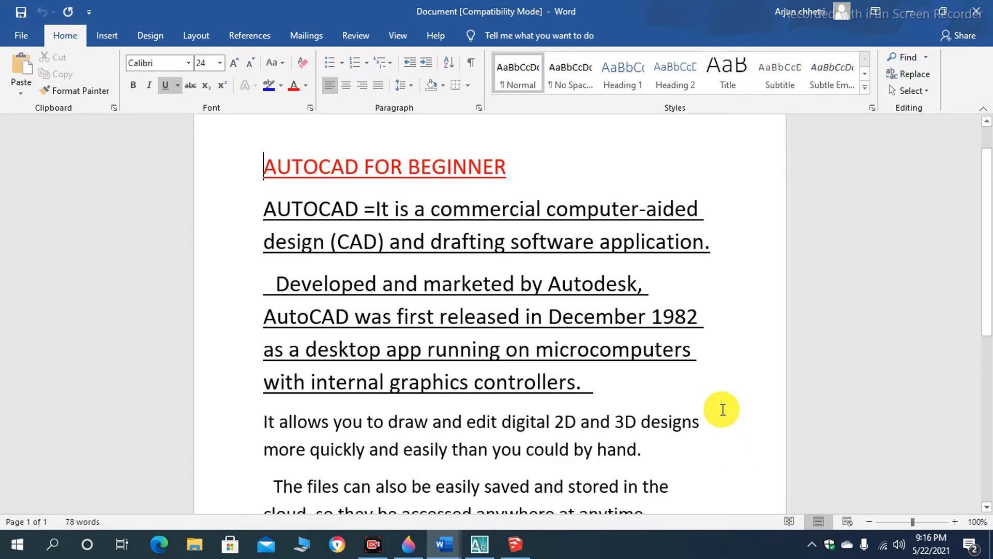
# - Read through the AutoCAD introduction document, and switch to AutoCAD
pyautogui.scroll(-2, 623, 321)
pyautogui.scroll(1, 604, 312)
pyautogui.scroll(-1, 604, 312)
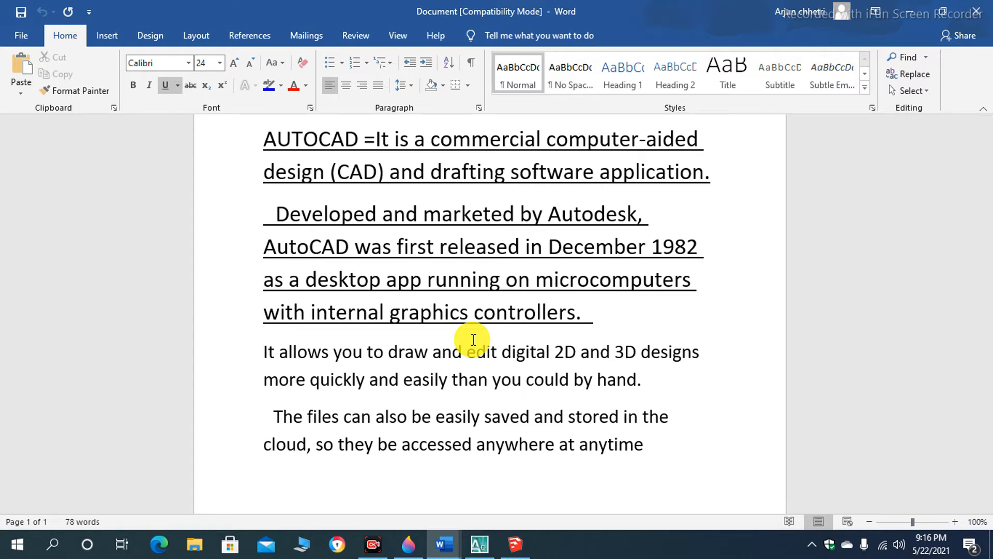
pyautogui.scroll(2, 473, 340)
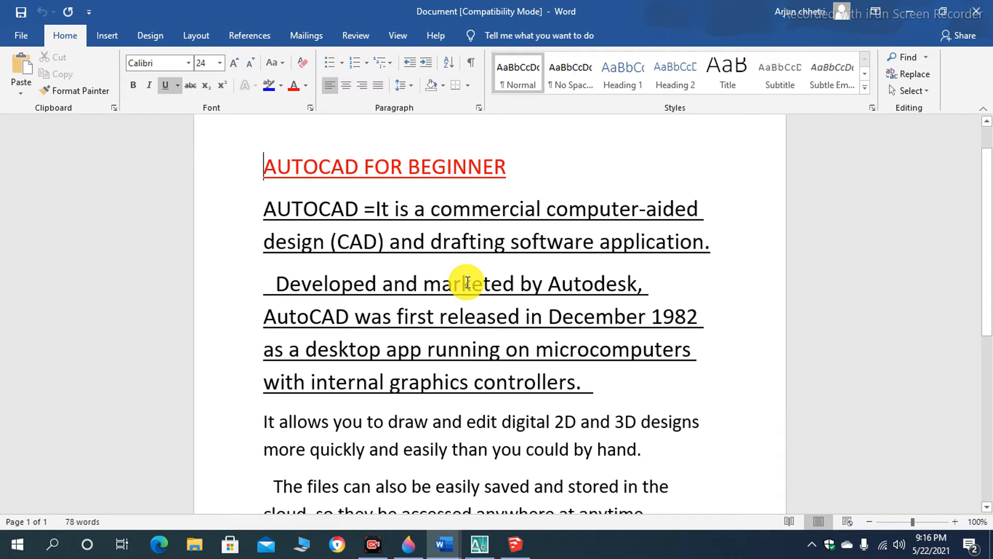
pyautogui.scroll(-2, 468, 281)
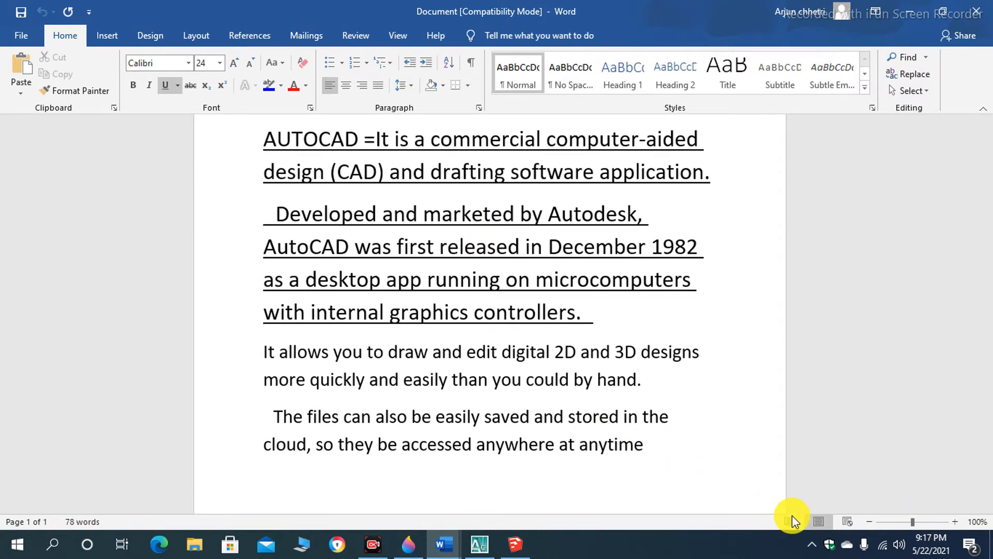
pyautogui.hotkey('alt', 'Tab')
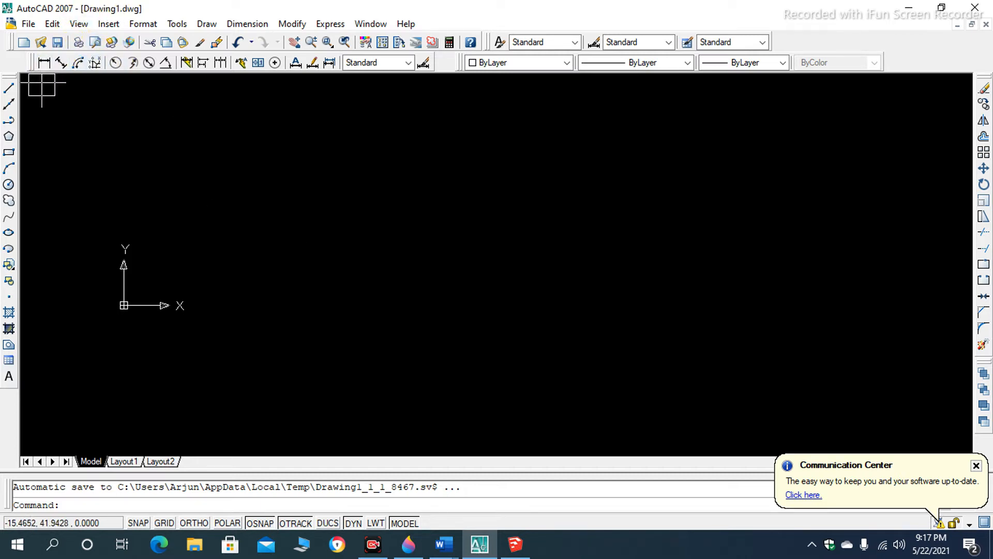
pyautogui.click(9, 86)
pyautogui.click(9, 104)
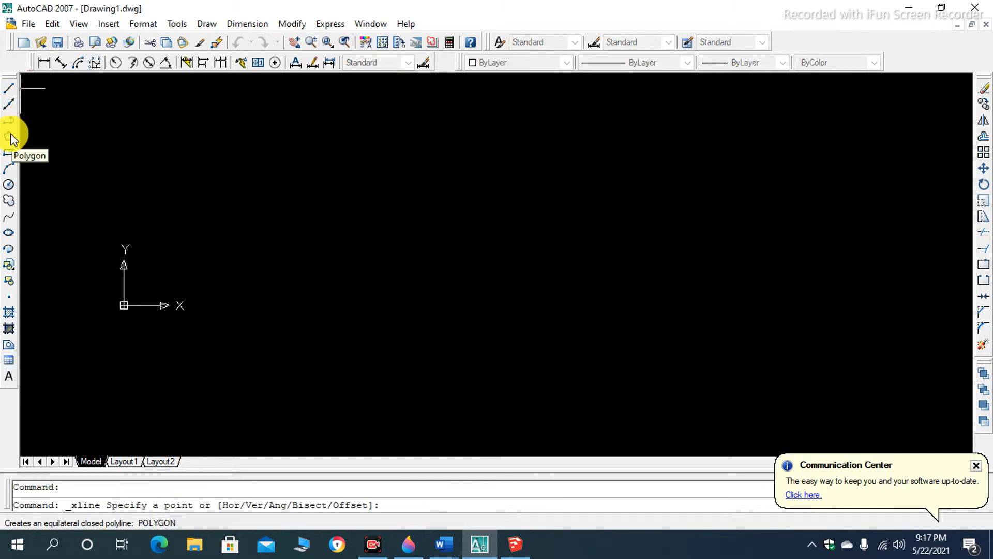
pyautogui.click(8, 120)
pyautogui.click(9, 136)
pyautogui.click(9, 161)
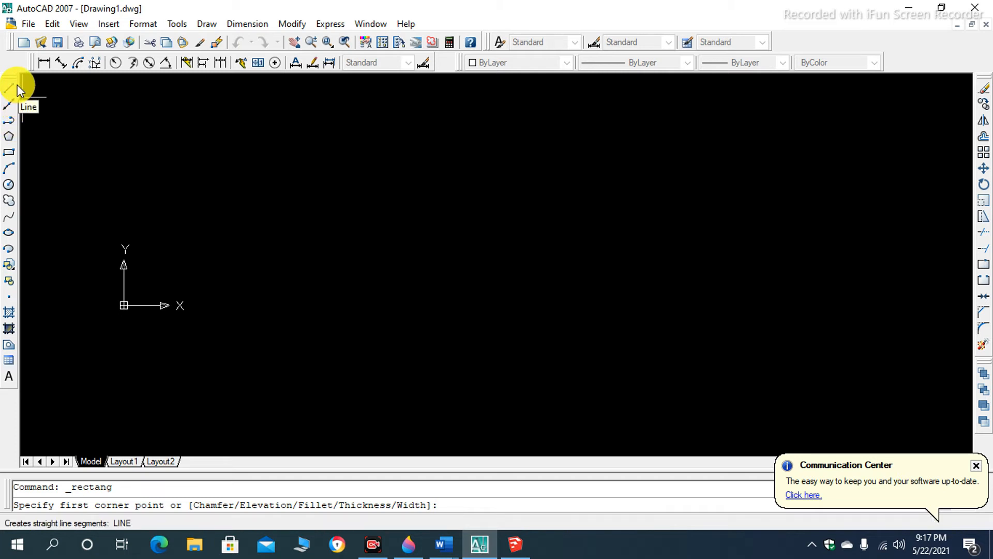
pyautogui.press('Escape')
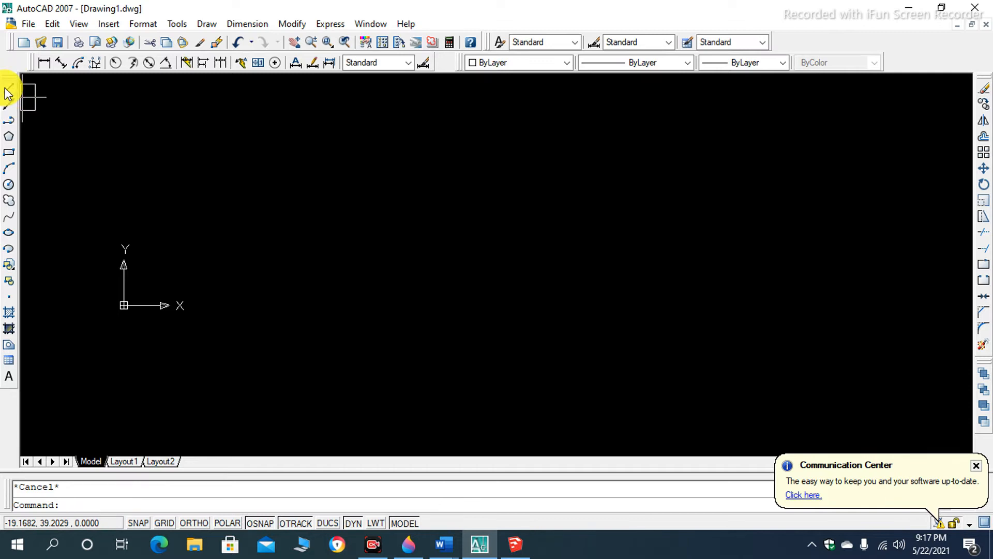
pyautogui.click(8, 89)
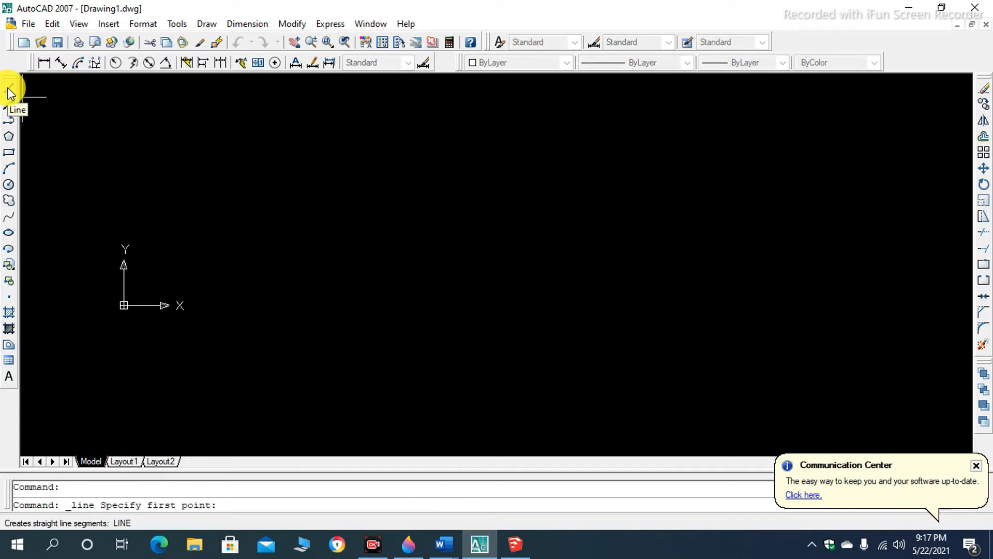
pyautogui.press('Escape')
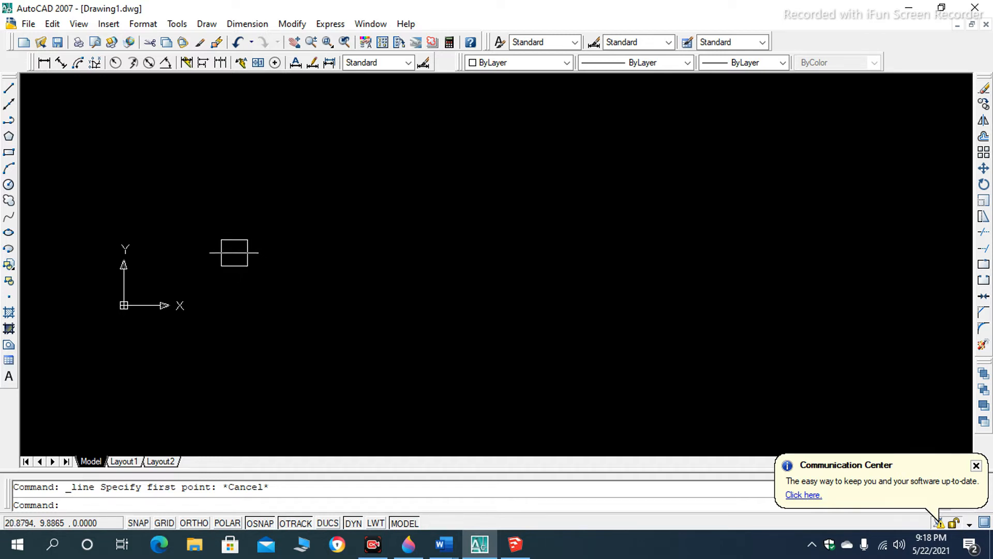
# - Turn off the display of the UCS icon at the origin of the coordinate system
pyautogui.scroll(-2, 228, 233)
pyautogui.scroll(-2, 238, 271)
pyautogui.scroll(6, 178, 255)
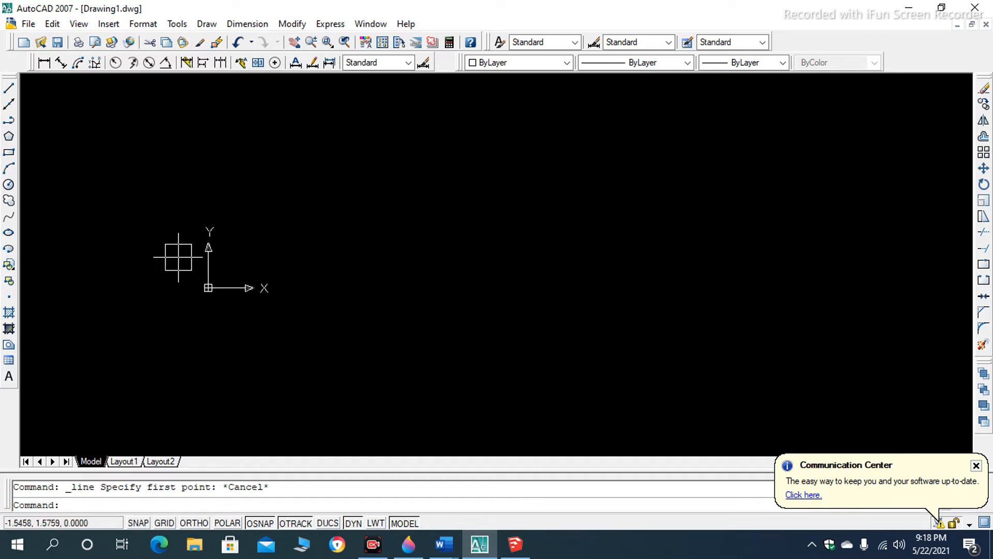
pyautogui.scroll(8, 258, 268)
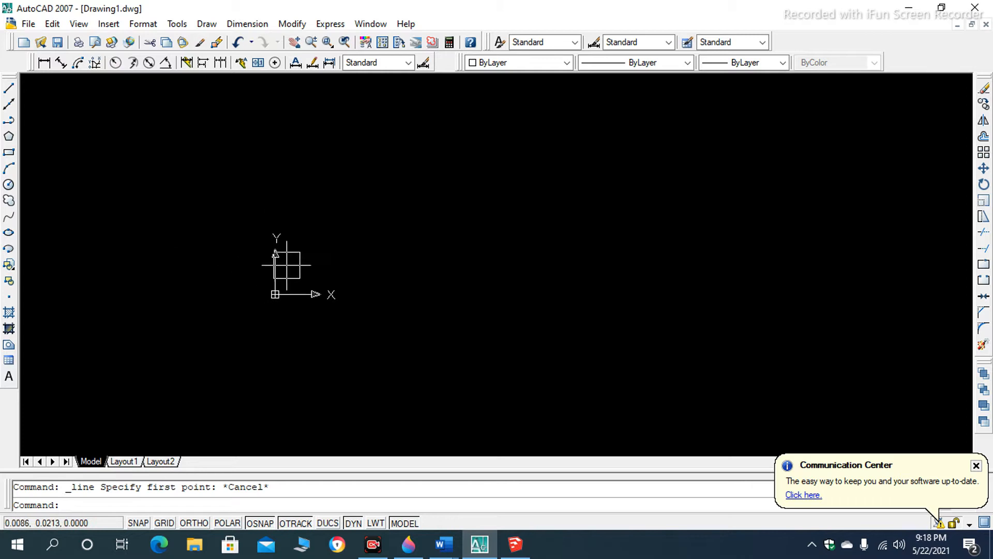
pyautogui.scroll(-4, 279, 290)
pyautogui.scroll(6, 282, 298)
pyautogui.scroll(3, 205, 238)
pyautogui.scroll(-3, 197, 293)
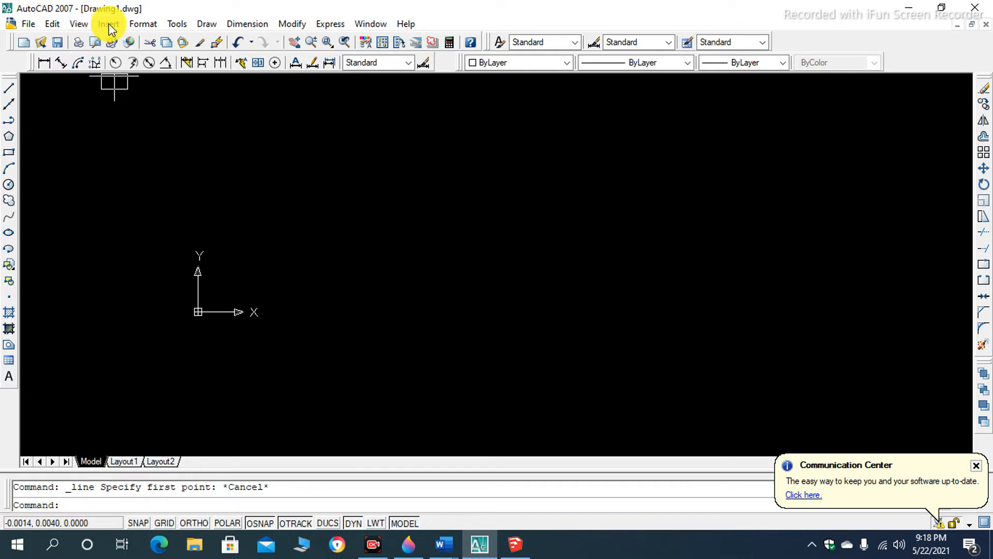
pyautogui.click(80, 24)
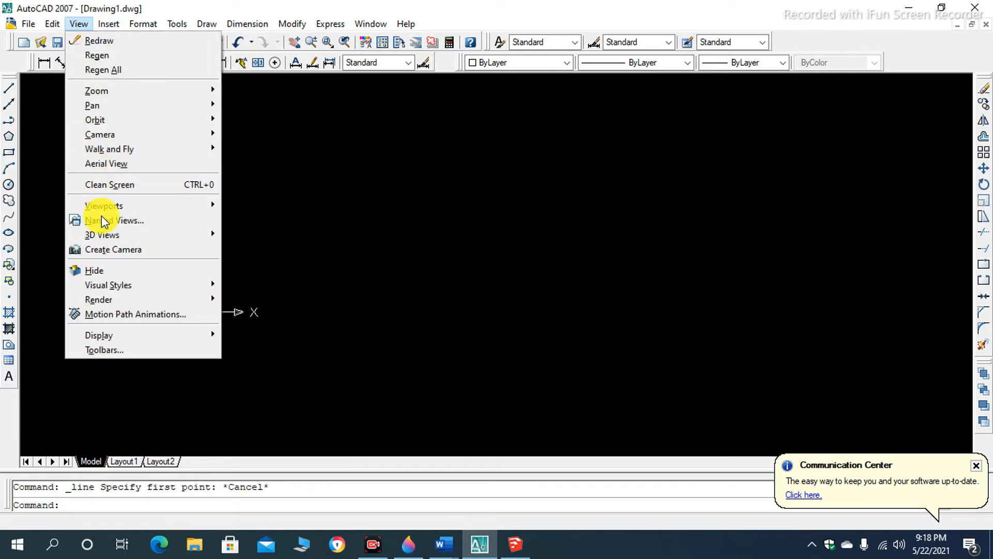
pyautogui.moveTo(143, 340)
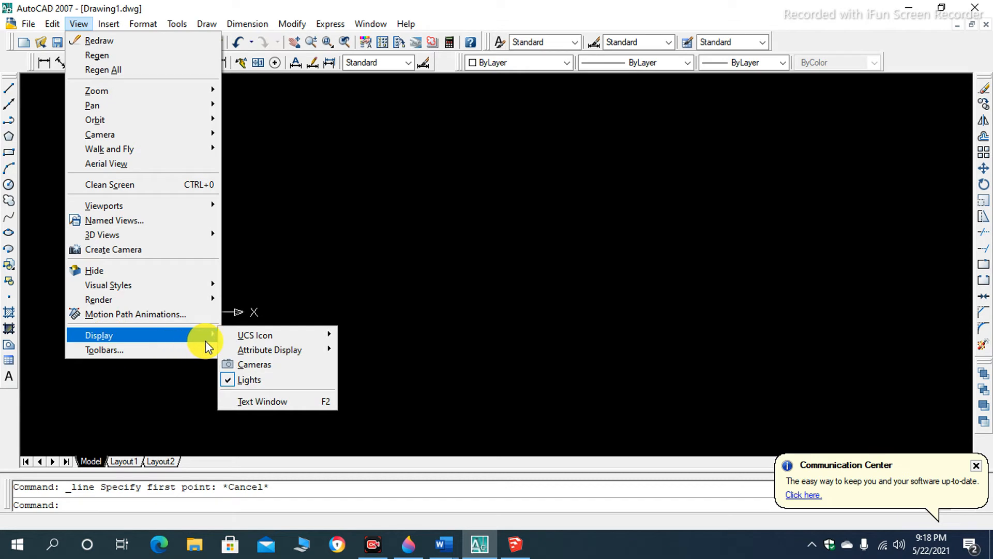
pyautogui.moveTo(262, 336)
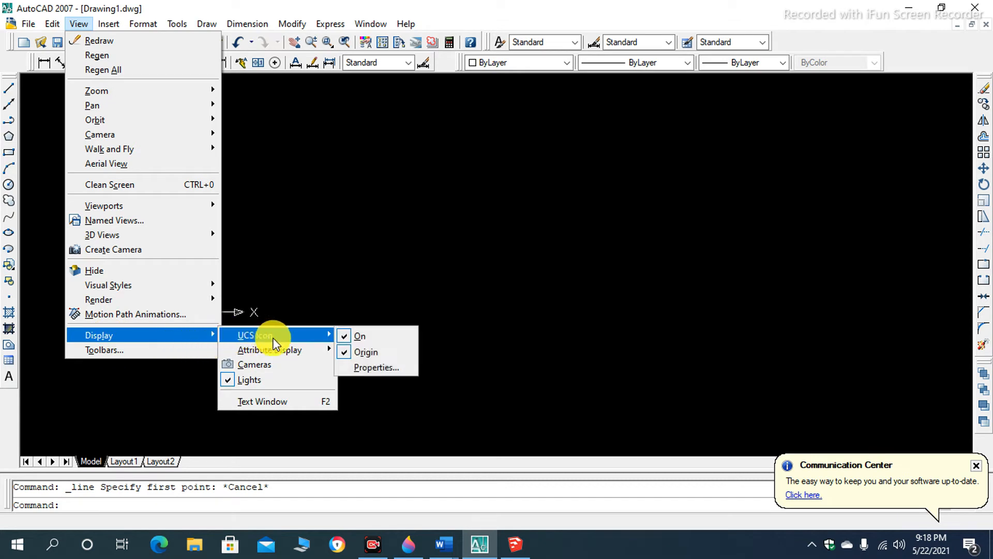
pyautogui.click(347, 352)
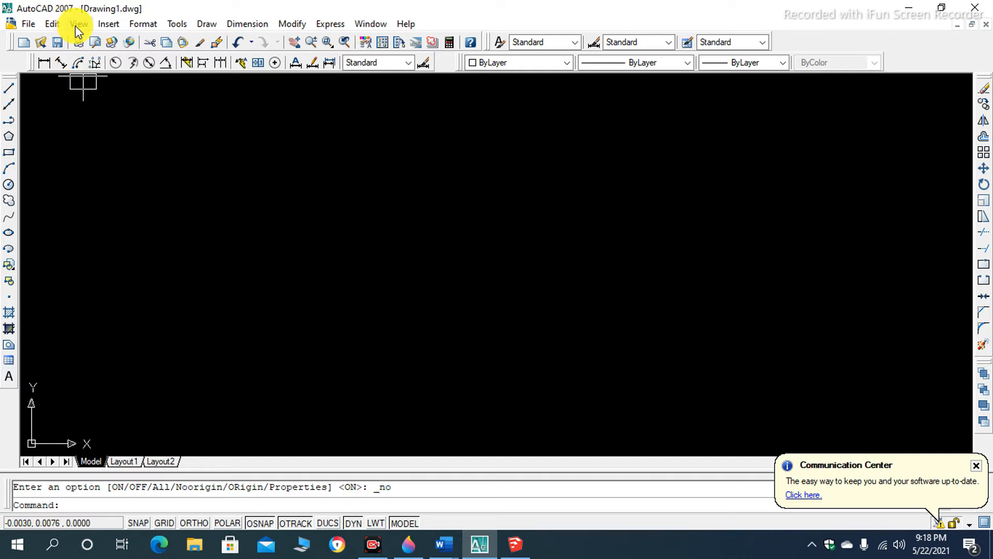
# - Open the drawing units settings and choose Inches as the unit to scale inserted content
pyautogui.click(109, 24)
pyautogui.click(136, 26)
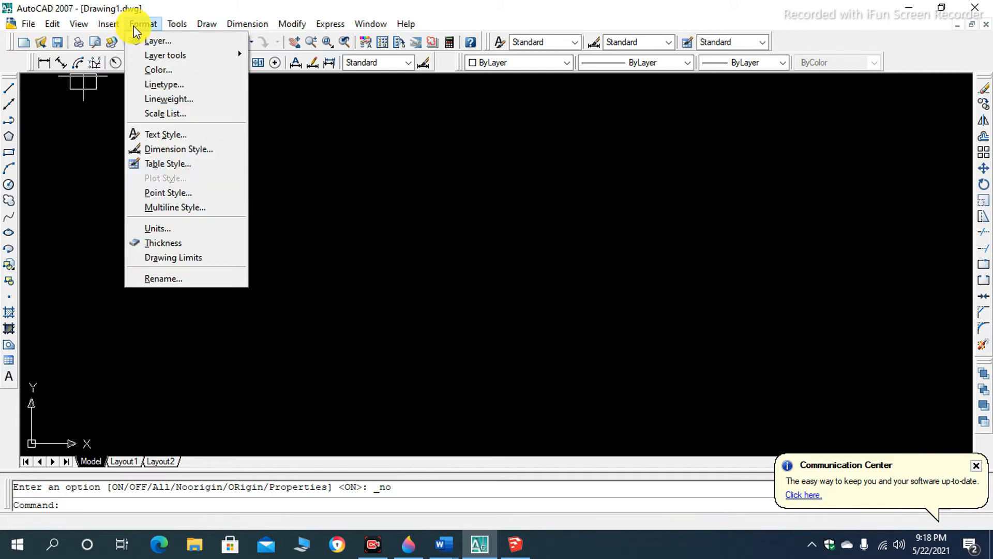
pyautogui.click(188, 229)
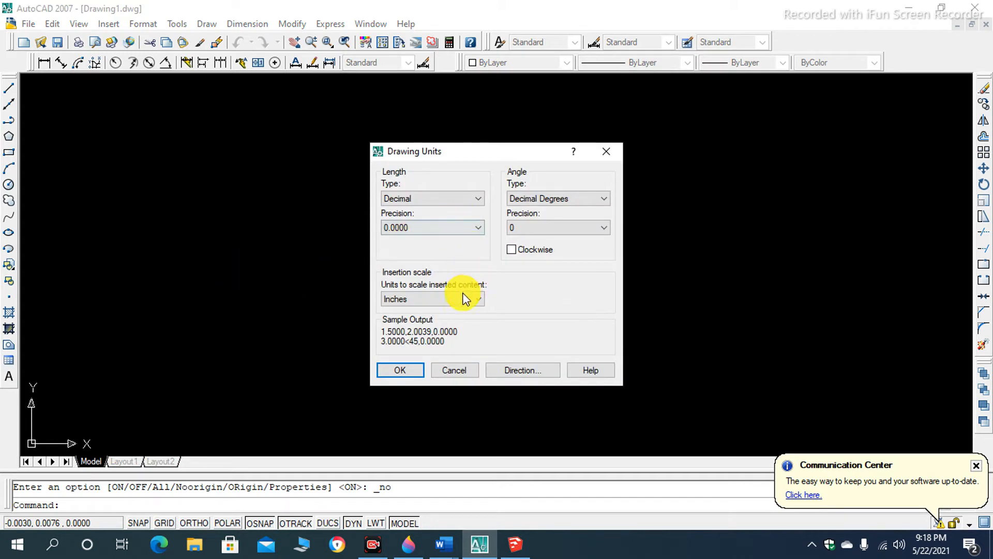
pyautogui.click(458, 297)
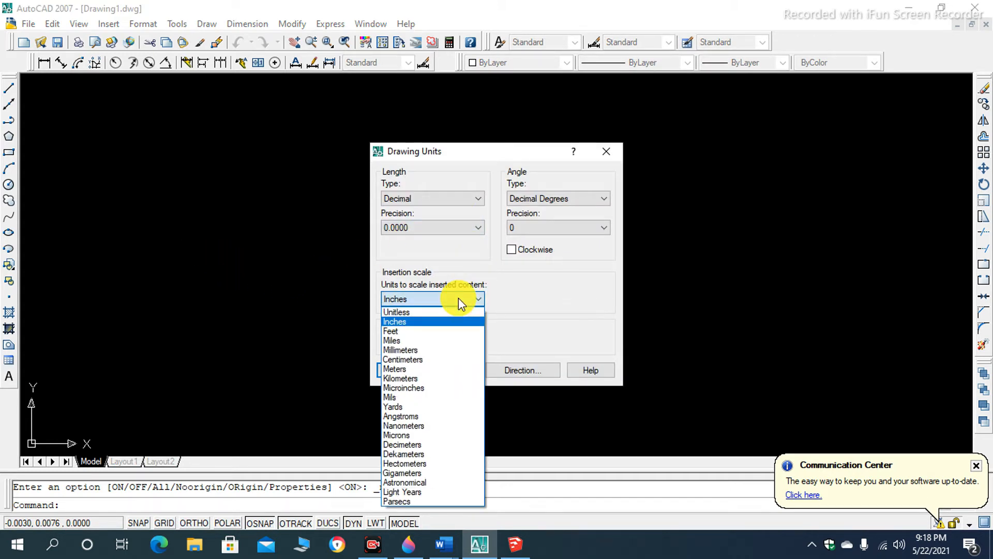
pyautogui.click(460, 297)
pyautogui.click(460, 297)
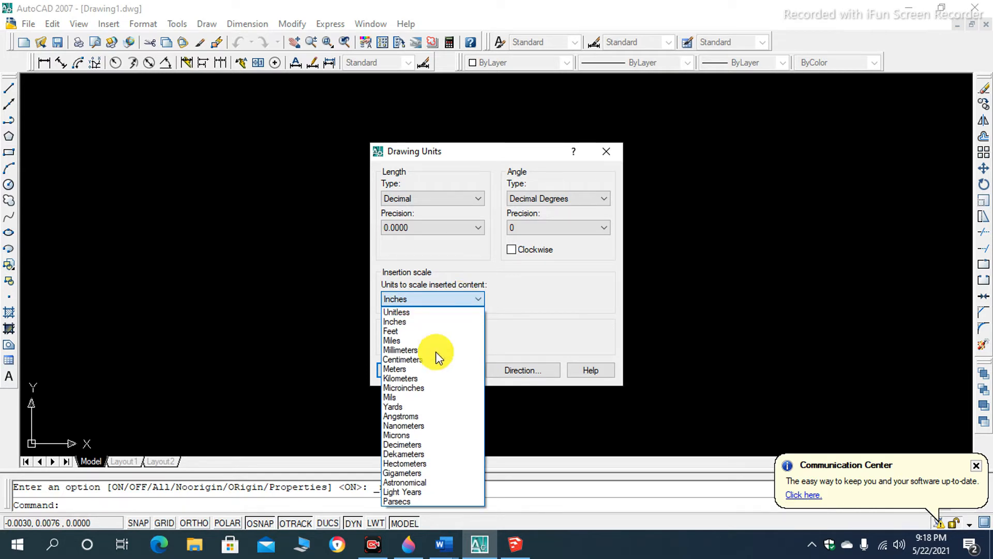
pyautogui.click(423, 322)
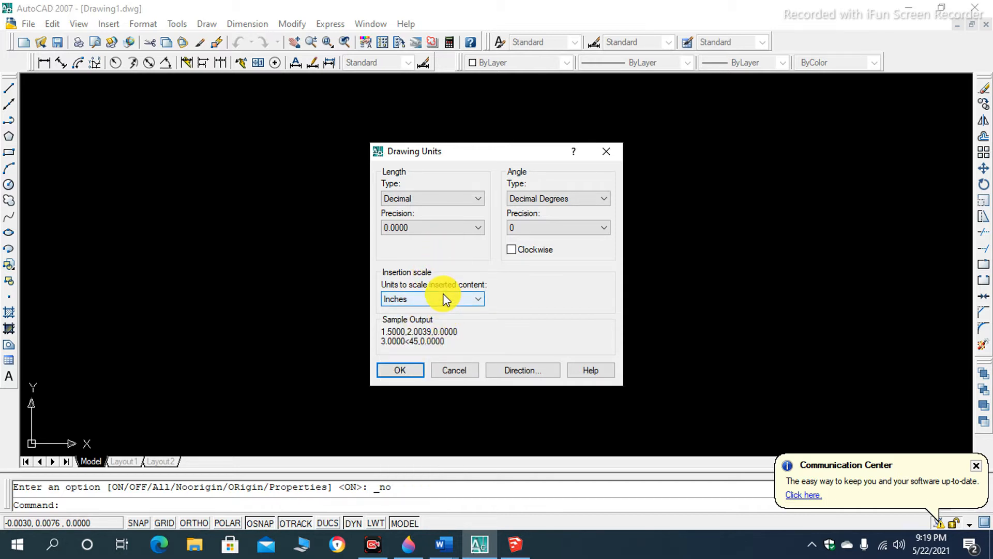
# - Try the Engineering length type with Centimeters as the insertion scale, and return to Decimal and Inches
pyautogui.click(471, 201)
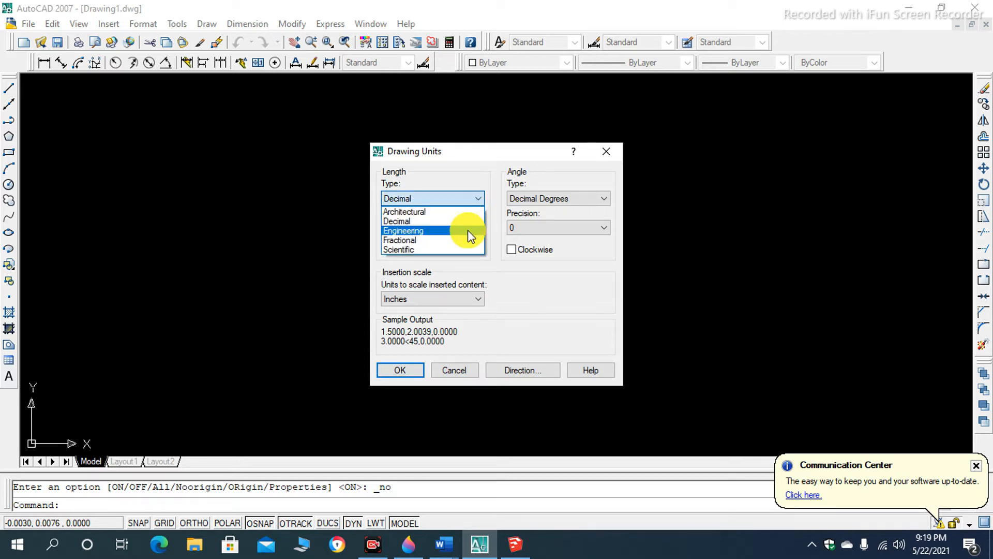
pyautogui.click(468, 231)
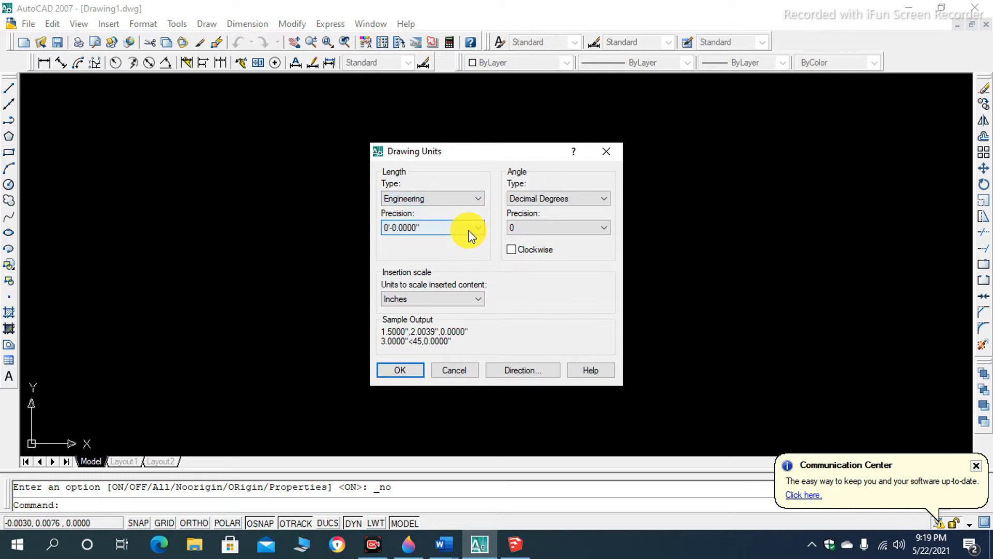
pyautogui.click(455, 300)
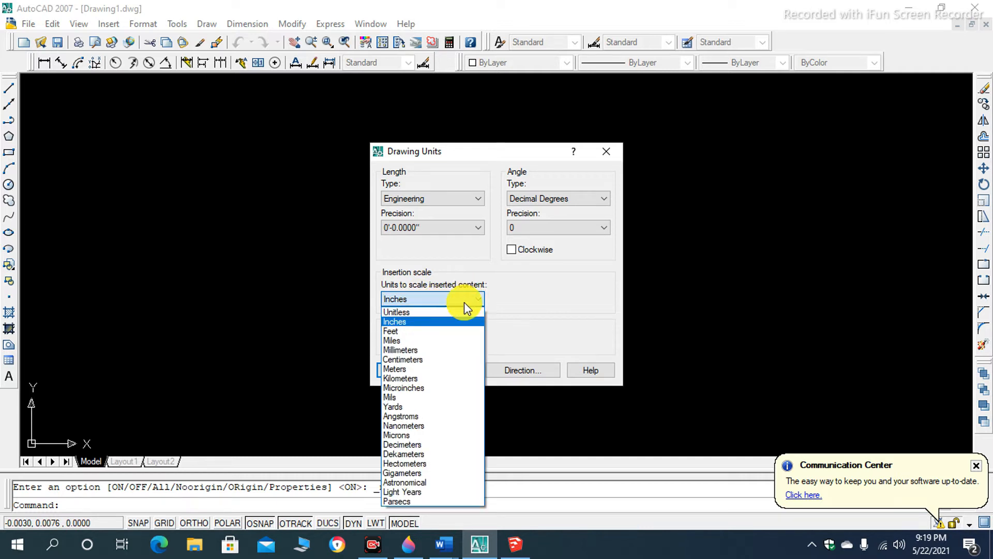
pyautogui.click(444, 360)
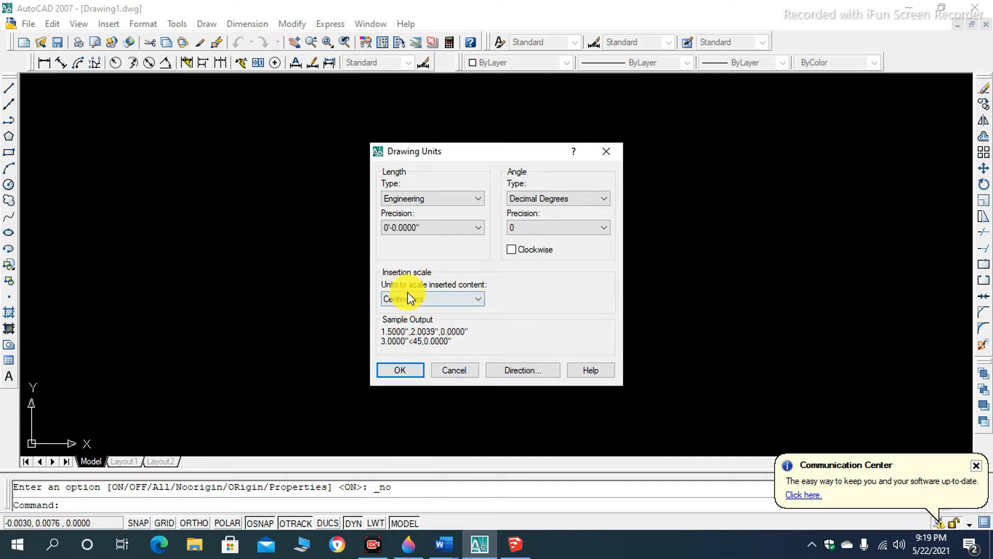
pyautogui.click(464, 195)
pyautogui.click(431, 218)
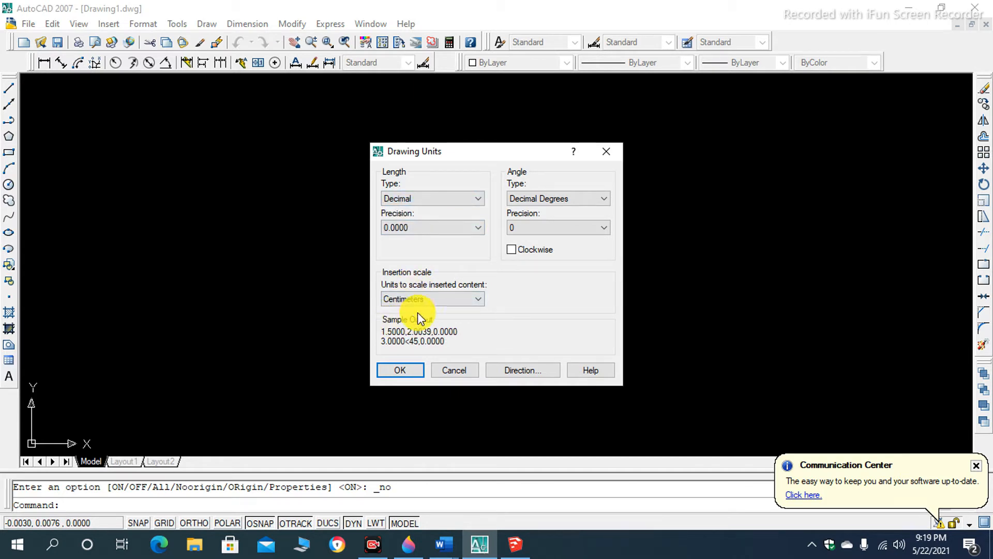
pyautogui.click(474, 300)
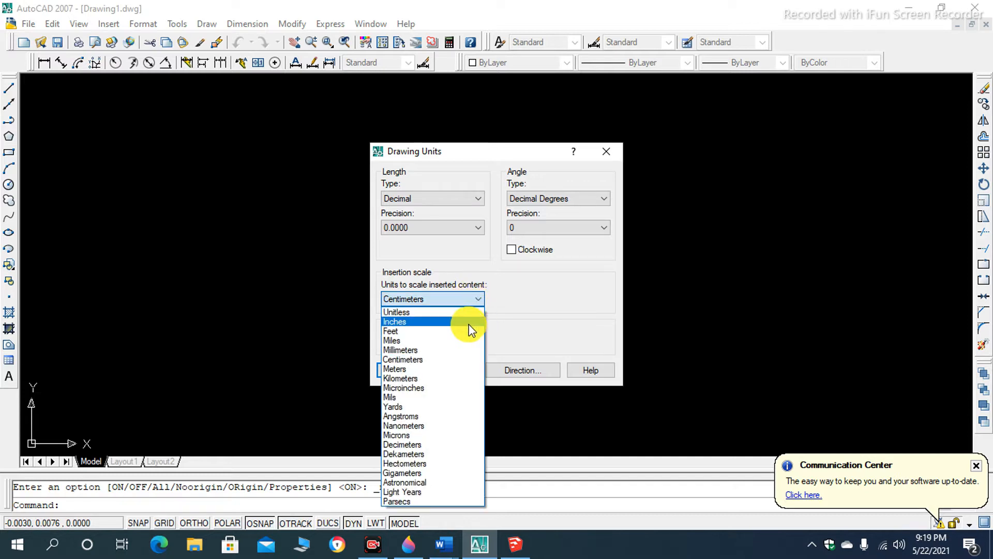
pyautogui.click(468, 325)
# - Set the length type to Engineering with a precision of 0'-0" and apply the drawing units
pyautogui.click(471, 203)
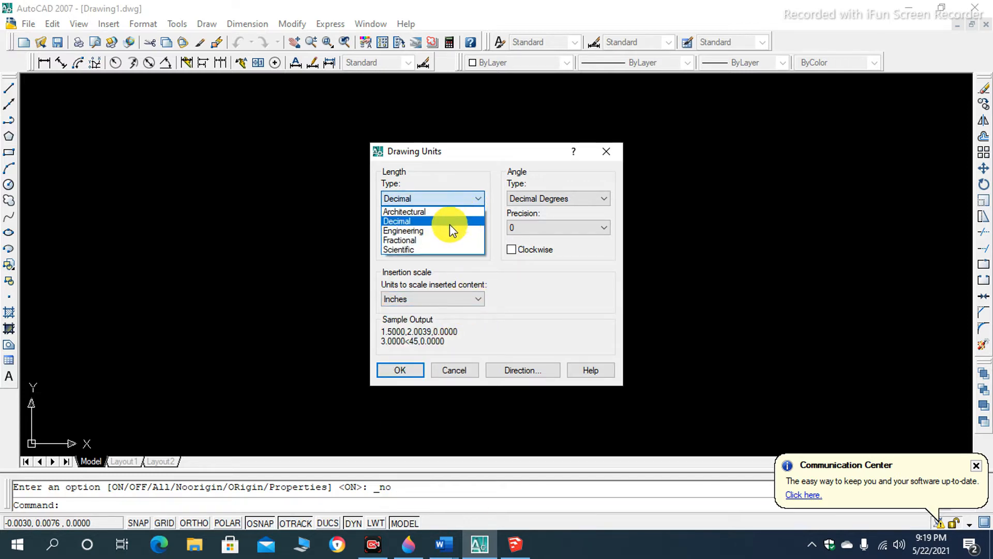
pyautogui.click(448, 230)
pyautogui.click(468, 229)
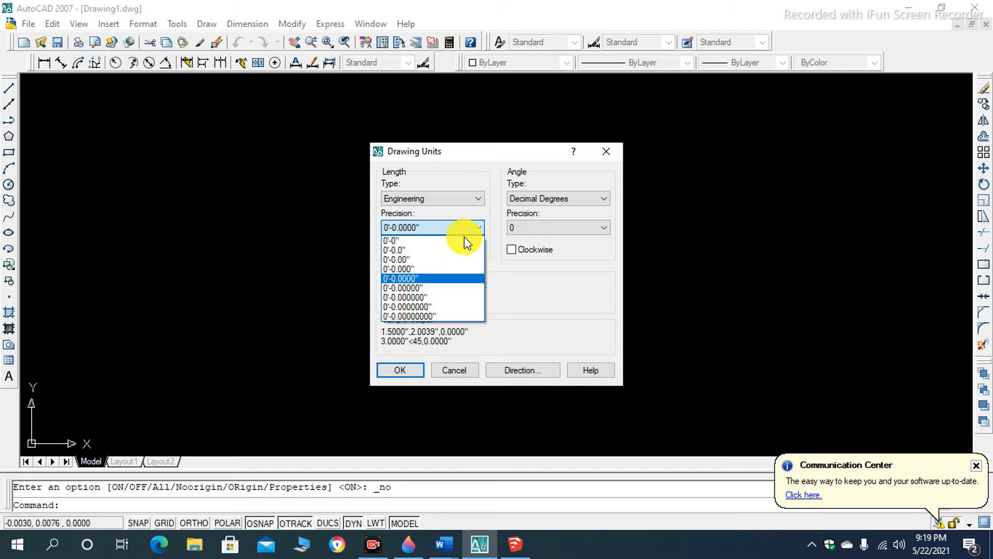
pyautogui.click(457, 242)
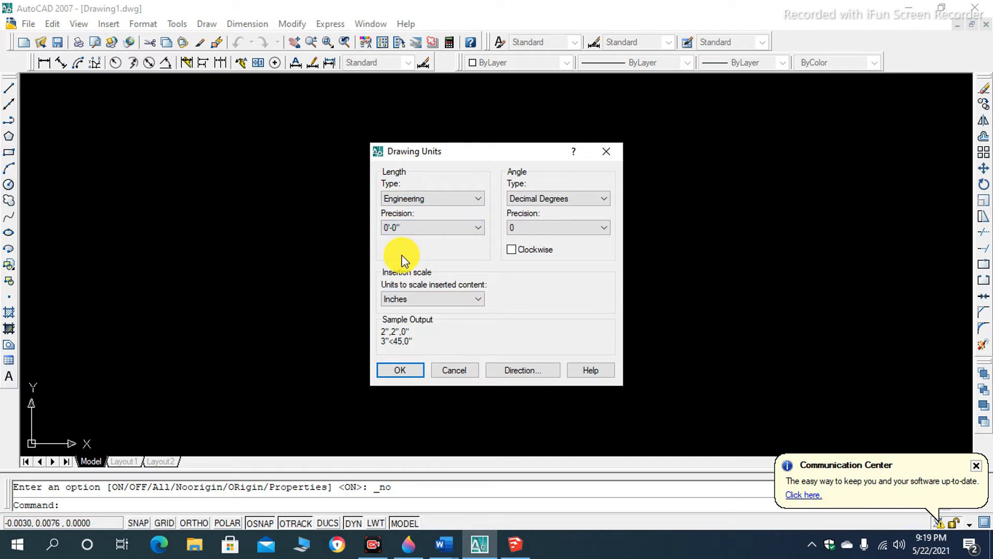
pyautogui.click(396, 369)
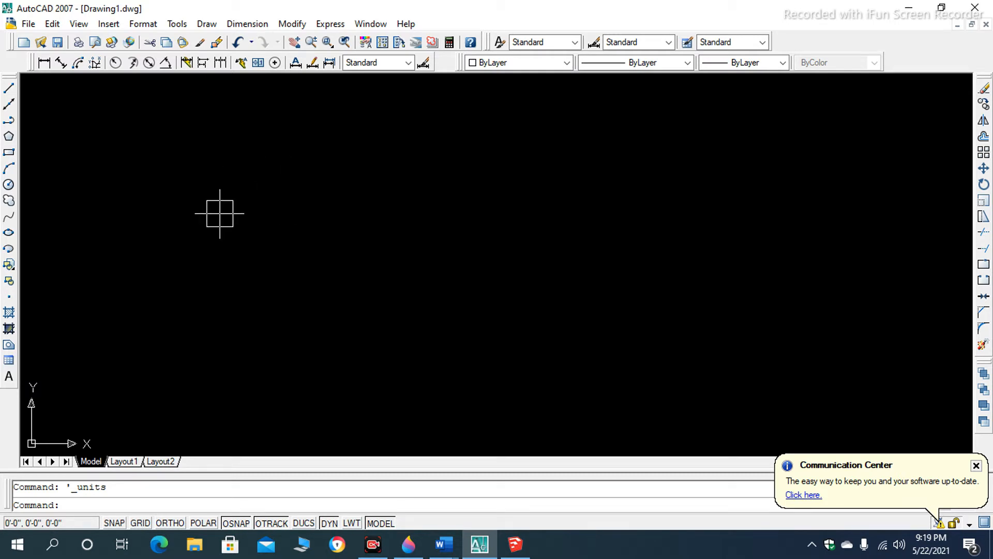
# - Create a new dimension style based on Standard for all dimensions, entering a person's first name as its name
pyautogui.write('D')
pyautogui.press('Return')
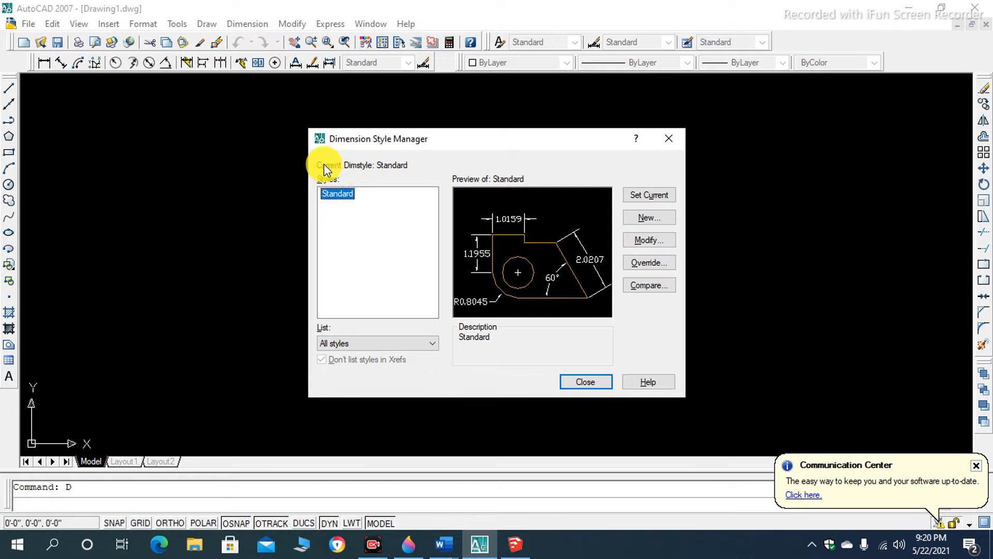
pyautogui.click(641, 220)
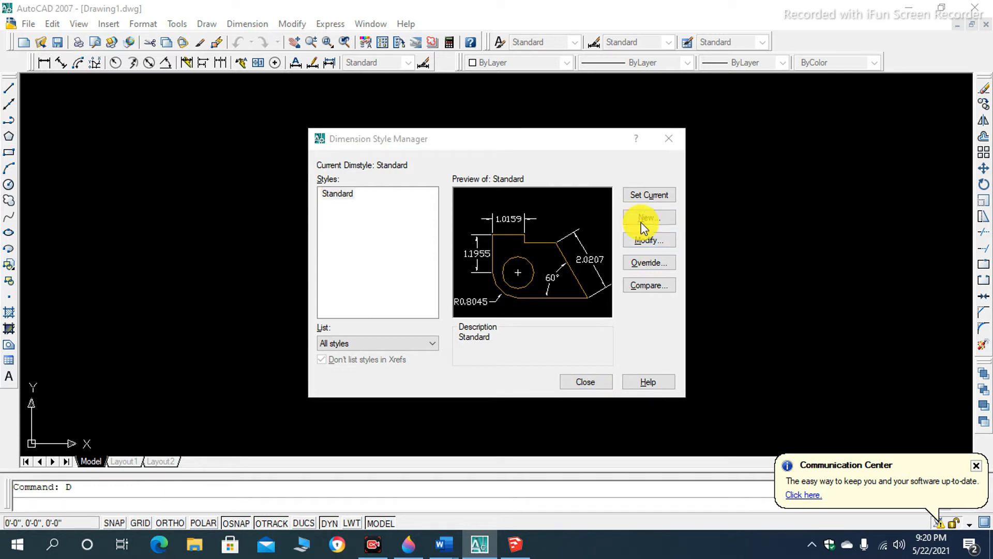
pyautogui.press('BackSpace')
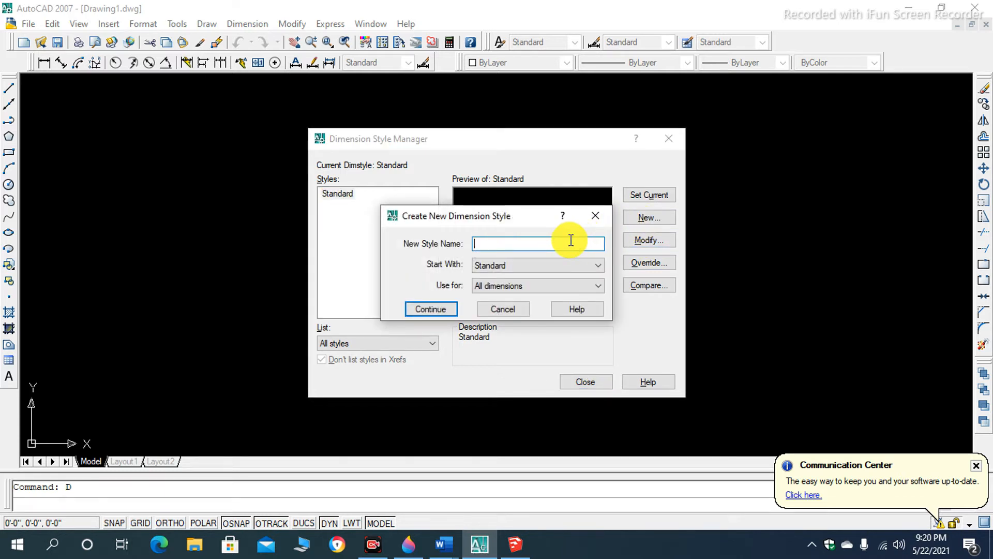
pyautogui.write('ARJUN')
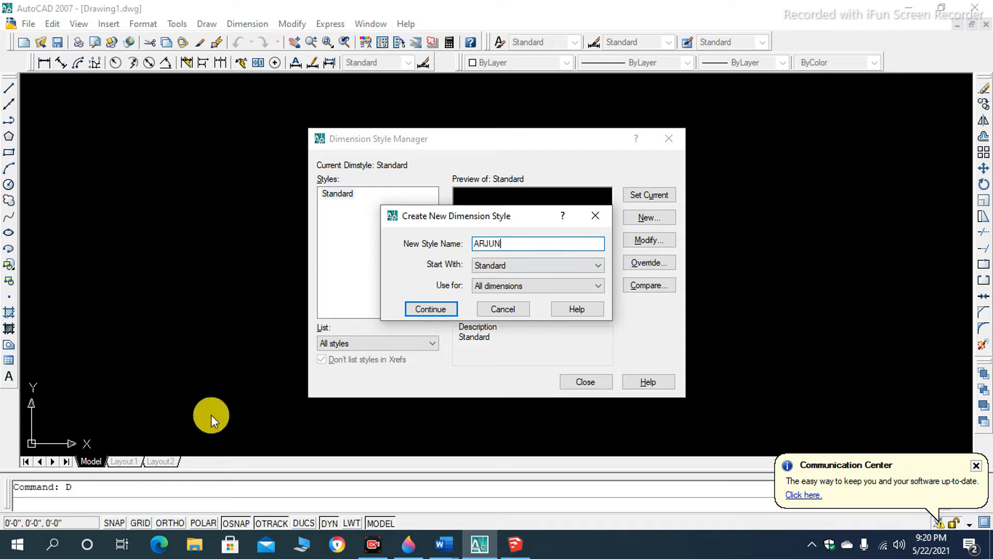
pyautogui.click(428, 312)
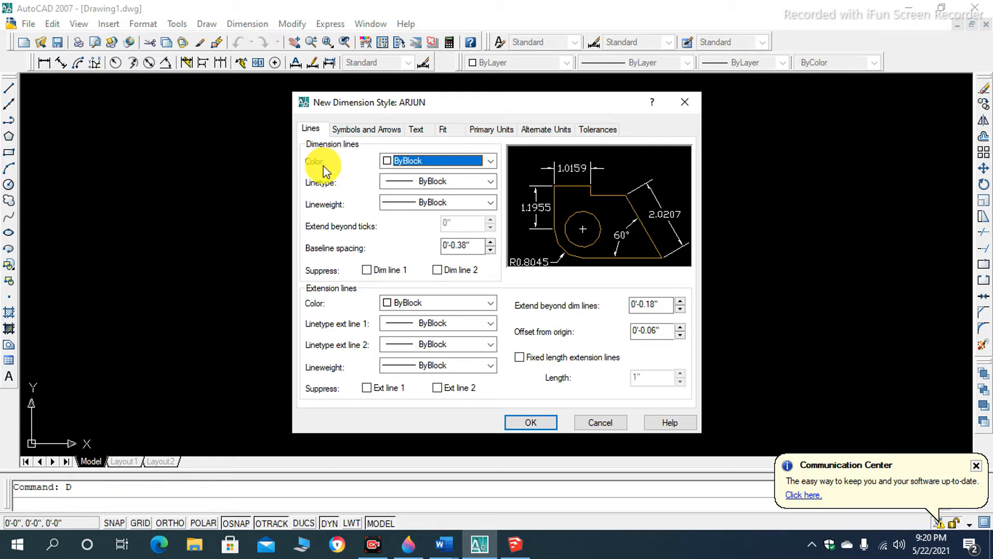
# - Try Red and ByLayer as the dimension line color, and return it to ByBlock
pyautogui.click(489, 161)
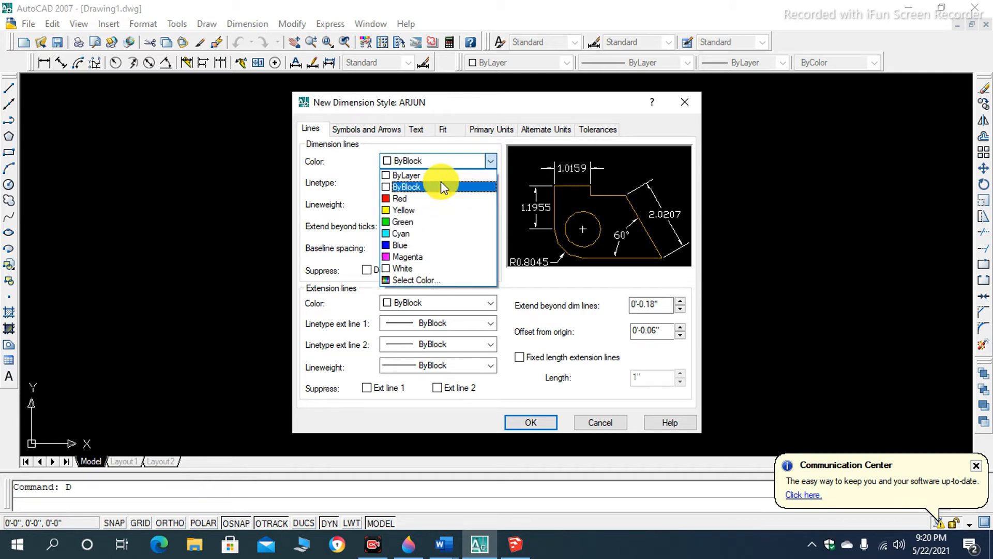
pyautogui.click(453, 198)
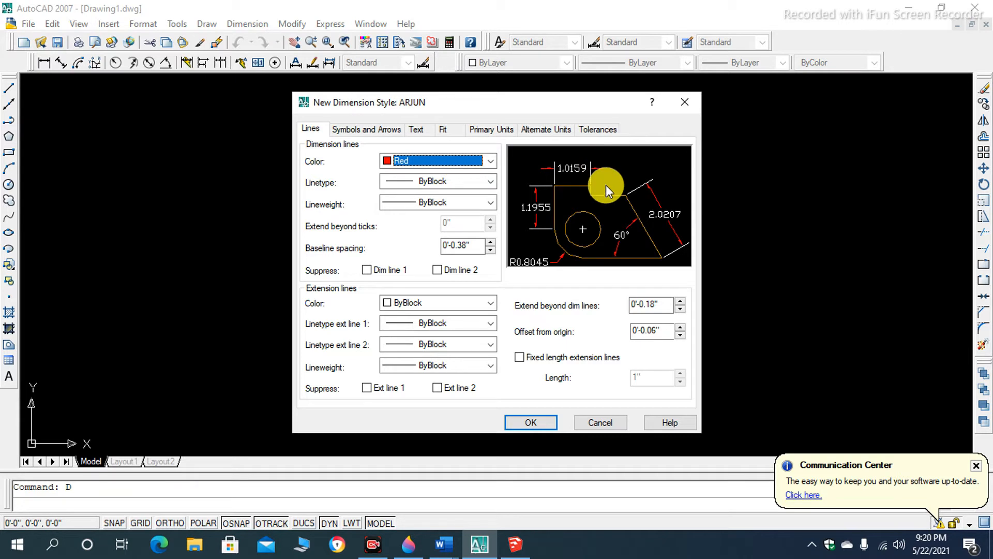
pyautogui.click(490, 161)
pyautogui.click(446, 175)
pyautogui.click(490, 161)
pyautogui.click(460, 187)
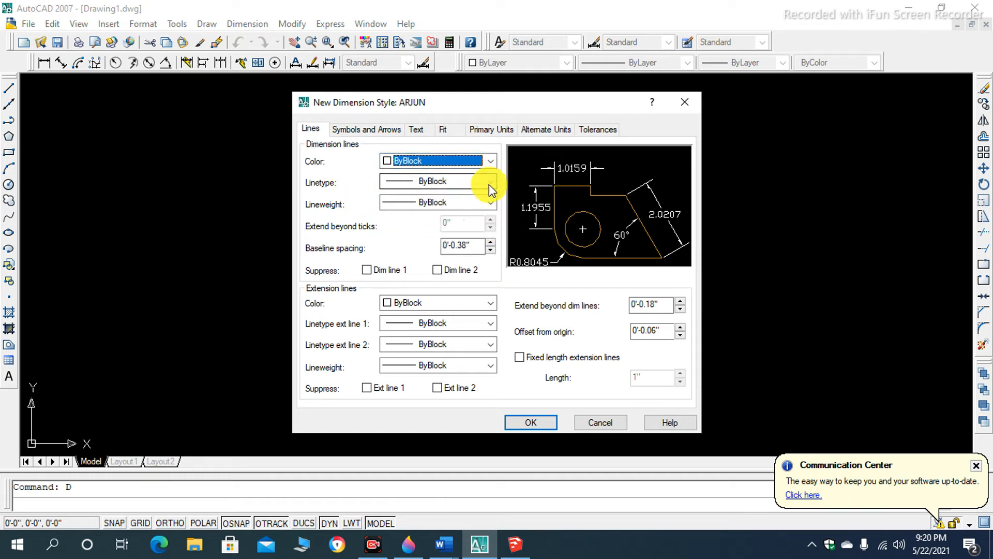
# - Set the dimension lines to Continuous linetype with 0.13 mm lineweight, and enable fixed length extension lines
pyautogui.click(490, 181)
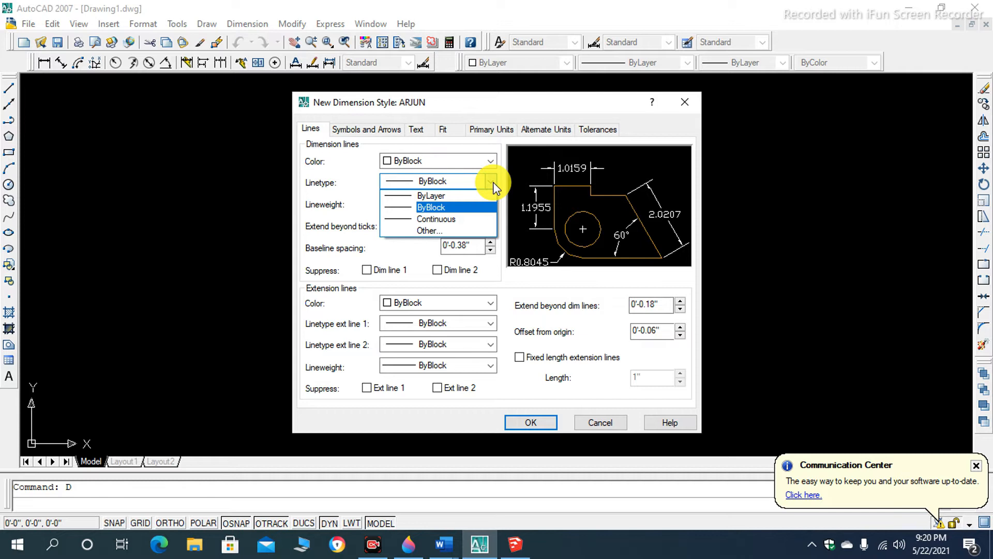
pyautogui.click(484, 220)
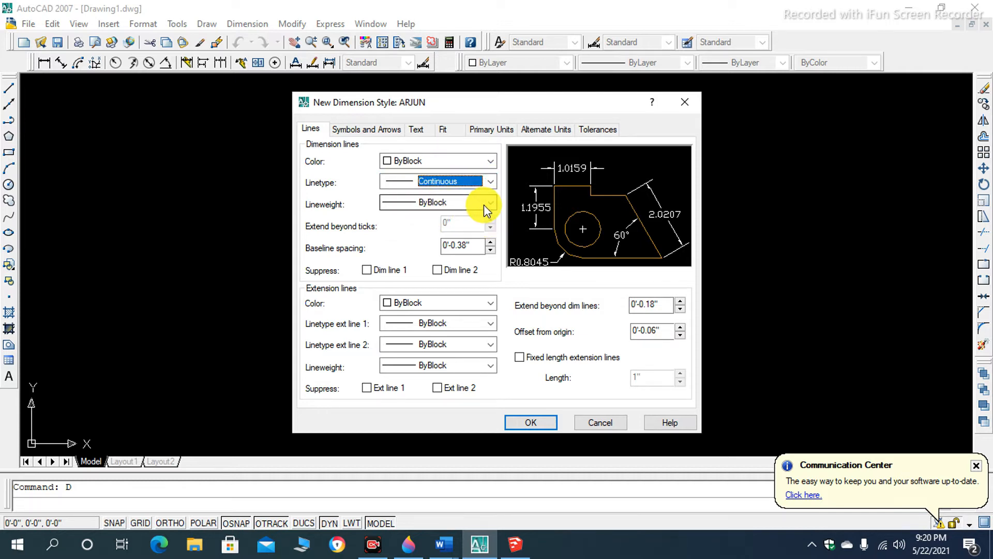
pyautogui.click(485, 204)
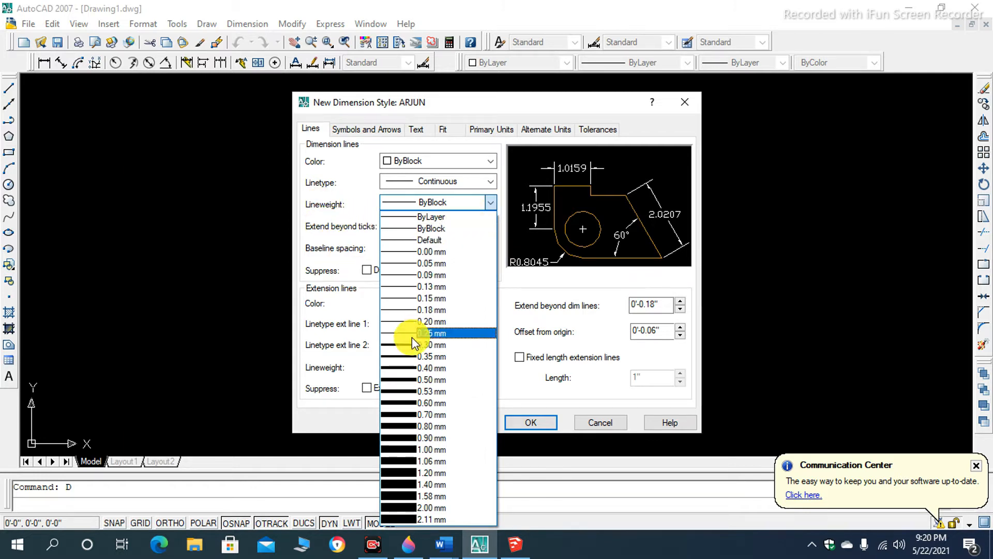
pyautogui.click(403, 288)
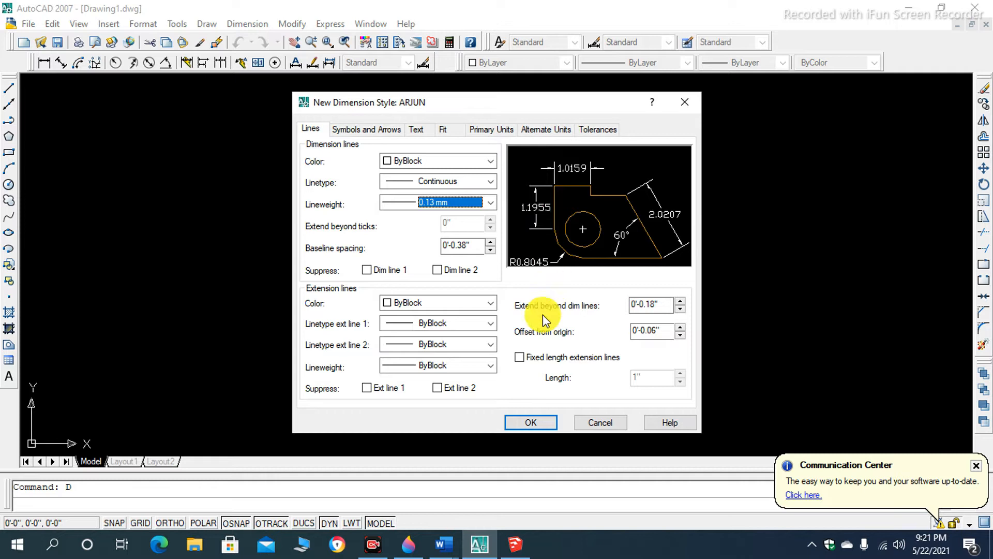
pyautogui.click(520, 357)
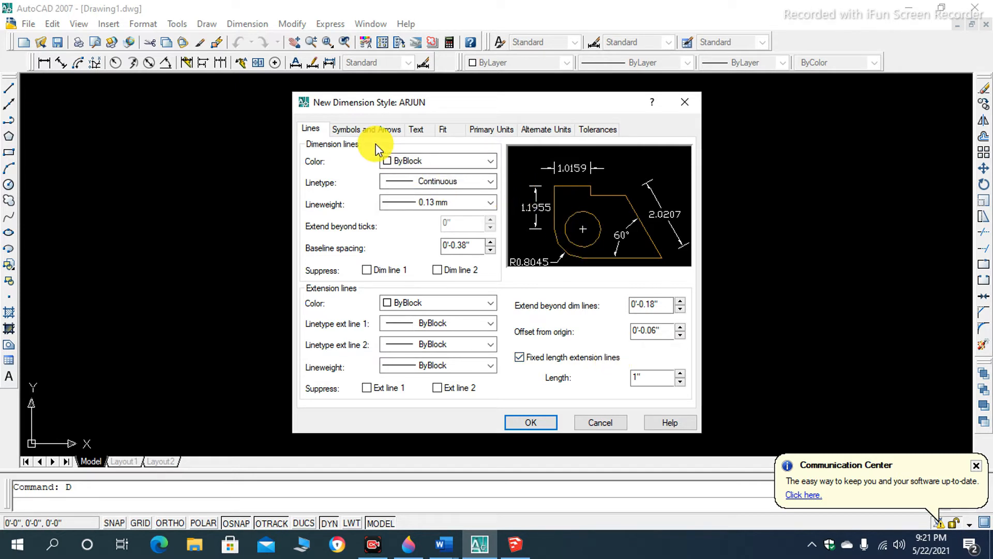
# - Change the first and second arrowheads of the dimension style to Architectural tick
pyautogui.click(375, 130)
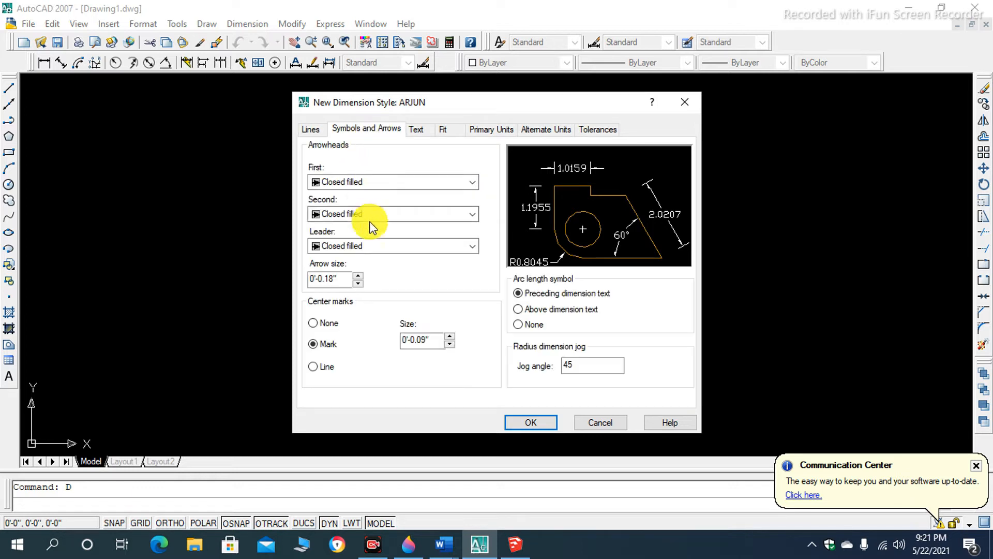
pyautogui.click(442, 186)
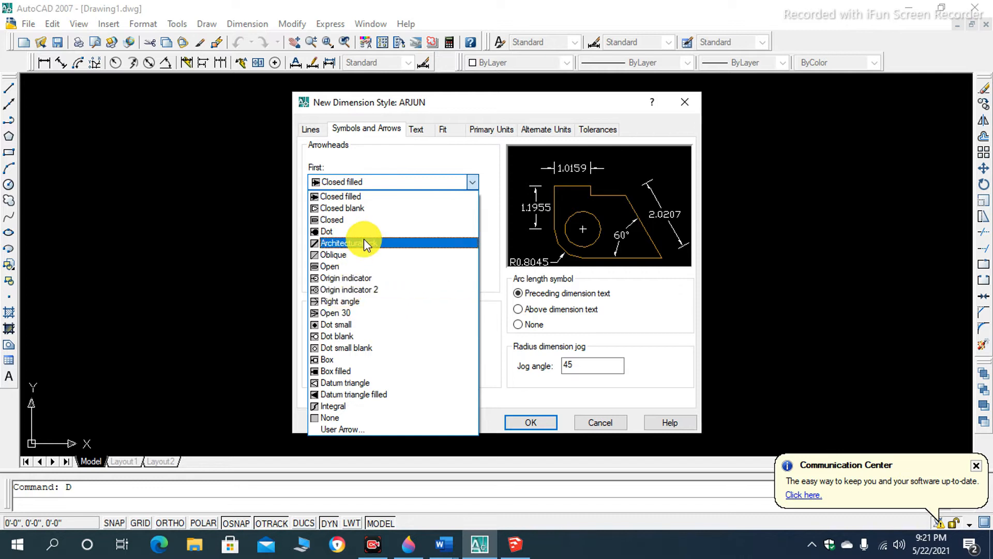
pyautogui.click(357, 242)
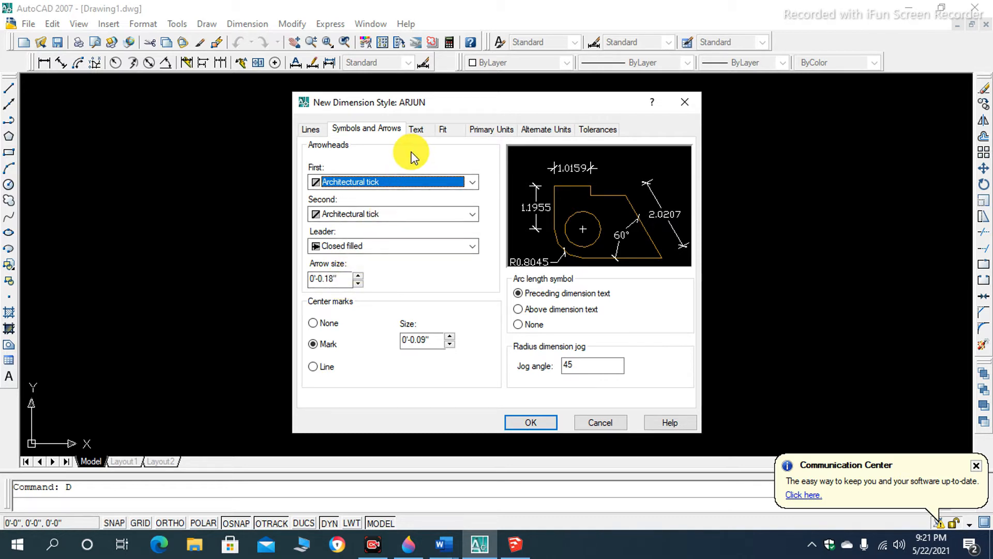
# - Examine the available fonts of the Standard text style used for the dimension text, and close its settings
pyautogui.click(417, 130)
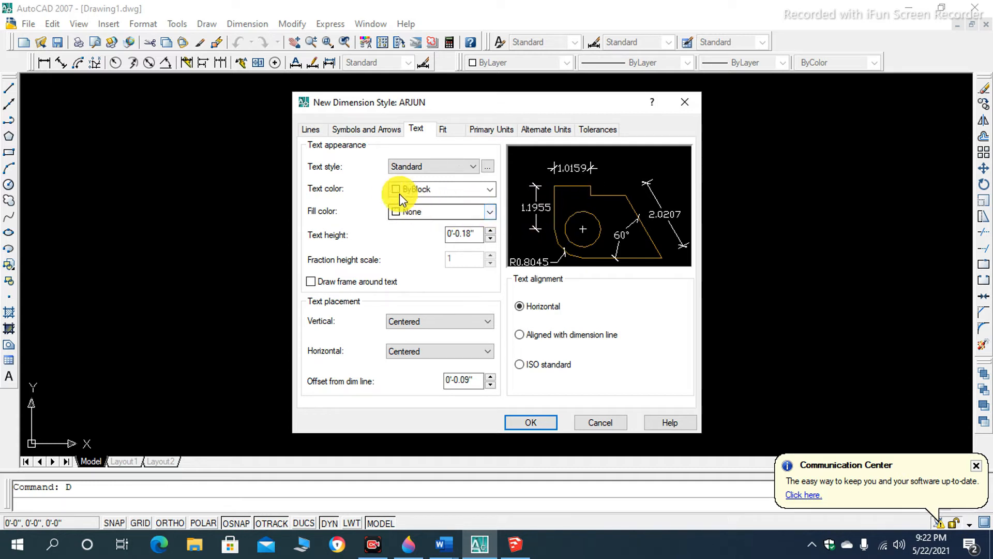
pyautogui.click(487, 166)
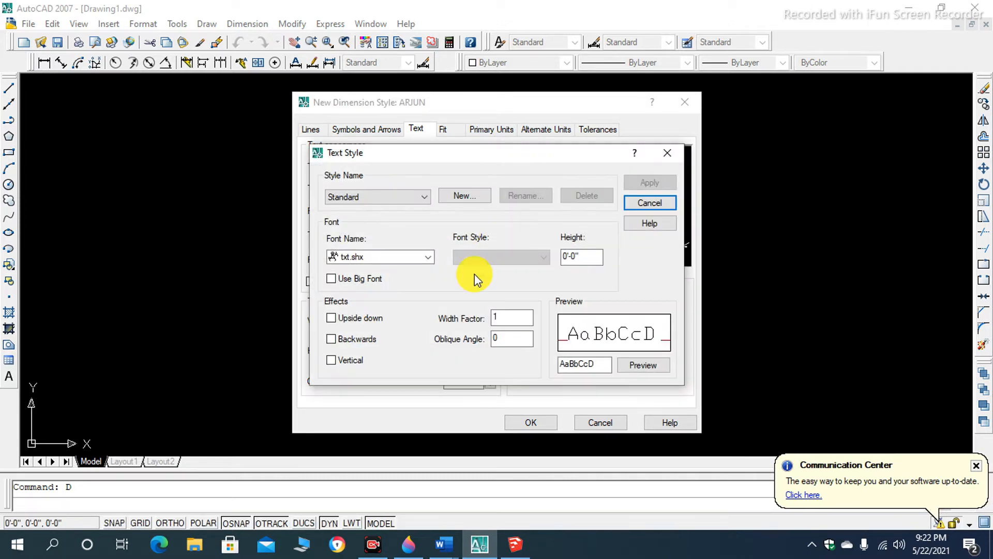
pyautogui.click(424, 256)
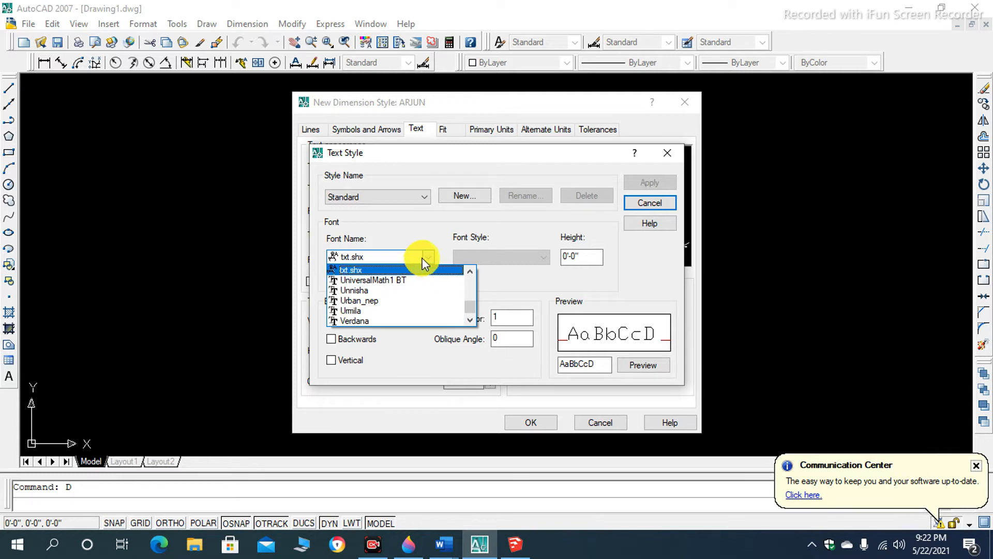
pyautogui.click(429, 256)
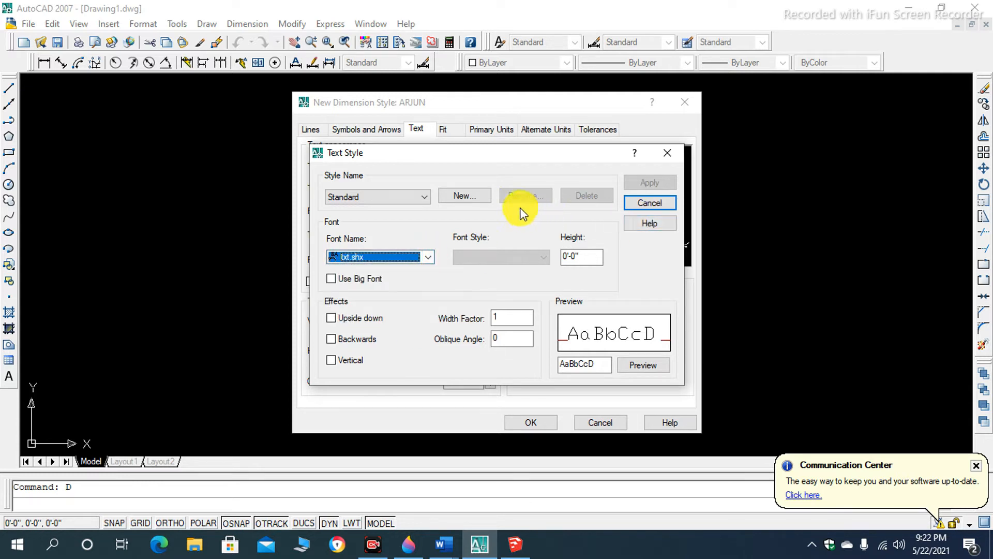
pyautogui.click(667, 154)
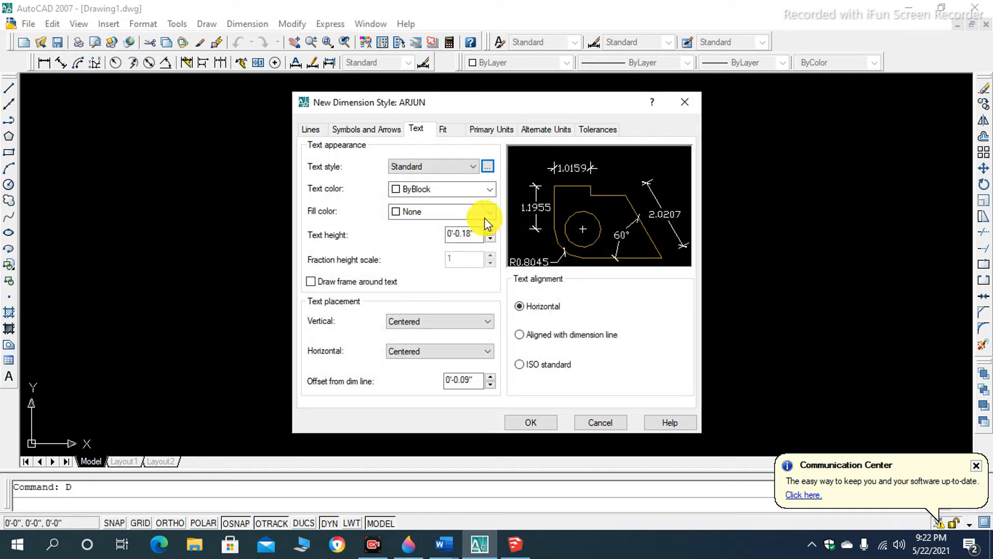
# - Try Yellow and ByBlock as the dimension text color, and set it to Cyan
pyautogui.click(490, 189)
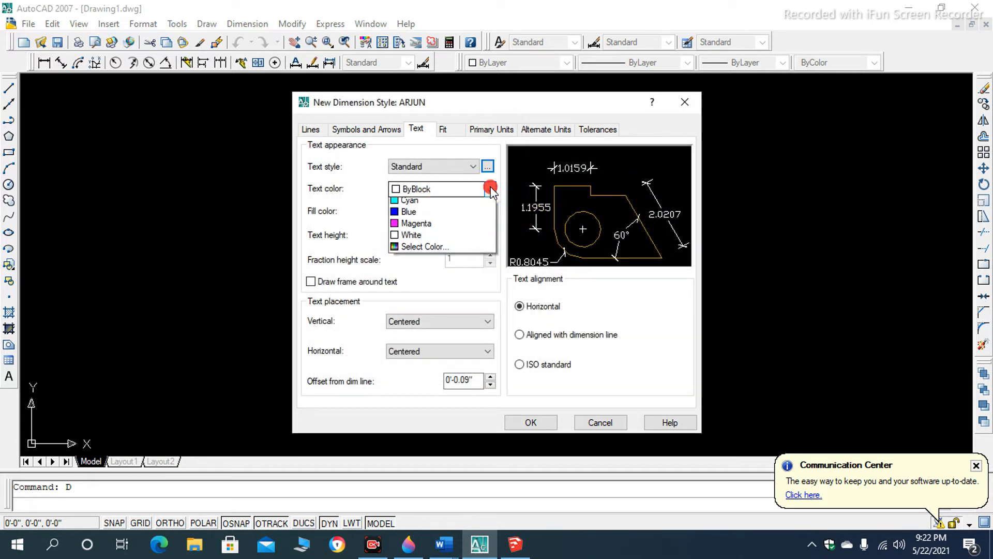
pyautogui.click(477, 242)
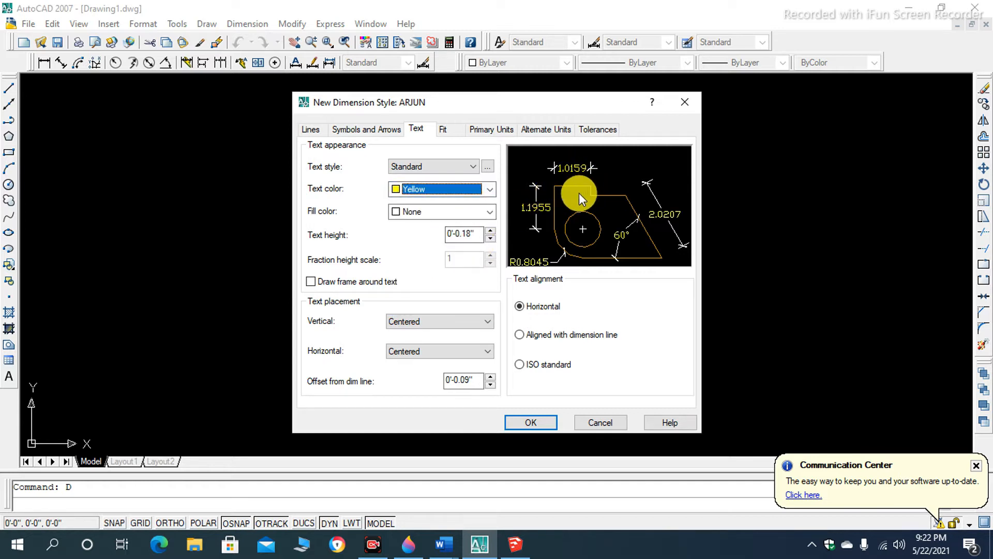
pyautogui.click(489, 189)
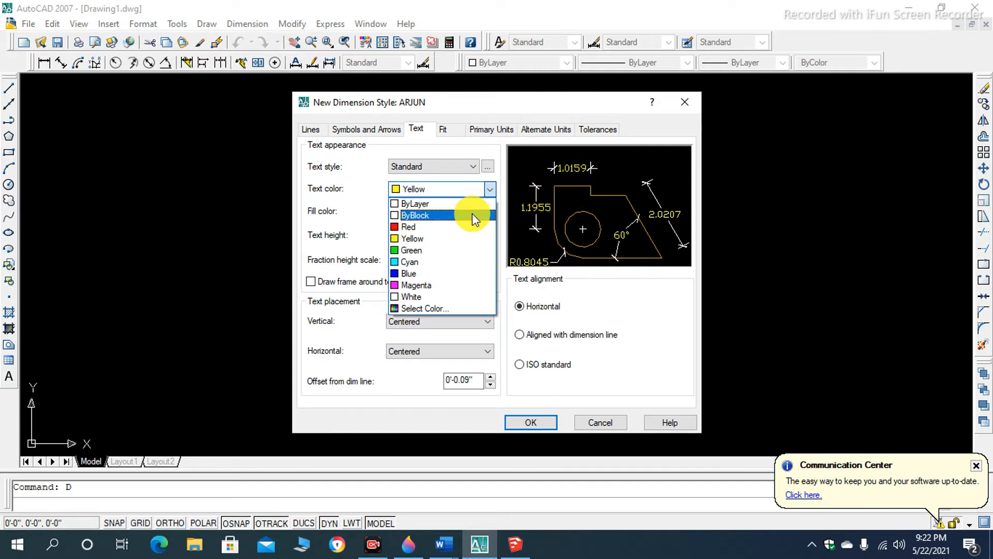
pyautogui.click(474, 219)
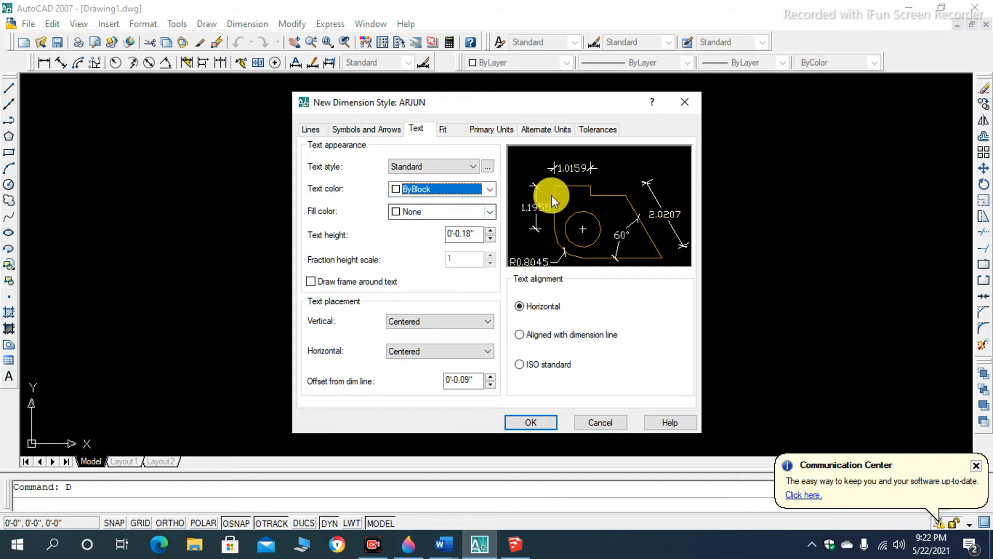
pyautogui.click(489, 189)
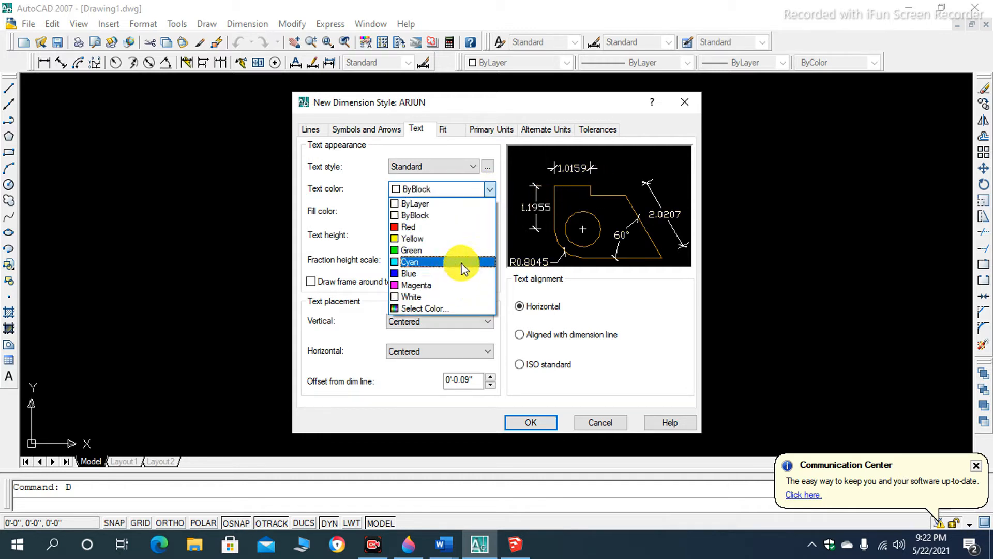
pyautogui.click(457, 262)
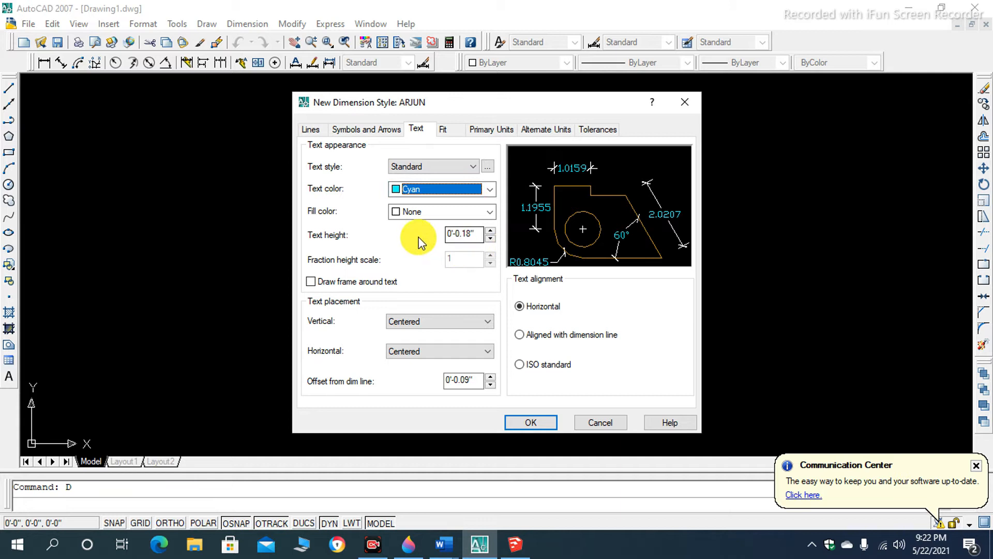
# - Try Yellow and ByBlock as the fill color behind the dimension text, and return it to None
pyautogui.click(490, 212)
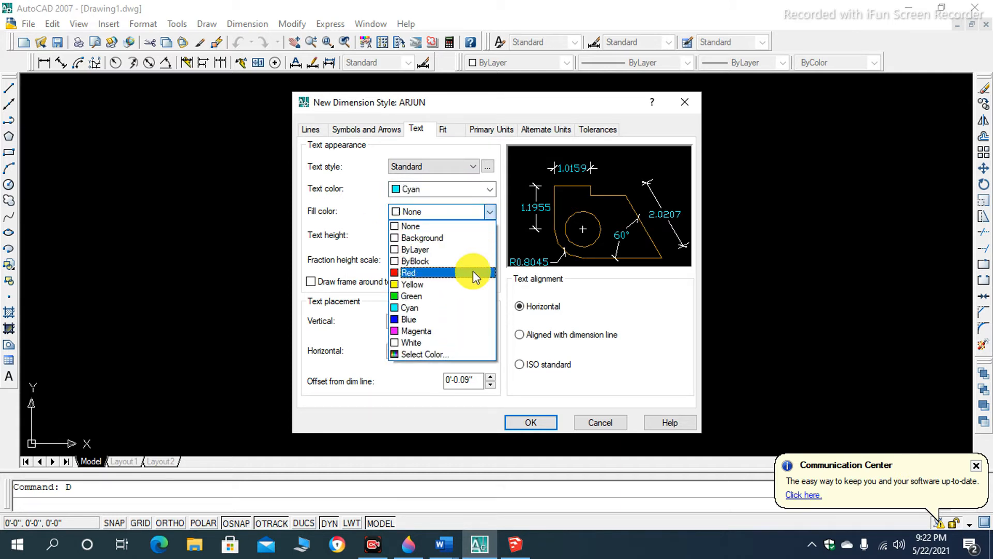
pyautogui.click(462, 285)
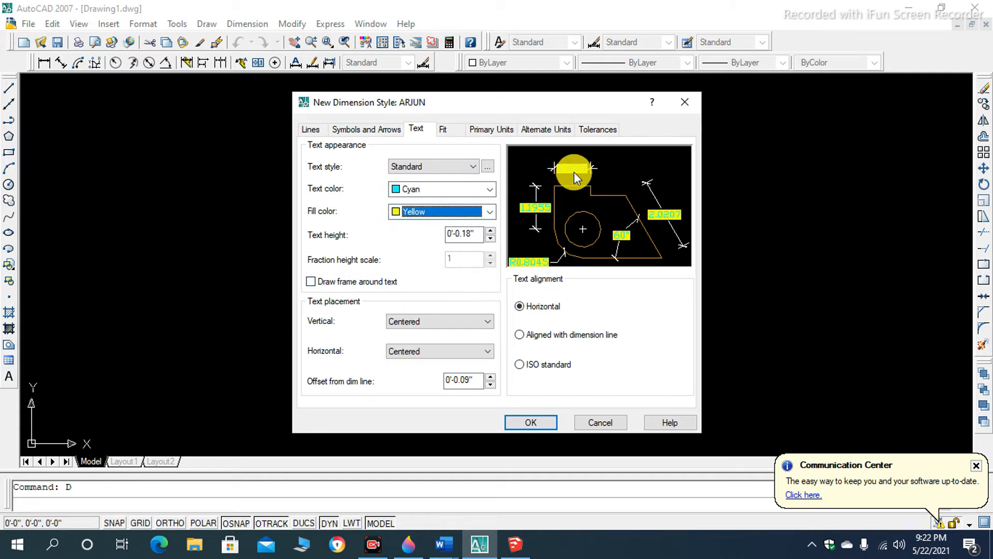
pyautogui.click(486, 212)
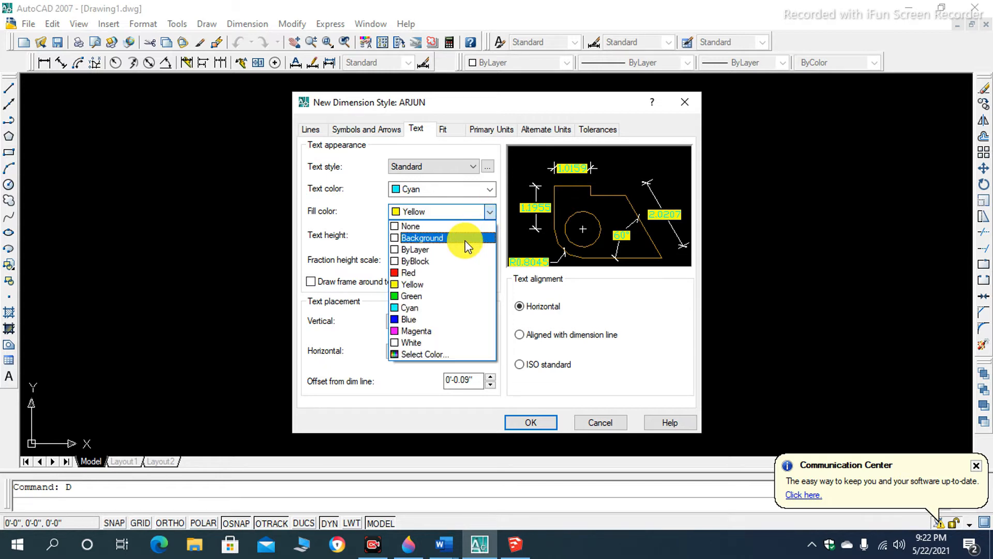
pyautogui.click(457, 260)
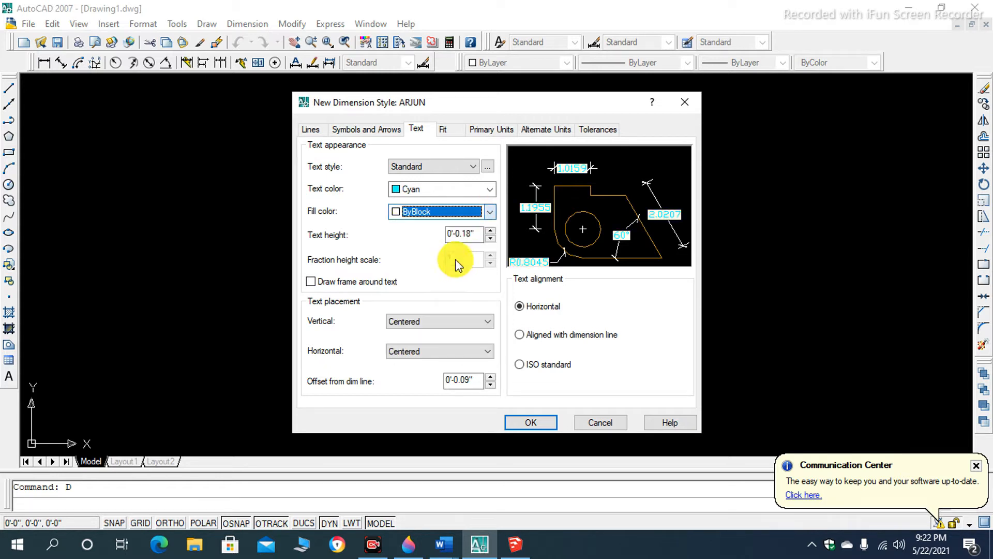
pyautogui.click(485, 216)
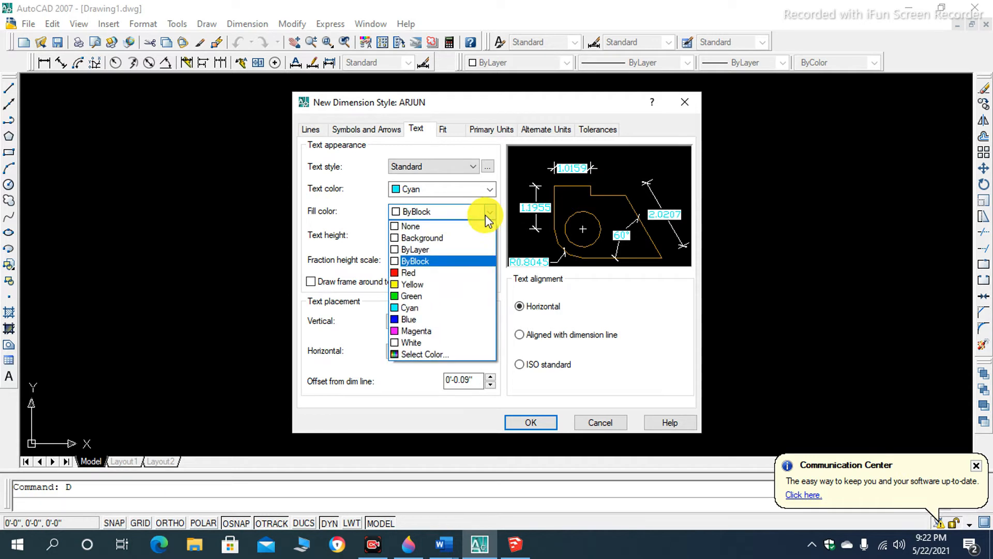
pyautogui.click(458, 225)
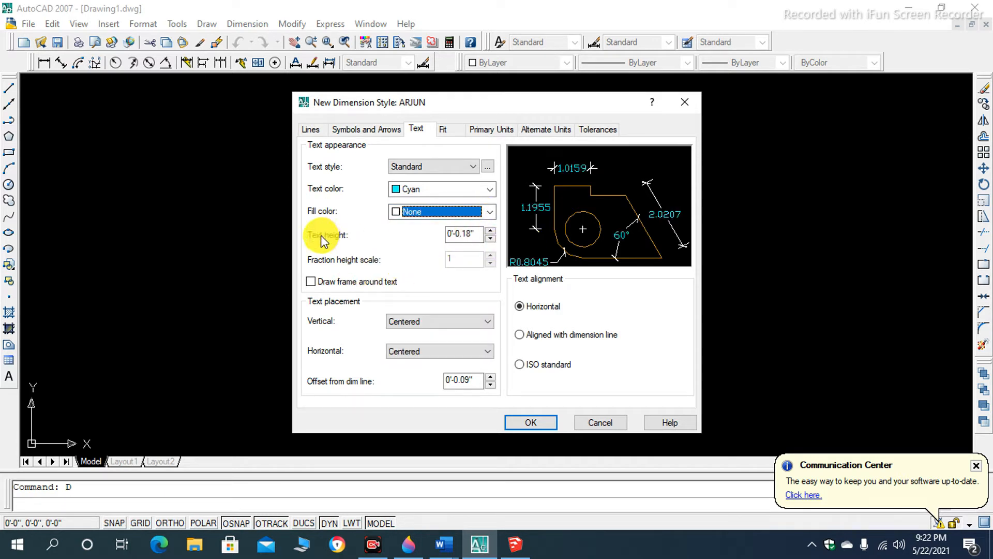
# - Set the dimension text height to 8"
pyautogui.click(472, 233)
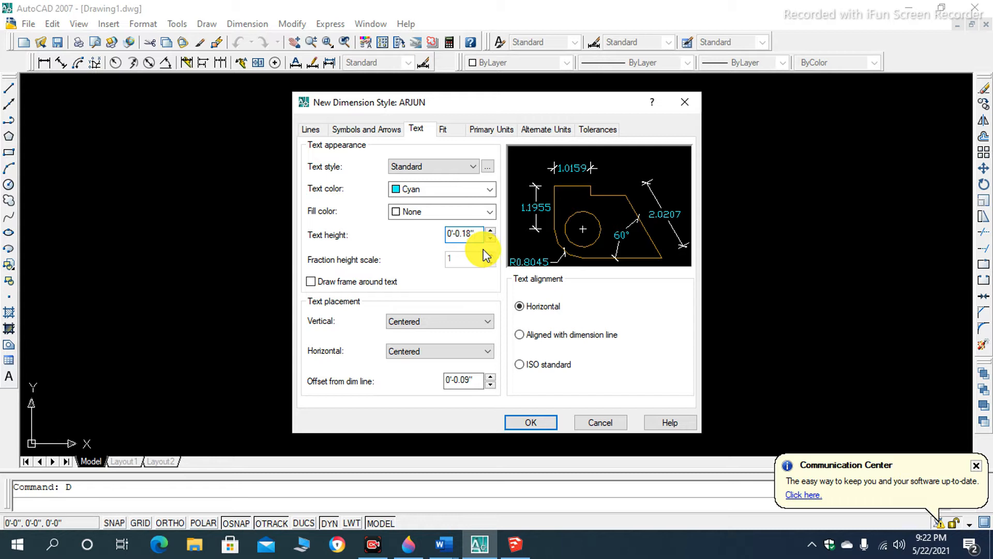
pyautogui.press('BackSpace')
pyautogui.press('BackSpace')
pyautogui.press('BackSpace')
pyautogui.press('BackSpace')
pyautogui.press('BackSpace')
pyautogui.press('BackSpace')
pyautogui.press('BackSpace')
pyautogui.press('BackSpace')
pyautogui.write('8')
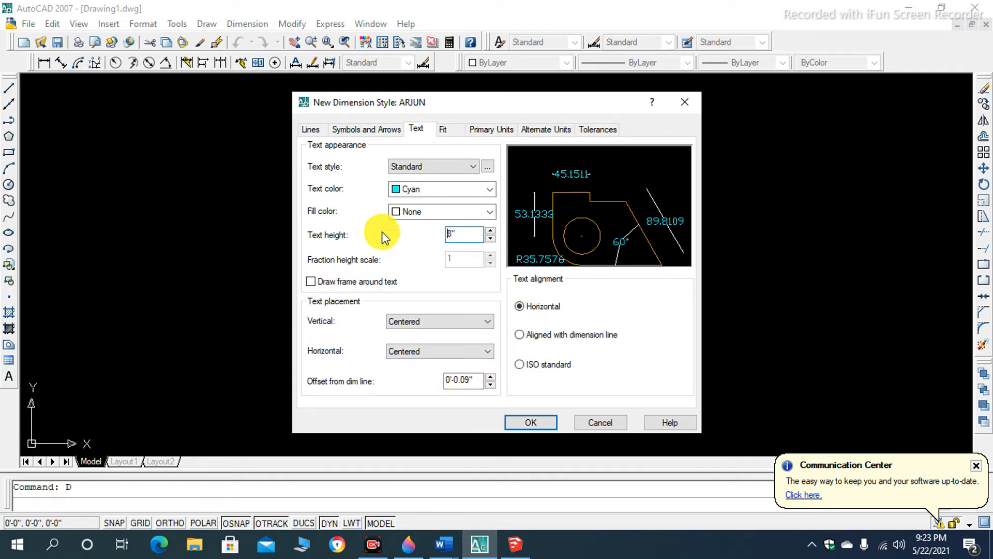
# - Set the dimension style's primary linear units to Engineering format with a precision of 0'-0"
pyautogui.click(443, 130)
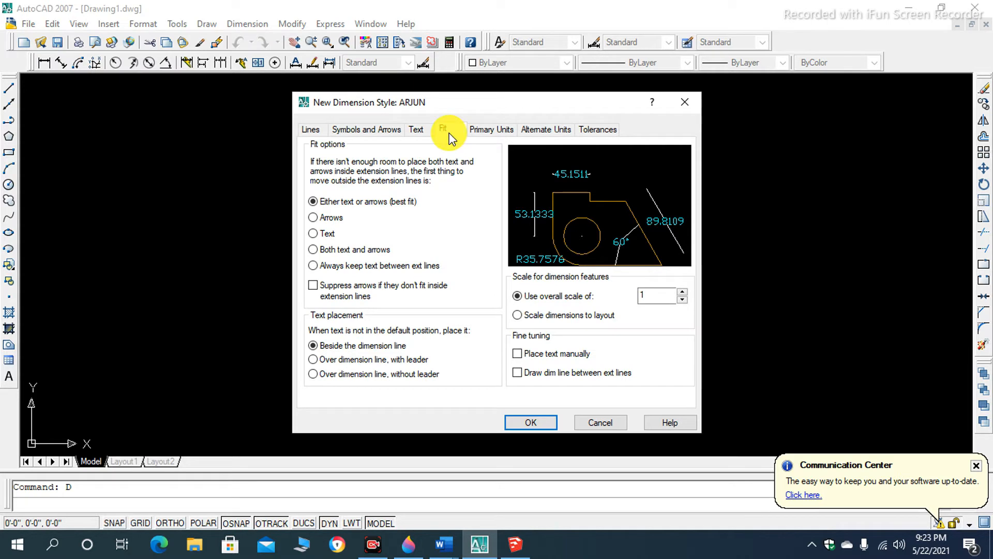
pyautogui.click(502, 130)
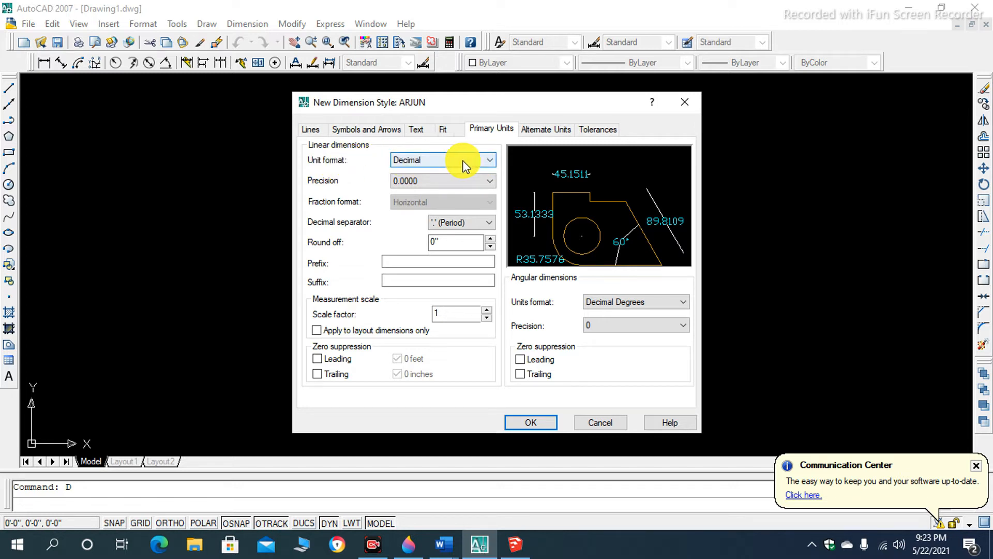
pyautogui.click(482, 161)
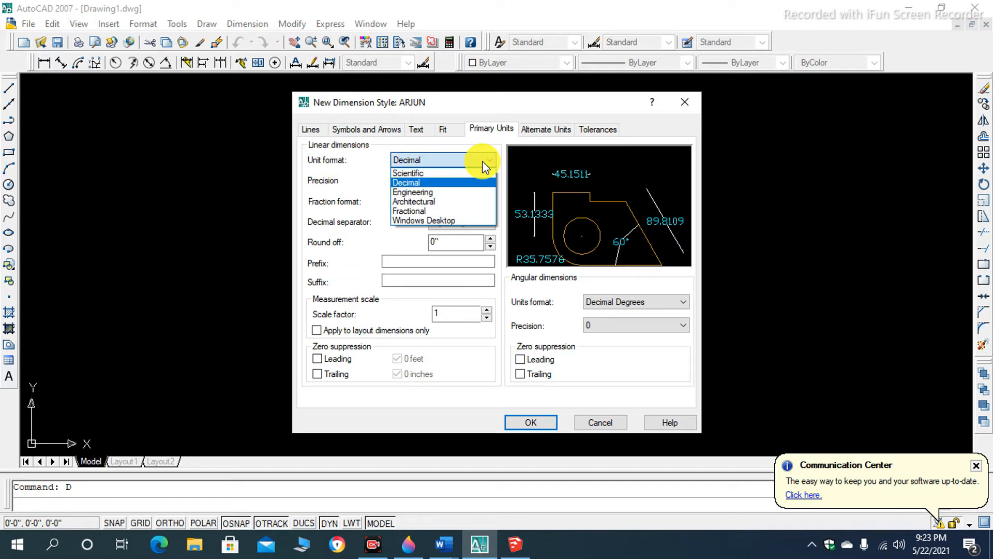
pyautogui.click(476, 193)
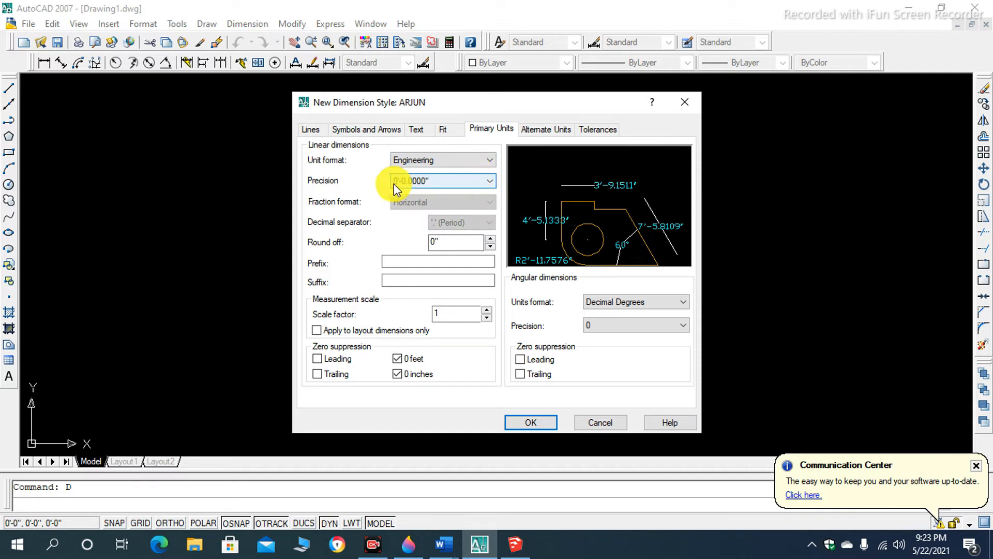
pyautogui.click(453, 185)
pyautogui.click(453, 193)
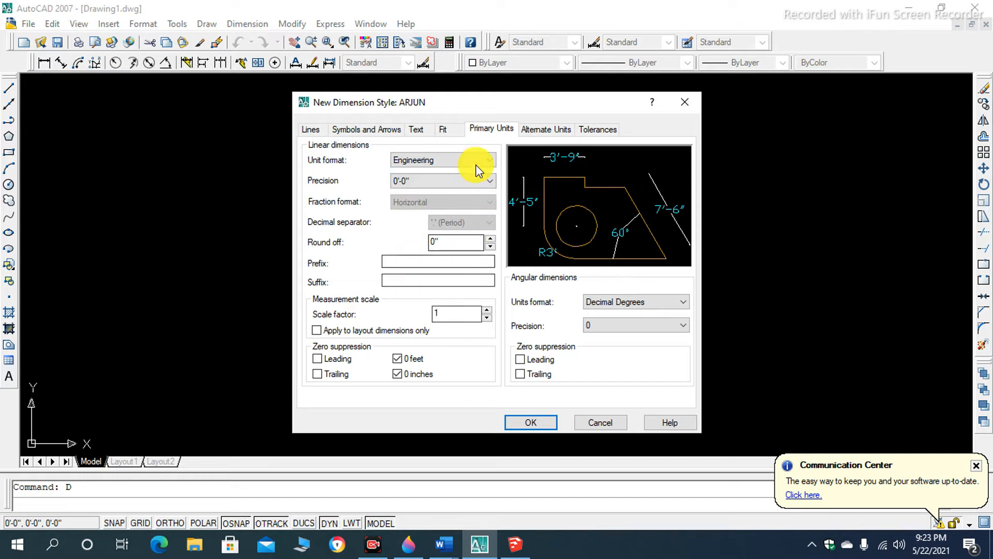
# - Check the alternate units and tolerances, save the new dimension style and make it the current one
pyautogui.click(539, 131)
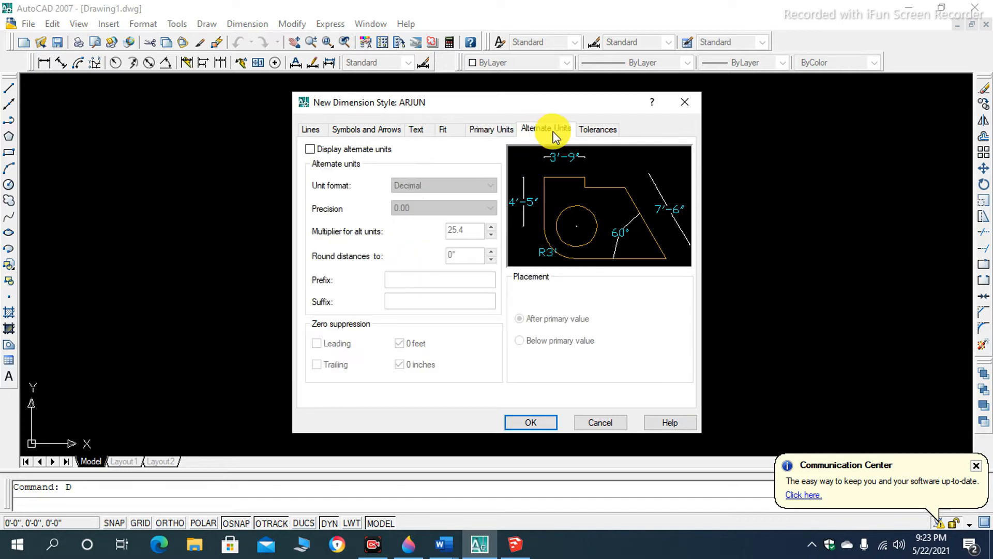
pyautogui.click(590, 129)
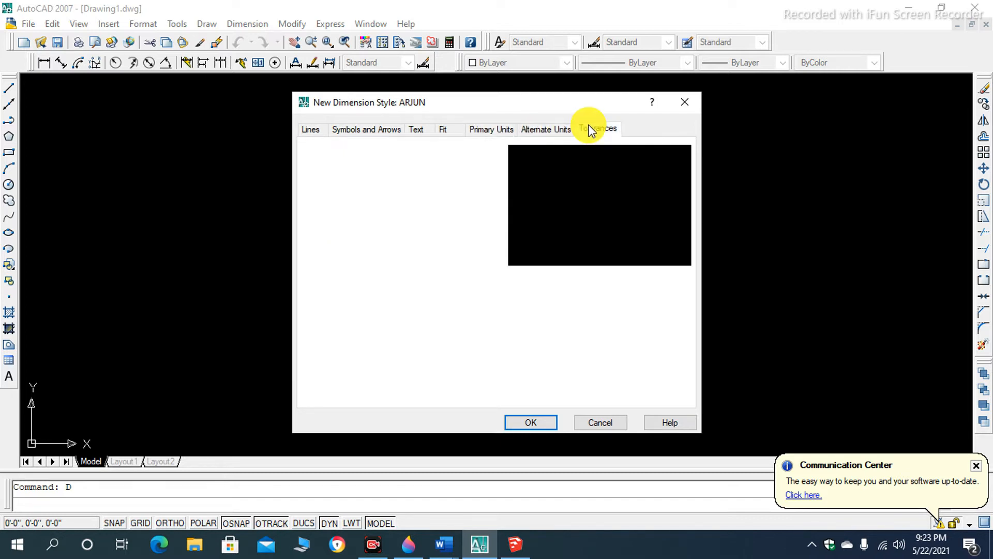
pyautogui.click(521, 423)
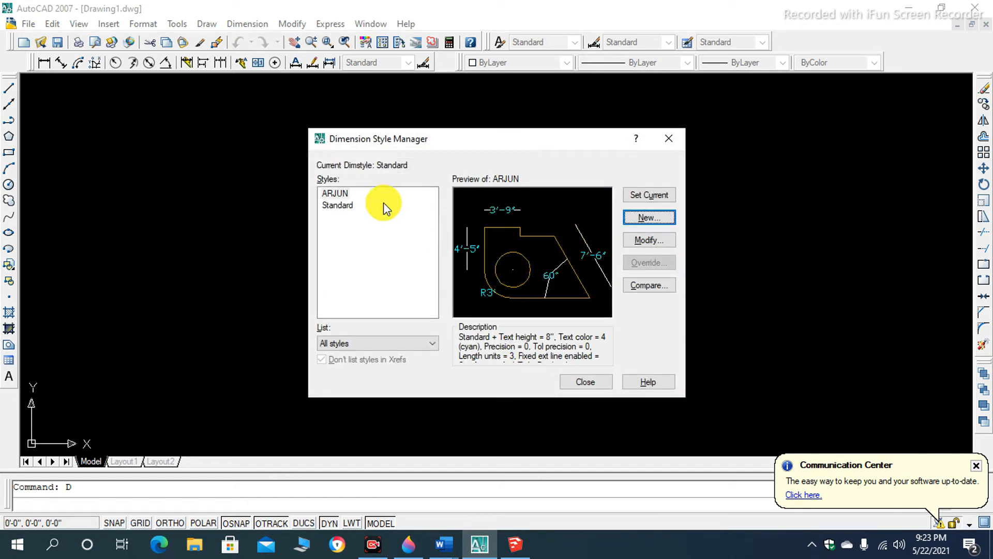
pyautogui.click(345, 198)
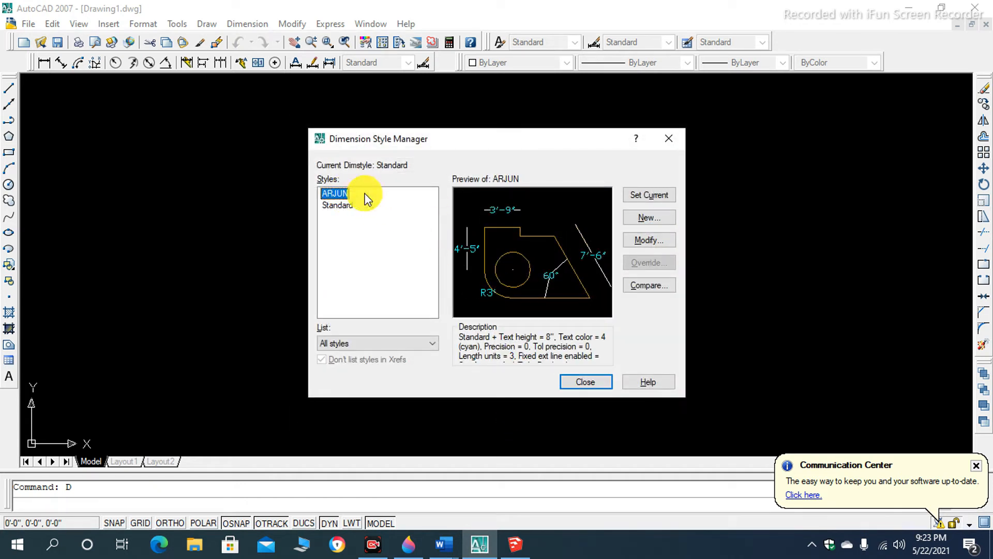
pyautogui.click(636, 195)
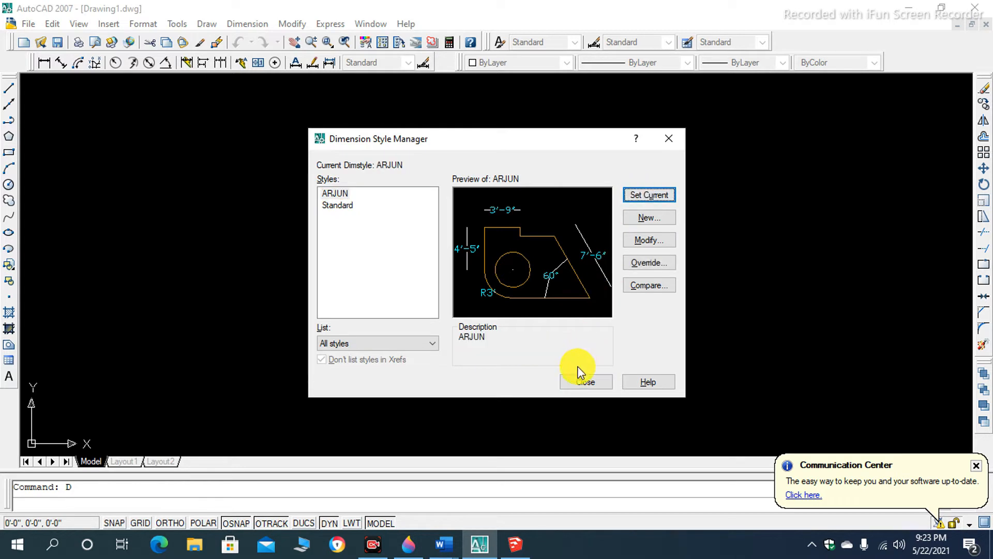
pyautogui.click(579, 384)
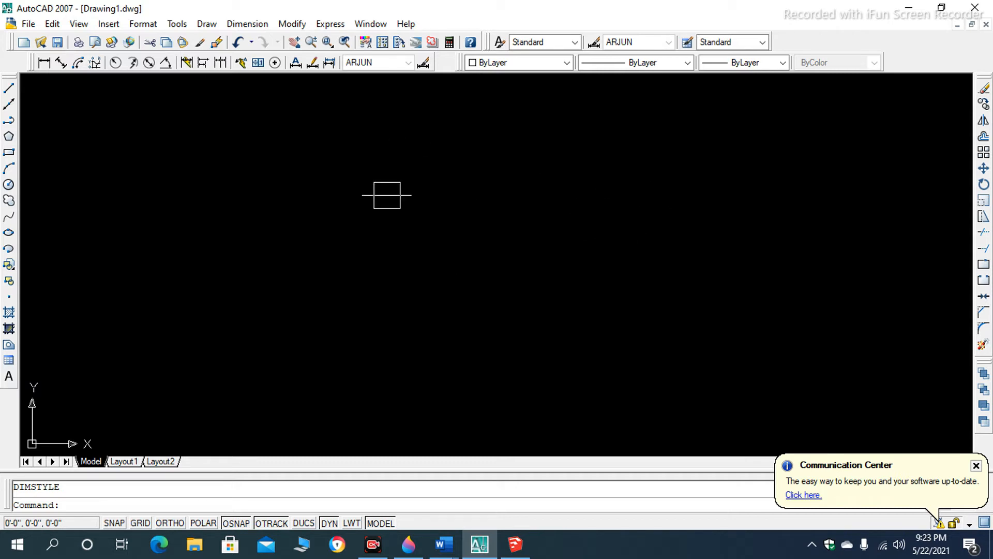
# - Open the program's Options from the drawing area
pyautogui.rightClick(315, 161)
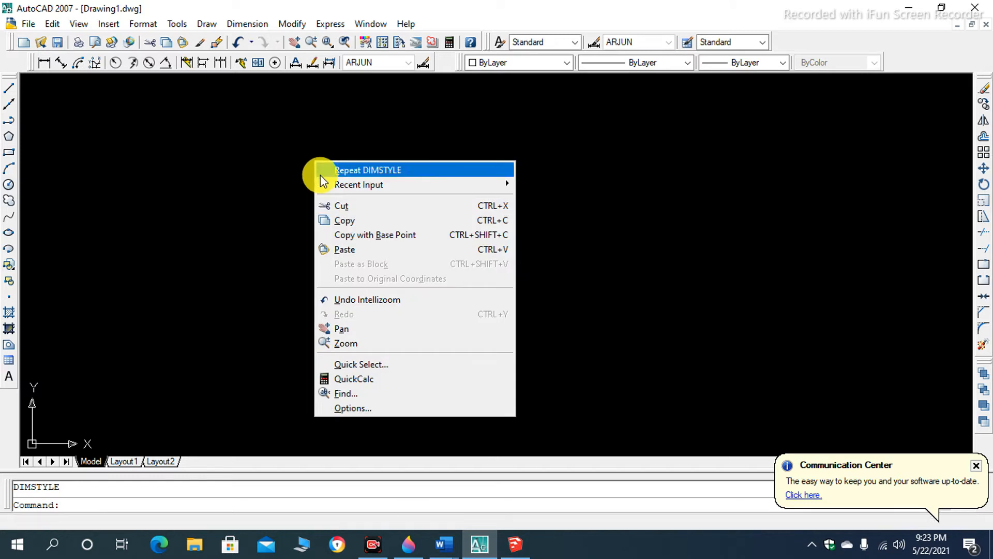
pyautogui.click(364, 407)
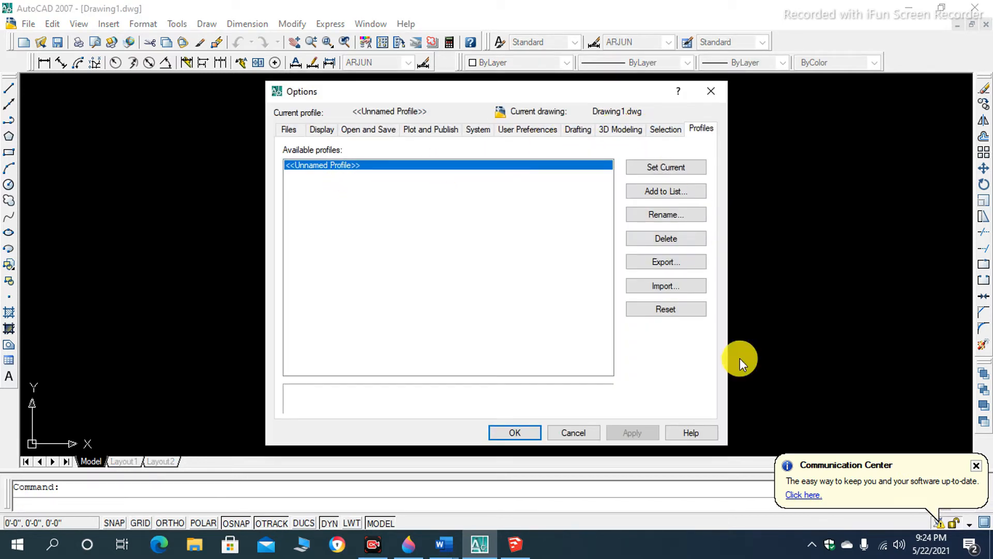
# - Switch to Word to review the list of first used setup commands, and return to AutoCAD and close its Options
pyautogui.hotkey('alt', 'Tab')
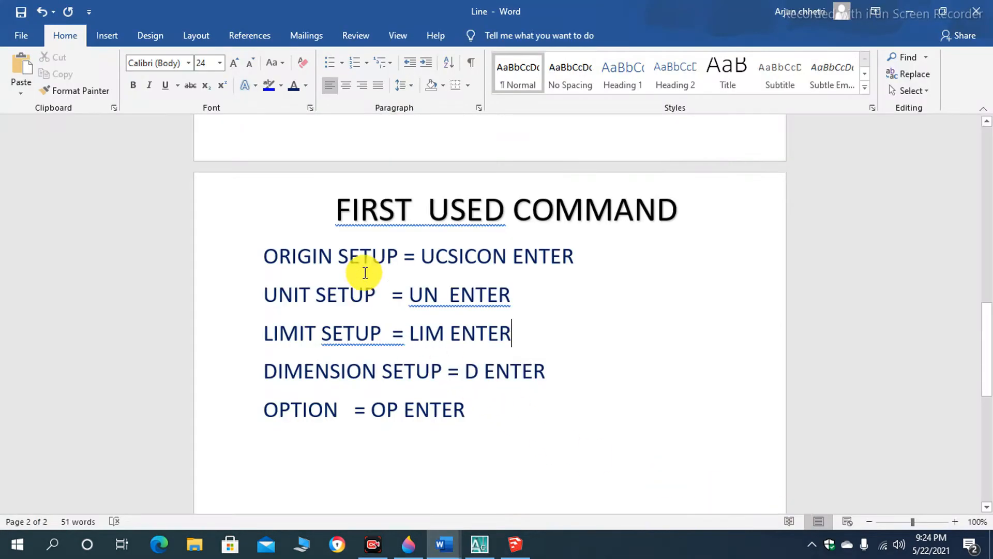
pyautogui.moveTo(258, 250); pyautogui.dragTo(574, 259)
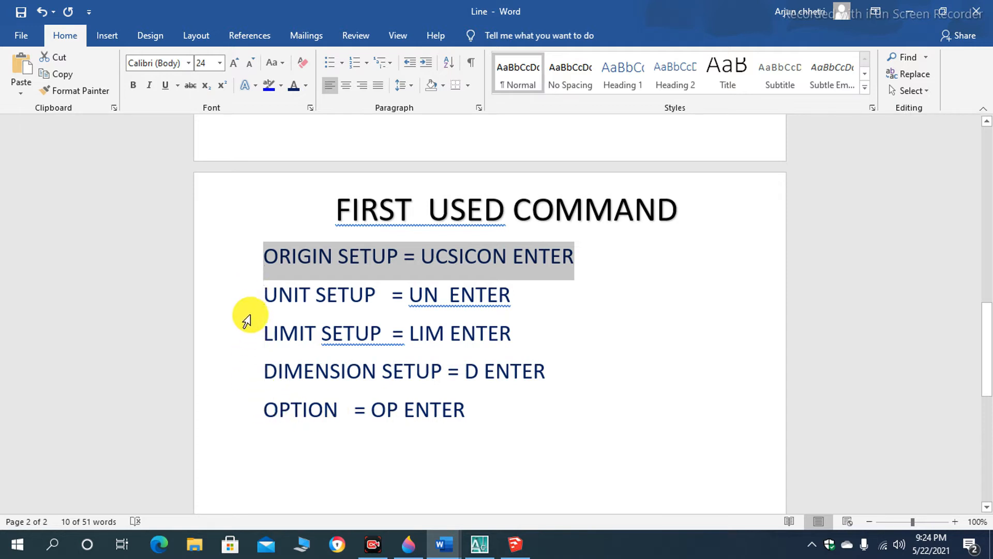
pyautogui.moveTo(259, 333); pyautogui.dragTo(518, 336)
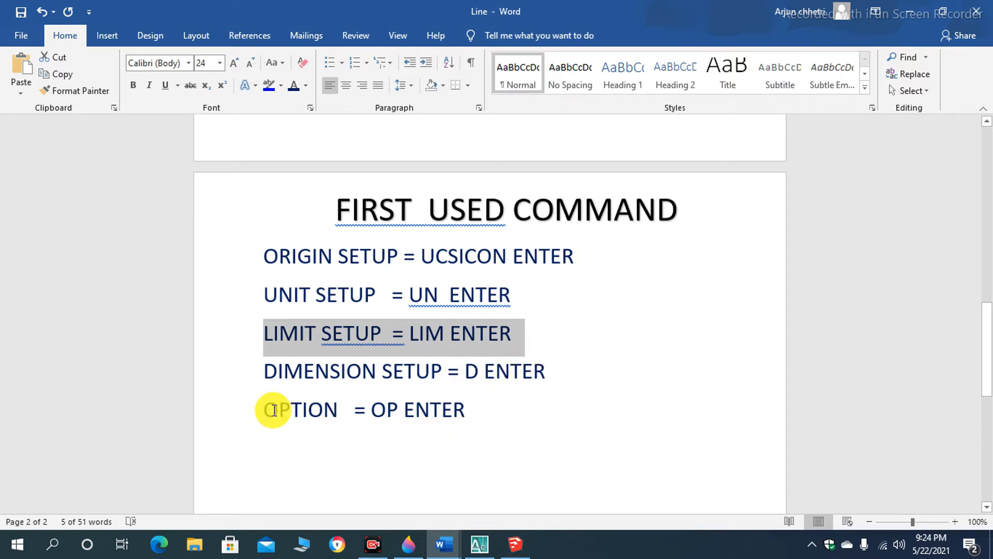
pyautogui.click(250, 412)
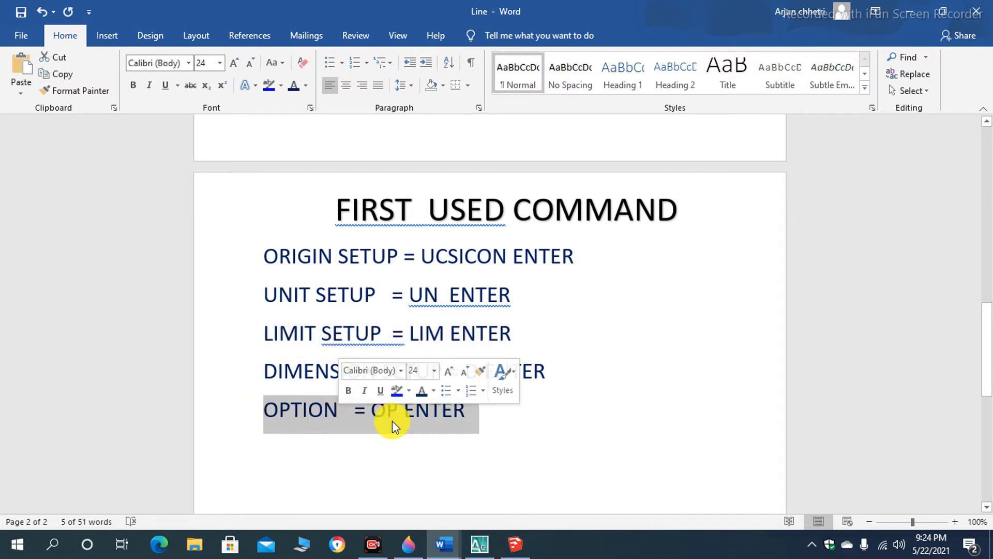
pyautogui.click(406, 447)
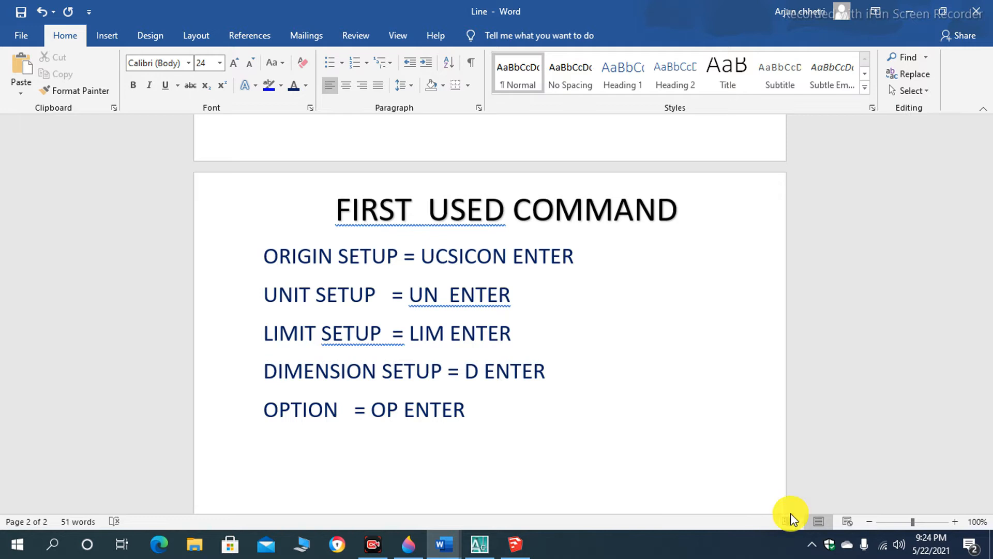
pyautogui.hotkey('alt', 'Tab')
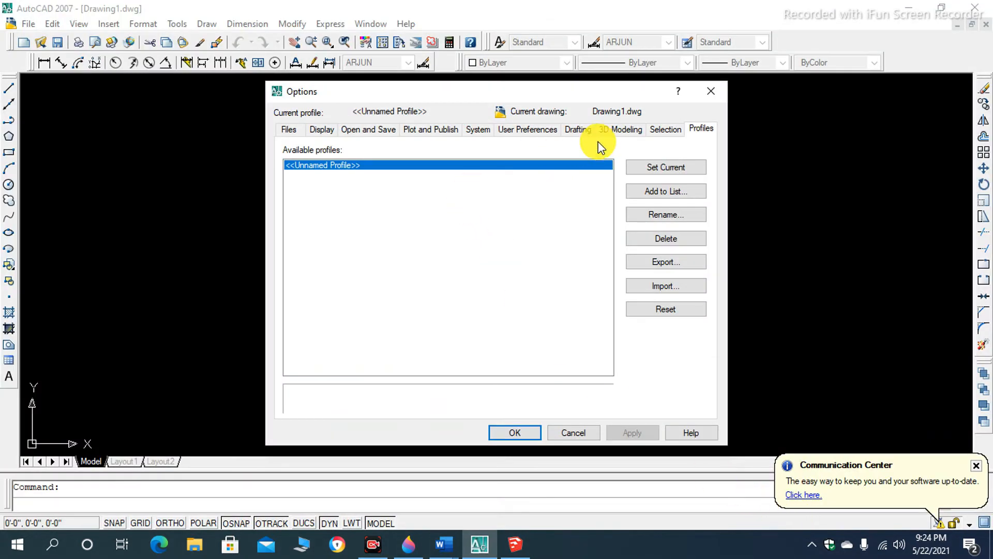
pyautogui.click(704, 97)
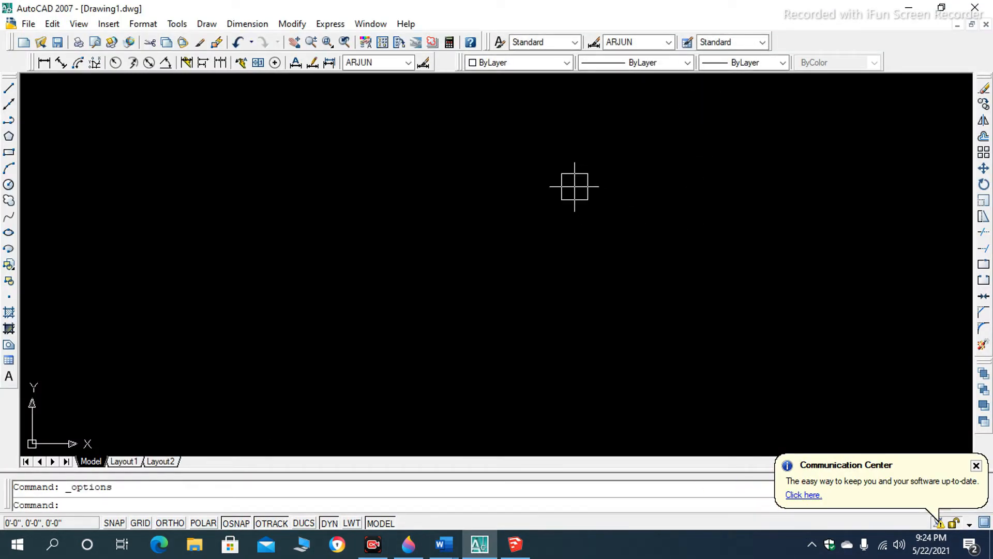
# - Examine the Options from Files through User Preferences, including the source content units available for the insertion scale
pyautogui.rightClick(527, 163)
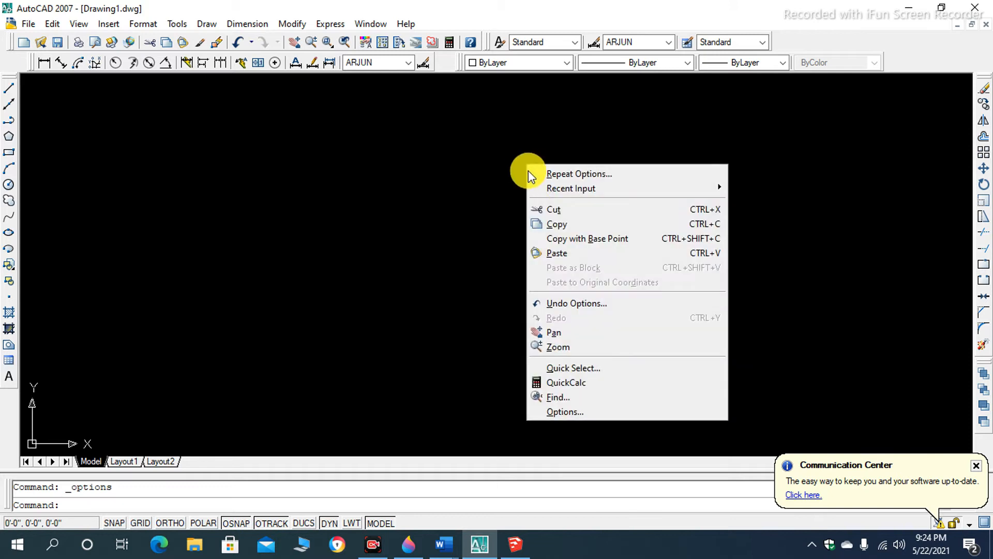
pyautogui.click(539, 411)
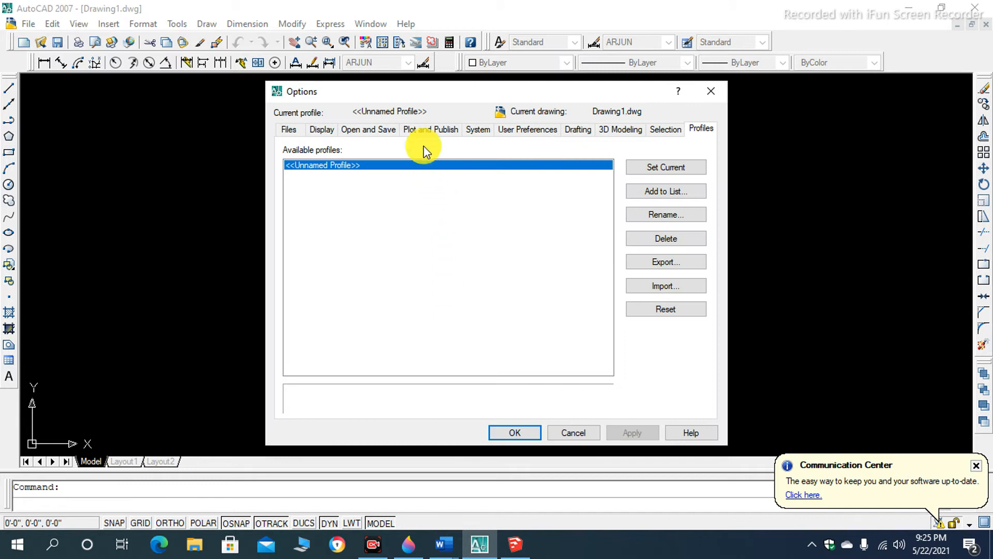
pyautogui.click(285, 130)
pyautogui.click(321, 129)
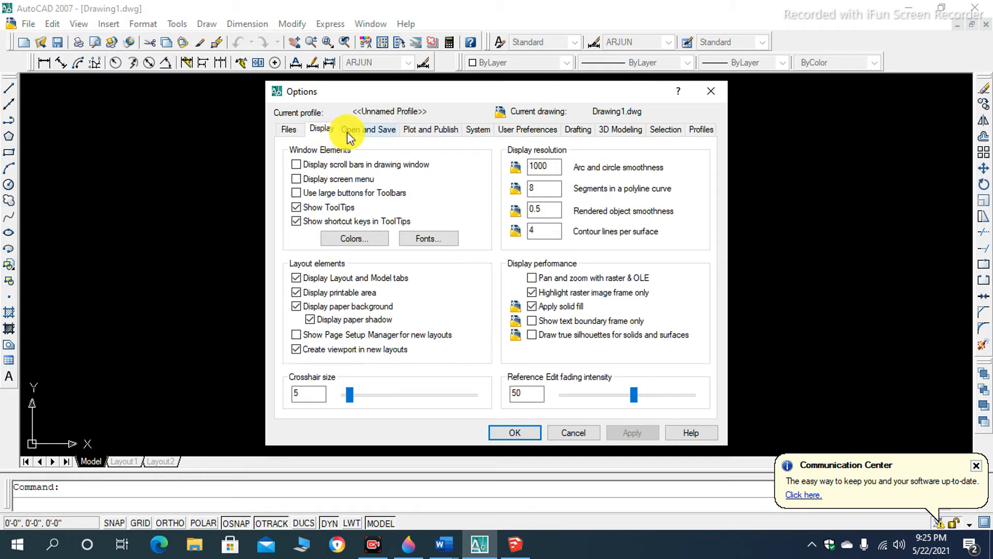
pyautogui.click(368, 128)
pyautogui.click(418, 129)
pyautogui.click(476, 128)
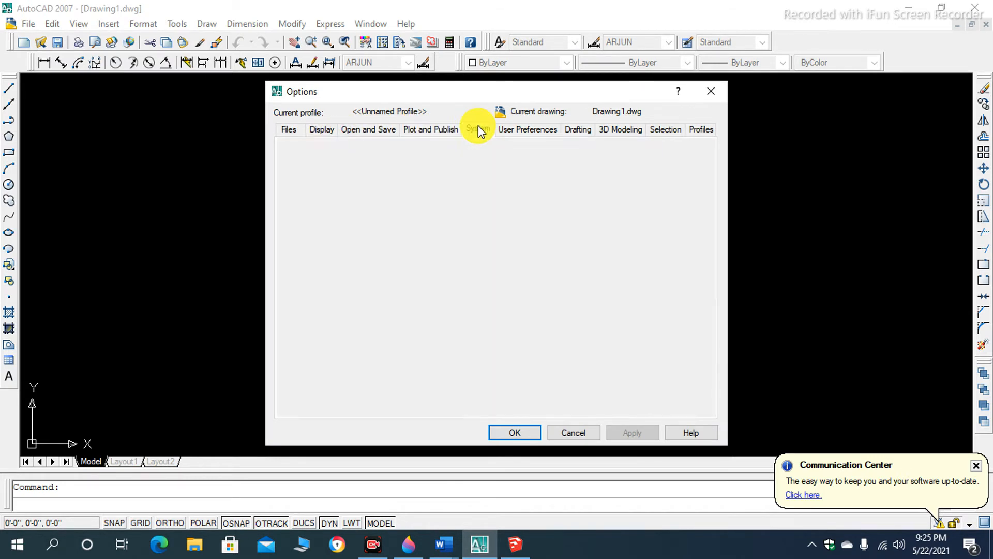
pyautogui.click(500, 129)
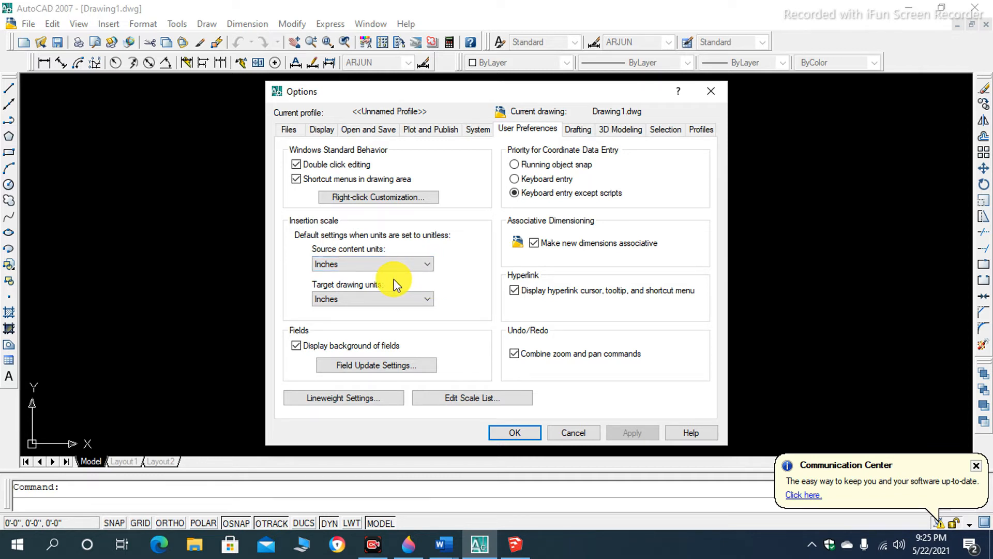
pyautogui.click(425, 265)
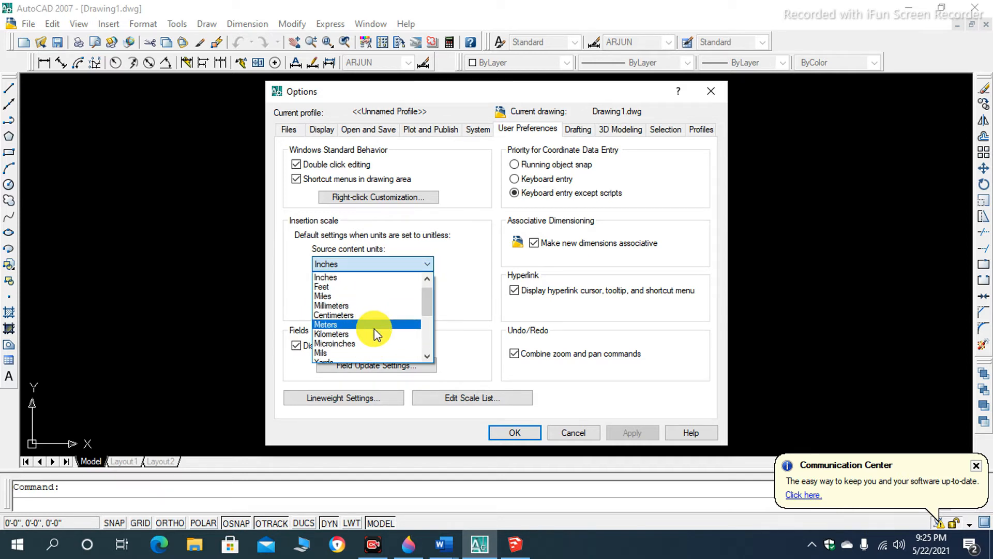
pyautogui.click(461, 284)
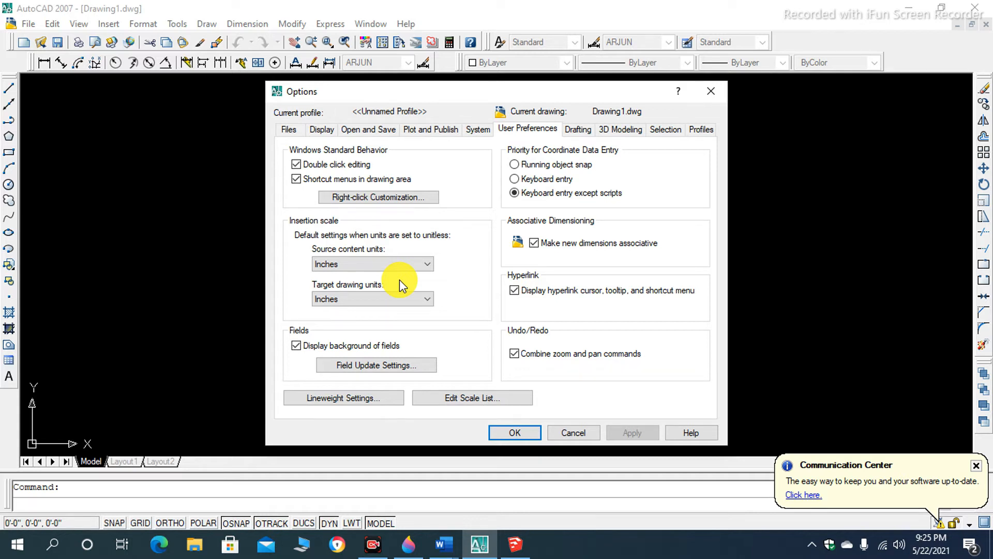
# - Examine the Drafting, 3D Modeling, Selection, Profiles and System options, and close the Options
pyautogui.click(576, 129)
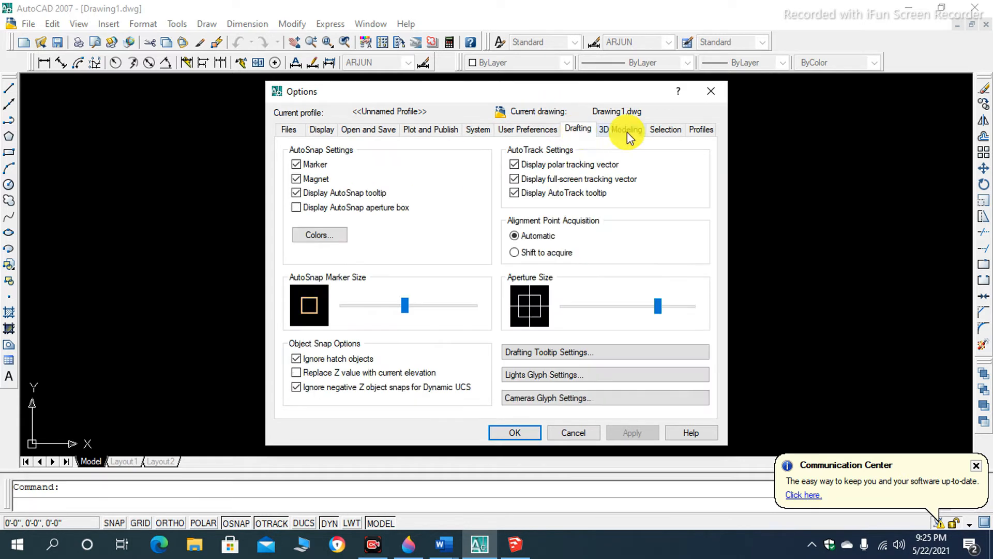
pyautogui.click(625, 129)
pyautogui.click(662, 133)
pyautogui.click(690, 132)
pyautogui.click(672, 132)
pyautogui.click(628, 133)
pyautogui.click(578, 131)
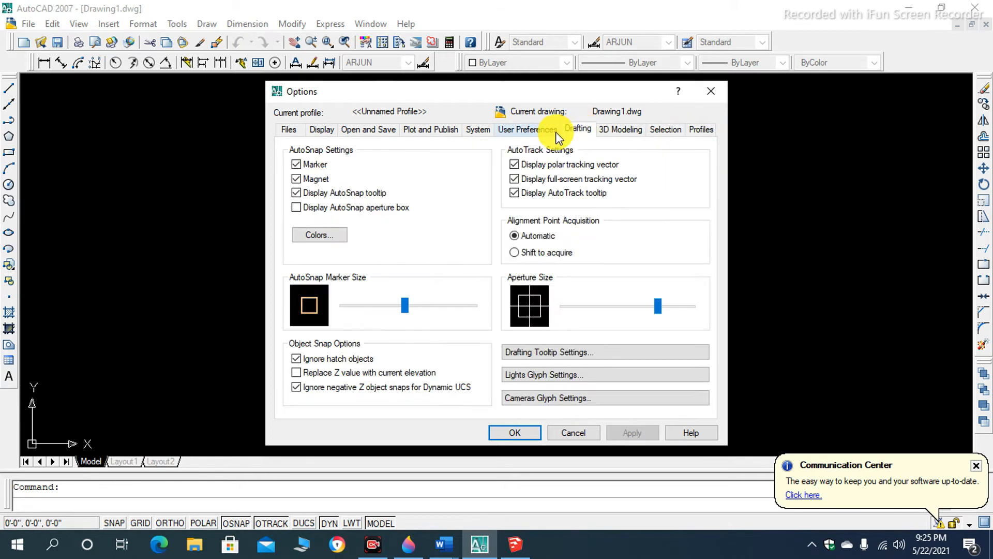
pyautogui.click(541, 130)
pyautogui.click(475, 135)
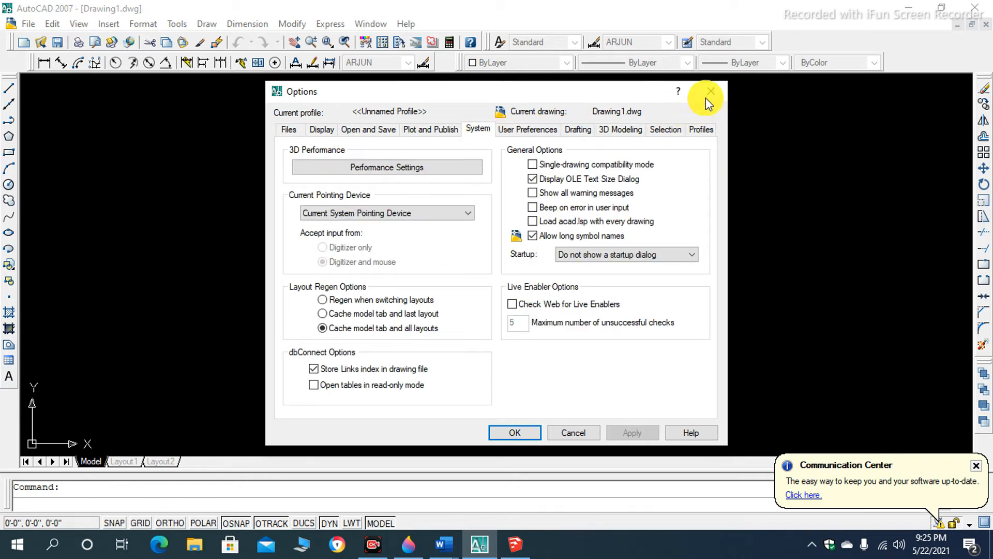
pyautogui.click(515, 432)
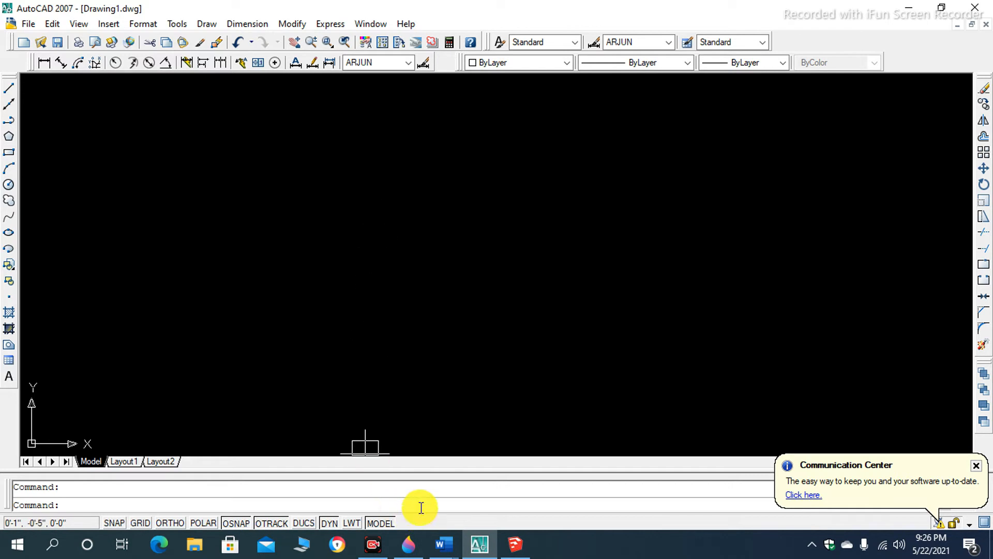
# - Switch to SketchUp and examine the house model's walls, windows and staircase from different angles
pyautogui.click(512, 544)
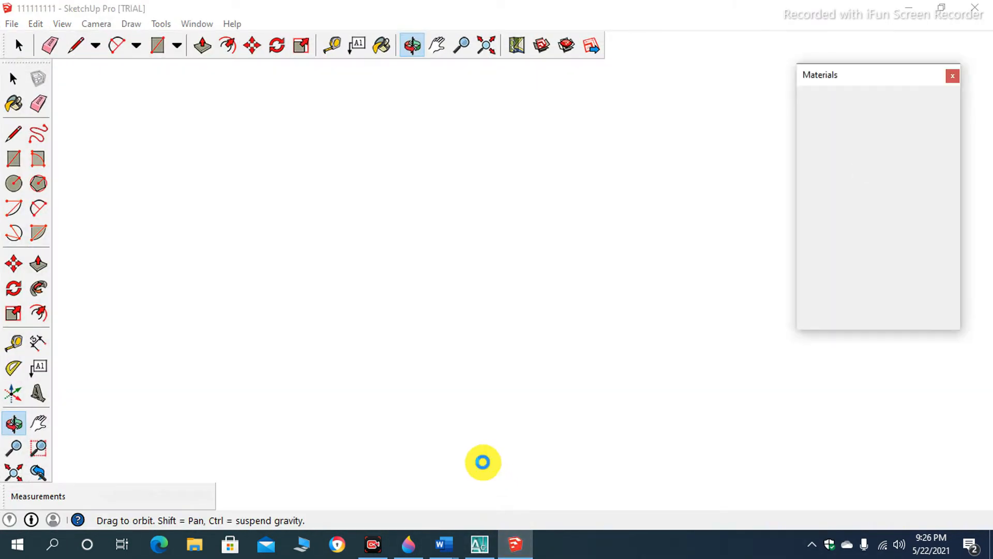
pyautogui.scroll(-3, 459, 248)
pyautogui.scroll(2, 524, 341)
pyautogui.moveTo(525, 339); pyautogui.dragTo(469, 207)
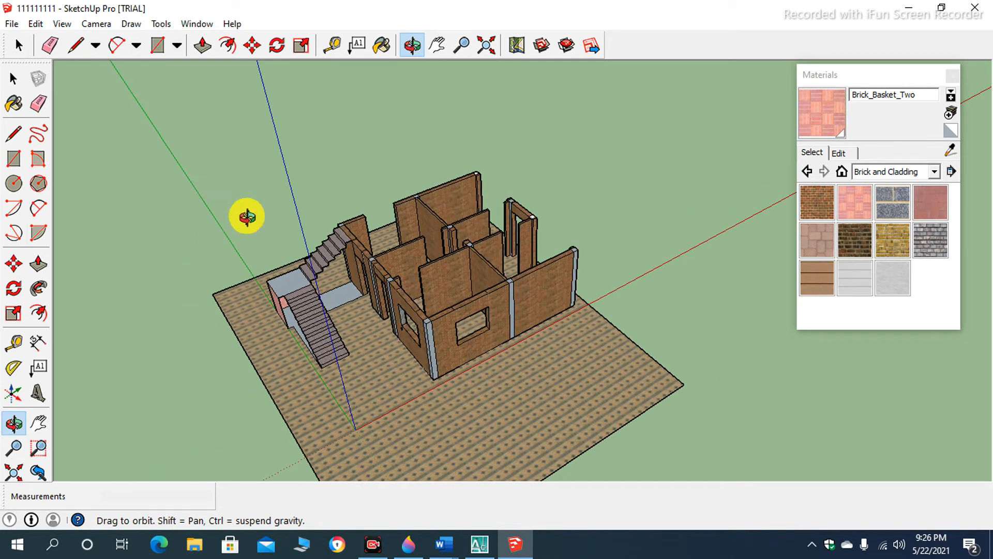
pyautogui.scroll(1, 466, 261)
pyautogui.scroll(-2, 454, 223)
pyautogui.scroll(2, 542, 312)
pyautogui.scroll(-1, 435, 288)
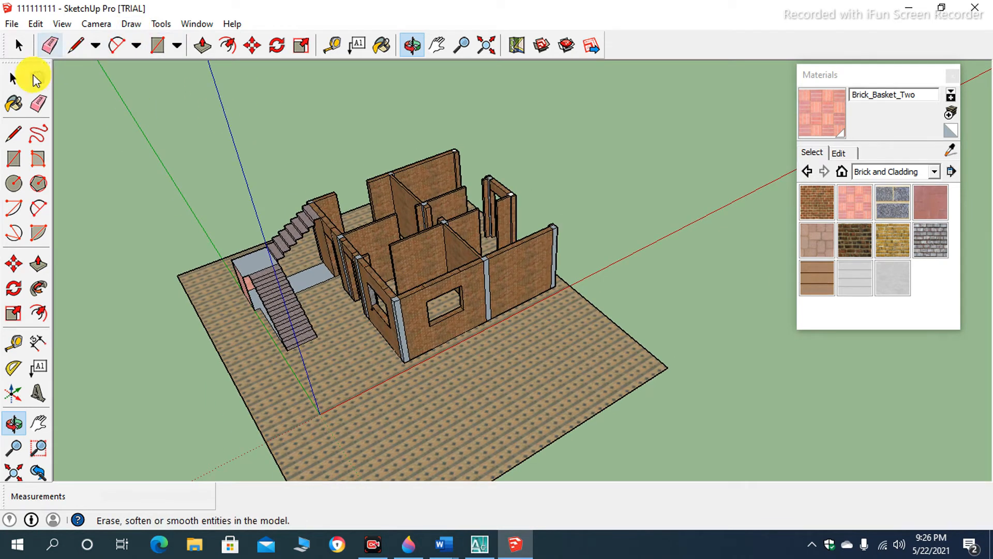
# - Measure the length of the house's front wall along its base with the Tape Measure tool
pyautogui.click(13, 342)
pyautogui.scroll(1, 476, 403)
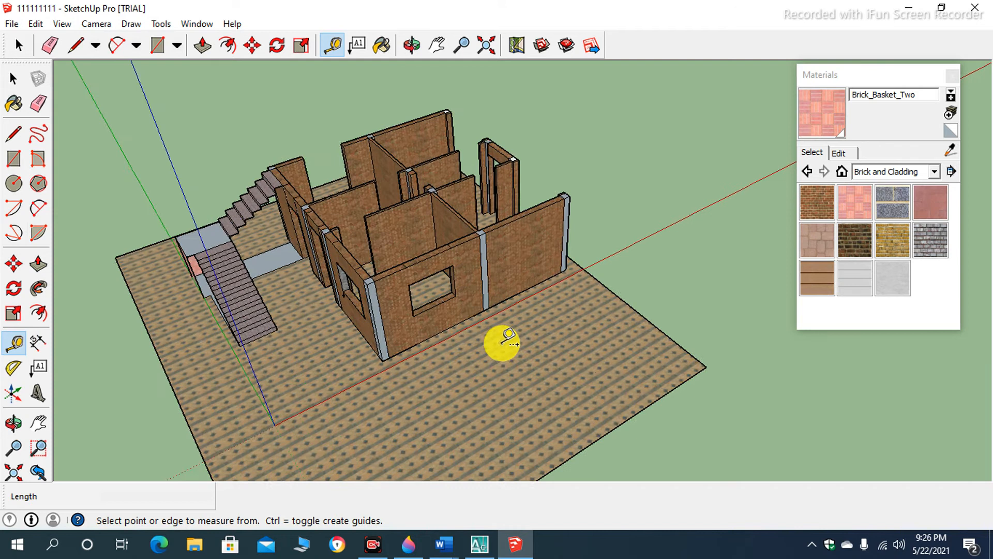
pyautogui.scroll(2, 310, 365)
pyautogui.click(318, 371)
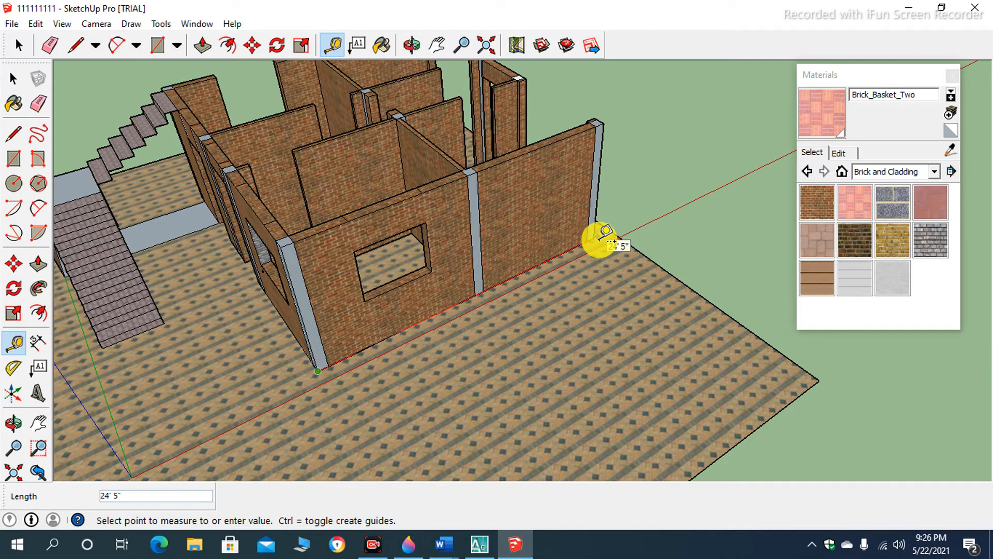
pyautogui.scroll(-3, 600, 239)
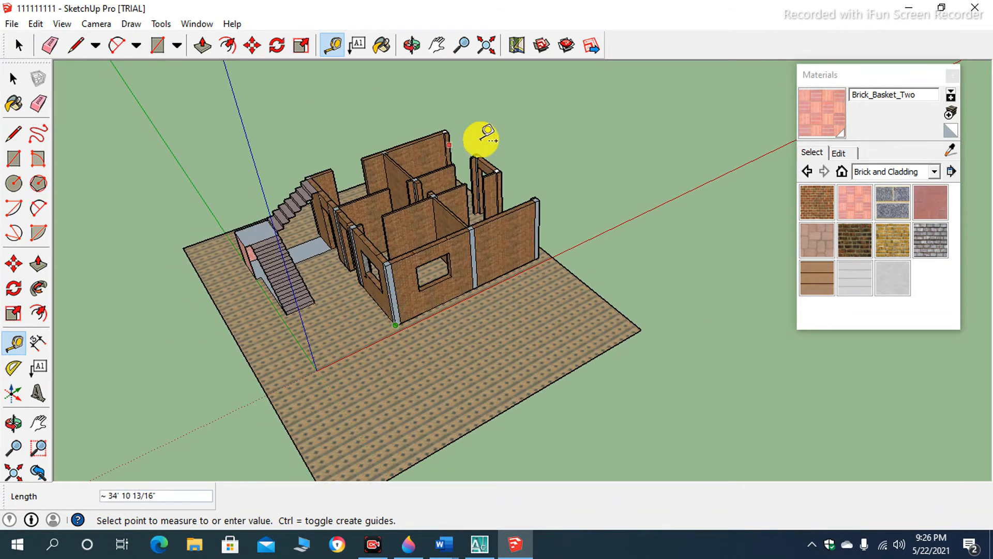
pyautogui.press('space')
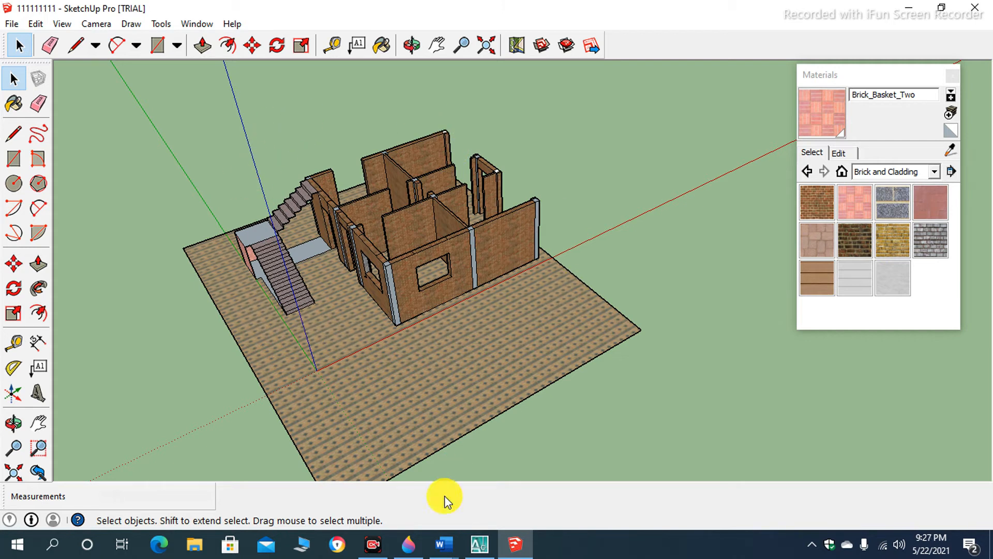
# - Check the layer command noted in Word, and switch to AutoCAD to open the Layer Properties Manager with LA
pyautogui.click(476, 543)
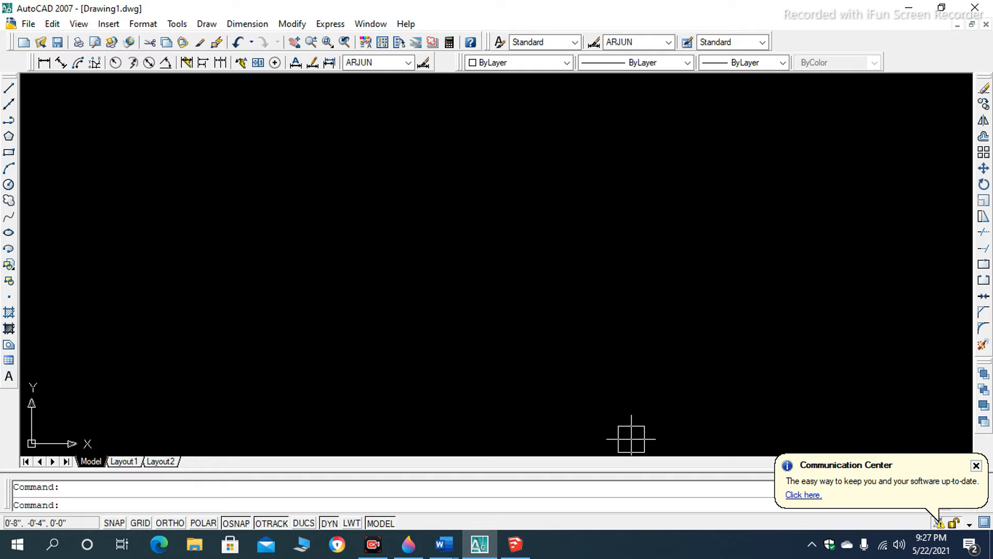
pyautogui.hotkey('alt', 'Tab')
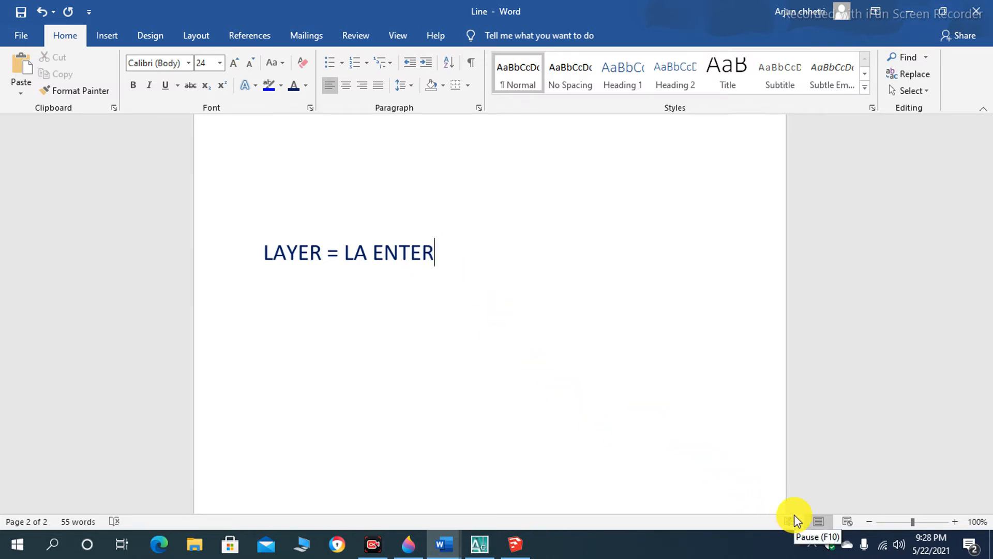
pyautogui.click(479, 544)
pyautogui.write('LA')
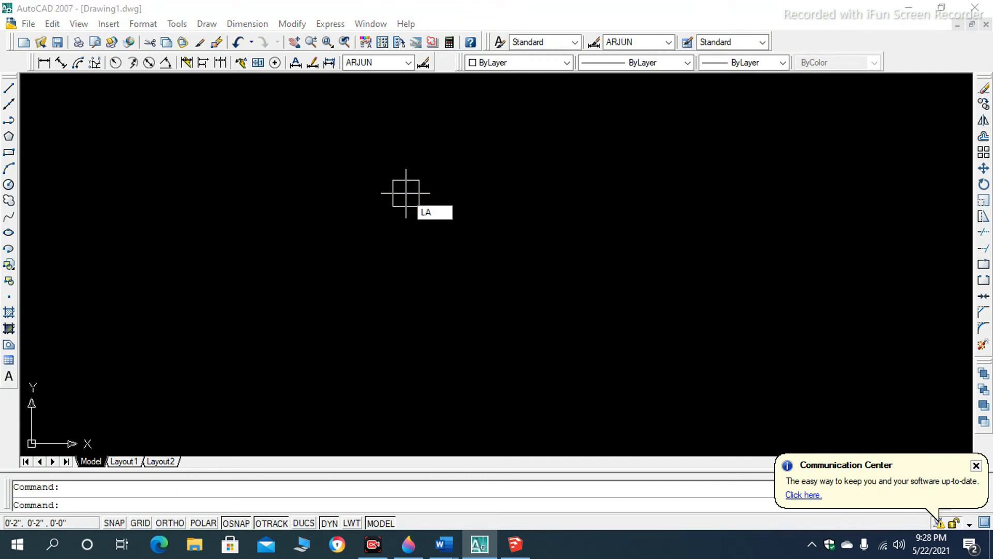
pyautogui.press('Return')
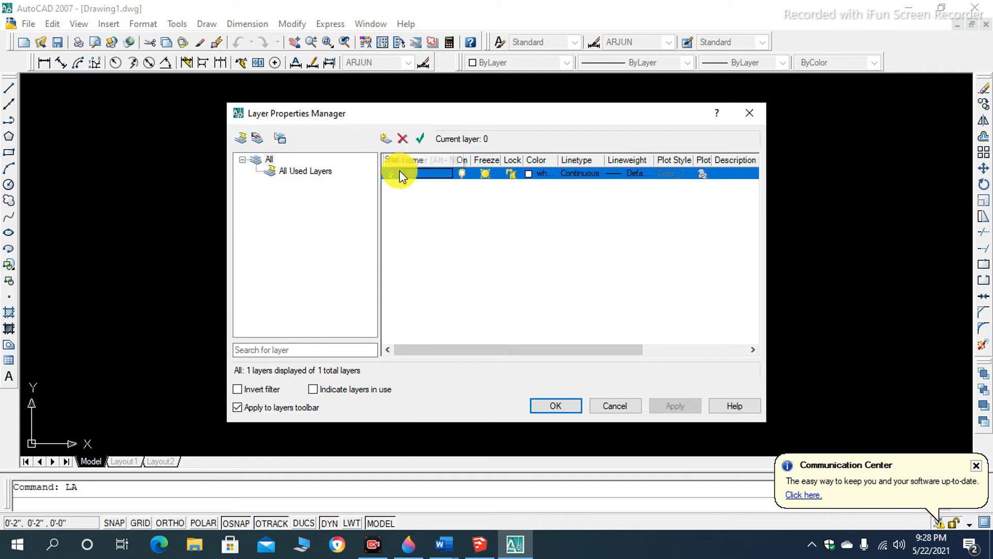
# - Create a new layer named WALL, make it current, and set its color to red index 10
pyautogui.click(387, 140)
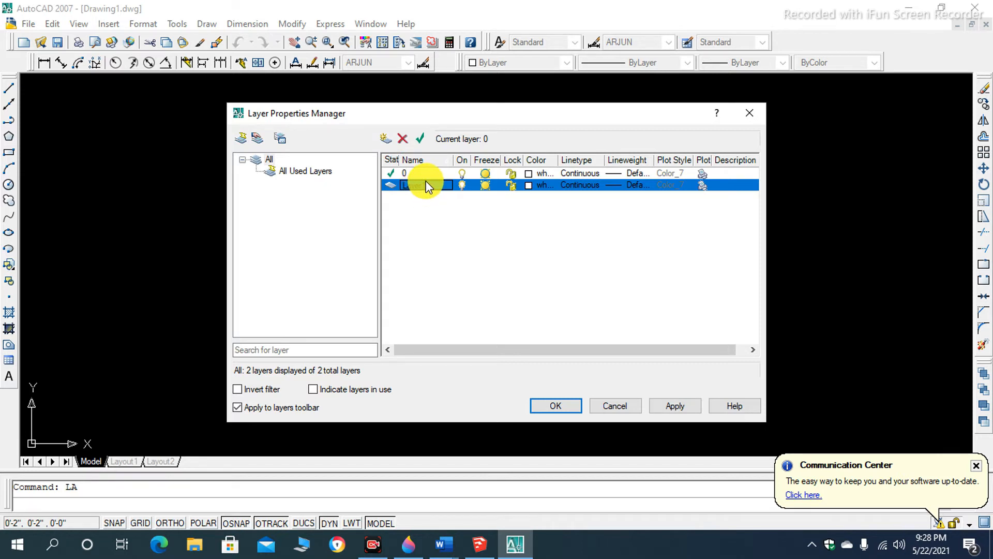
pyautogui.hotkey('alt', 'c')
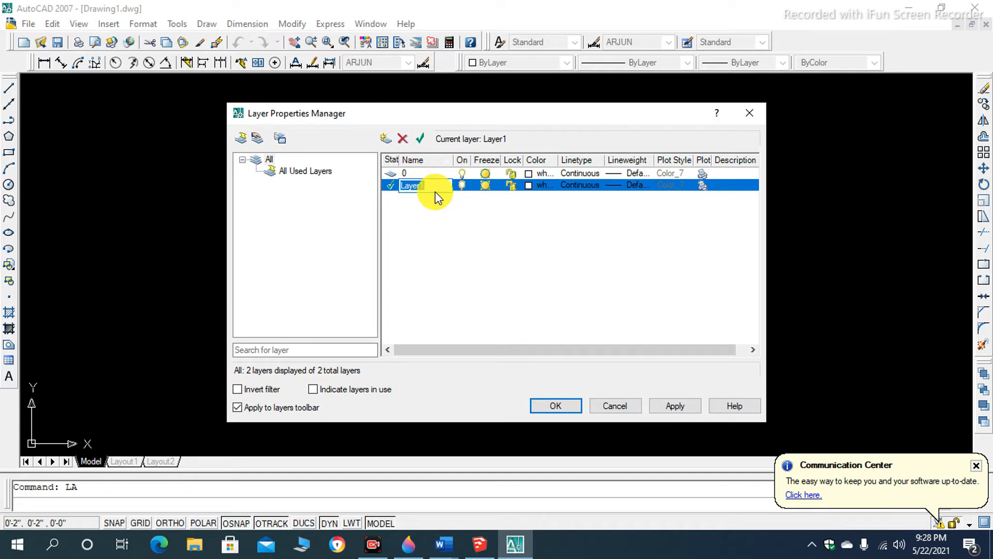
pyautogui.press('BackSpace')
pyautogui.write('WALL')
pyautogui.click(525, 185)
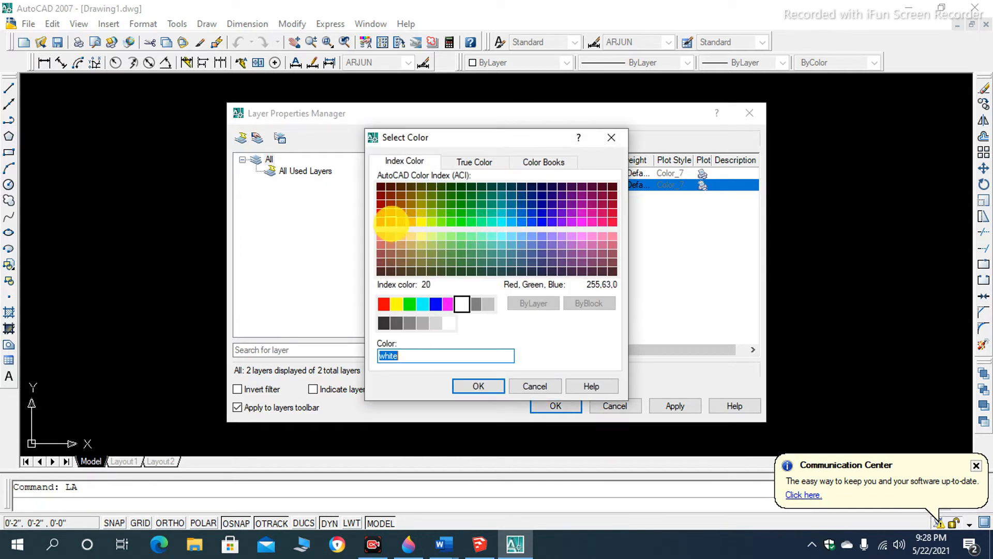
pyautogui.click(381, 221)
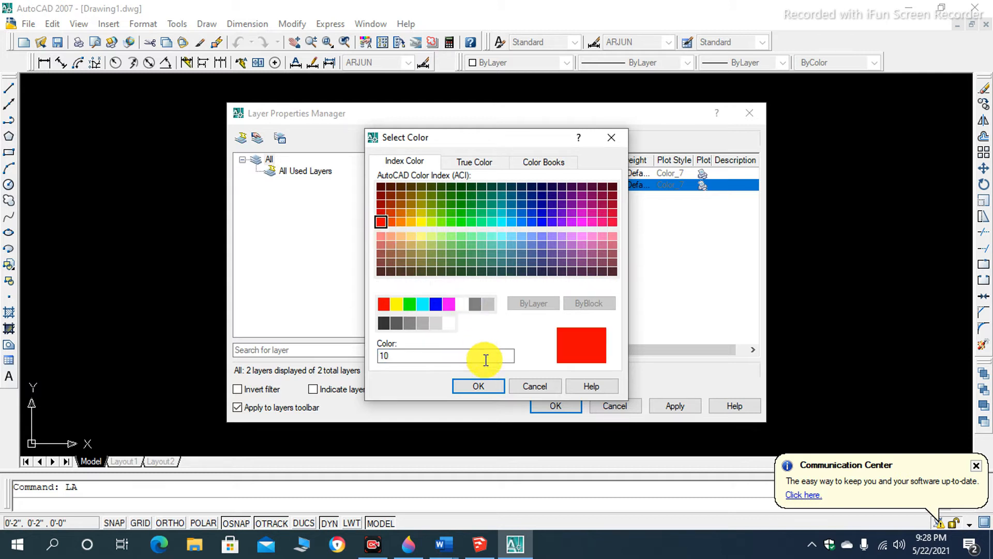
pyautogui.click(477, 384)
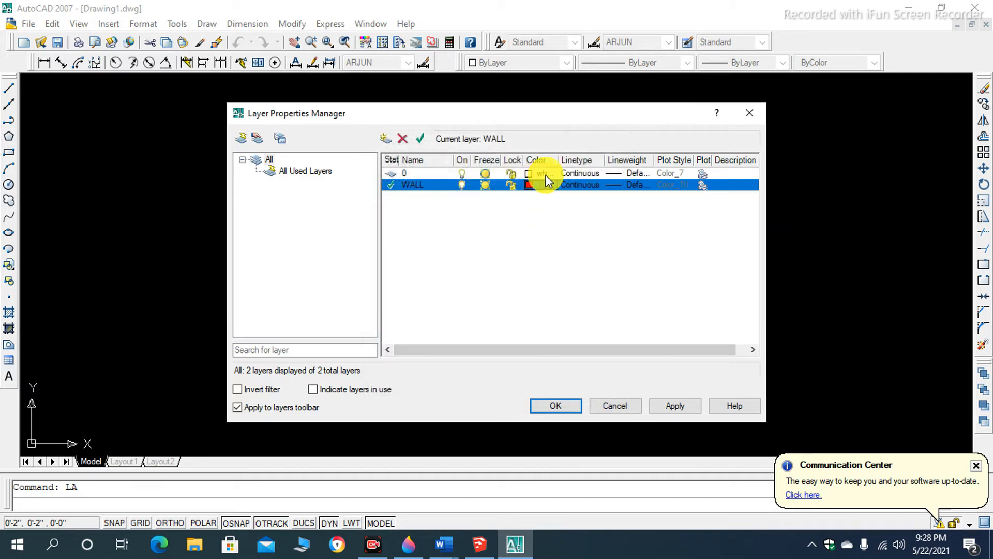
# - Examine the linetypes available to load for the WALL layer, and close the linetype dialogs without loading any
pyautogui.click(569, 185)
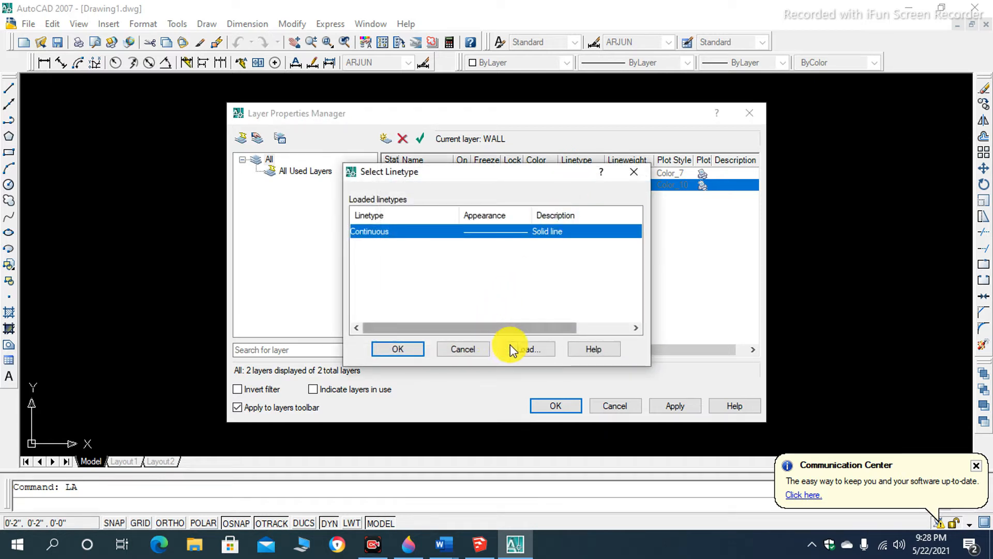
pyautogui.click(529, 353)
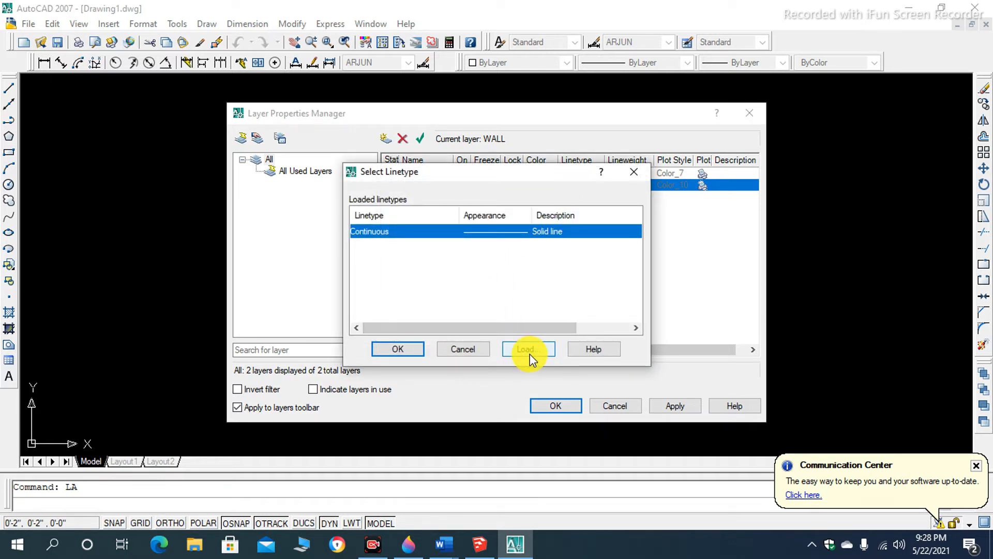
pyautogui.scroll(-7, 501, 269)
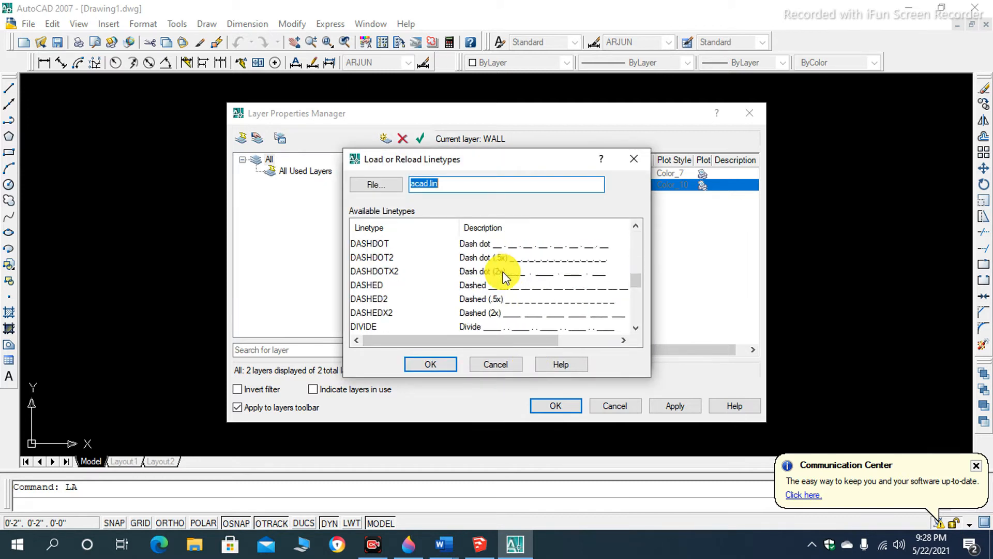
pyautogui.scroll(-5, 504, 282)
pyautogui.scroll(12, 505, 297)
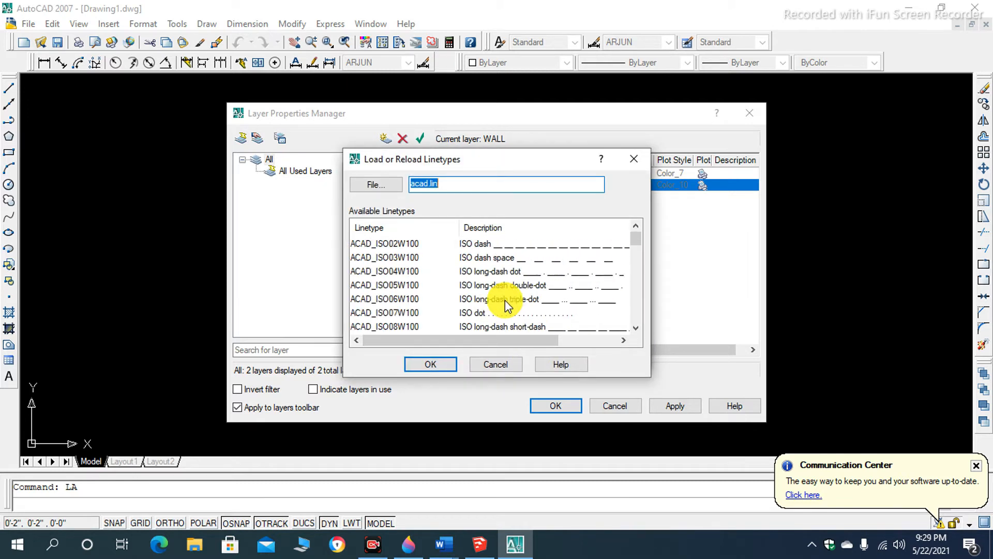
pyautogui.click(627, 164)
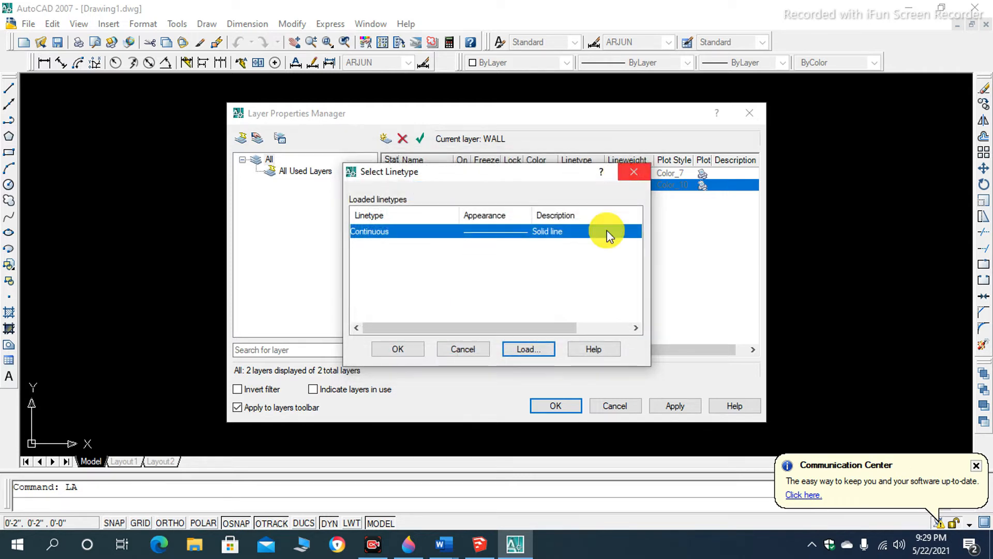
pyautogui.click(631, 177)
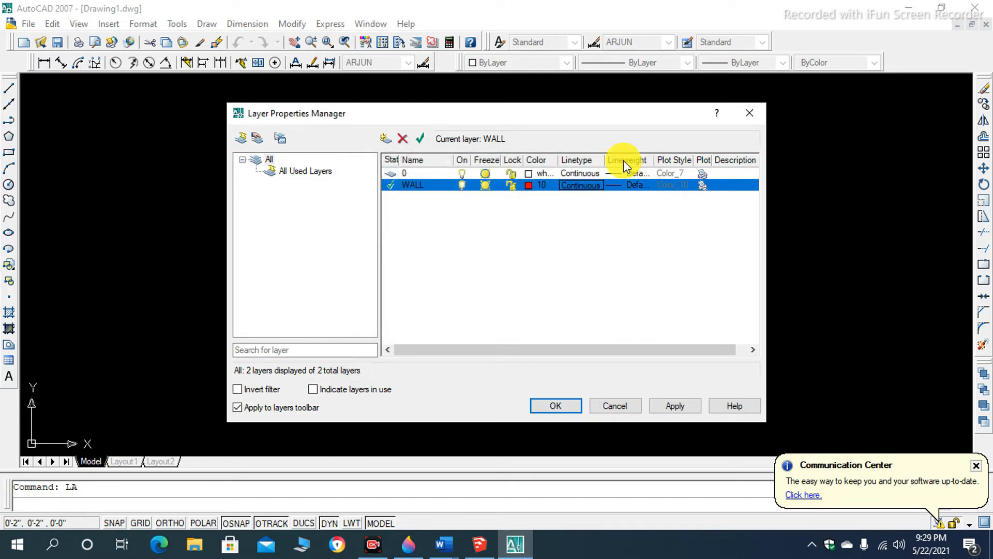
# - Set the WALL layer's lineweight to 0.20 mm, add another layer with the default name, and accept the layer settings
pyautogui.click(623, 186)
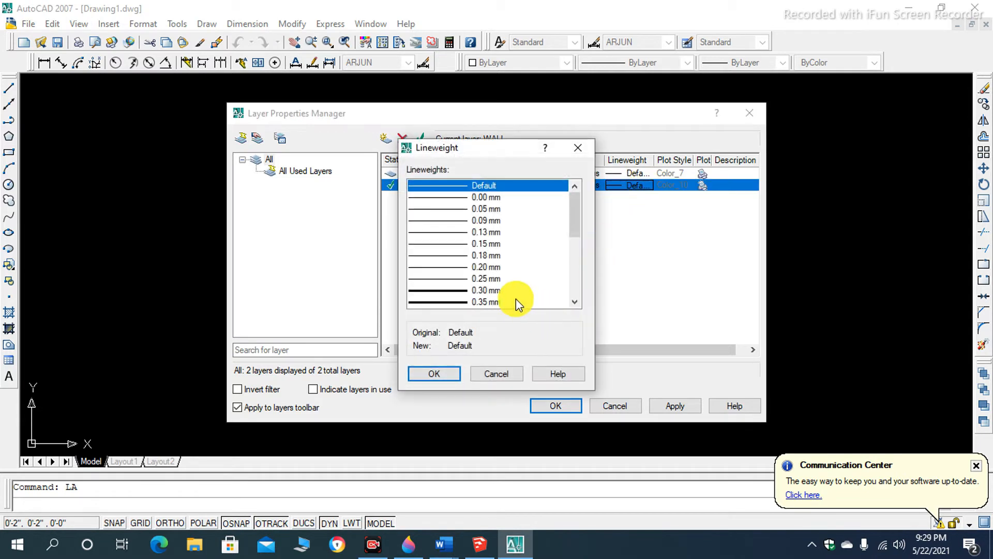
pyautogui.click(479, 267)
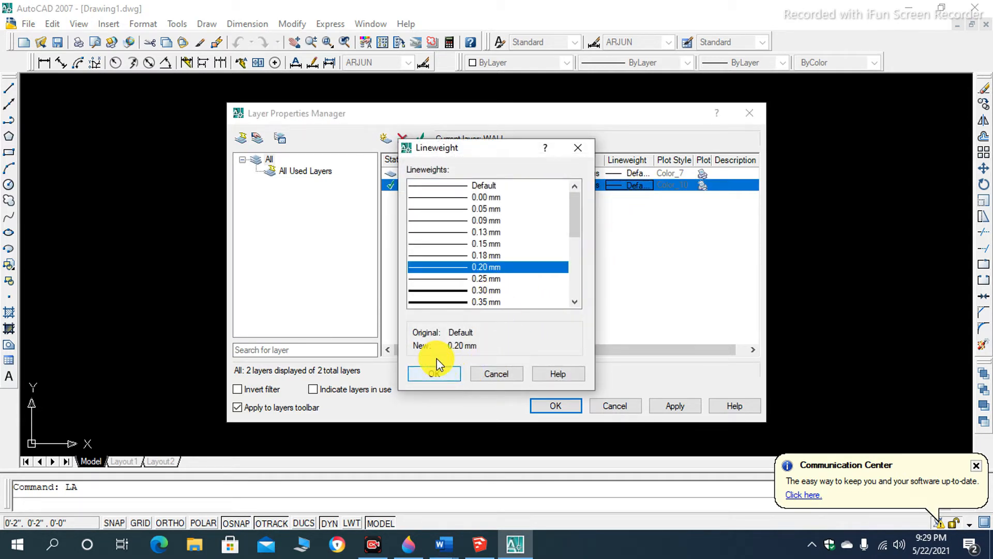
pyautogui.click(445, 370)
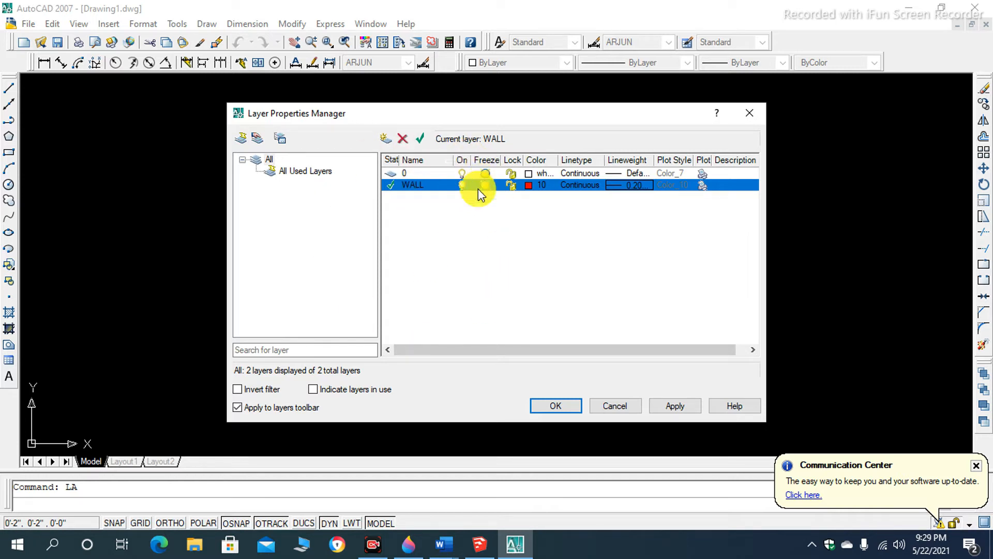
pyautogui.click(387, 138)
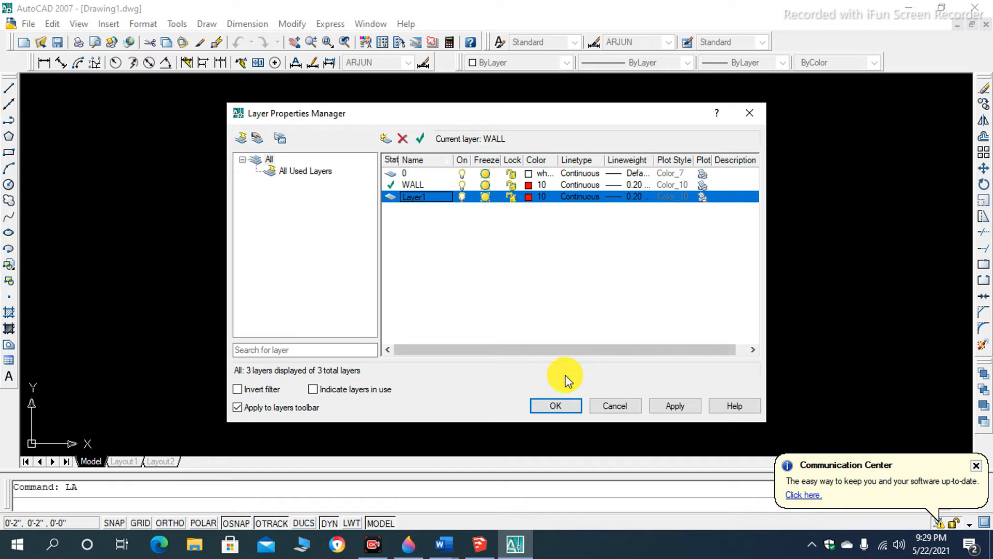
pyautogui.click(552, 408)
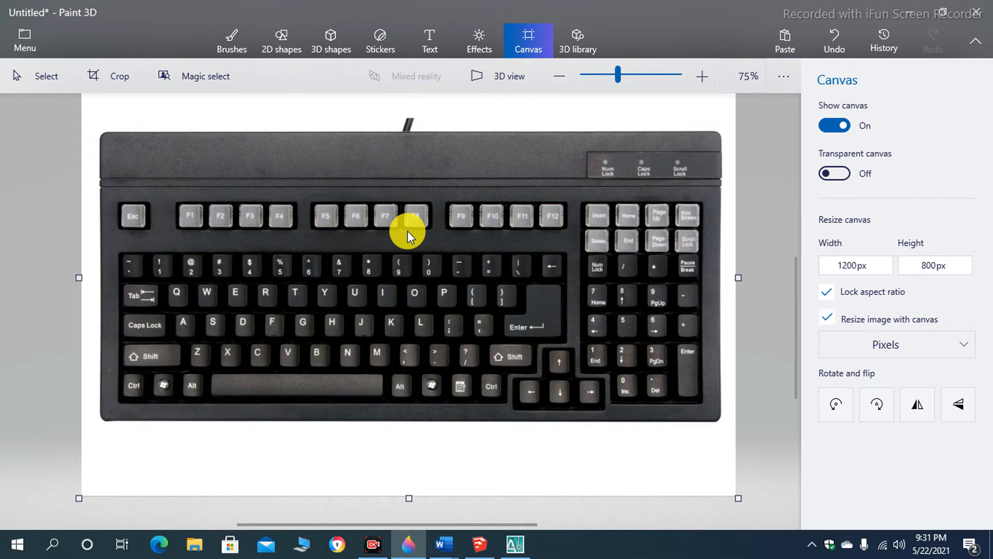
# - Switch to the keyboard picture in Paint 3D and examine its keys up close, including the Esc key
pyautogui.scroll(-2, 398, 226)
pyautogui.scroll(5, 266, 244)
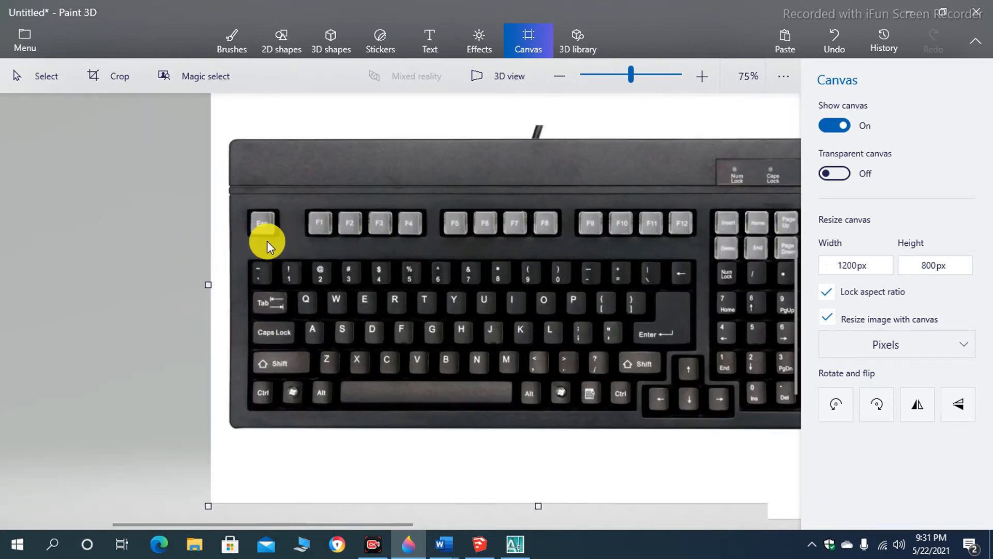
pyautogui.scroll(5, 274, 229)
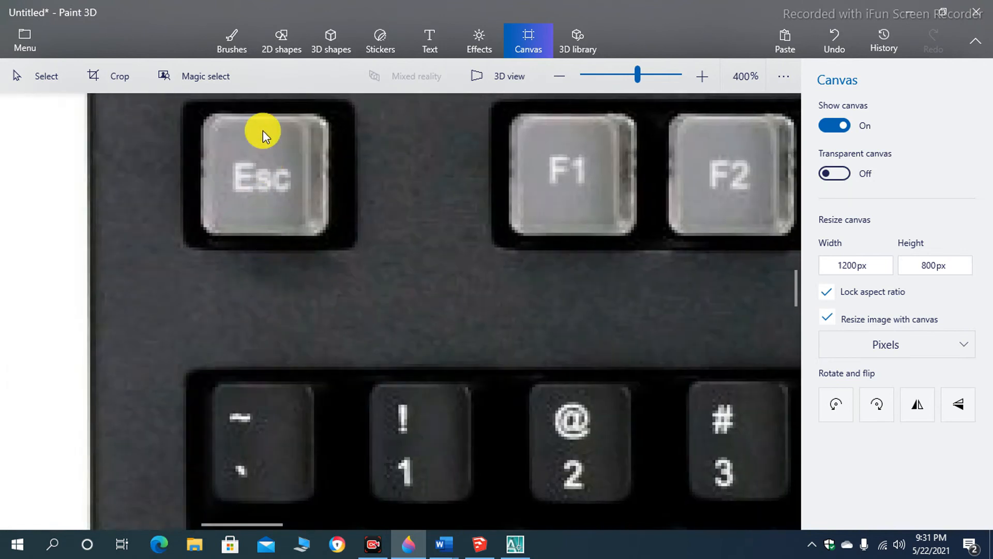
pyautogui.scroll(-3, 261, 186)
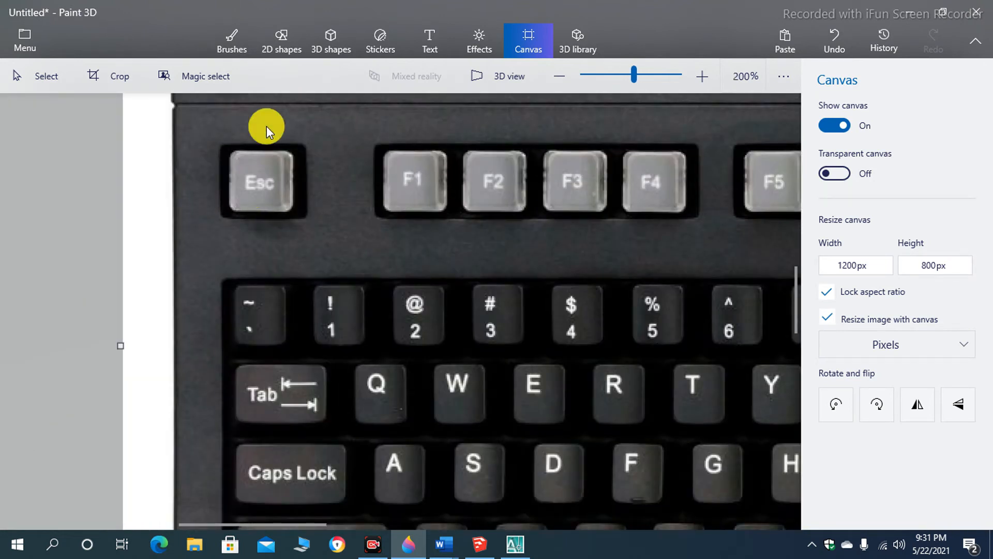
pyautogui.scroll(-4, 209, 244)
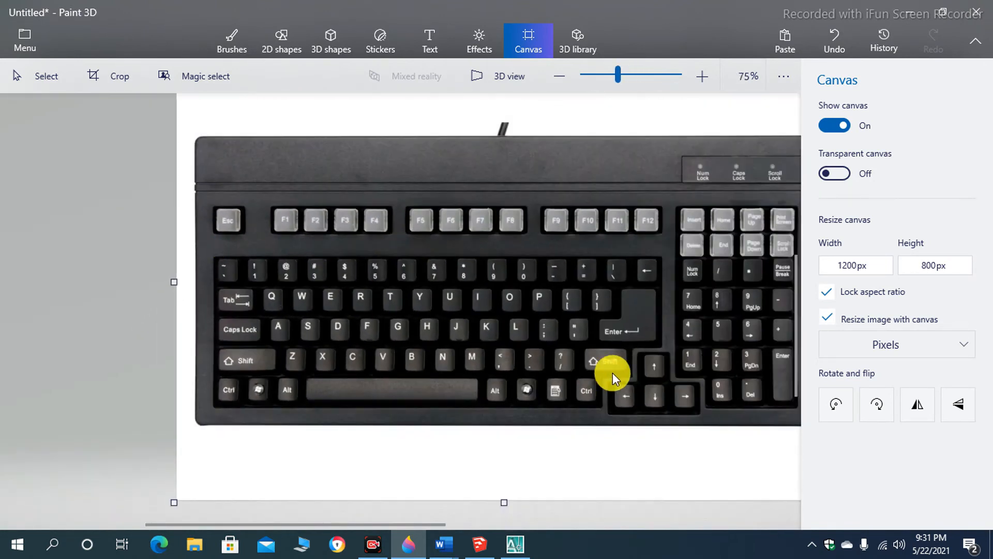
pyautogui.scroll(2, 637, 322)
pyautogui.scroll(2, 637, 322)
pyautogui.scroll(2, 627, 315)
pyautogui.scroll(-2, 629, 314)
pyautogui.scroll(-3, 629, 314)
pyautogui.scroll(2, 632, 315)
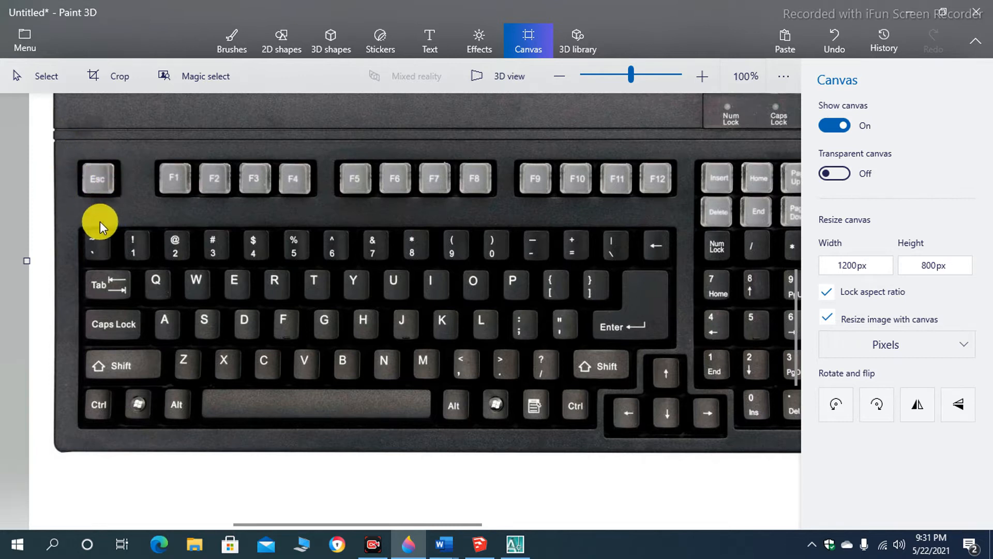
pyautogui.keyDown('ctrl'); pyautogui.scroll(-1, 98, 194); pyautogui.keyUp('ctrl')
pyautogui.keyDown('ctrl'); pyautogui.scroll(2, 93, 199); pyautogui.keyUp('ctrl')
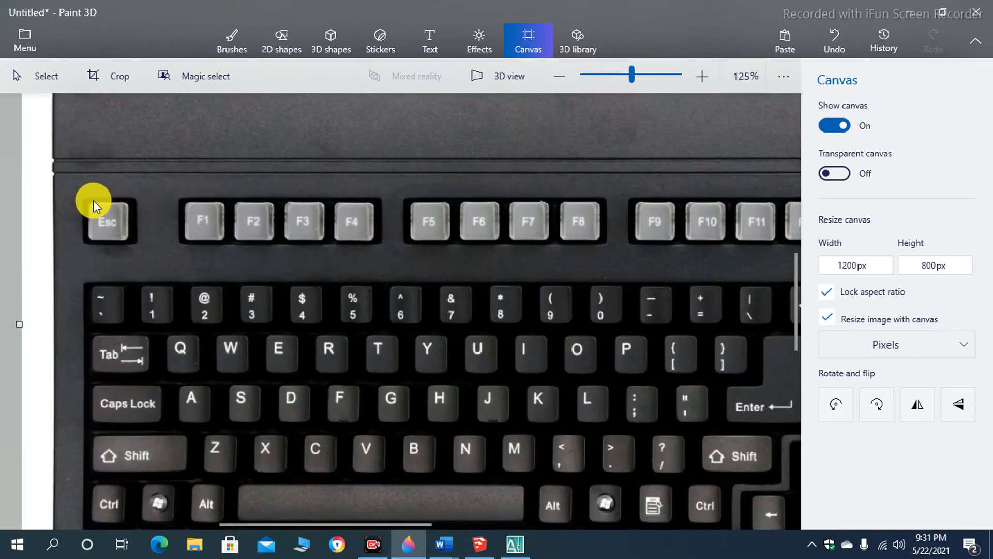
pyautogui.keyDown('ctrl'); pyautogui.scroll(1, 93, 200); pyautogui.keyUp('ctrl')
pyautogui.keyDown('ctrl'); pyautogui.scroll(1, 108, 228); pyautogui.keyUp('ctrl')
pyautogui.keyDown('ctrl'); pyautogui.scroll(-4, 114, 206); pyautogui.keyUp('ctrl')
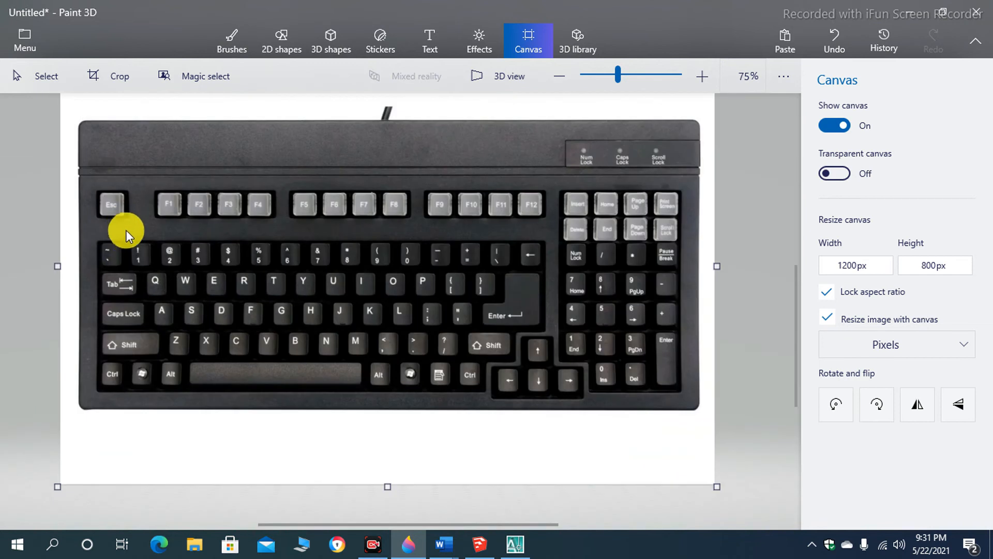
pyautogui.keyDown('ctrl'); pyautogui.scroll(2, 116, 210); pyautogui.keyUp('ctrl')
pyautogui.keyDown('ctrl'); pyautogui.scroll(-2, 155, 244); pyautogui.keyUp('ctrl')
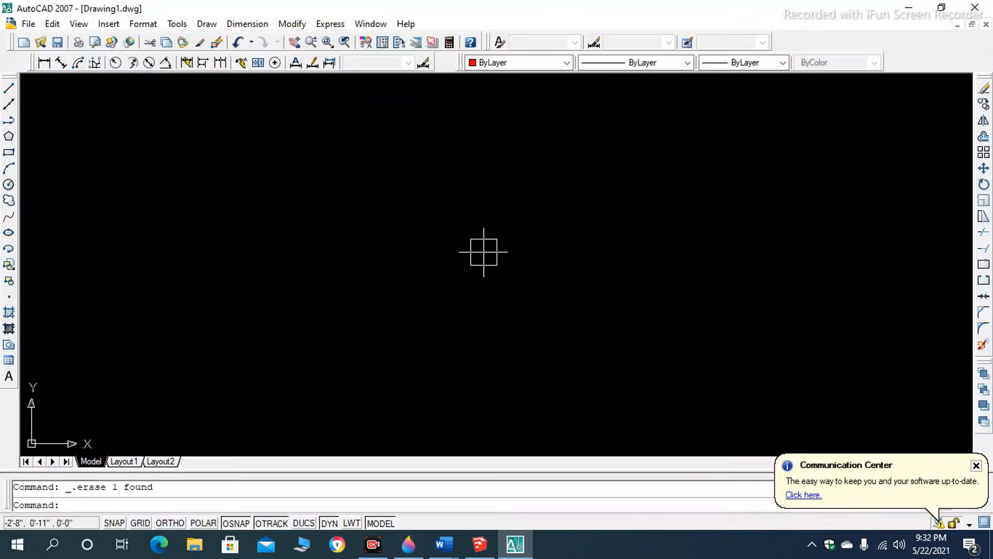
# - Switch to AutoCAD and draw a single, slightly downward-sloping line across the upper part of the empty drawing on the WALL layer
pyautogui.write('l')
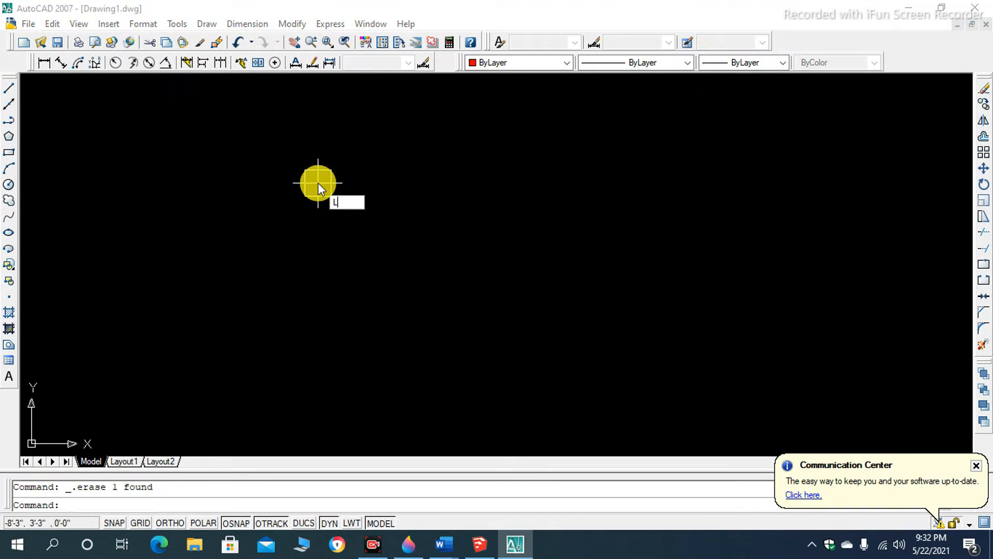
pyautogui.press('Return')
pyautogui.click(318, 182)
pyautogui.click(611, 195)
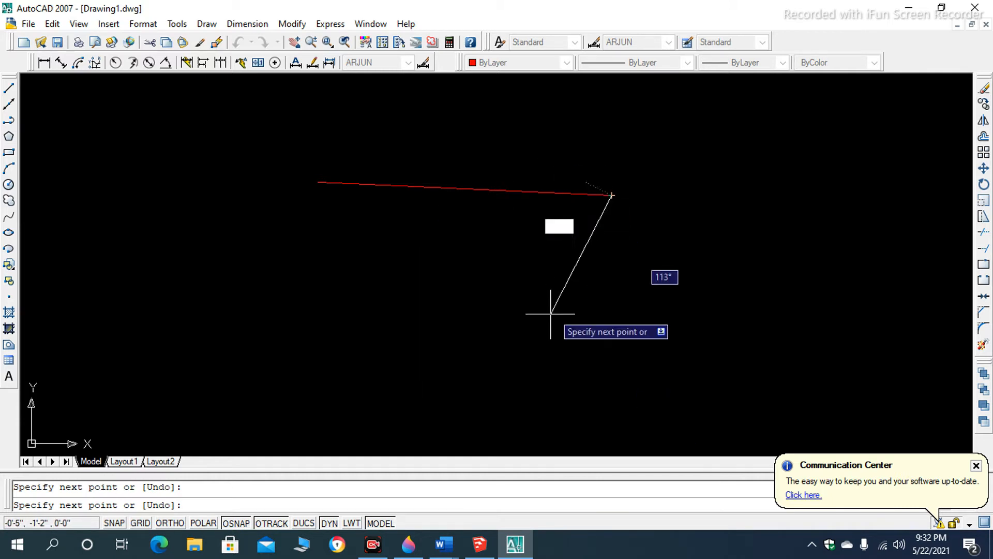
pyautogui.press('Escape')
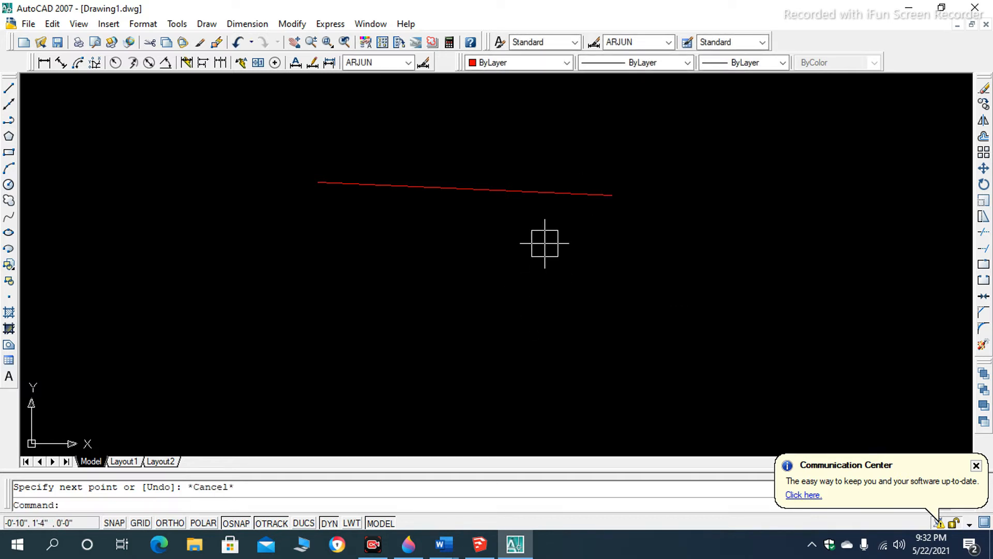
pyautogui.scroll(3, 546, 186)
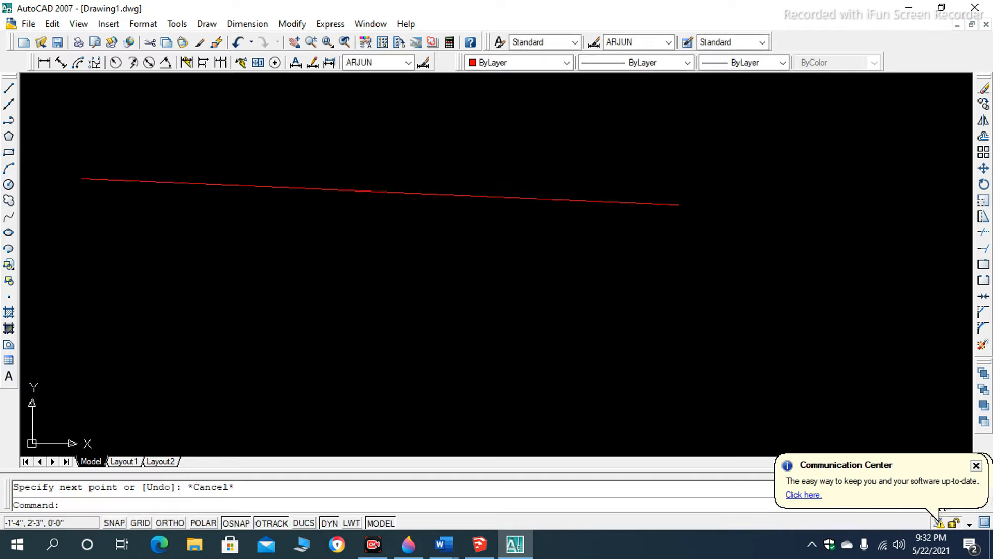
pyautogui.scroll(-4, 497, 193)
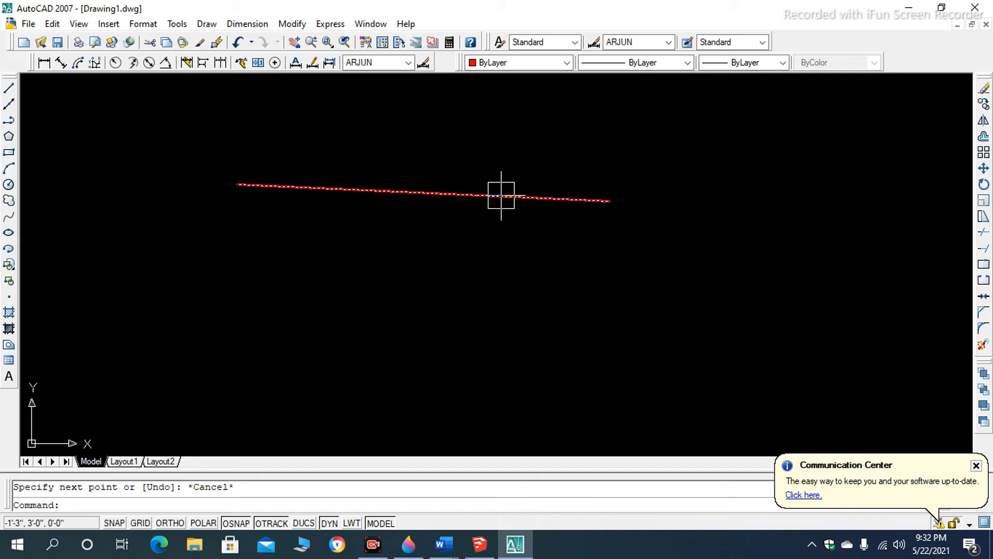
pyautogui.scroll(-4, 504, 168)
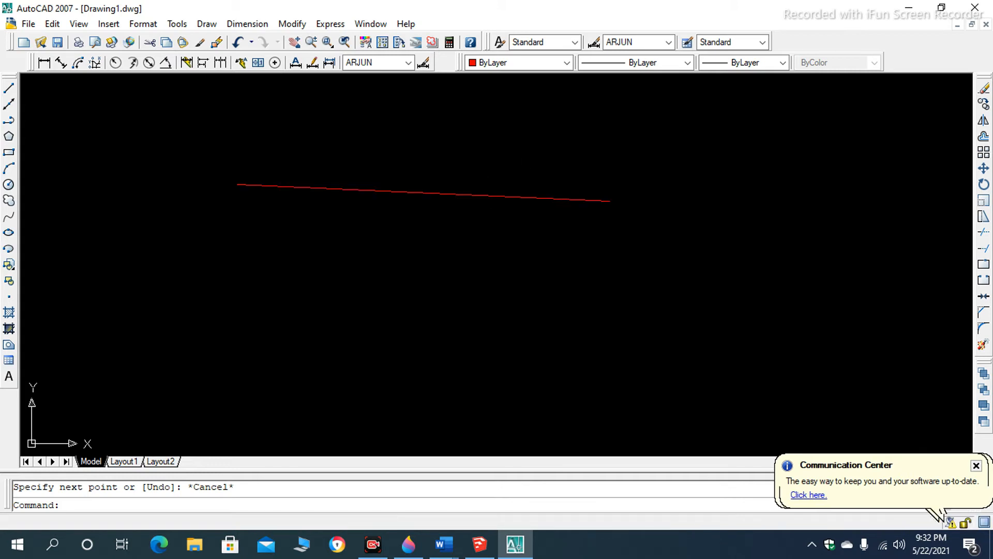
pyautogui.scroll(-2, 437, 197)
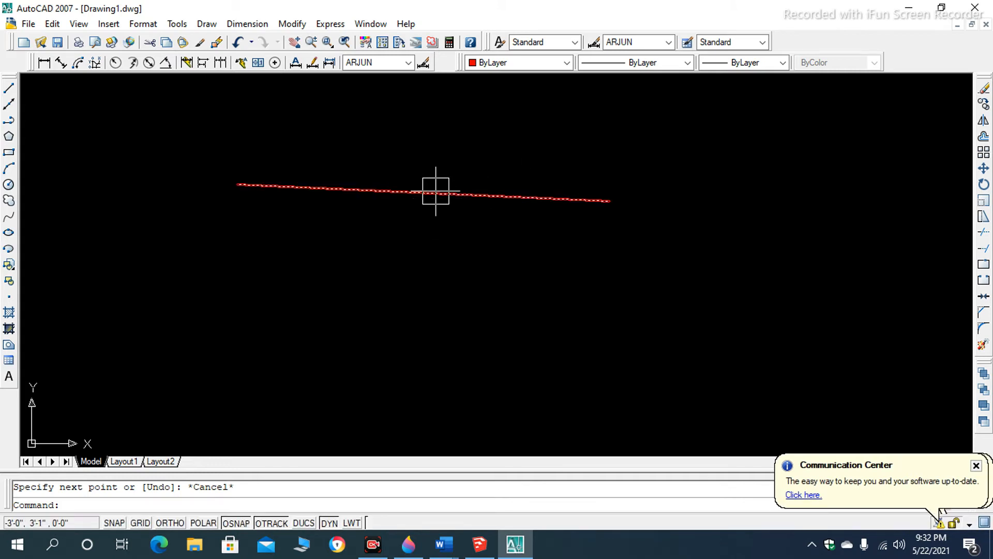
pyautogui.scroll(2, 423, 161)
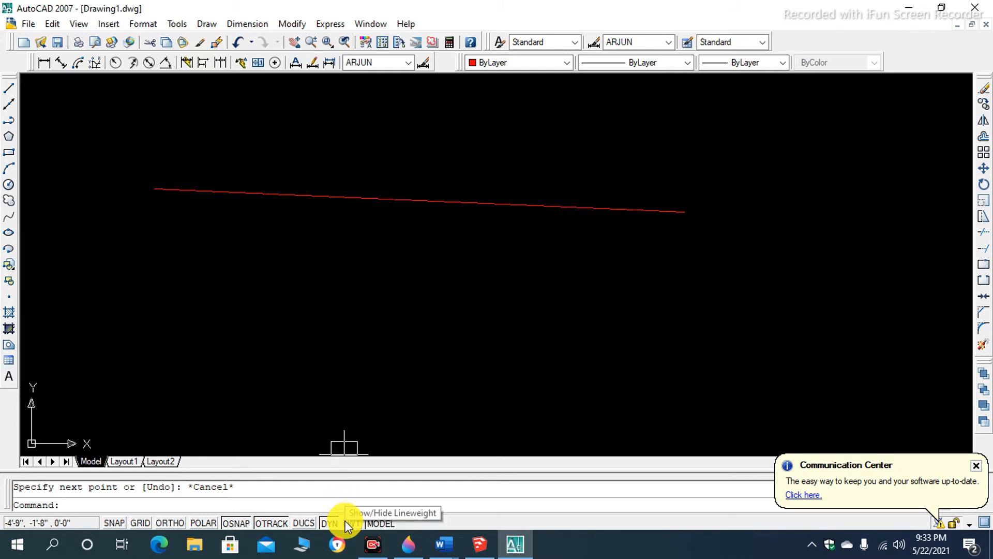
# - Open the Drafting Settings and examine the Snap and Grid, Polar Tracking, Dynamic Input and Object Snap options
pyautogui.rightClick(295, 522)
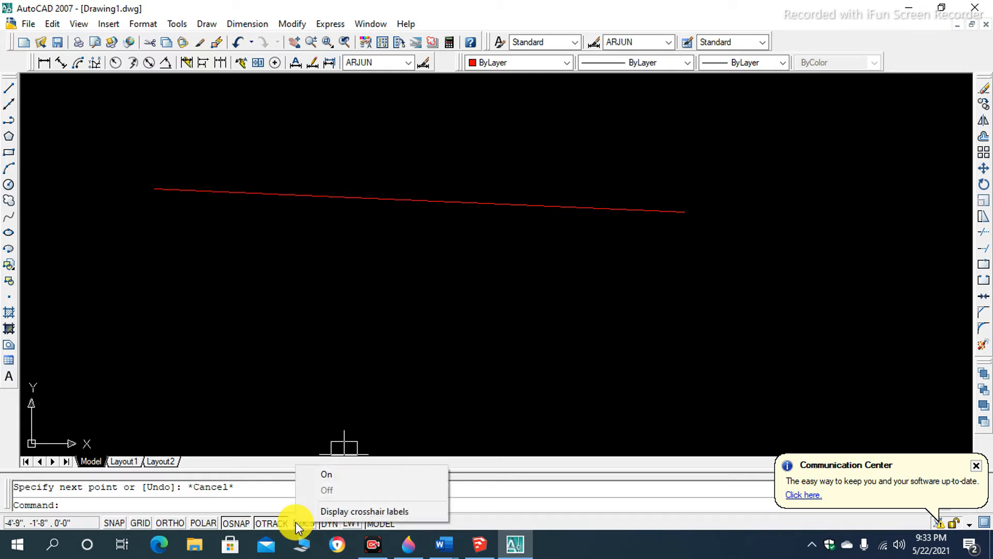
pyautogui.rightClick(266, 523)
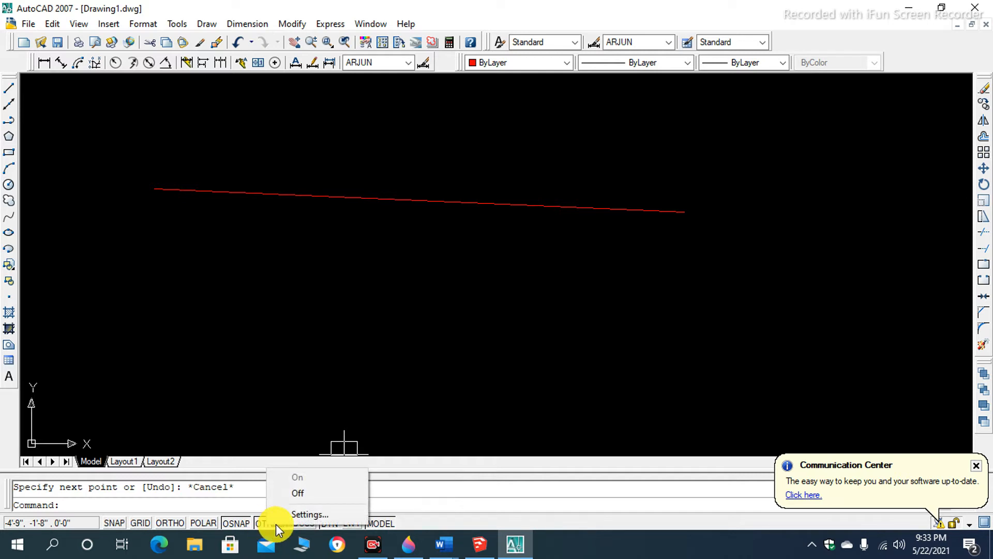
pyautogui.click(291, 515)
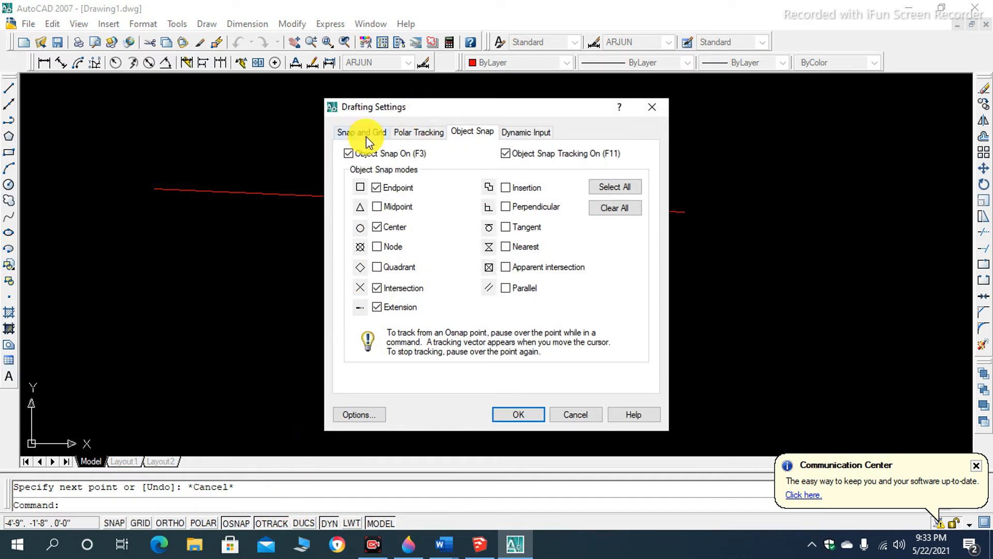
pyautogui.click(366, 135)
pyautogui.click(420, 133)
pyautogui.click(471, 132)
pyautogui.click(517, 131)
pyautogui.click(428, 133)
pyautogui.click(453, 131)
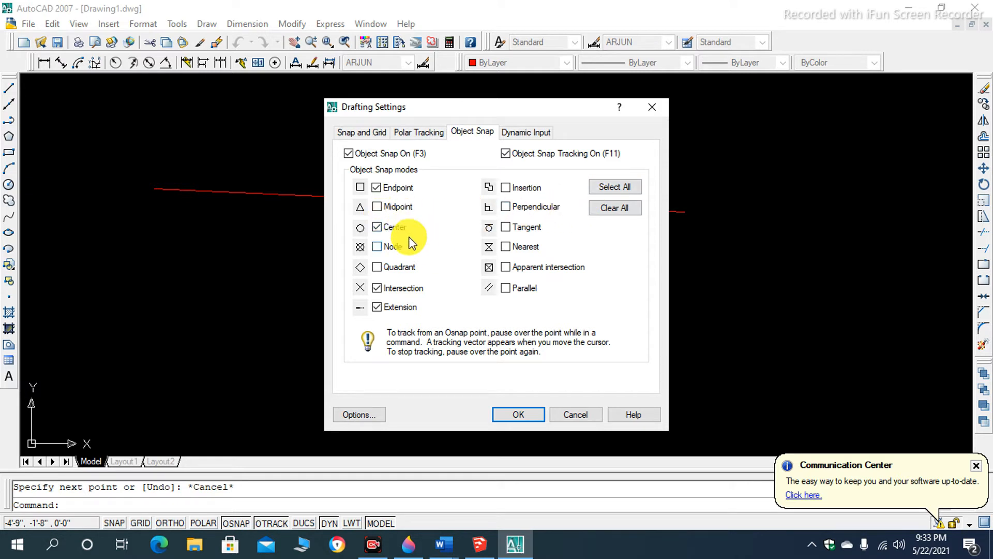
# - Enable all object snap modes, accept the drafting settings, and select the sloping line to show its grips
pyautogui.click(616, 187)
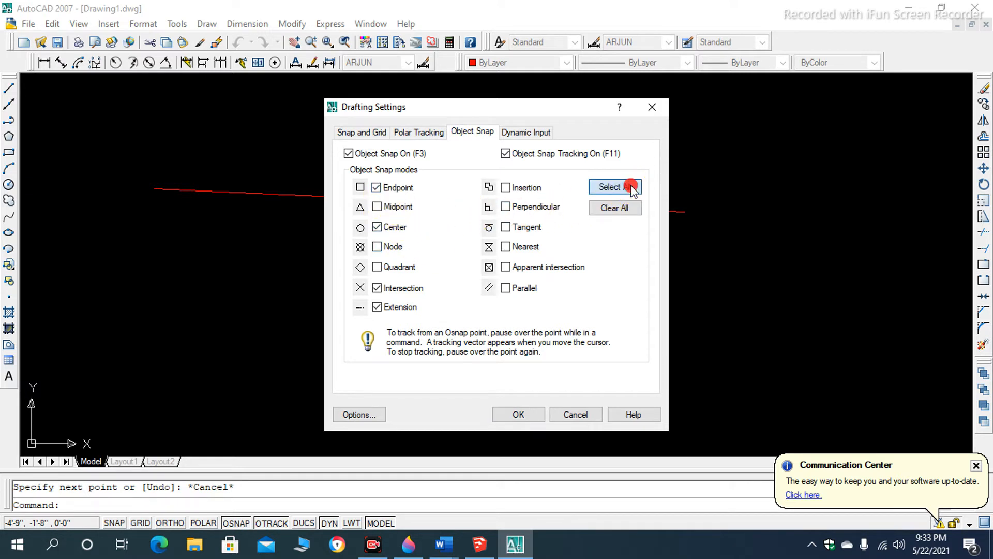
pyautogui.click(516, 413)
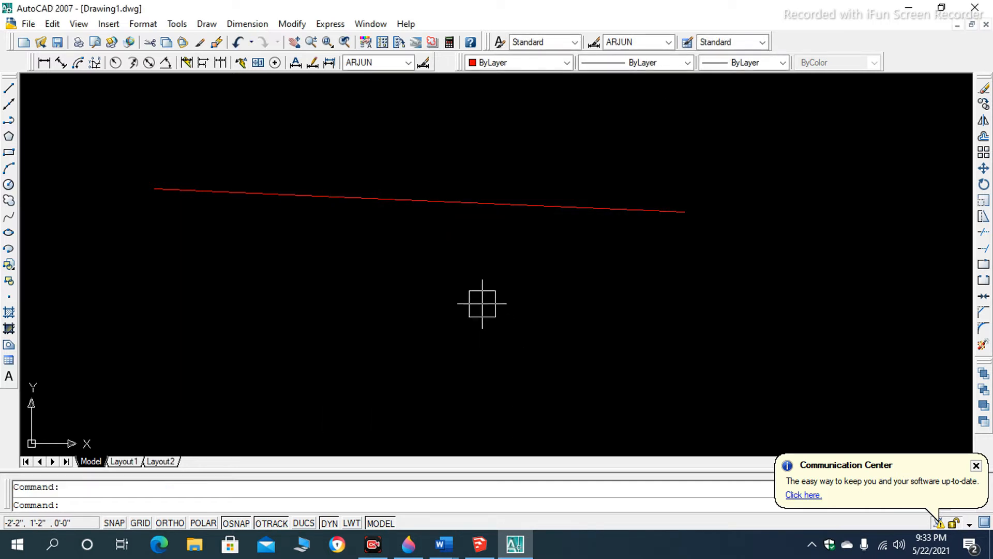
pyautogui.click(438, 207)
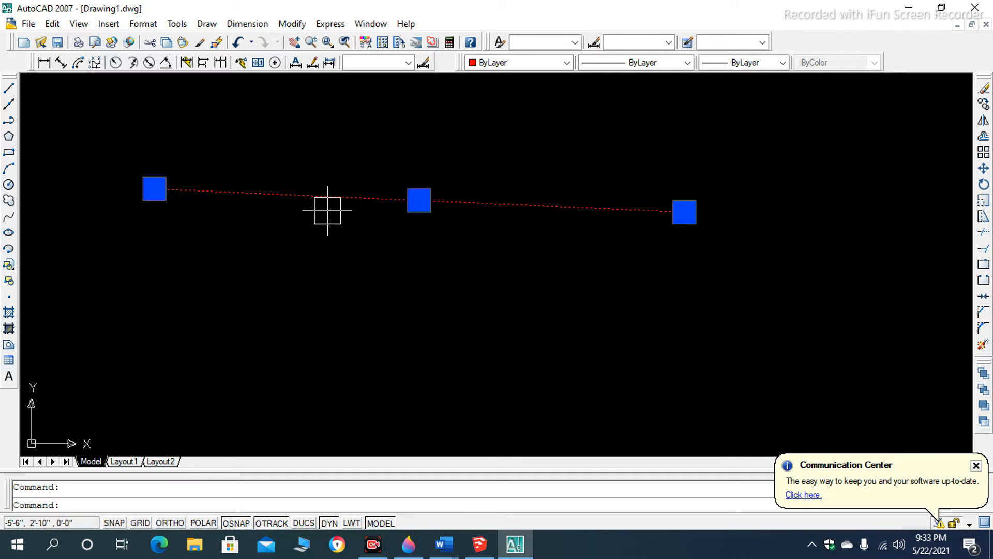
# - Clear all object snap modes in the Drafting Settings and accept the change
pyautogui.rightClick(252, 527)
pyautogui.click(269, 514)
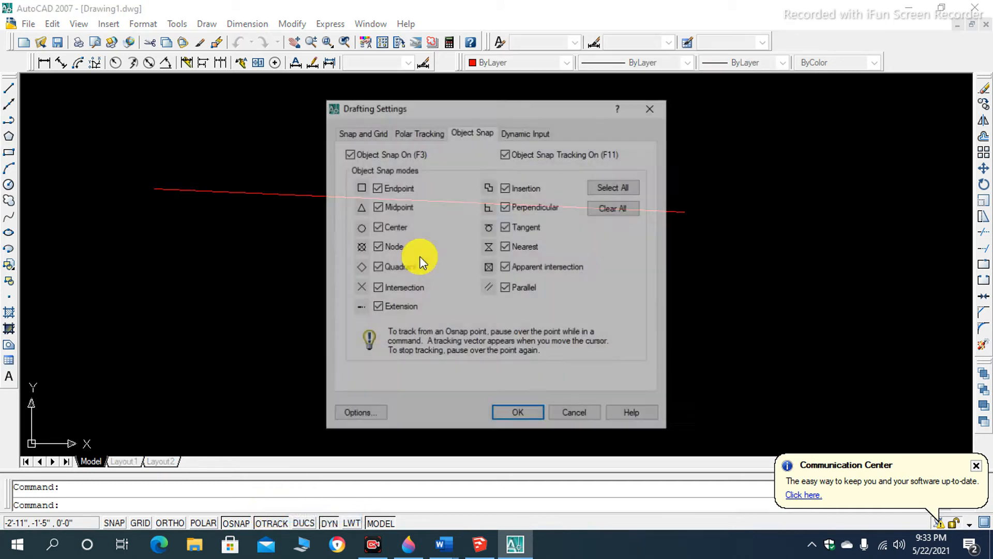
pyautogui.click(609, 207)
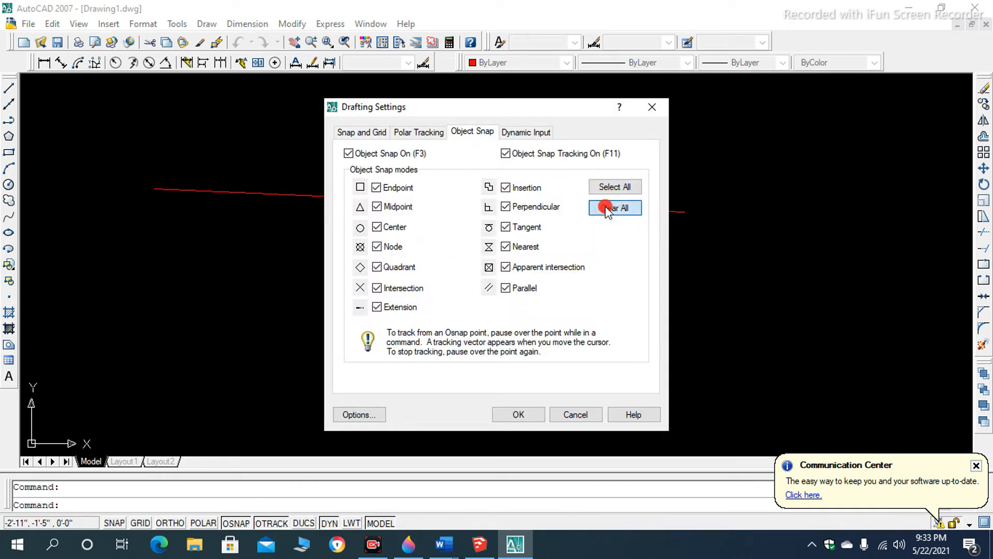
pyautogui.click(520, 414)
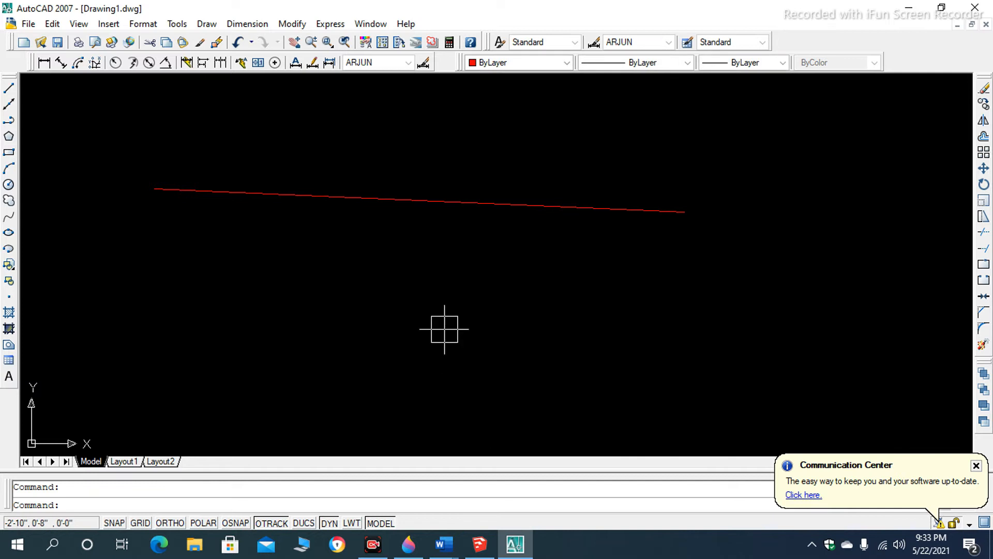
# - Draw a short, nearly horizontal line leftward from near the sloping line's right end, placing both points without object snaps
pyautogui.click(449, 199)
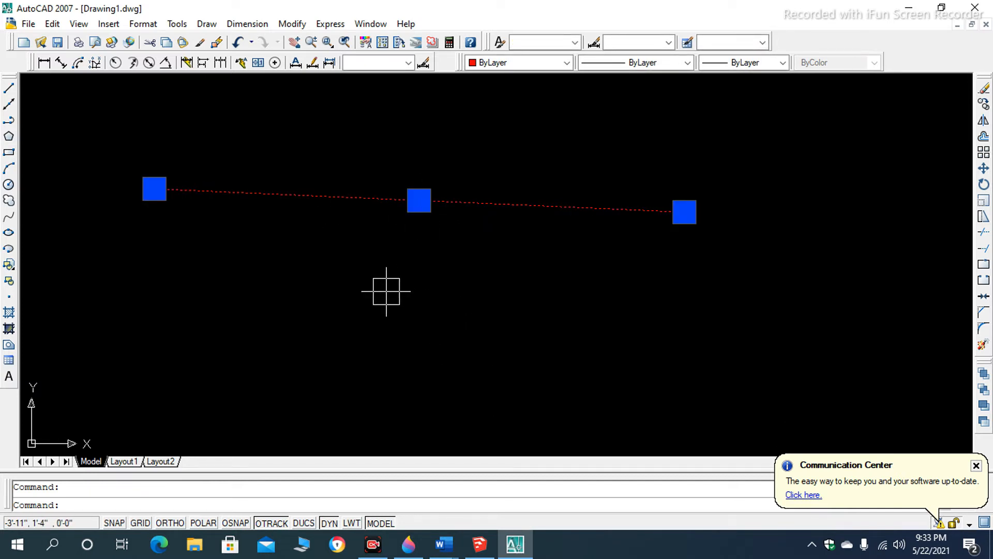
pyautogui.write('L')
pyautogui.press('Return')
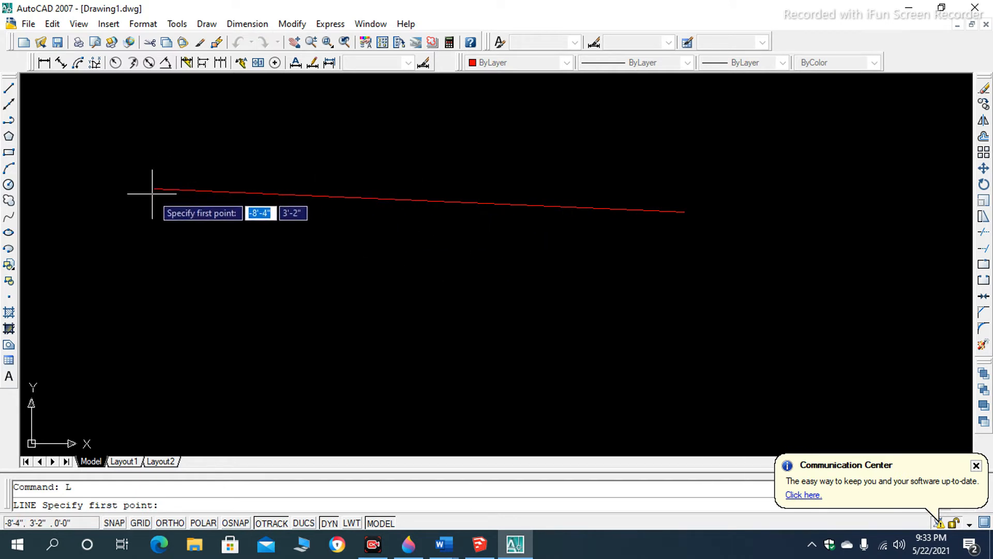
pyautogui.click(682, 211)
pyautogui.click(565, 209)
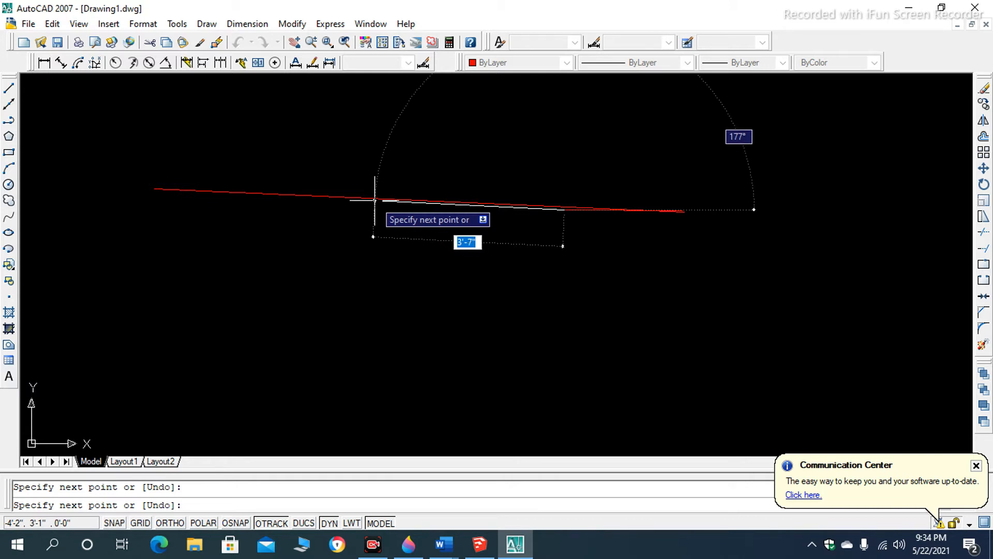
pyautogui.press('Return')
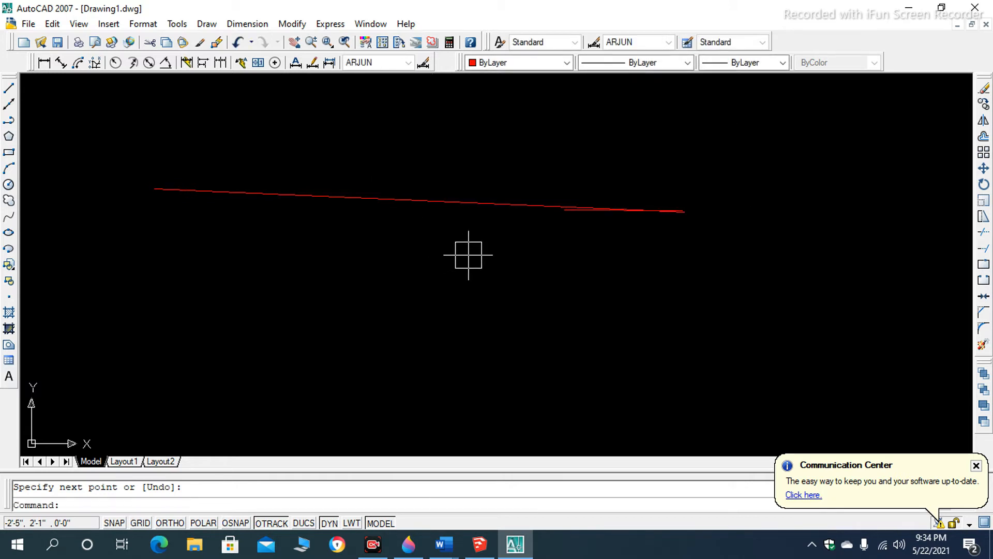
# - Enable all object snap modes in the Drafting Settings and accept the change
pyautogui.rightClick(276, 518)
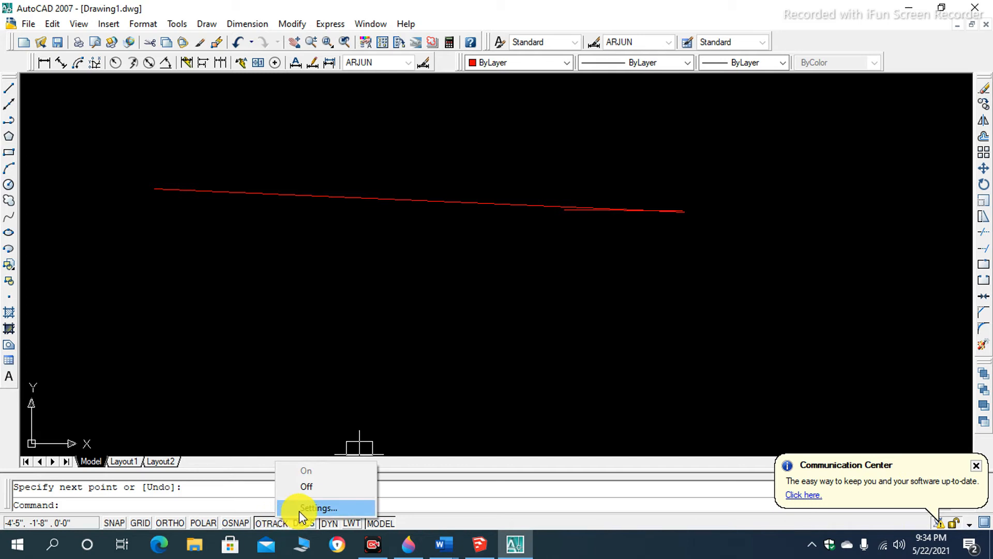
pyautogui.click(299, 510)
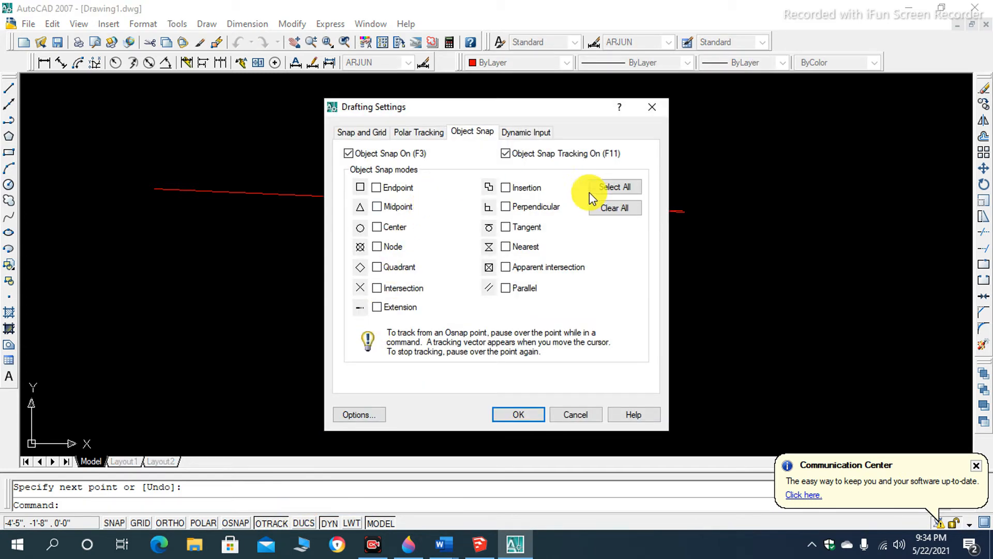
pyautogui.click(608, 187)
pyautogui.click(502, 413)
pyautogui.scroll(-1, 485, 264)
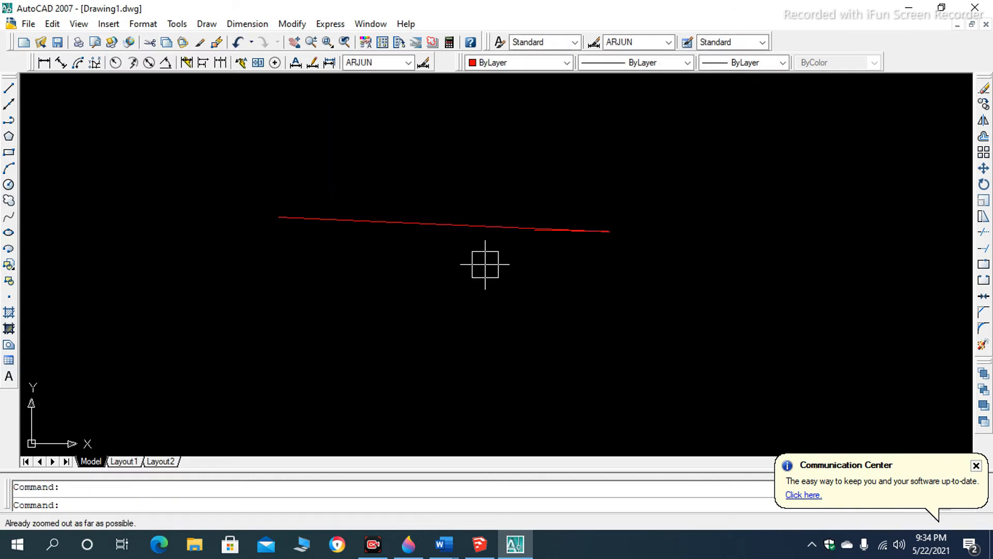
# - Draw a nearly vertical line downward from the midpoint of the long sloping line
pyautogui.write('L')
pyautogui.press('Return')
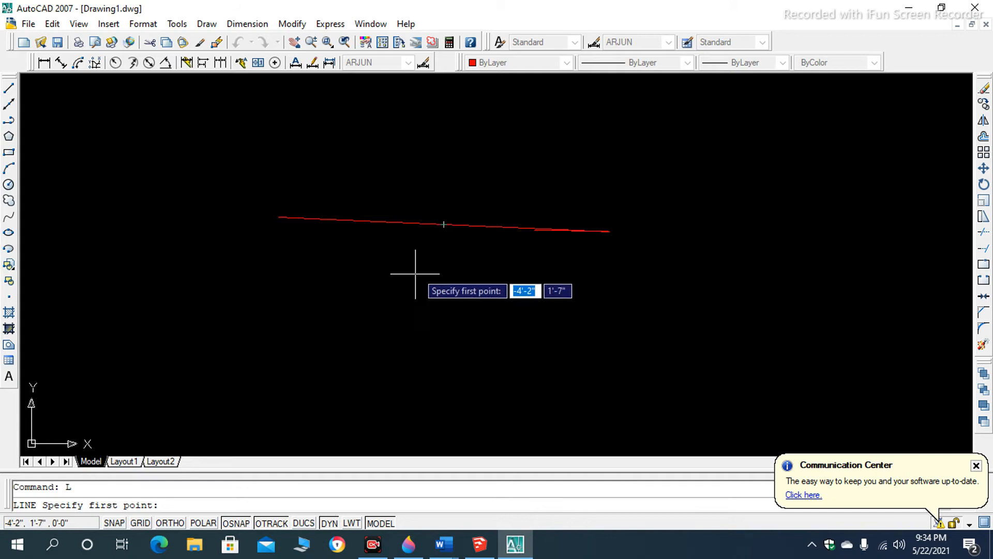
pyautogui.scroll(3, 445, 226)
pyautogui.scroll(3, 445, 227)
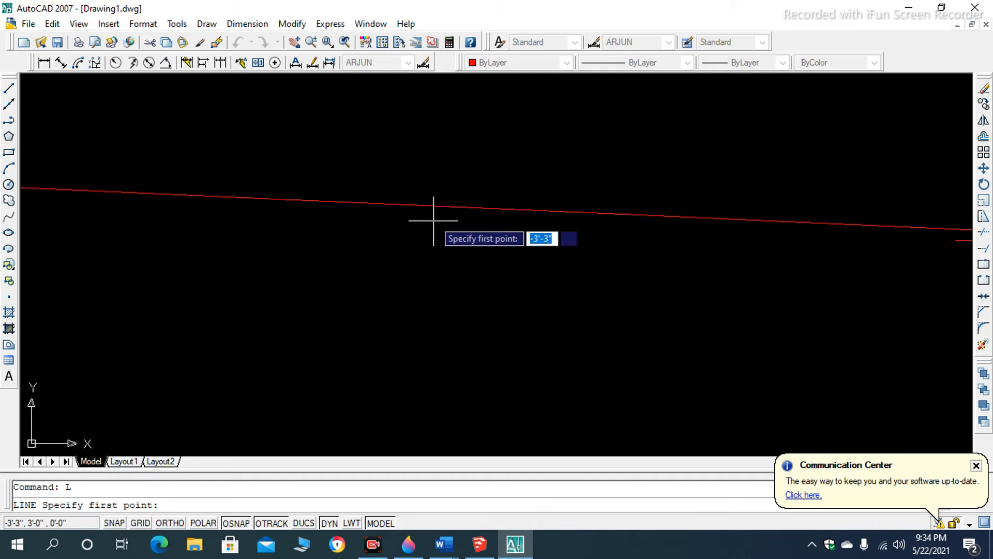
pyautogui.click(425, 206)
pyautogui.scroll(-5, 426, 199)
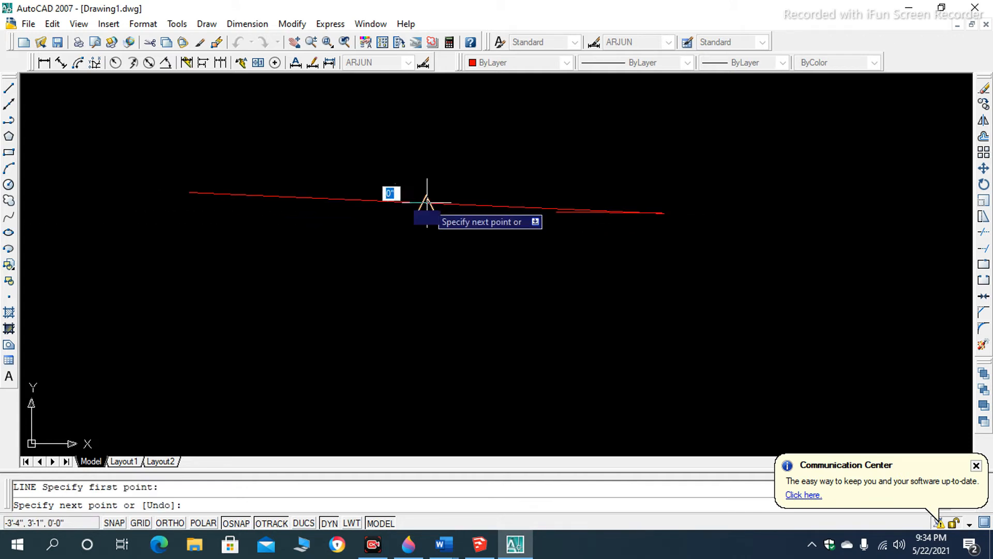
pyautogui.click(425, 327)
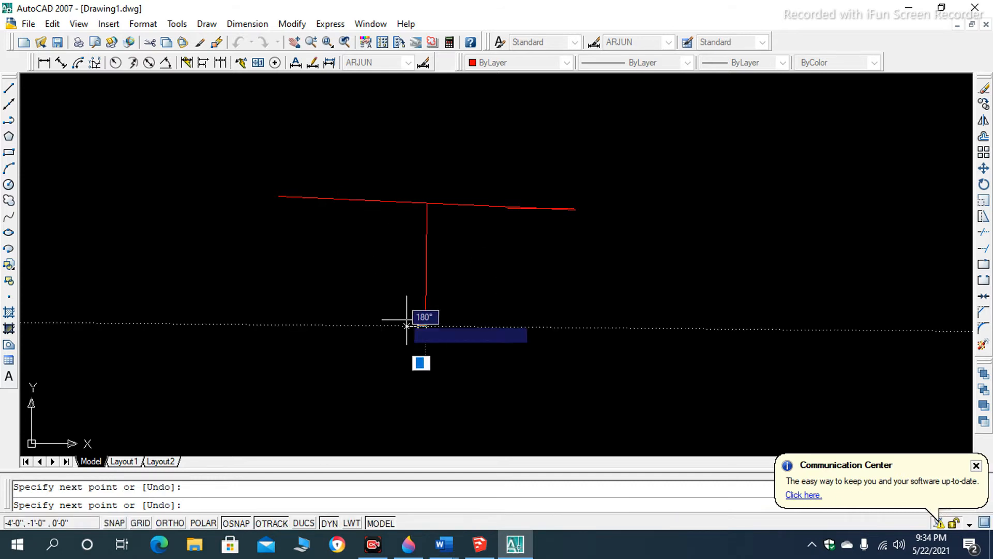
# - Continue the line to the long line's left endpoint, across to its right endpoint, and back to the vertical line's lower end, forming a triangle
pyautogui.scroll(2, 262, 238)
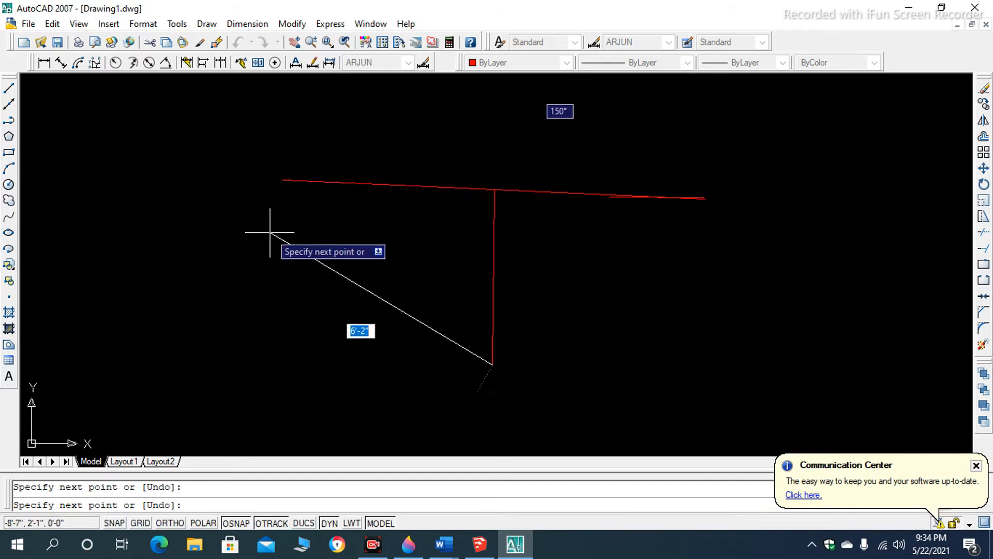
pyautogui.click(283, 180)
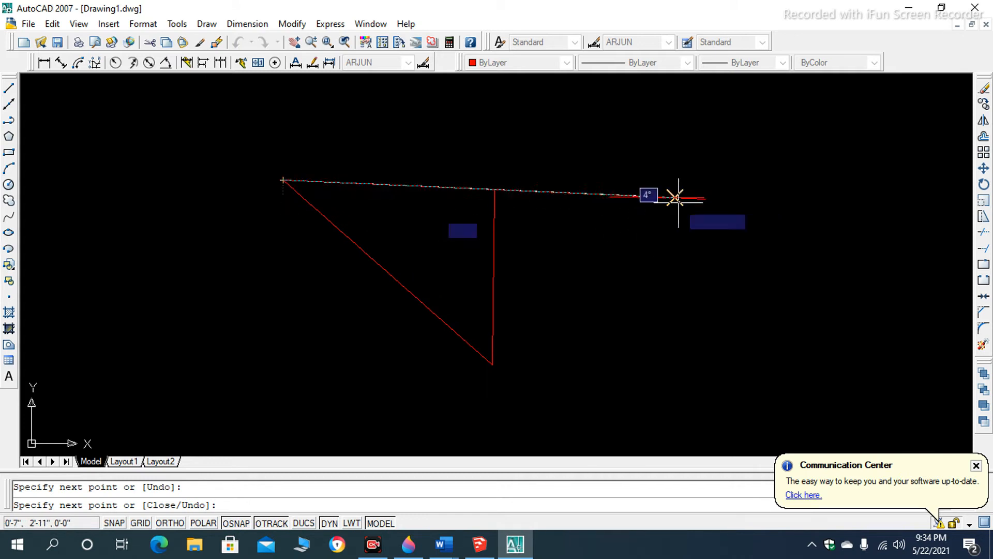
pyautogui.click(705, 198)
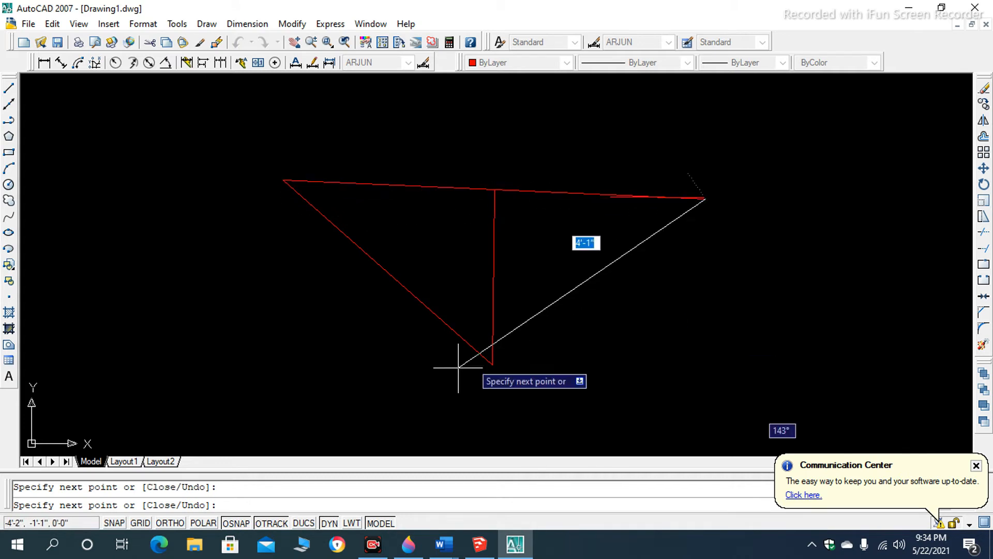
pyautogui.click(492, 365)
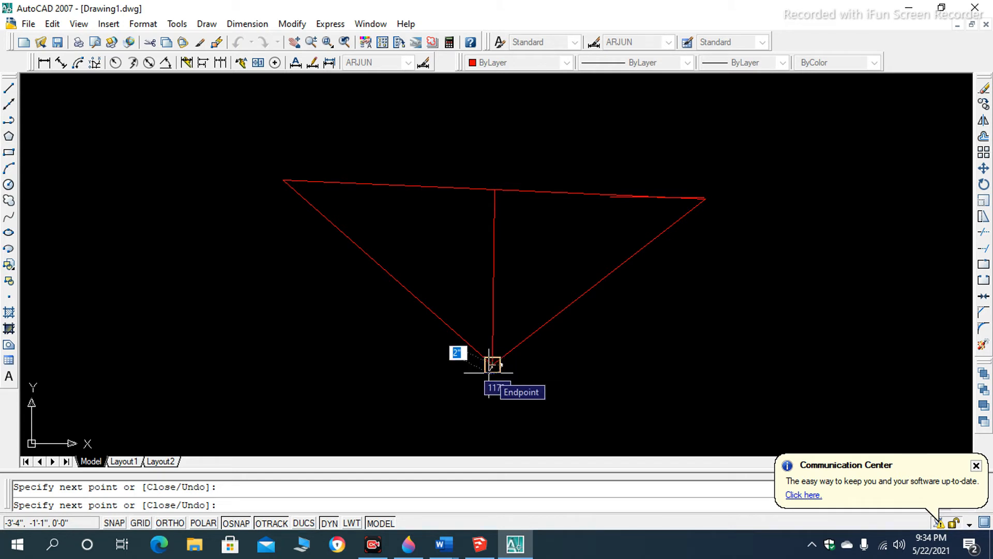
pyautogui.press('Escape')
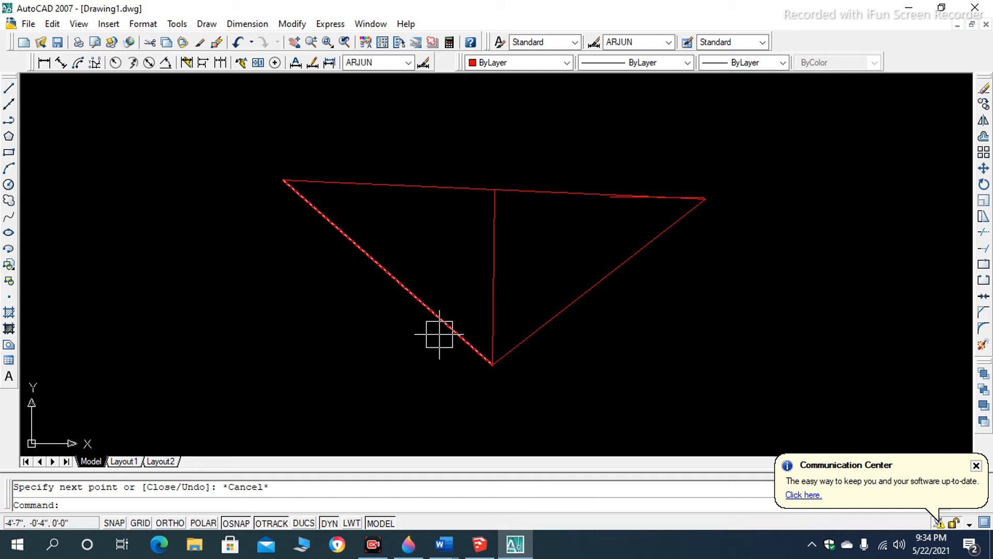
# - Turn on Ortho mode and draw connected lines rightward, down and back leftward beside the triangle, forming three sides of a box
pyautogui.scroll(-5, 527, 334)
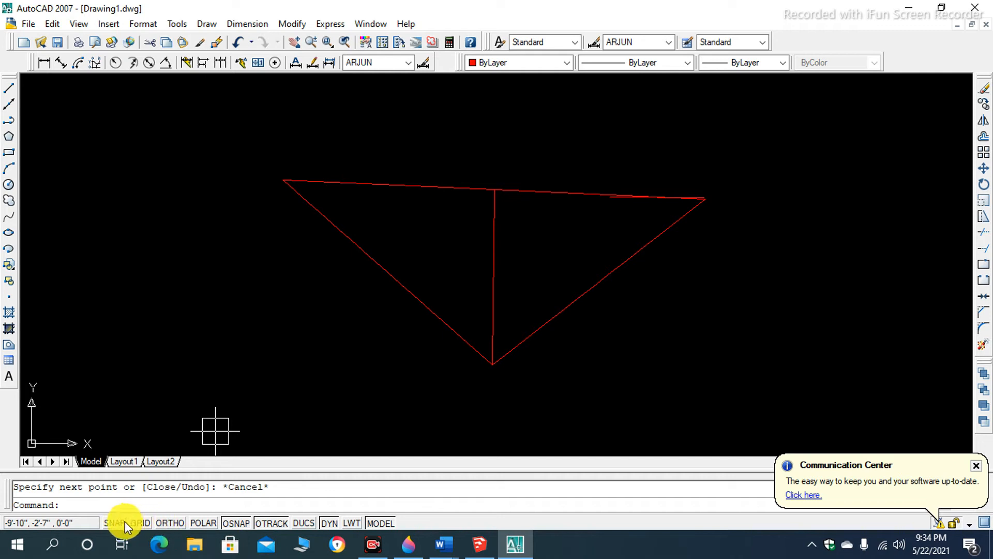
pyautogui.click(167, 523)
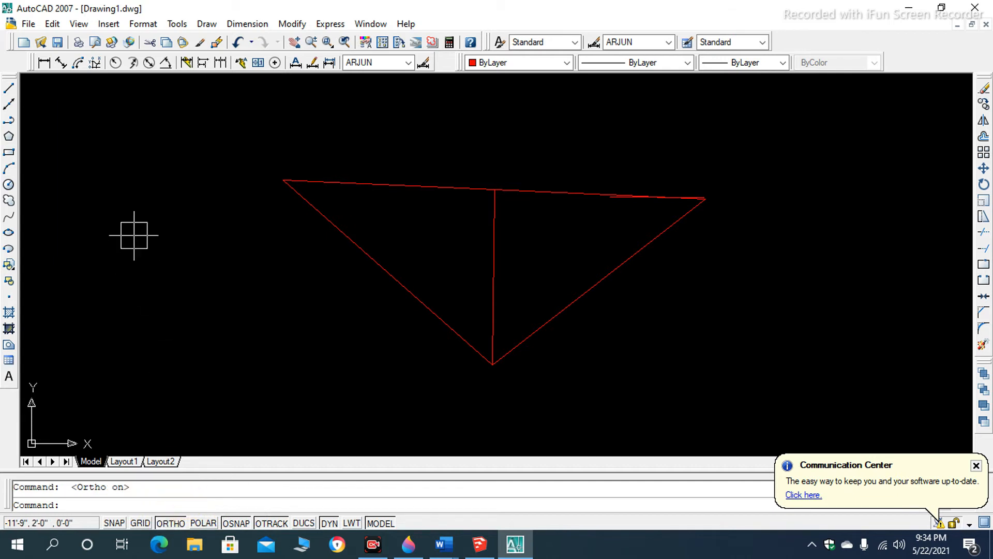
pyautogui.write('L')
pyautogui.press('Return')
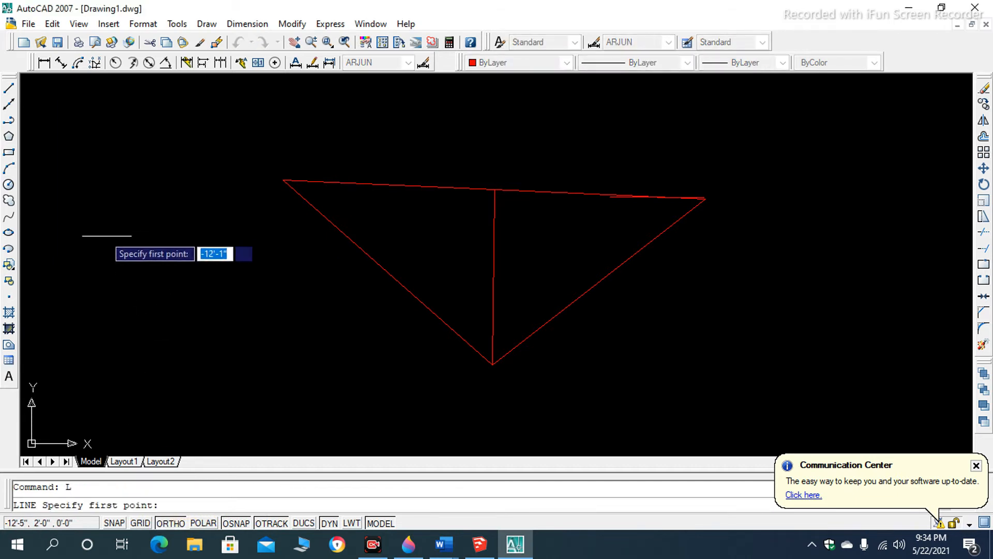
pyautogui.click(84, 230)
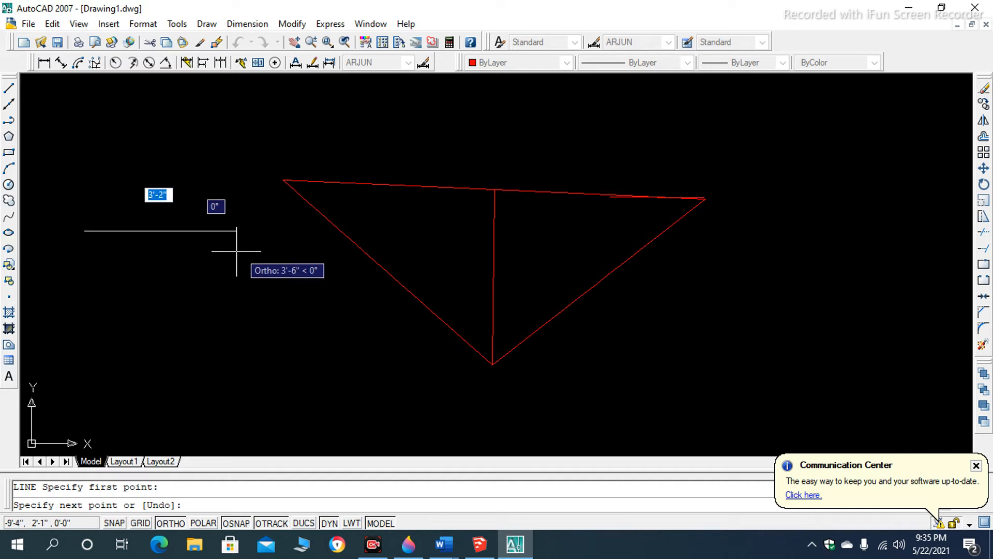
pyautogui.click(276, 253)
pyautogui.click(273, 382)
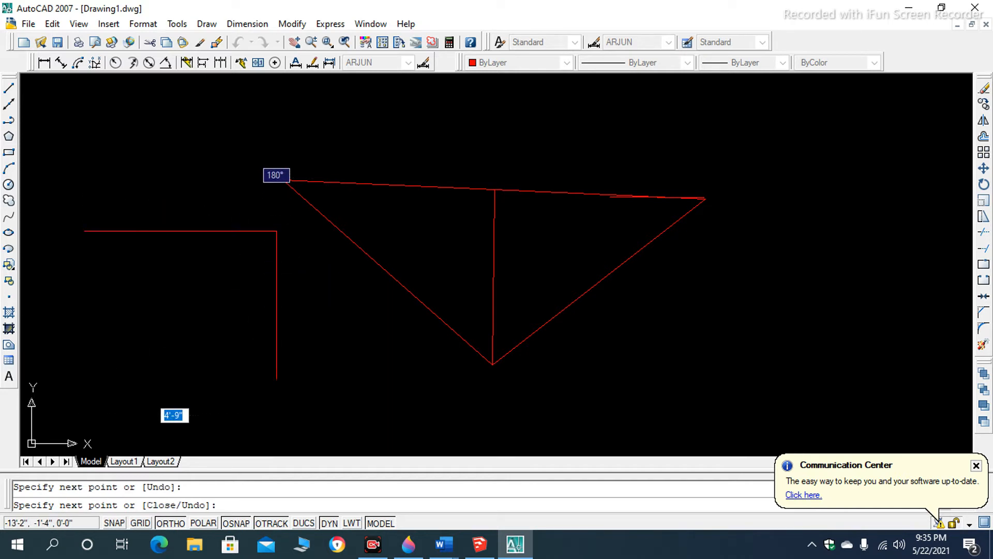
pyautogui.click(74, 366)
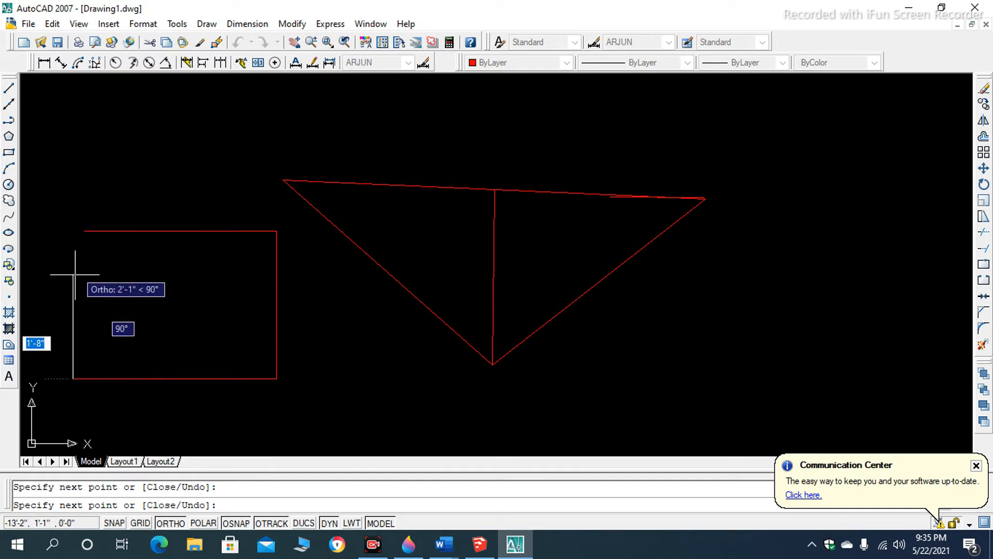
# - Continue the orthogonal line chain upward and across above the triangle, with a raised rectangular step, ending in a short downward segment
pyautogui.click(75, 157)
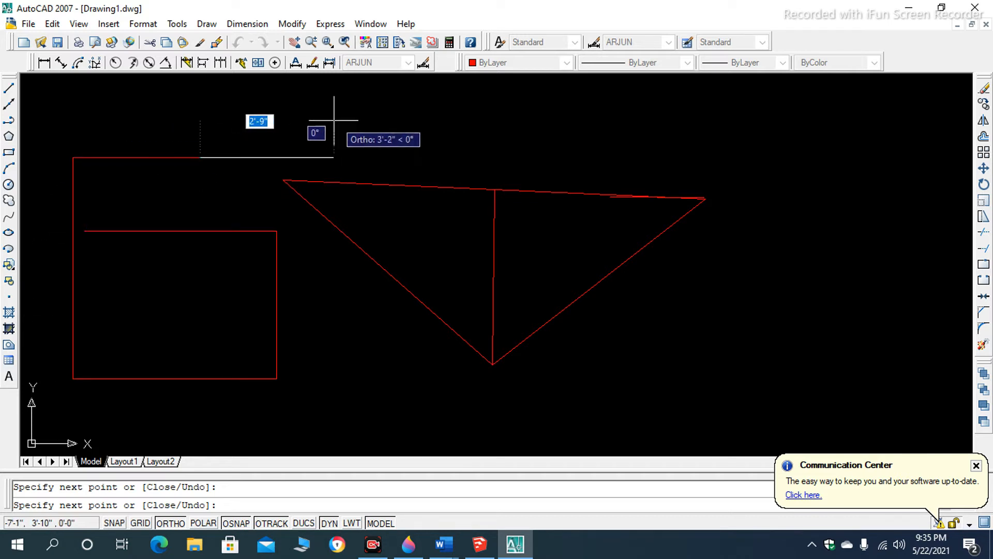
pyautogui.click(485, 122)
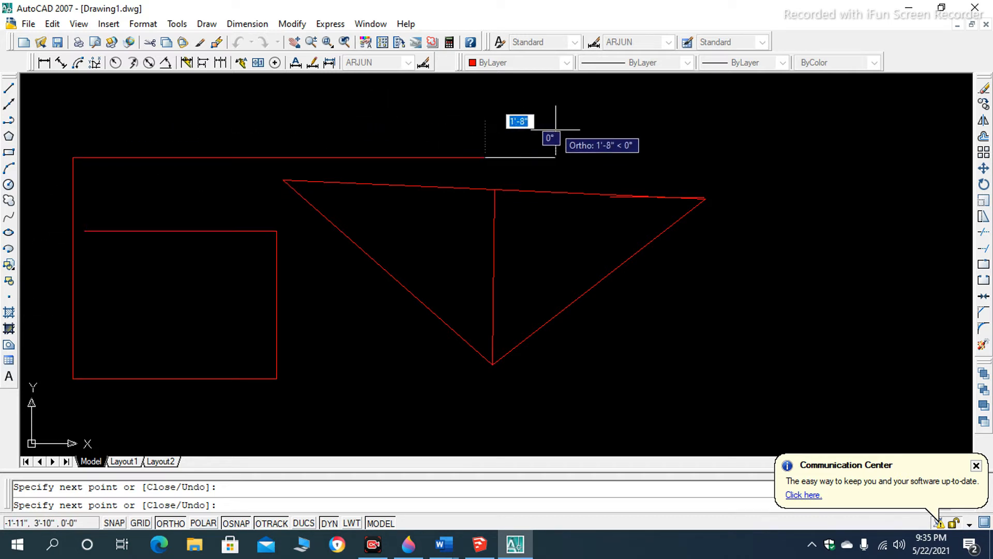
pyautogui.click(471, 104)
pyautogui.click(662, 104)
pyautogui.click(662, 159)
pyautogui.click(774, 160)
pyautogui.click(766, 232)
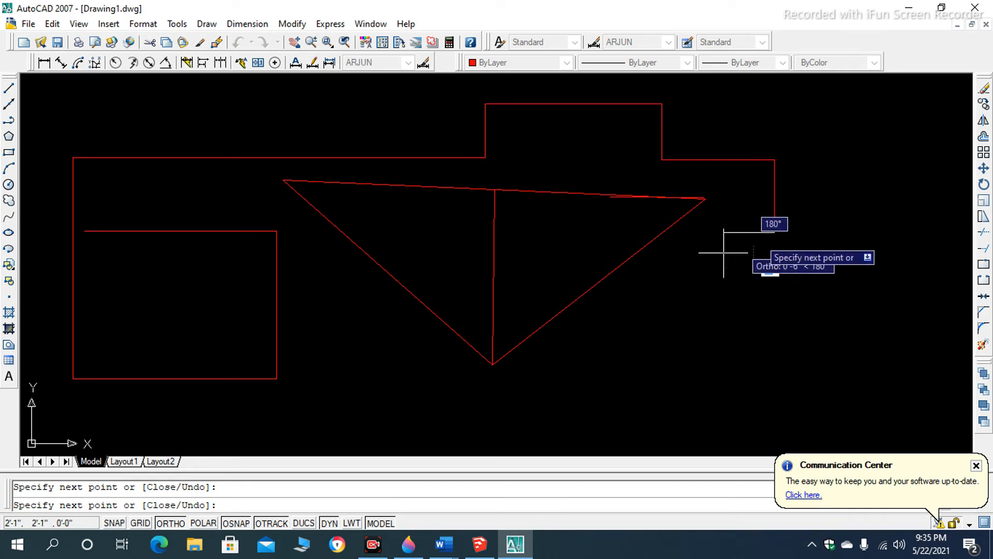
pyautogui.press('Escape')
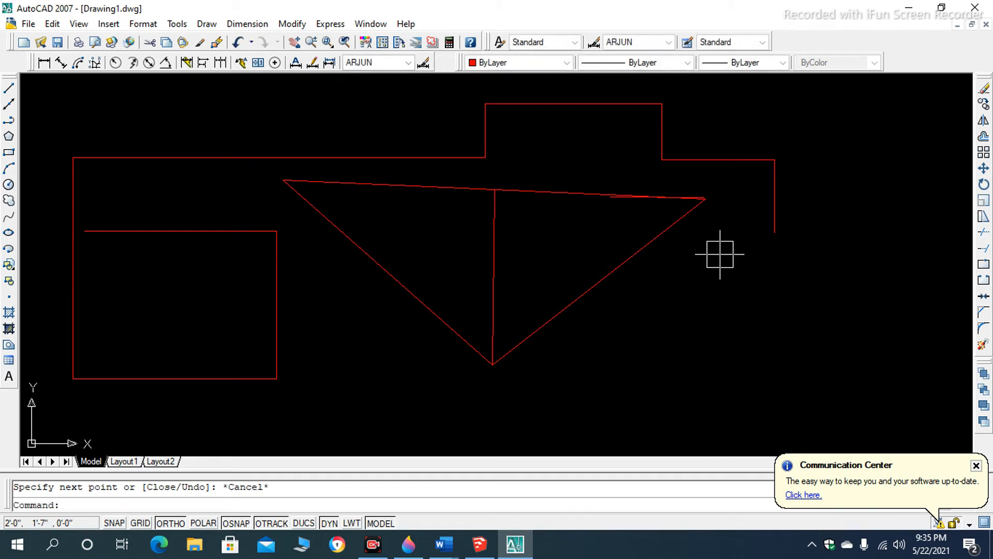
# - Turn on Polar tracking and draw a free-angle zigzag of four connected lines below and to the right of the triangle
pyautogui.click(204, 517)
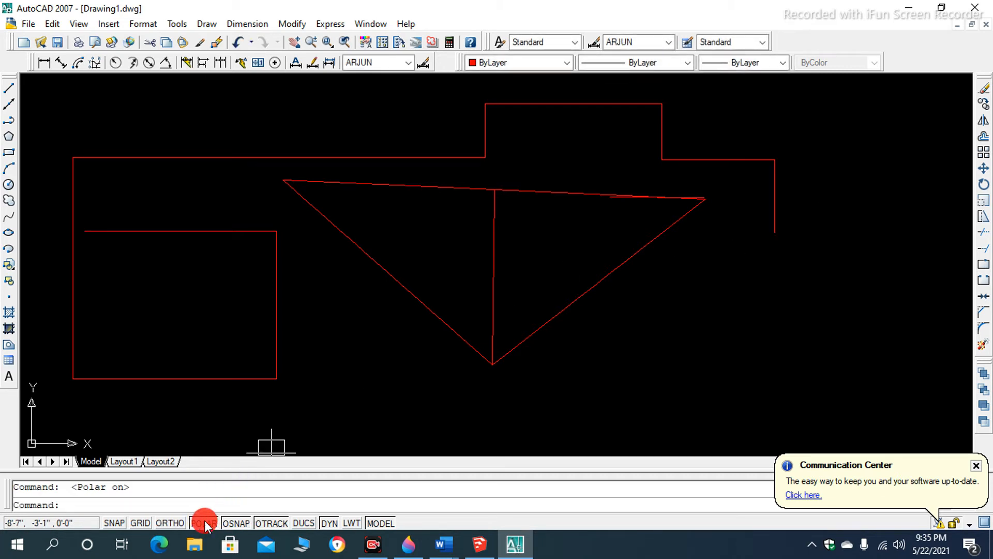
pyautogui.write('l')
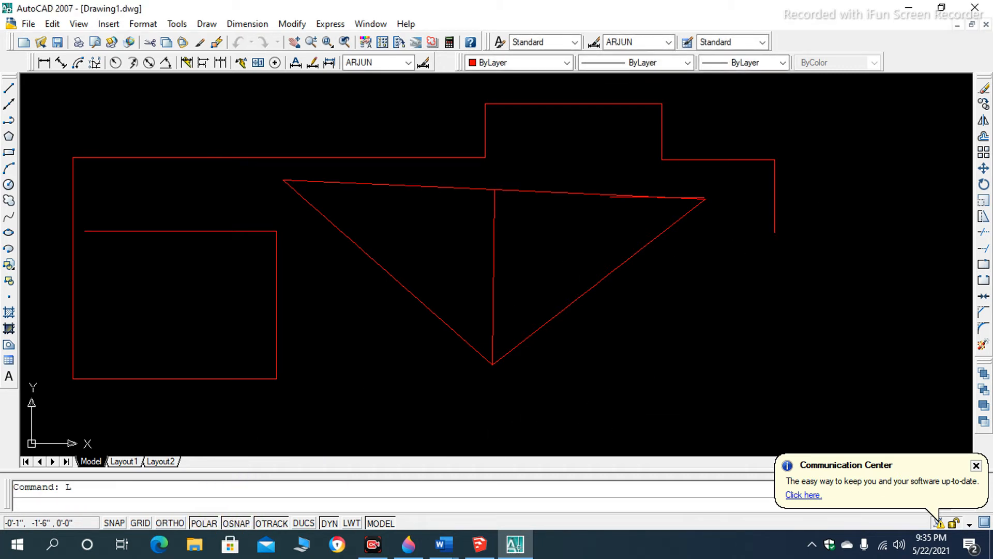
pyautogui.press('Return')
pyautogui.click(635, 380)
pyautogui.click(692, 296)
pyautogui.click(766, 380)
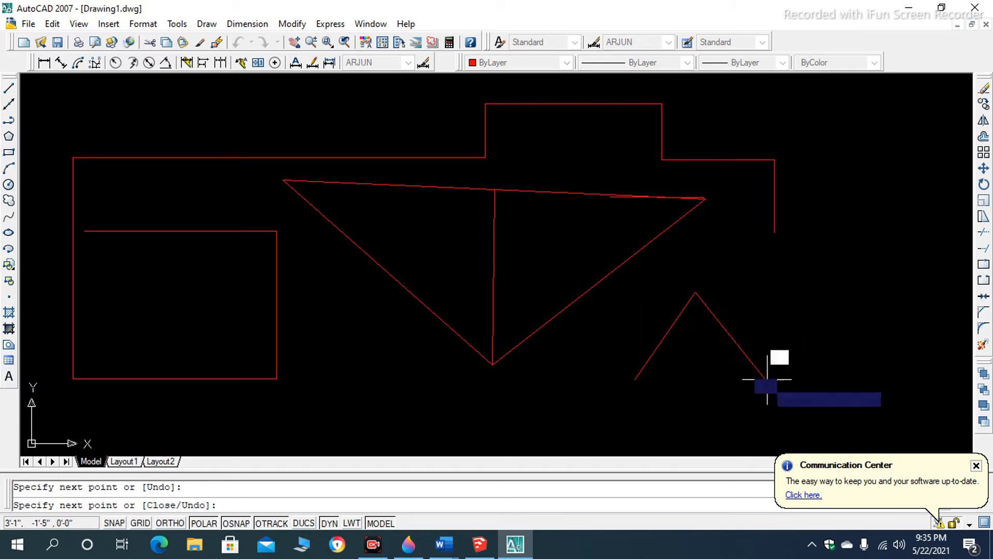
pyautogui.click(815, 300)
pyautogui.click(763, 313)
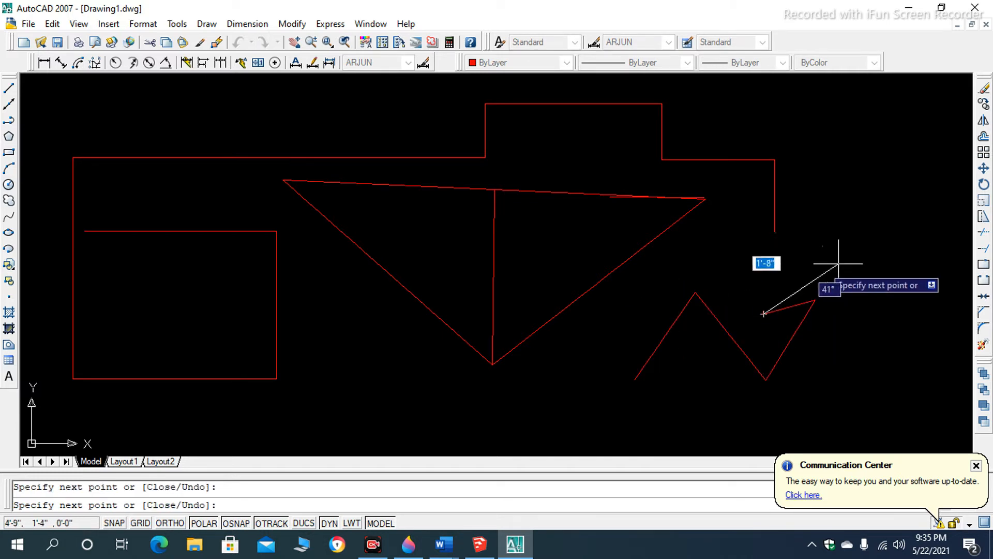
# - Extend the zigzag with an open box shape and further crossing free-angle segments, ending above the zigzag, and finish the line
pyautogui.click(843, 262)
pyautogui.click(843, 221)
pyautogui.click(890, 222)
pyautogui.click(891, 274)
pyautogui.click(852, 343)
pyautogui.click(866, 279)
pyautogui.click(898, 347)
pyautogui.click(787, 401)
pyautogui.click(665, 302)
pyautogui.click(797, 272)
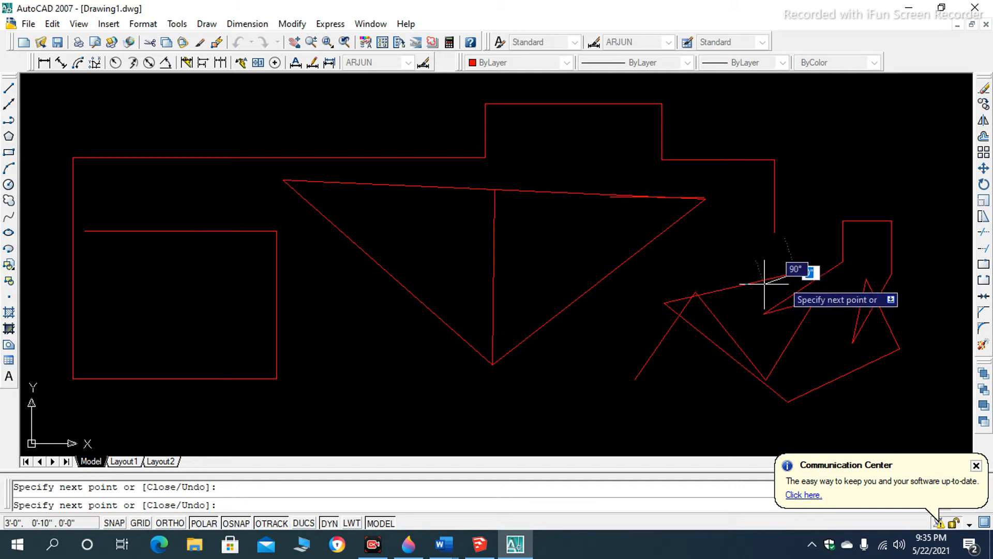
pyautogui.press('Return')
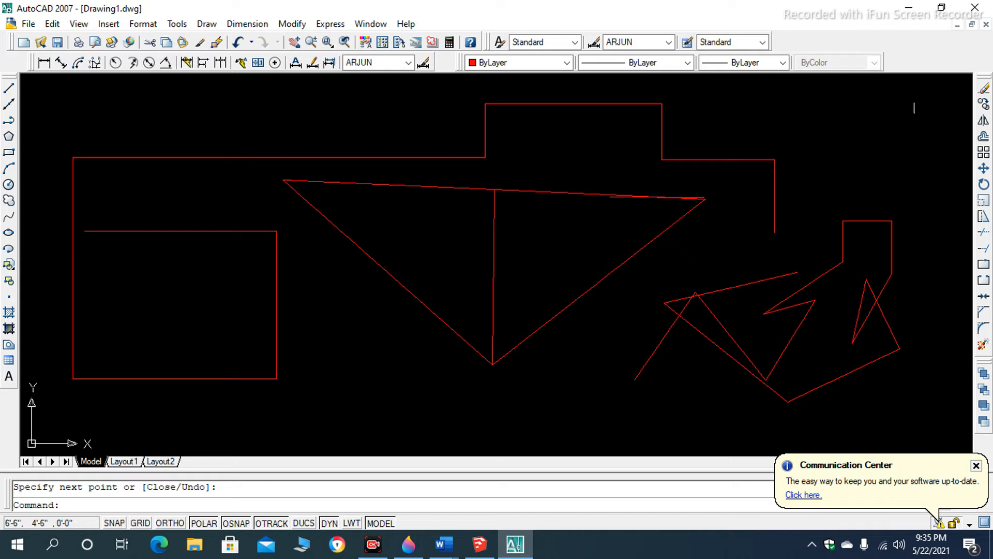
# - Select all the drawn lines using a window and a crossing selection, and erase them
pyautogui.click(914, 127)
pyautogui.click(830, 170)
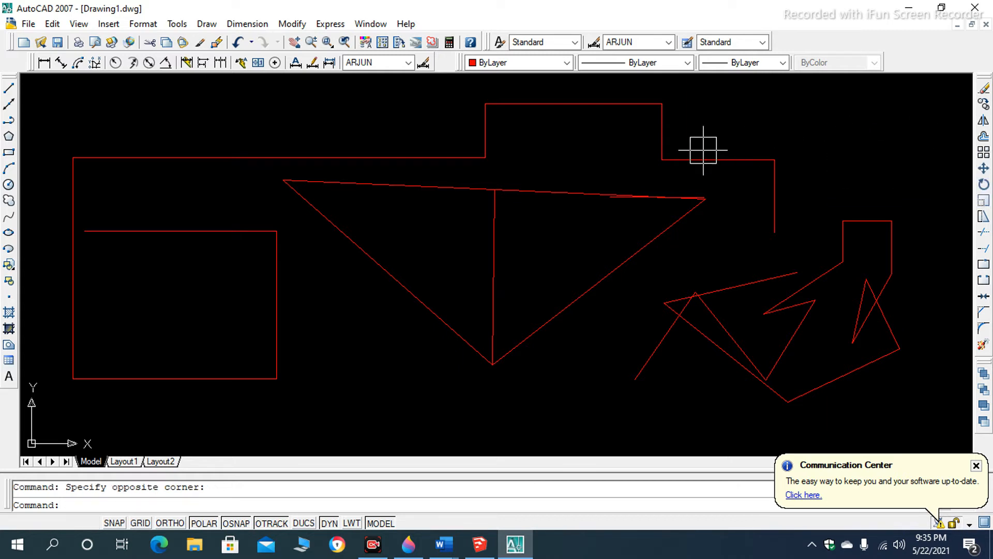
pyautogui.scroll(-4, 303, 219)
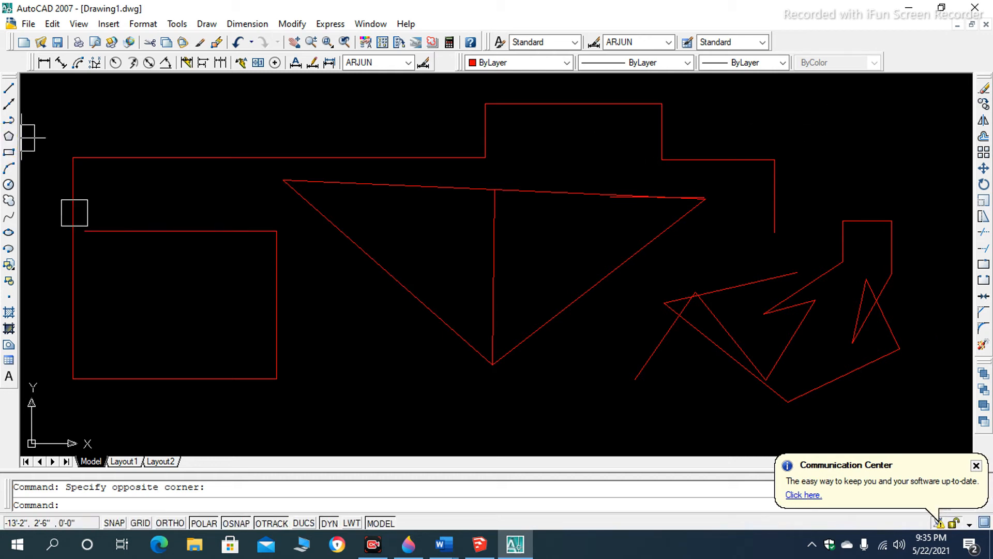
pyautogui.click(49, 107)
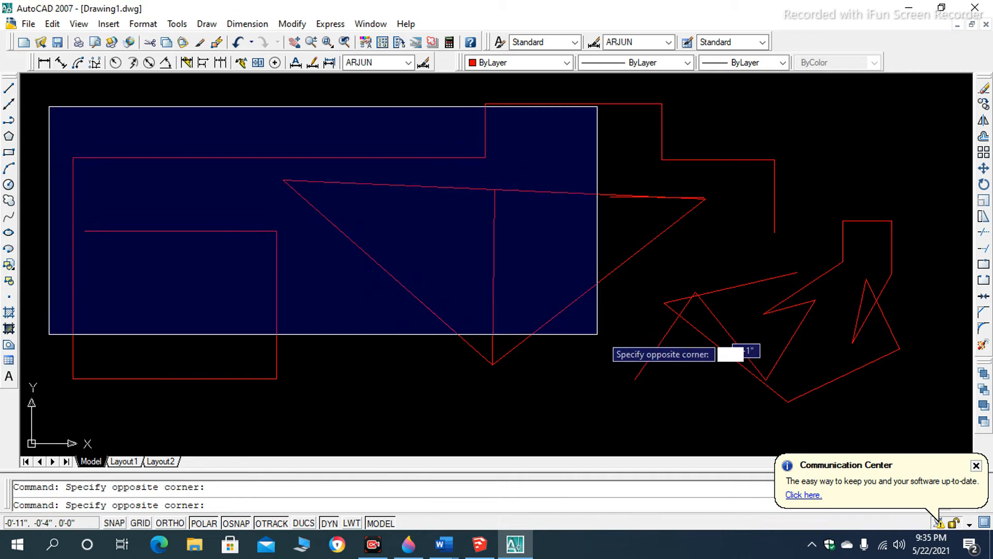
pyautogui.click(925, 411)
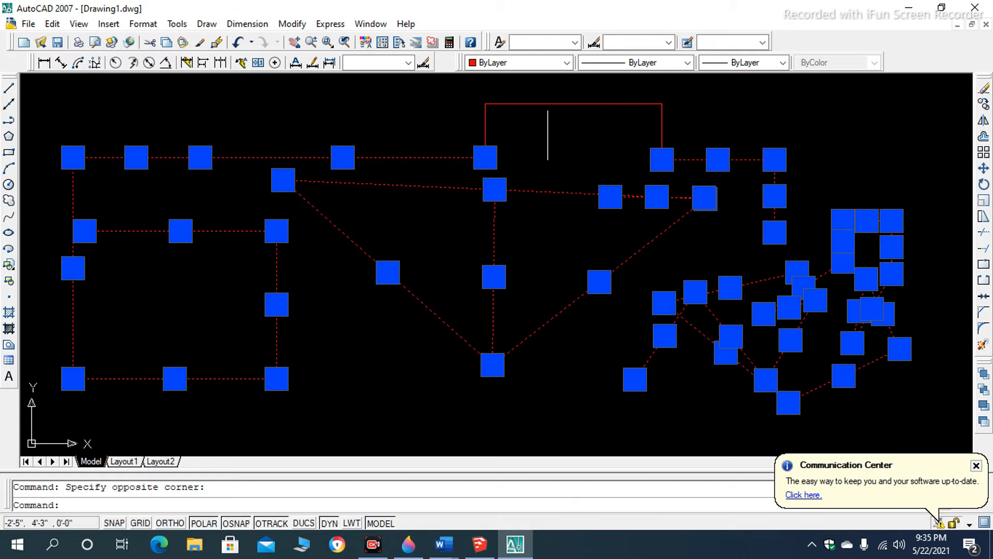
pyautogui.click(931, 92)
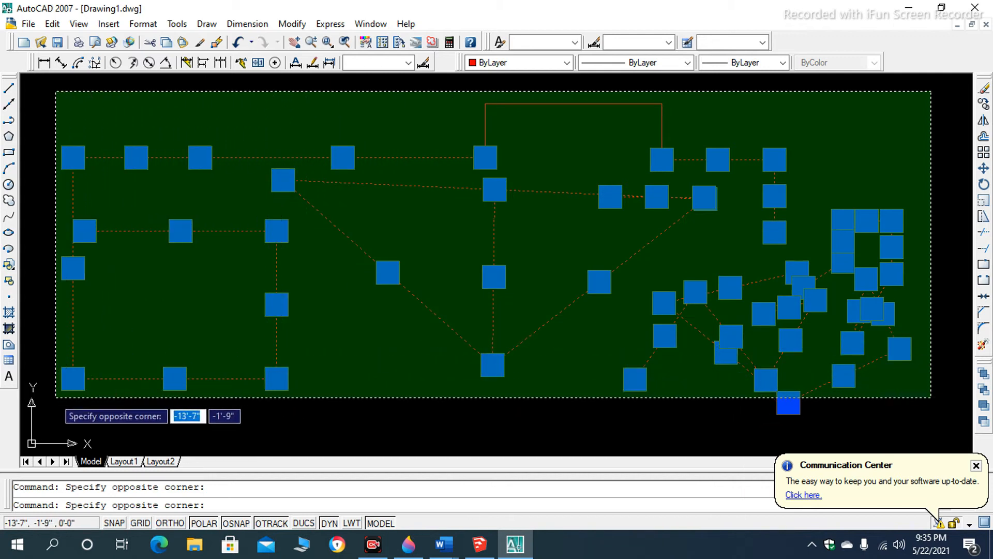
pyautogui.click(55, 397)
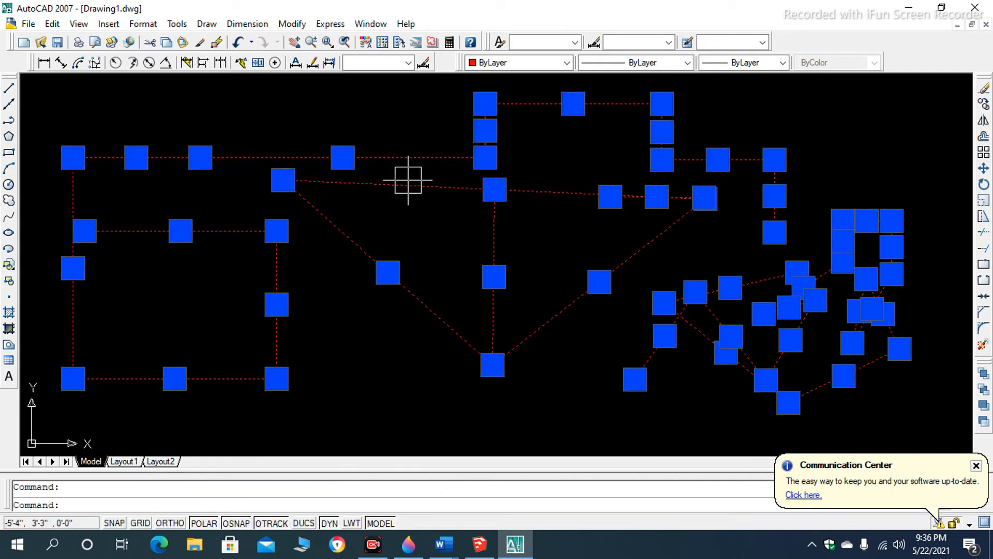
pyautogui.press('Delete')
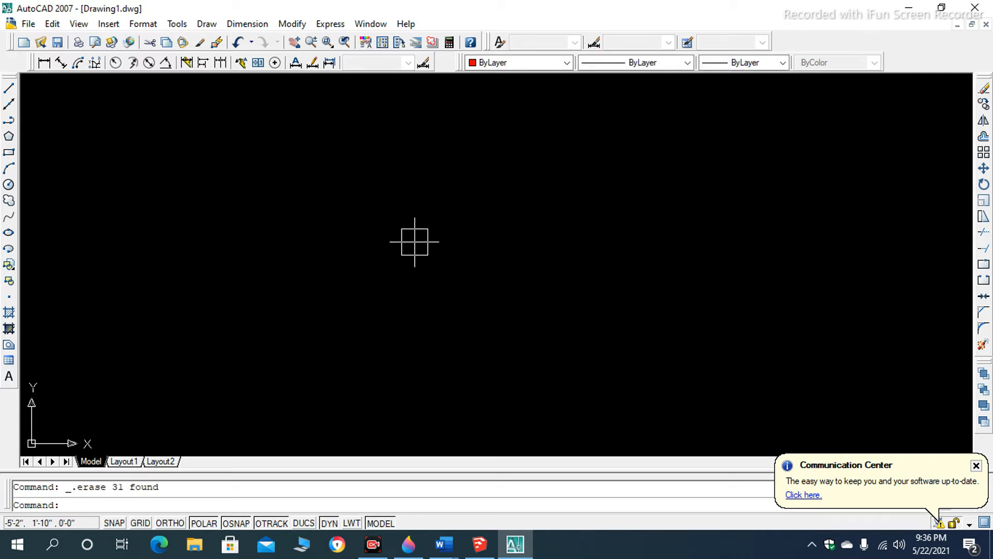
# - Draw a single steeply sloping line downward in the left half of the empty drawing
pyautogui.write('L')
pyautogui.press('Return')
pyautogui.click(312, 177)
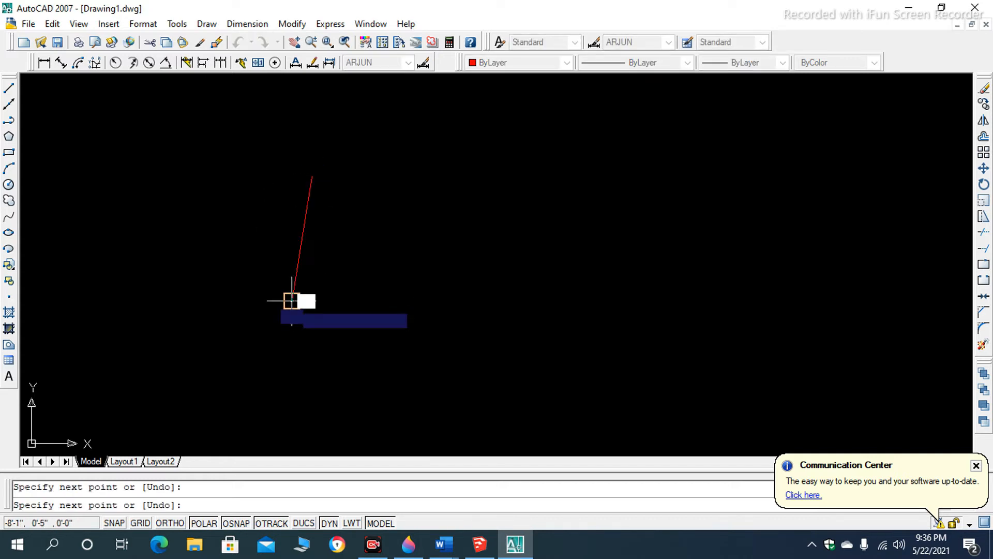
pyautogui.click(292, 301)
pyautogui.press('Return')
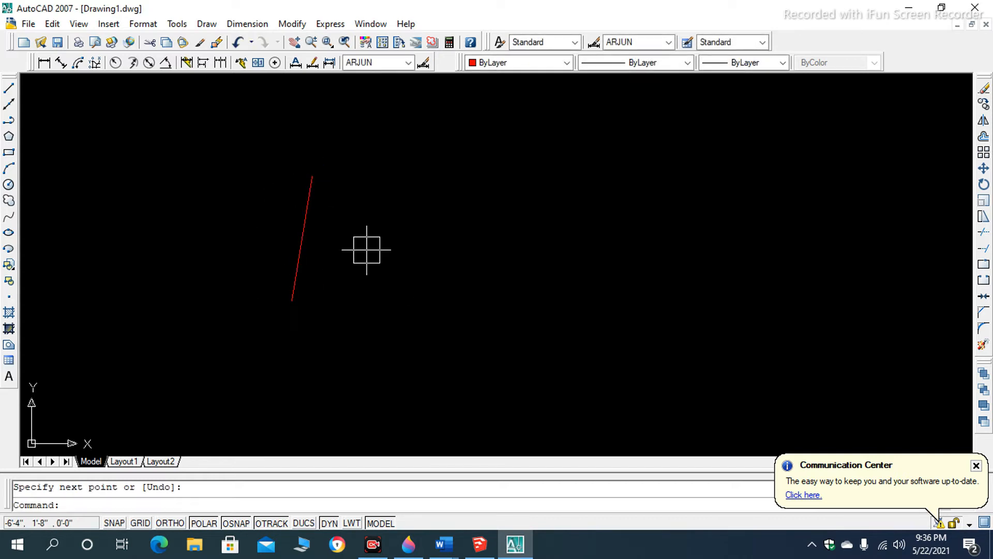
# - Draw a small upright rectangle just to the right of the sloping line with the Rectangle command
pyautogui.write('REC')
pyautogui.press('Return')
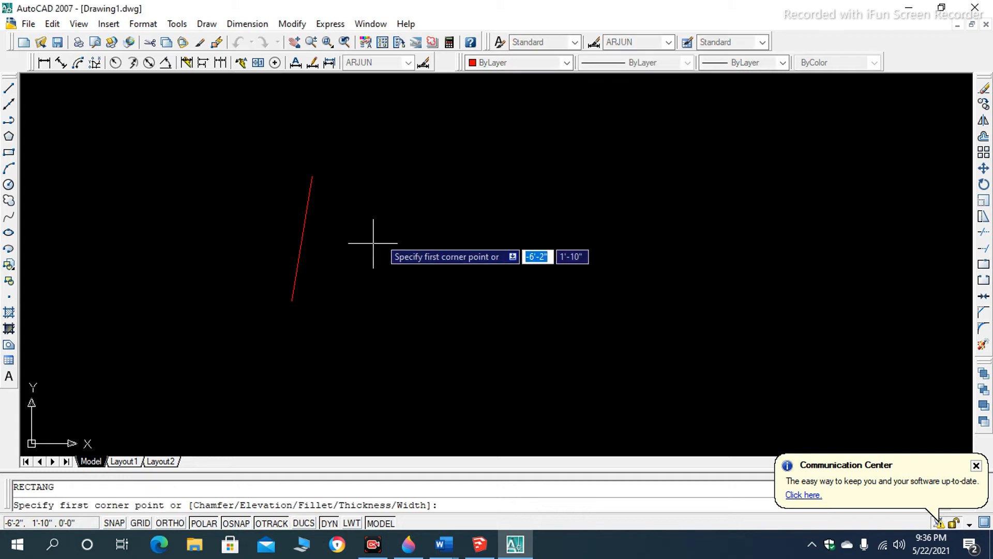
pyautogui.click(373, 197)
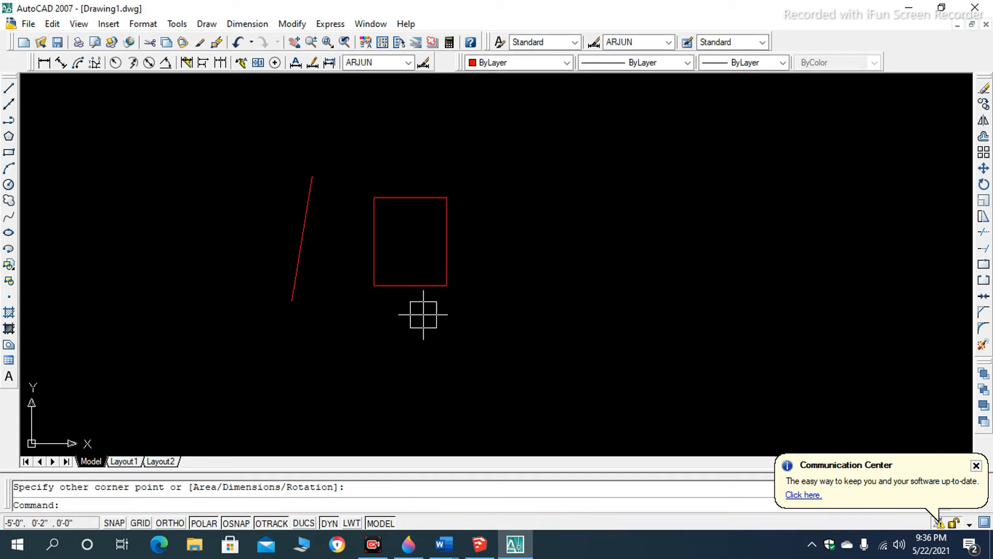
pyautogui.scroll(-1, 198, 269)
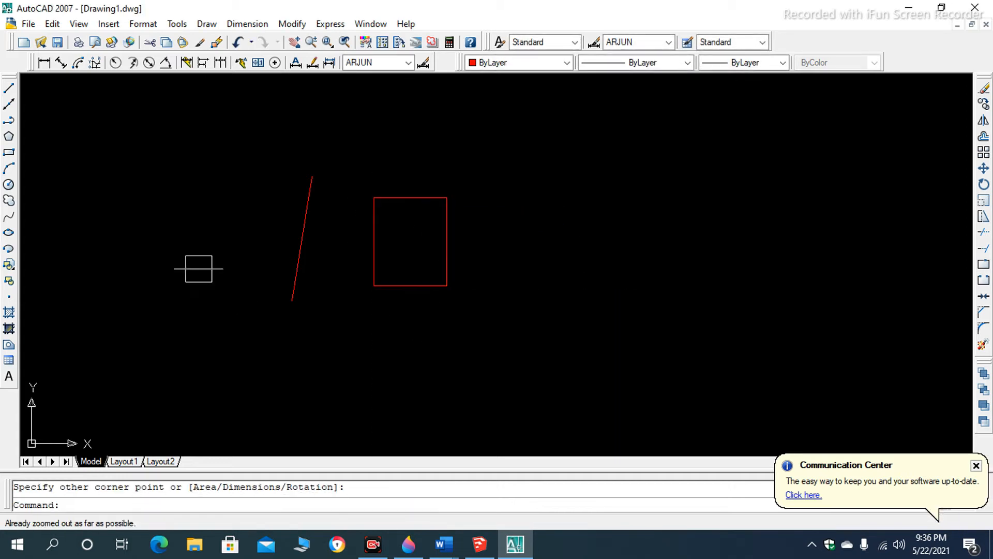
# - Select the sloping line and rectangle with a window and with a crossing selection, and clear the selection
pyautogui.click(224, 149)
pyautogui.click(510, 338)
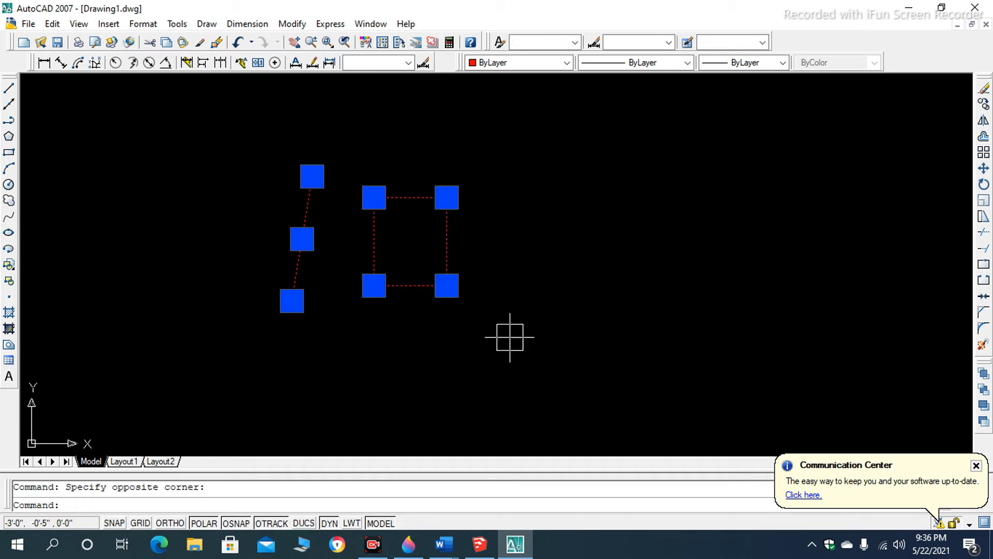
pyautogui.scroll(1, 349, 269)
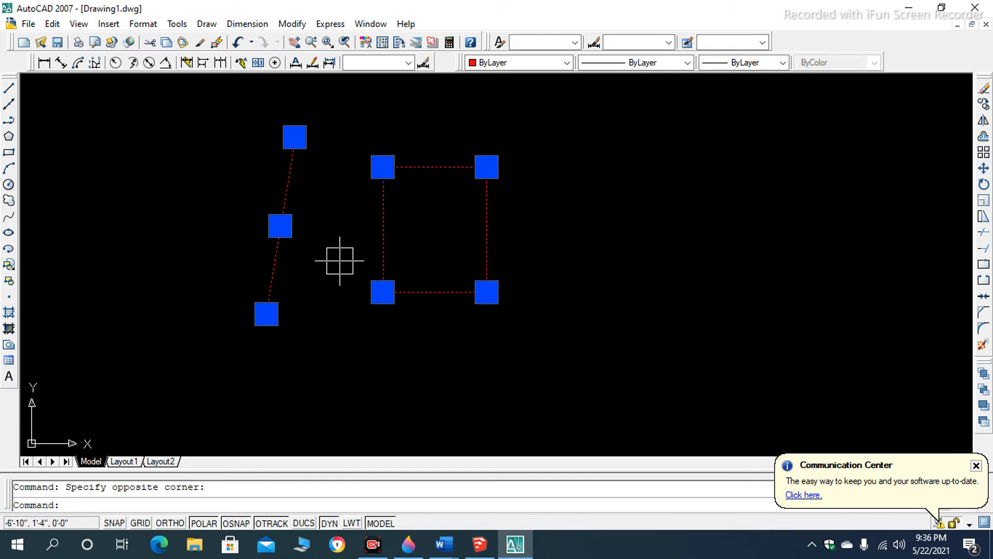
pyautogui.scroll(-1, 335, 246)
pyautogui.click(488, 143)
pyautogui.click(198, 354)
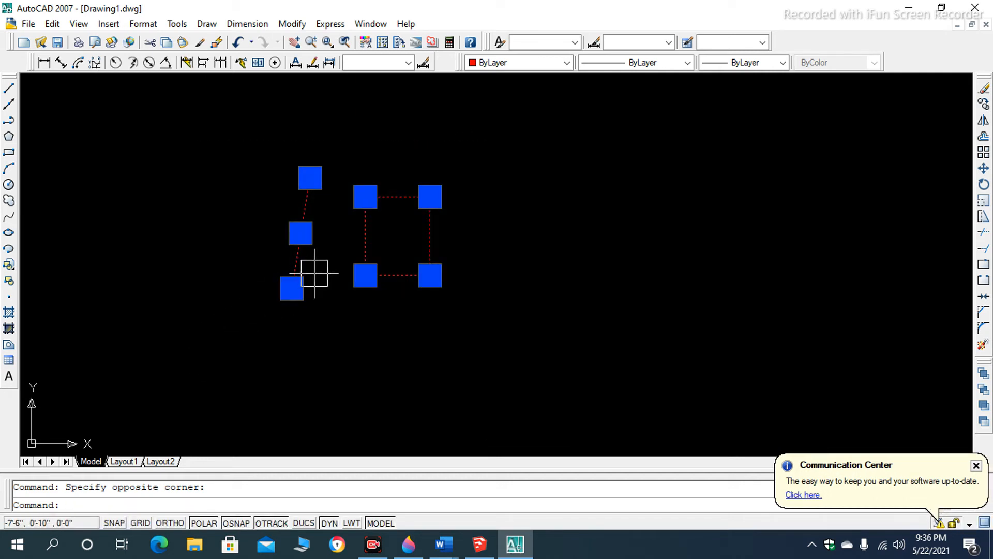
pyautogui.write('rec')
pyautogui.press('Return')
pyautogui.press('Escape')
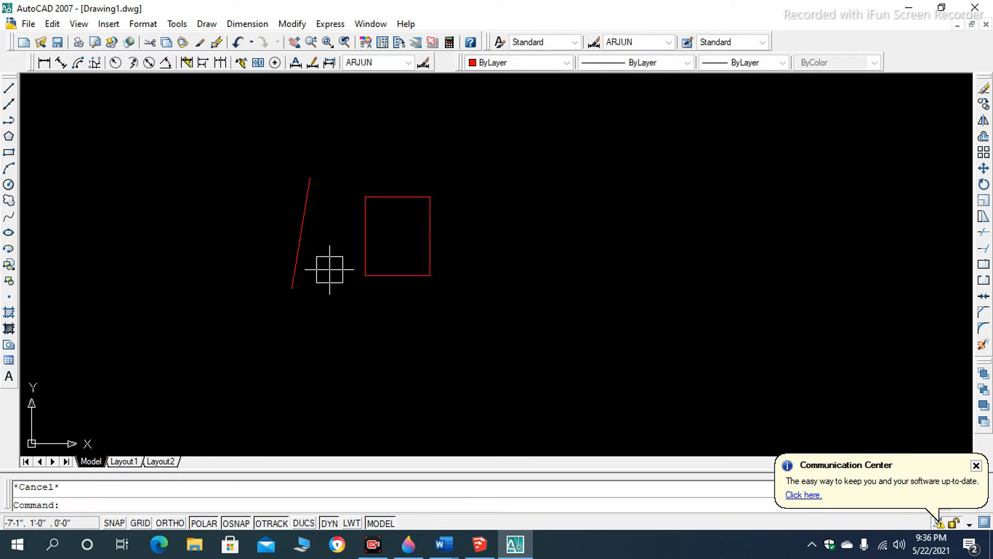
# - Draw a short diagonal line sloping down to the right, placed to the right of the rectangle
pyautogui.write('l')
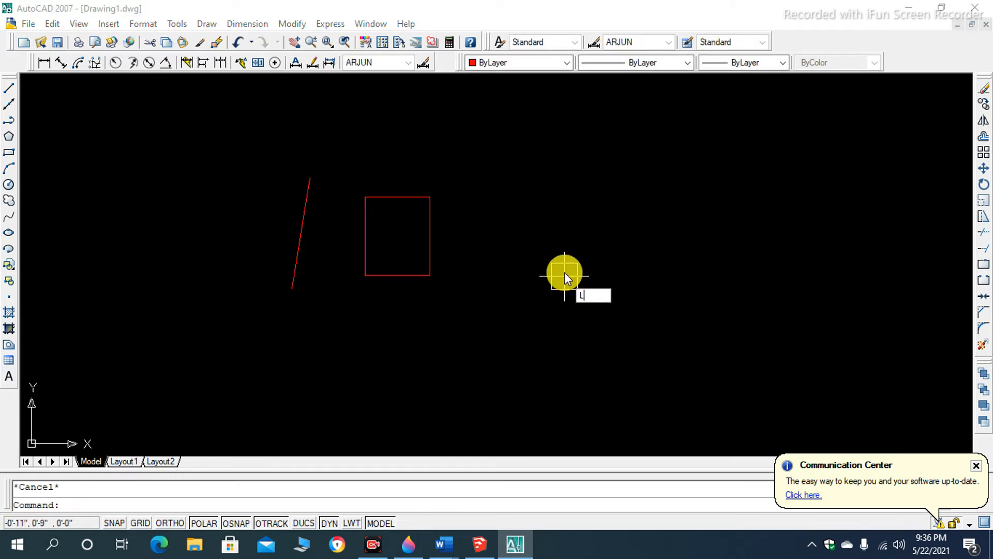
pyautogui.press('Return')
pyautogui.click(555, 236)
pyautogui.click(608, 299)
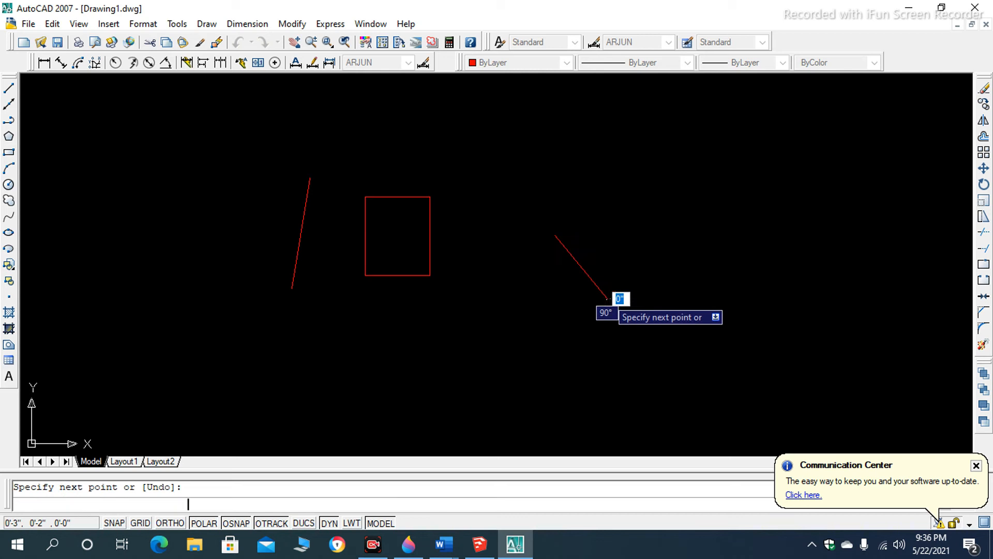
pyautogui.press('Return')
# - Select the short diagonal line beside the rectangle with a selection window
pyautogui.click(501, 220)
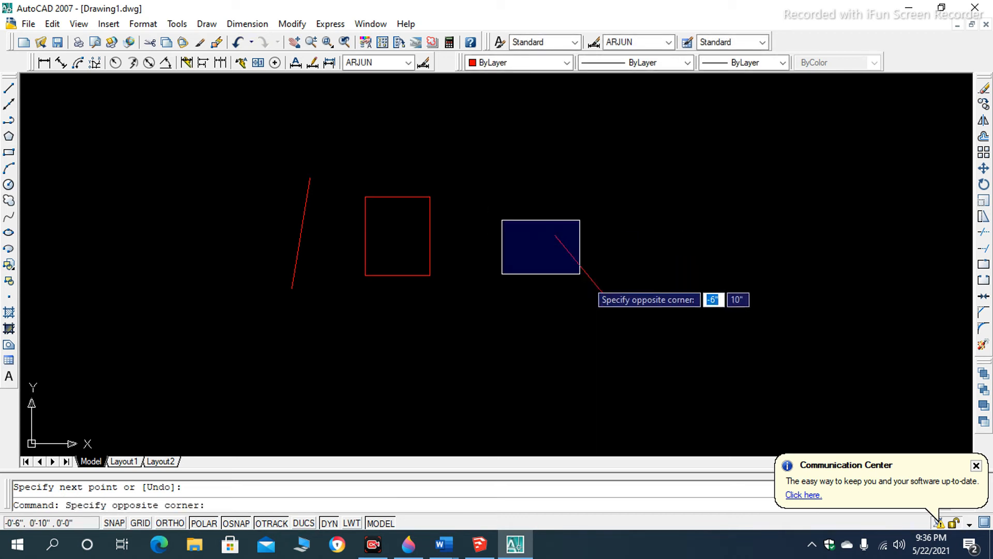
pyautogui.click(580, 274)
pyautogui.scroll(4, 610, 296)
pyautogui.scroll(-5, 587, 284)
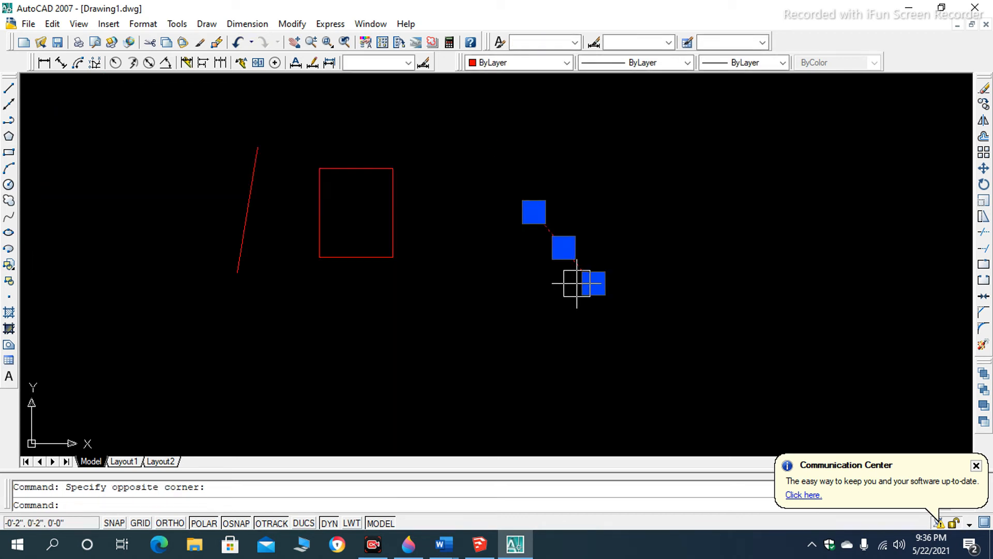
pyautogui.scroll(2, 548, 239)
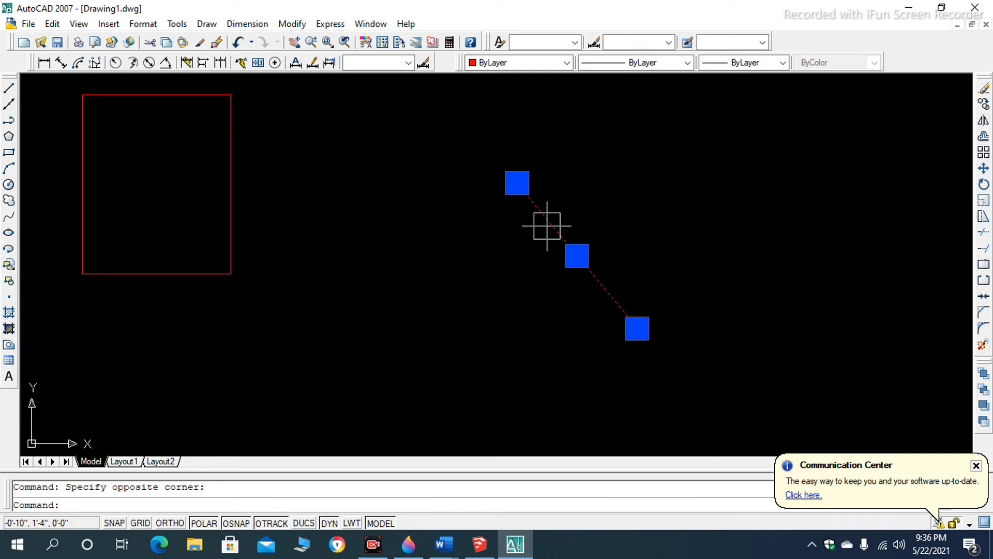
pyautogui.scroll(-4, 546, 225)
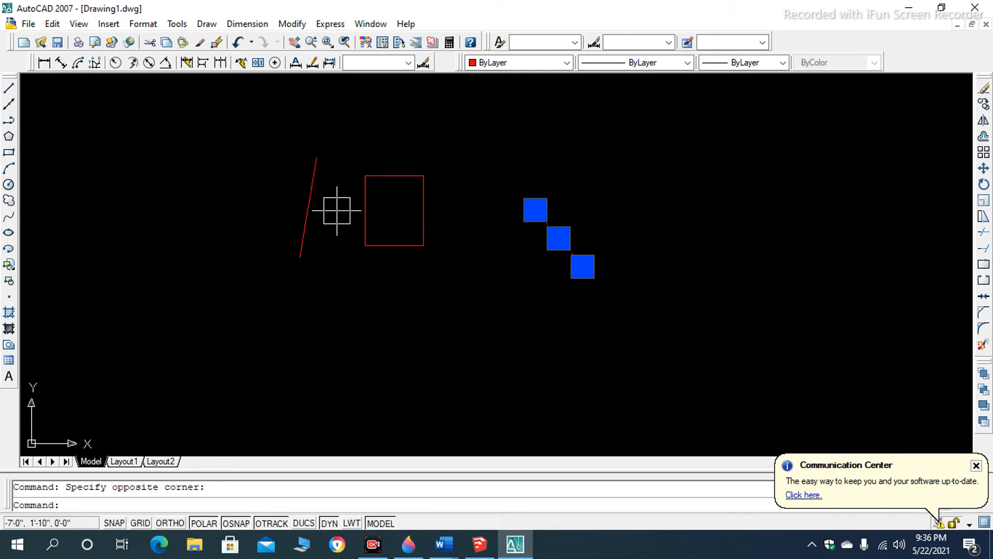
pyautogui.scroll(3, 548, 220)
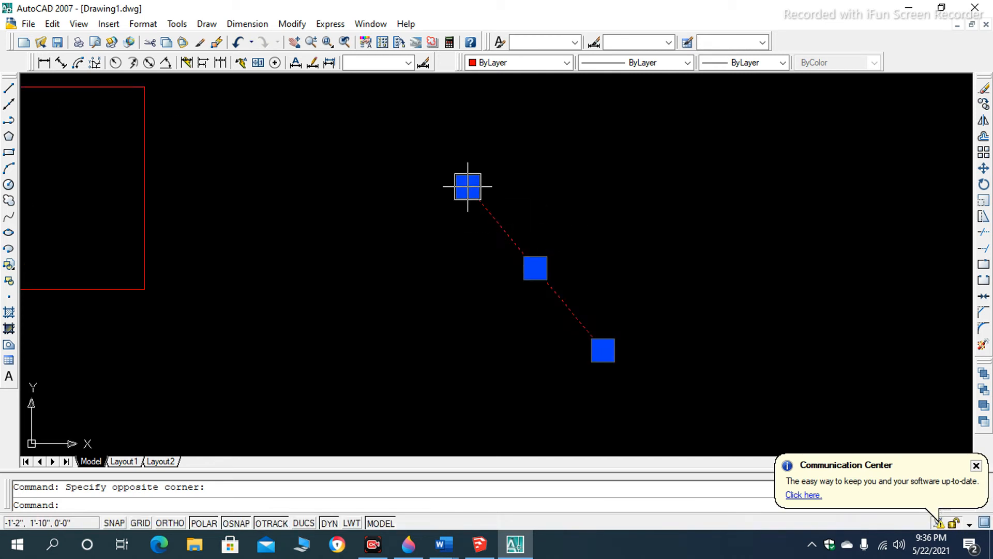
pyautogui.scroll(-4, 469, 186)
pyautogui.scroll(3, 455, 184)
# - Demonstrate a window and a crossing selection over the diagonal line, and erase all three objects from the drawing
pyautogui.click(399, 140)
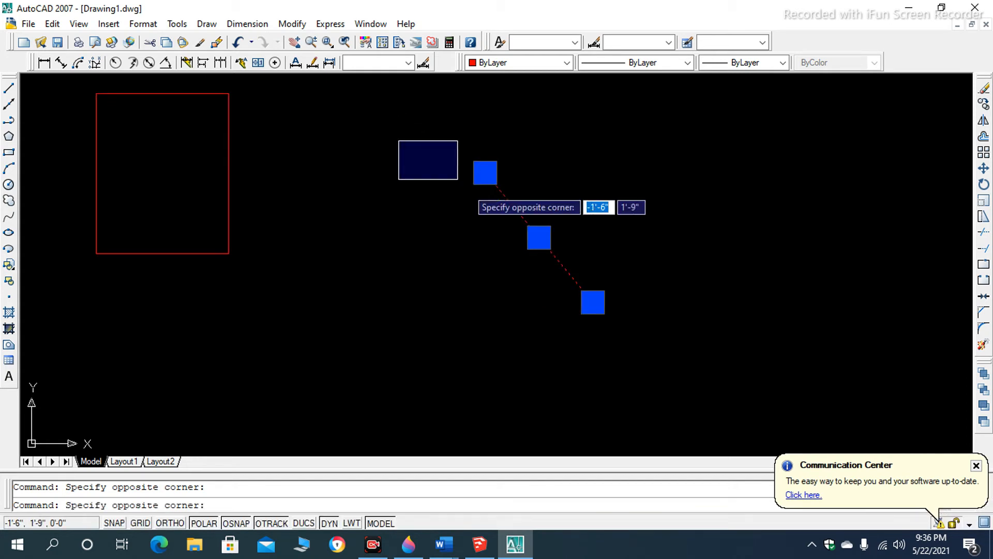
pyautogui.click(678, 358)
pyautogui.click(611, 151)
pyautogui.click(469, 334)
pyautogui.scroll(-5, 460, 300)
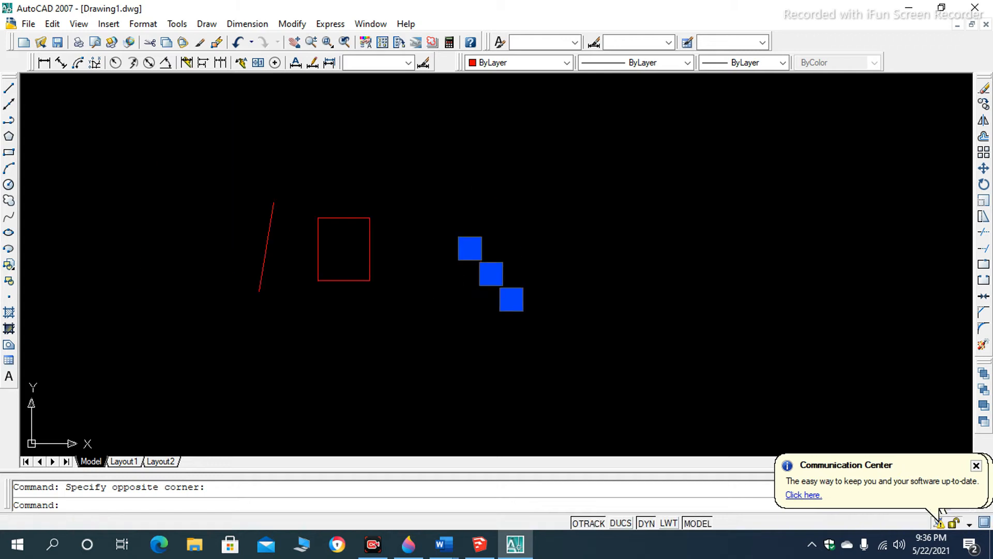
pyautogui.press('Delete')
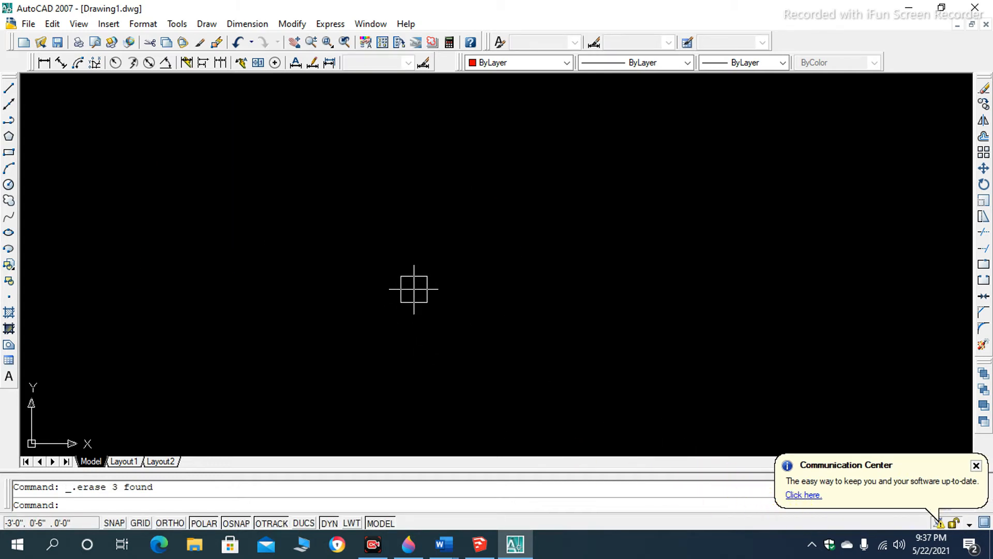
# - Turn on Ortho while drawing a single horizontal line across the middle of the empty drawing
pyautogui.write('l')
pyautogui.press('Return')
pyautogui.click(316, 210)
pyautogui.click(174, 526)
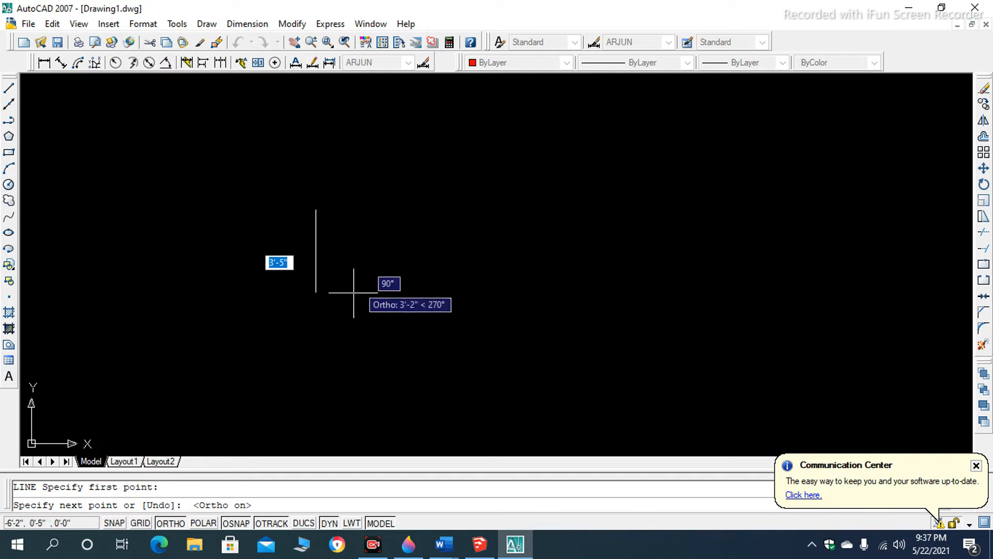
pyautogui.click(530, 211)
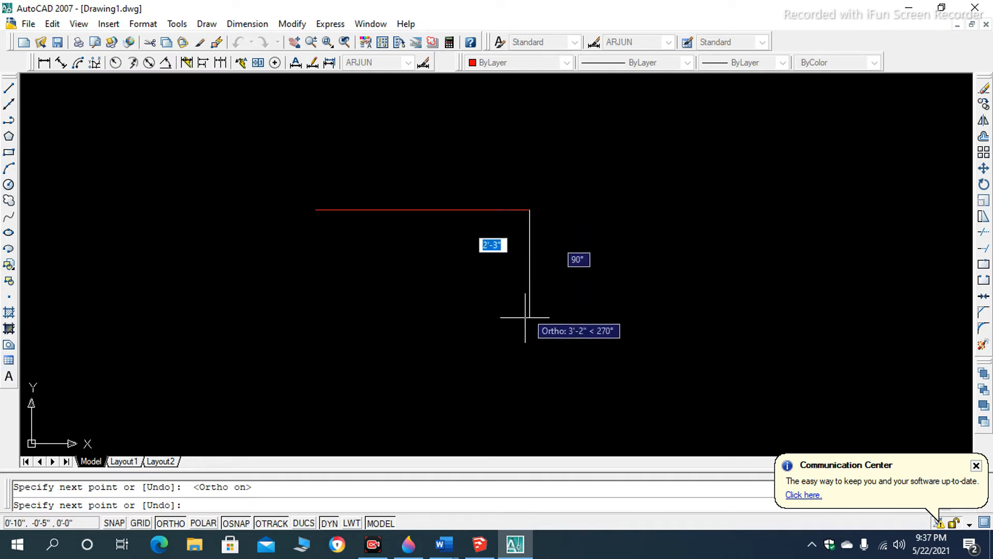
pyautogui.write("5'")
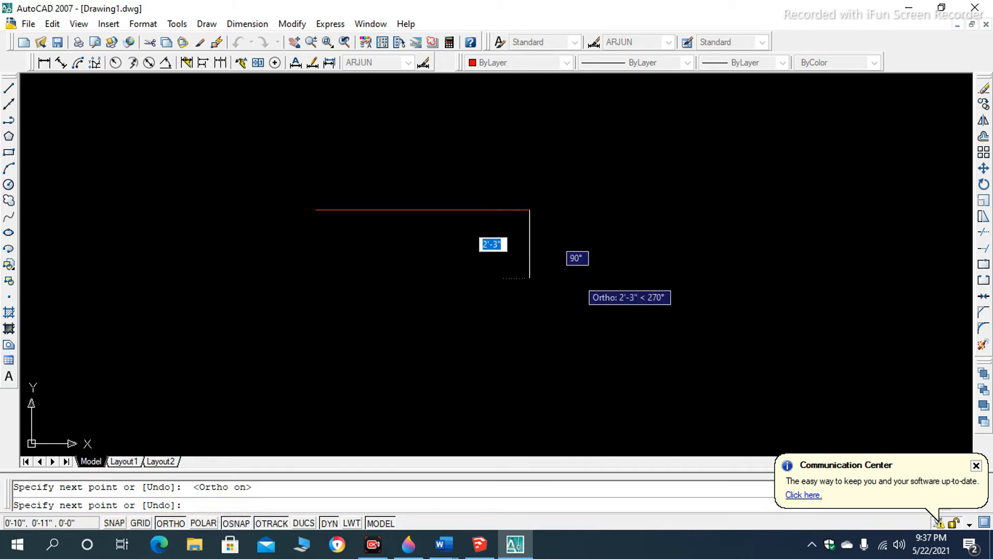
pyautogui.press('Return')
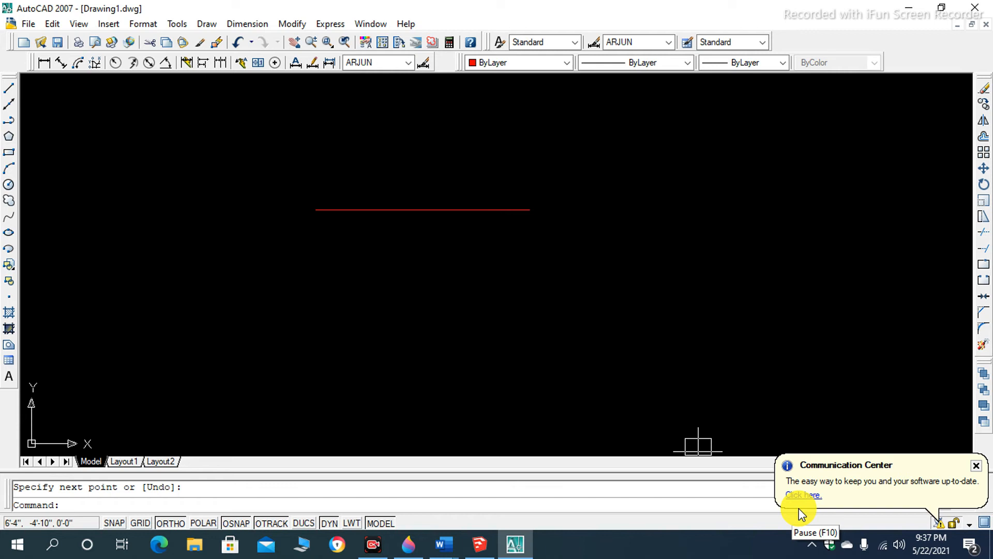
pyautogui.click(801, 513)
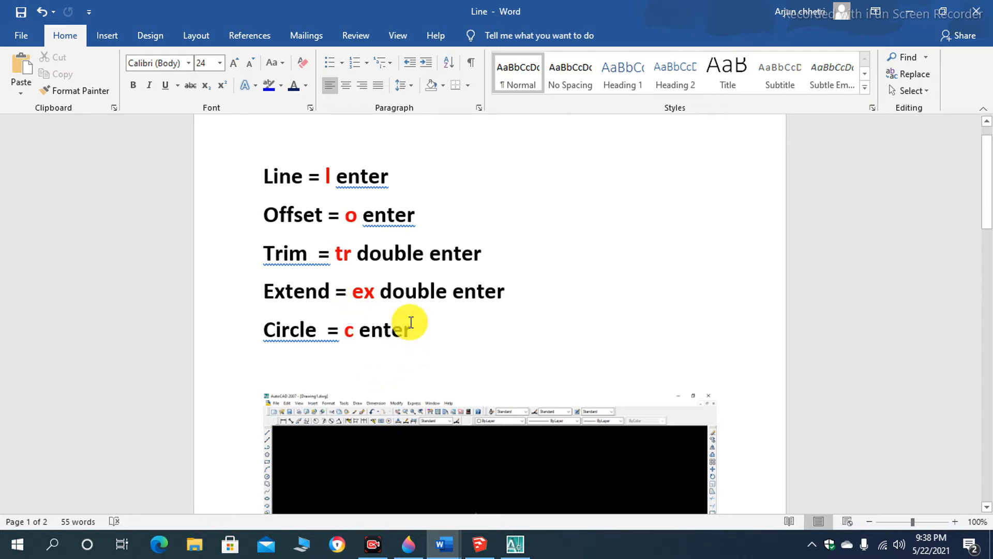
# - Switch to SketchUp and examine the brick house model with its staircase close up and from several sides
pyautogui.click(481, 540)
pyautogui.scroll(-2, 443, 372)
pyautogui.scroll(3, 437, 196)
pyautogui.scroll(2, 437, 212)
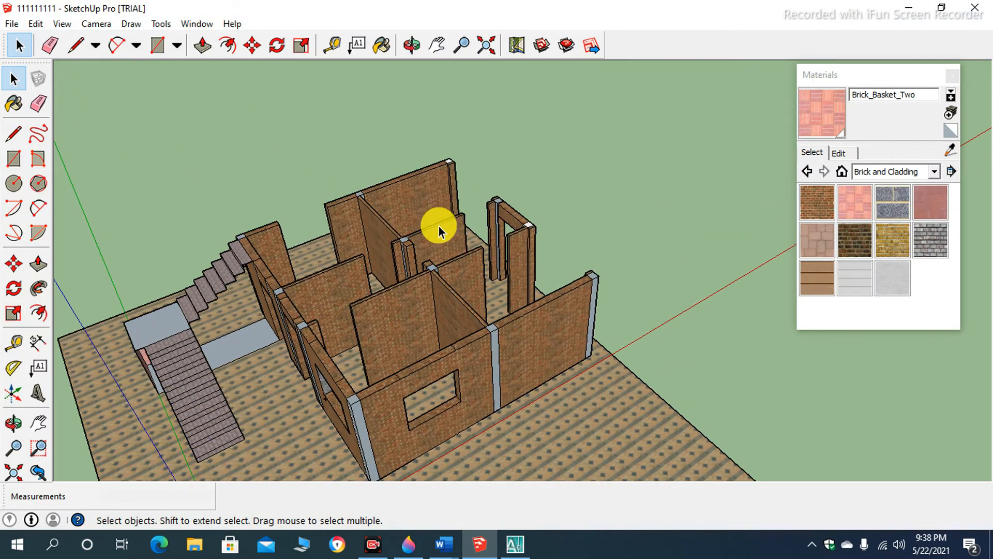
pyautogui.scroll(-3, 446, 238)
pyautogui.scroll(3, 453, 302)
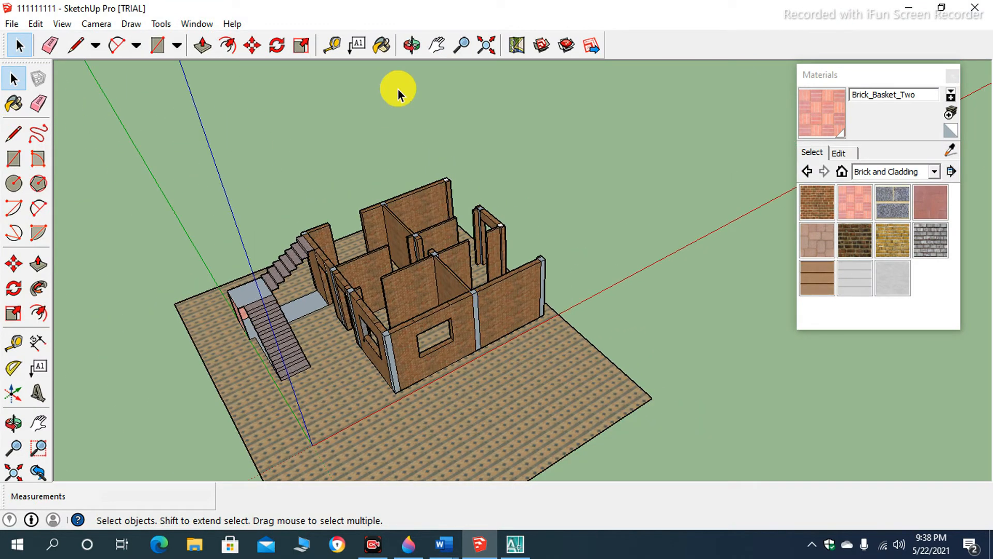
pyautogui.click(411, 45)
pyautogui.moveTo(465, 153); pyautogui.dragTo(388, 262)
pyautogui.moveTo(647, 318); pyautogui.dragTo(623, 263)
pyautogui.moveTo(557, 288); pyautogui.dragTo(548, 141)
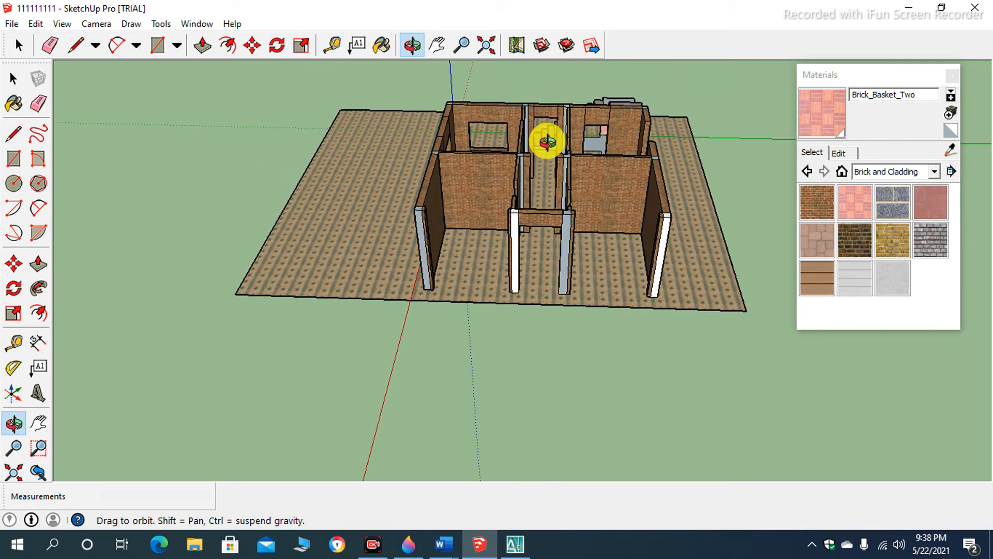
pyautogui.moveTo(570, 275); pyautogui.dragTo(549, 221)
pyautogui.moveTo(670, 215); pyautogui.dragTo(851, 202)
pyautogui.moveTo(536, 247); pyautogui.dragTo(615, 295)
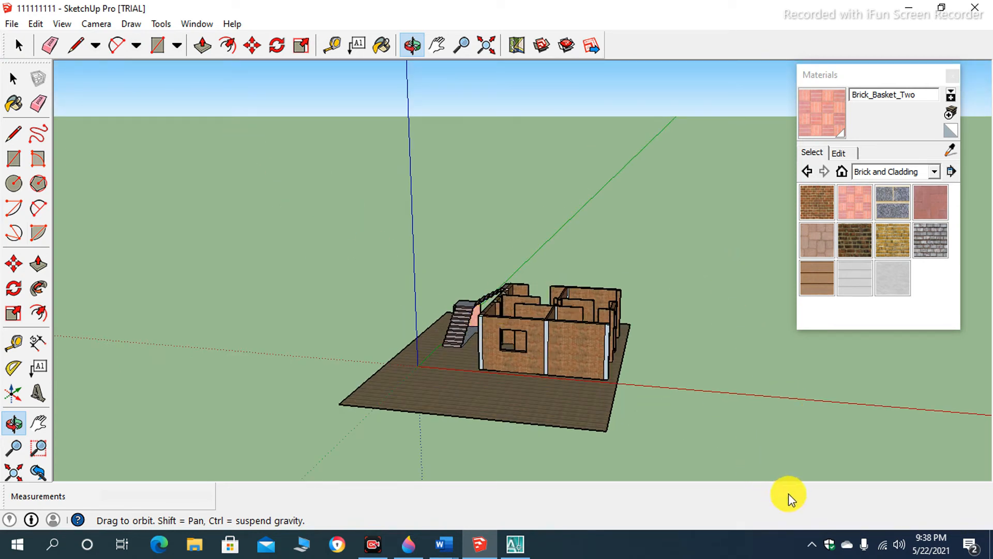
# - Switch back to AutoCAD and erase the horizontal line after selecting it with a crossing selection
pyautogui.hotkey('alt', 'Tab')
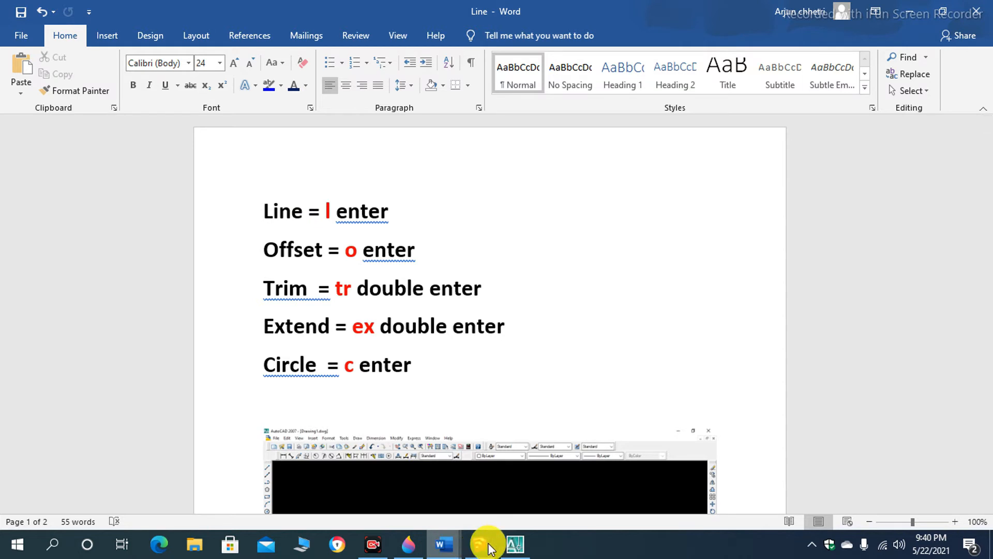
pyautogui.click(514, 544)
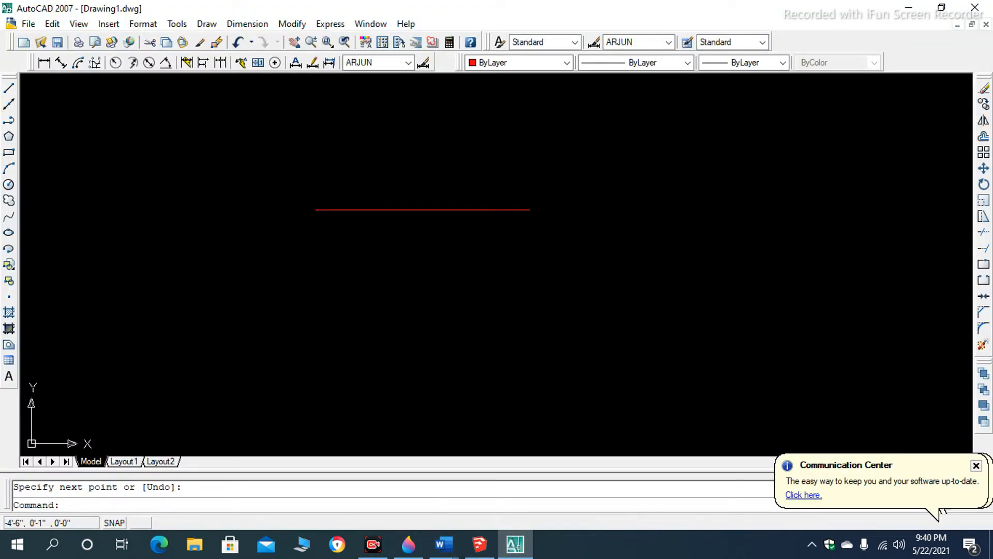
pyautogui.click(454, 181)
pyautogui.click(356, 277)
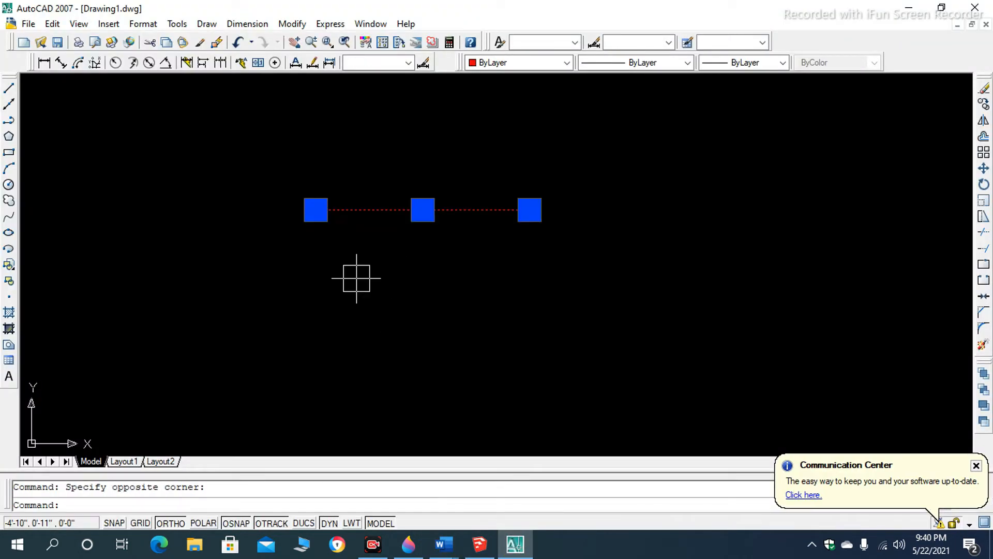
pyautogui.press('Delete')
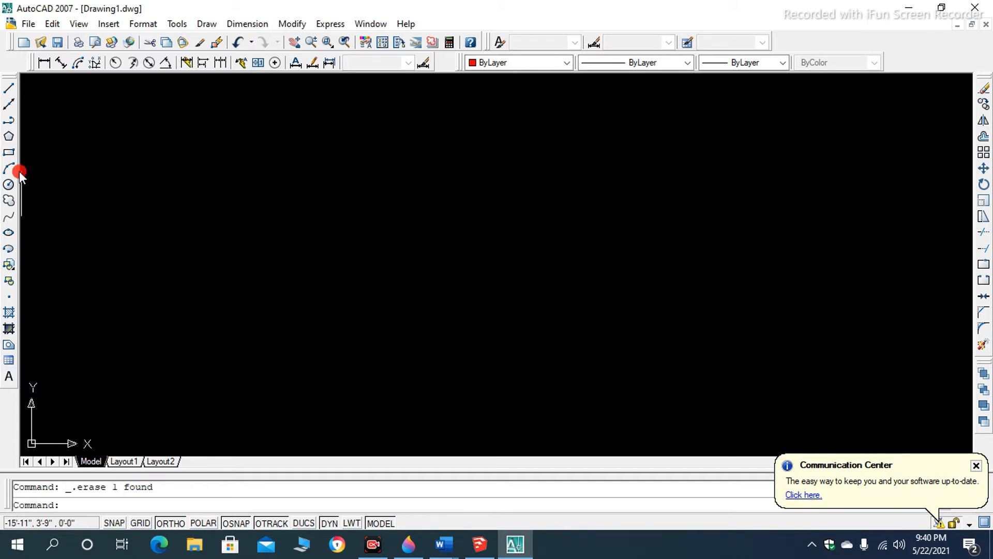
# - Draw a closed rectangle about 7'-7" wide from four Ortho lines in the left half of the drawing
pyautogui.click(7, 95)
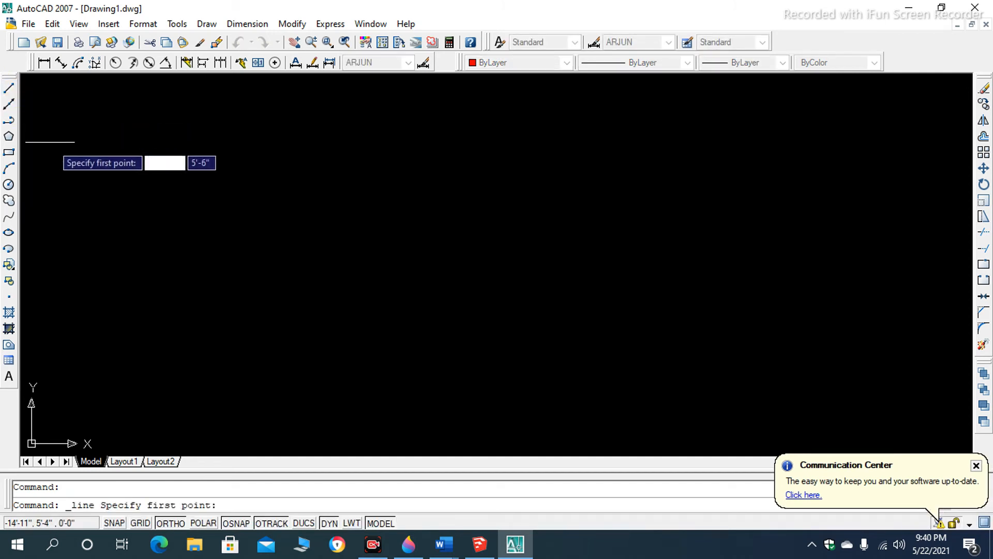
pyautogui.click(153, 223)
pyautogui.click(386, 222)
pyautogui.click(385, 348)
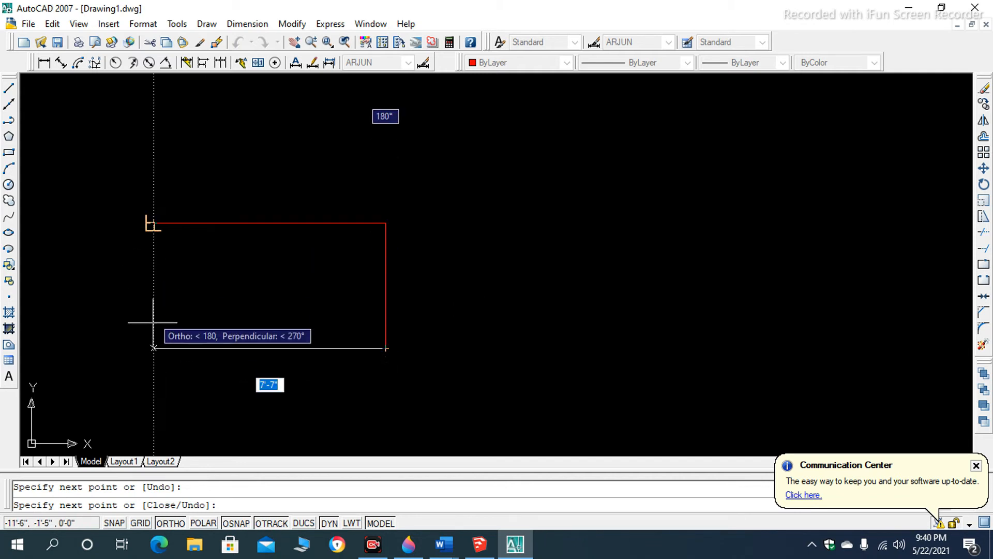
pyautogui.click(154, 348)
pyautogui.click(154, 223)
pyautogui.press('Return')
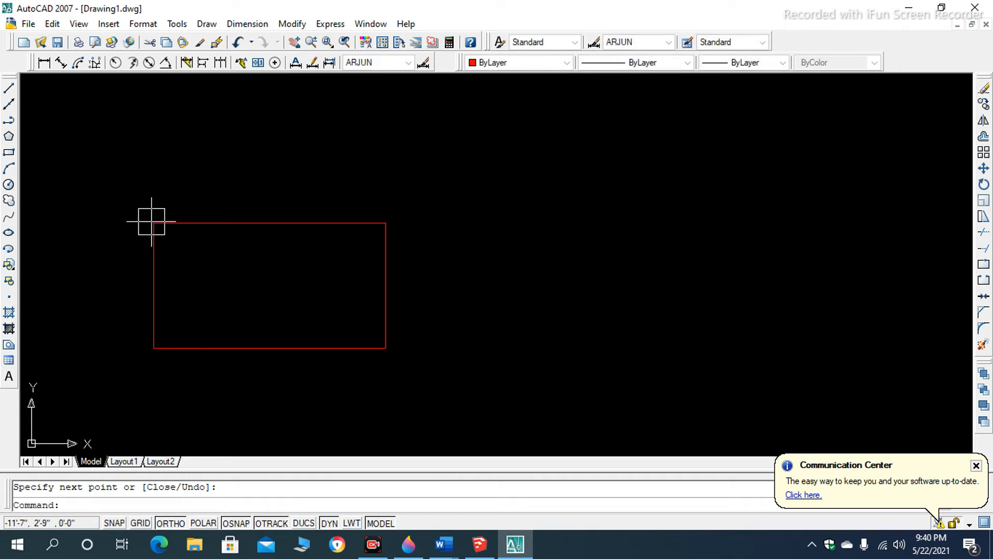
pyautogui.scroll(-3, 224, 230)
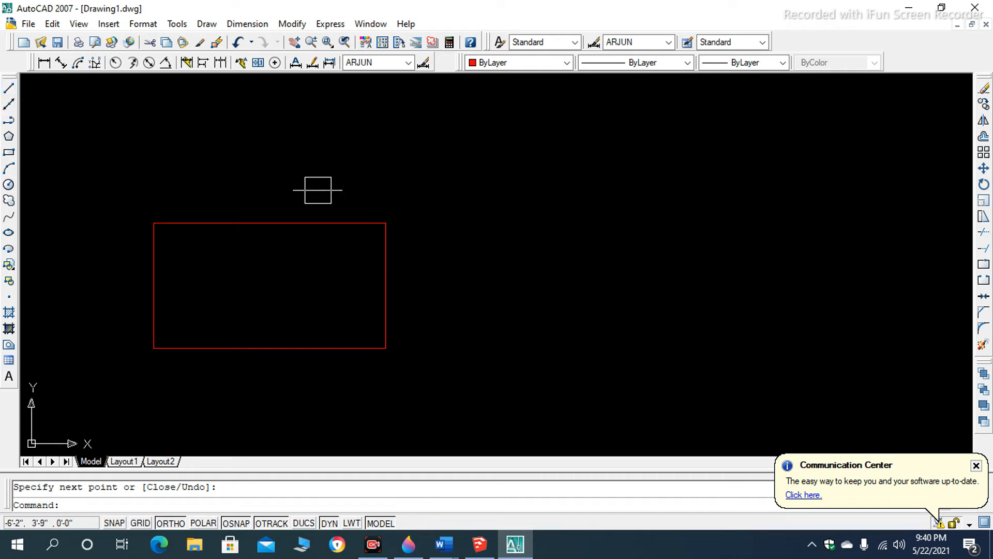
# - Draw a second, taller closed rectangle from four Ortho lines to the right of the first, aligning its last corner with the start point
pyautogui.write('L')
pyautogui.press('Return')
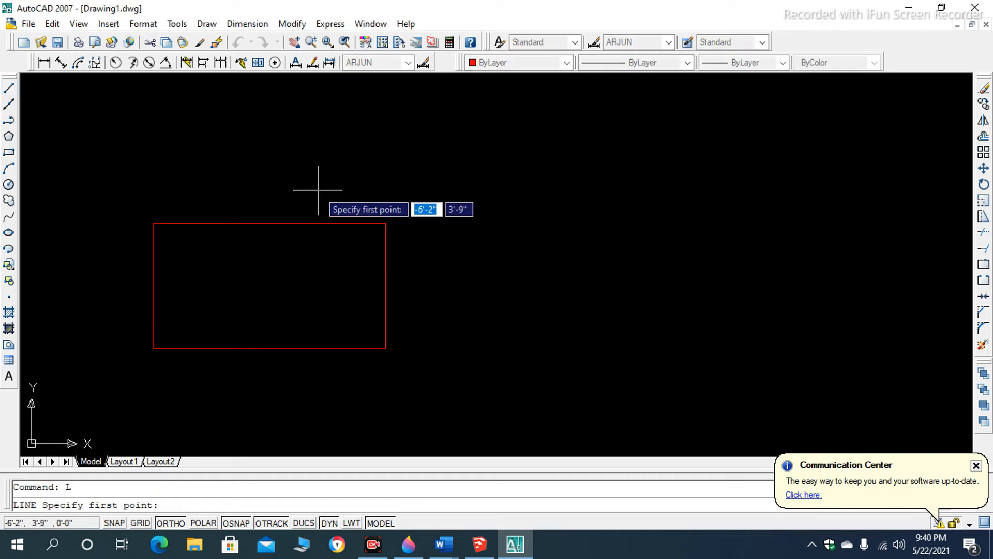
pyautogui.click(494, 195)
pyautogui.click(494, 371)
pyautogui.click(712, 371)
pyautogui.moveTo(493, 196)
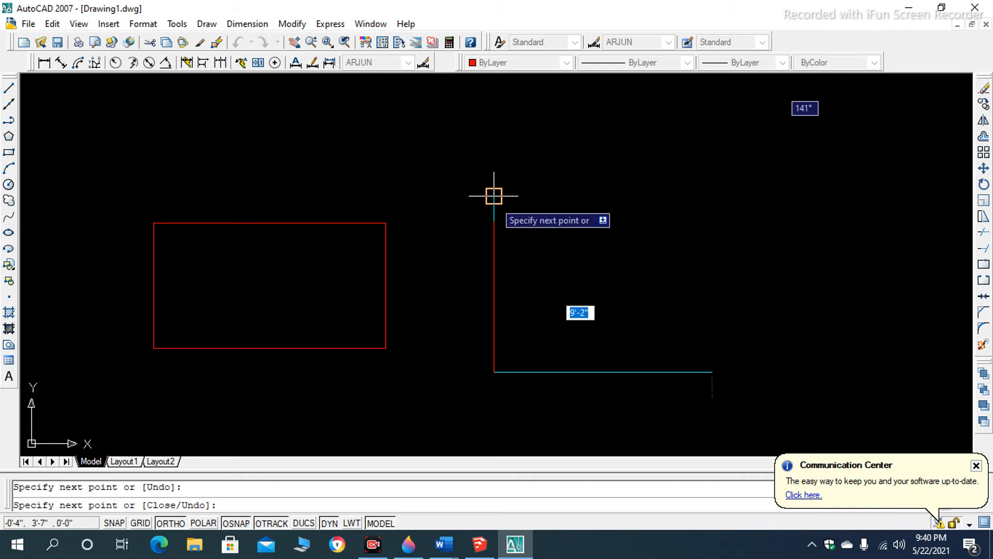
pyautogui.click(712, 196)
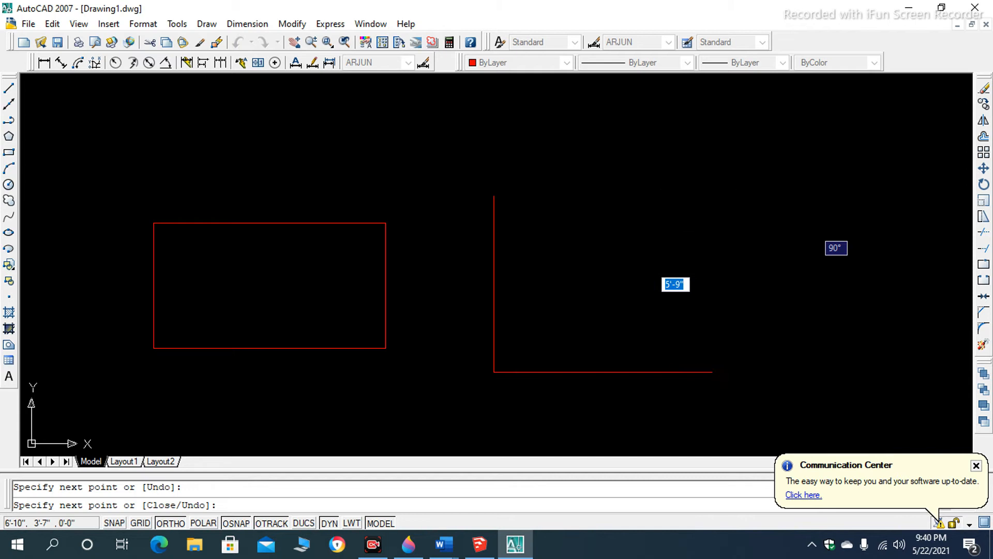
pyautogui.click(494, 196)
pyautogui.press('Return')
# - Try to zoom out further from the two rectangles, consult the command notes in Word, and test zooming in AutoCAD again
pyautogui.scroll(-3, 502, 259)
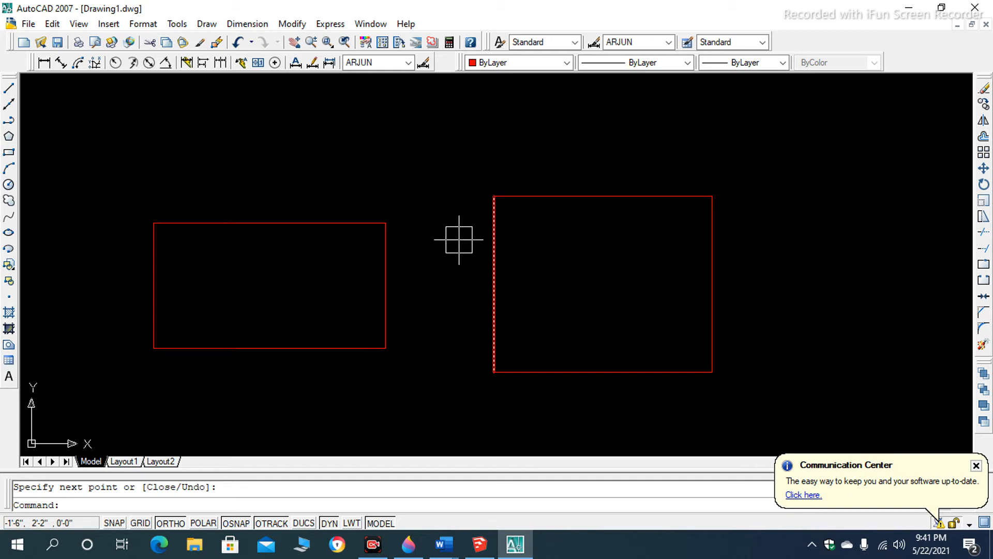
pyautogui.scroll(-2, 458, 237)
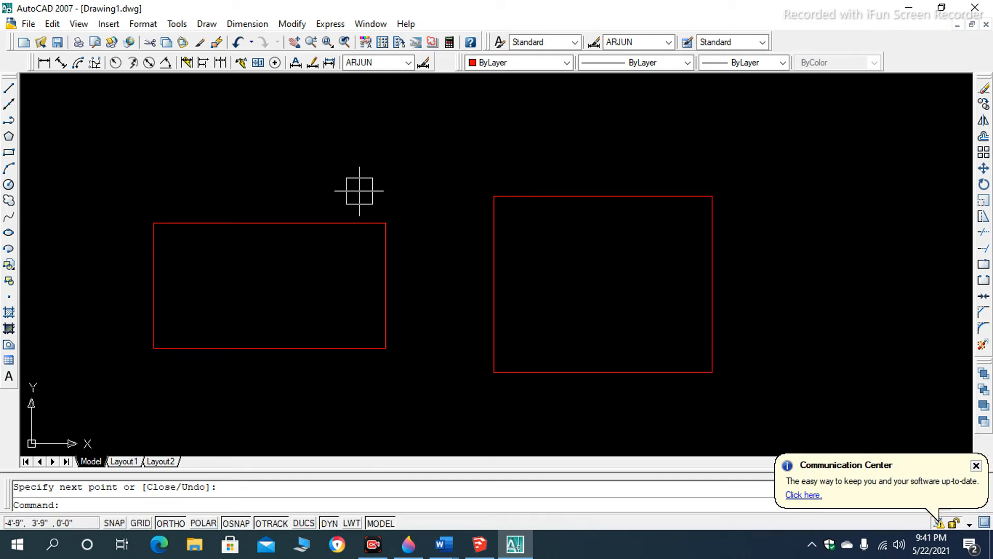
pyautogui.scroll(-1, 331, 191)
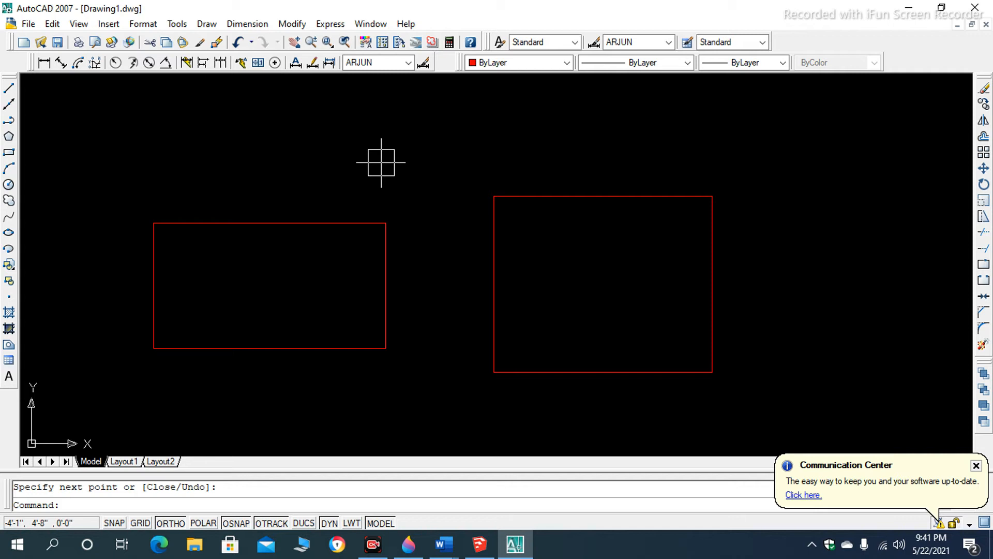
pyautogui.hotkey('alt', 'Tab')
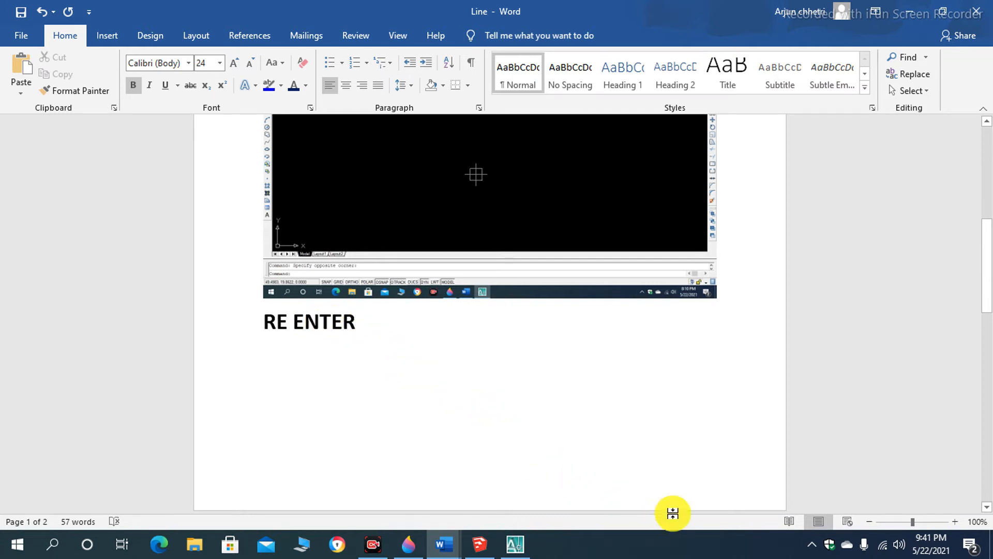
pyautogui.hotkey('alt', 'Tab')
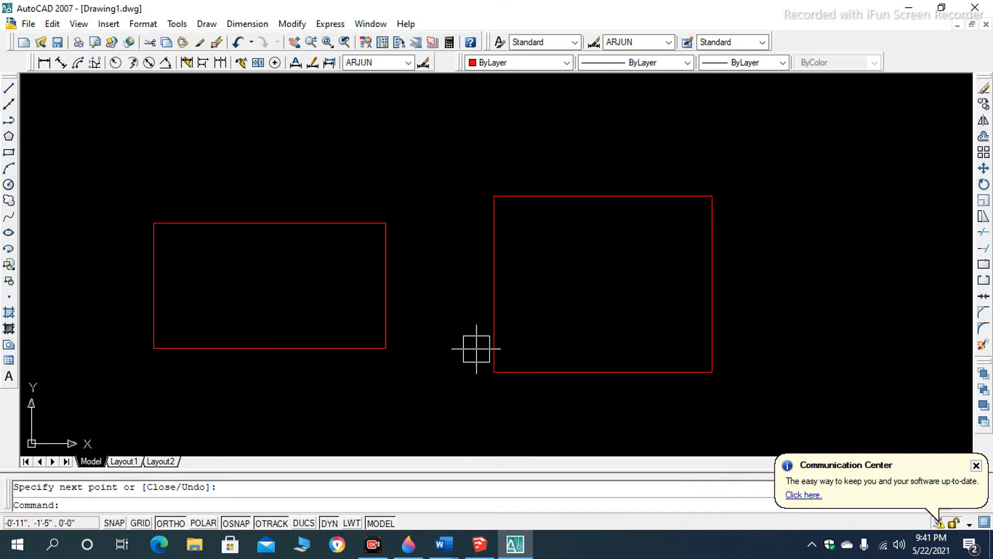
pyautogui.scroll(-3, 430, 315)
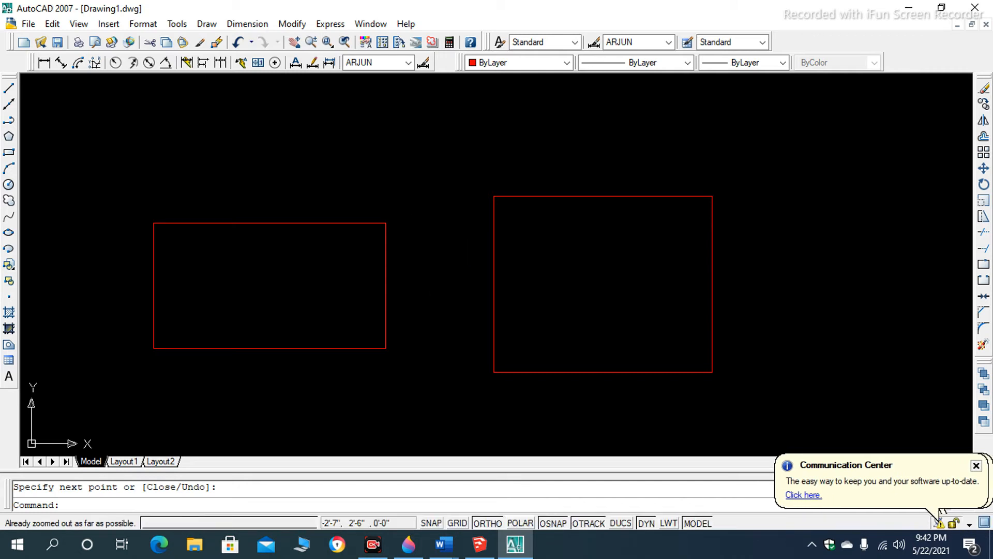
pyautogui.scroll(3, 412, 285)
pyautogui.scroll(-2, 419, 247)
pyautogui.scroll(5, 419, 246)
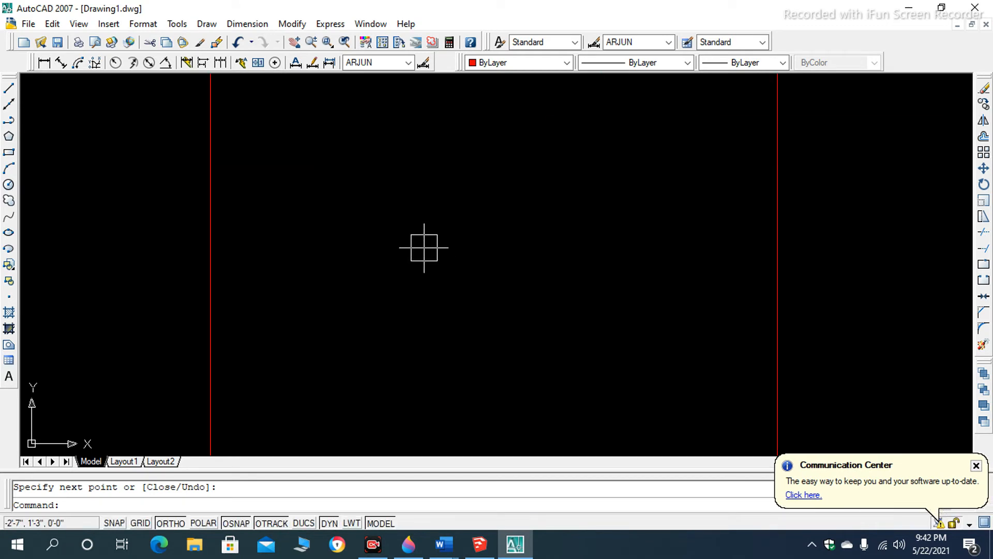
# - Regenerate the model with the RE command to extend the zoom limit, and zoom out further from the two rectangles
pyautogui.scroll(-5, 425, 241)
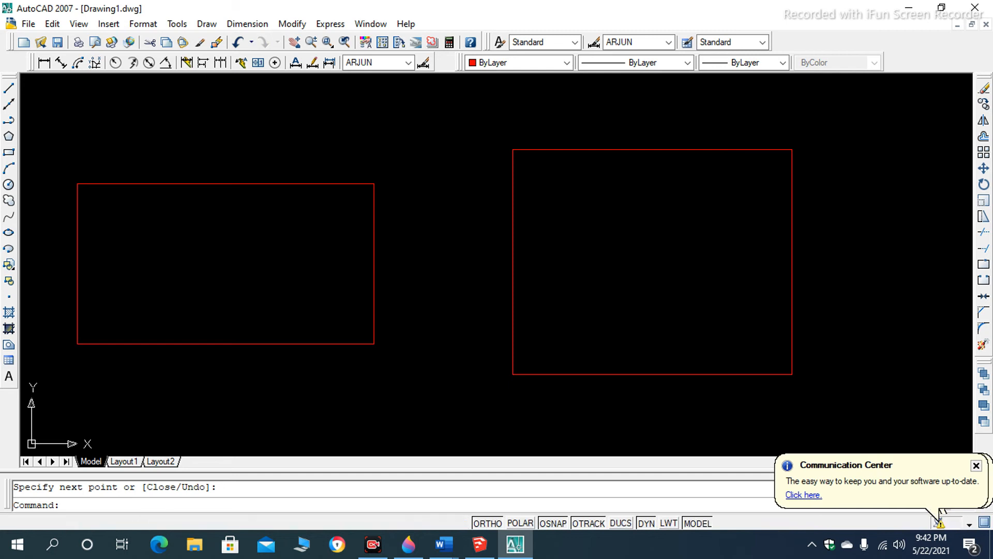
pyautogui.scroll(-2, 430, 254)
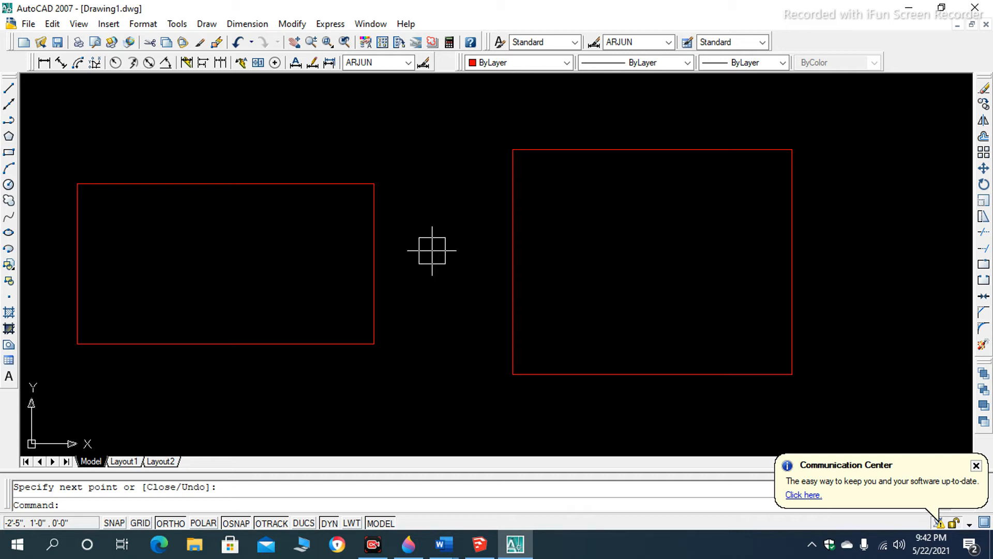
pyautogui.write('RE')
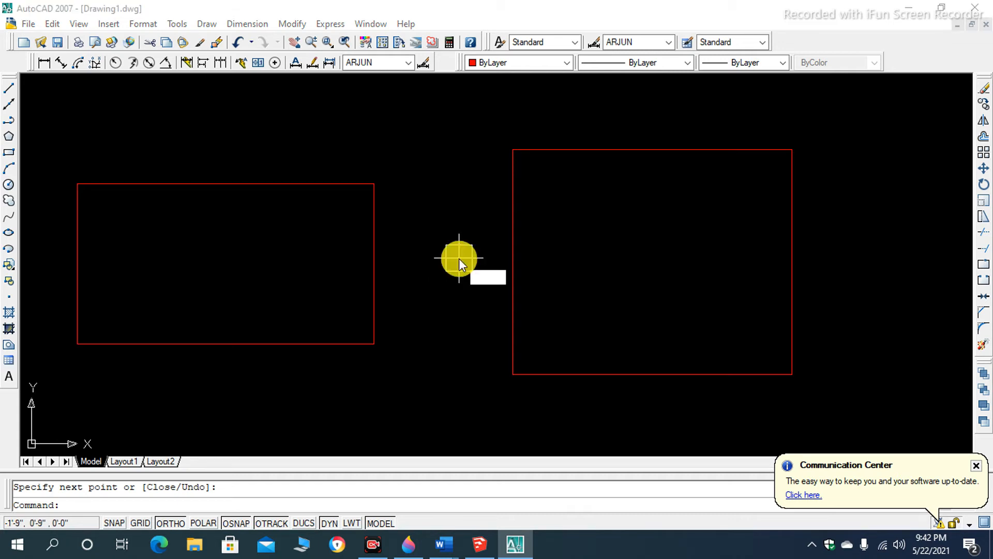
pyautogui.press('Return')
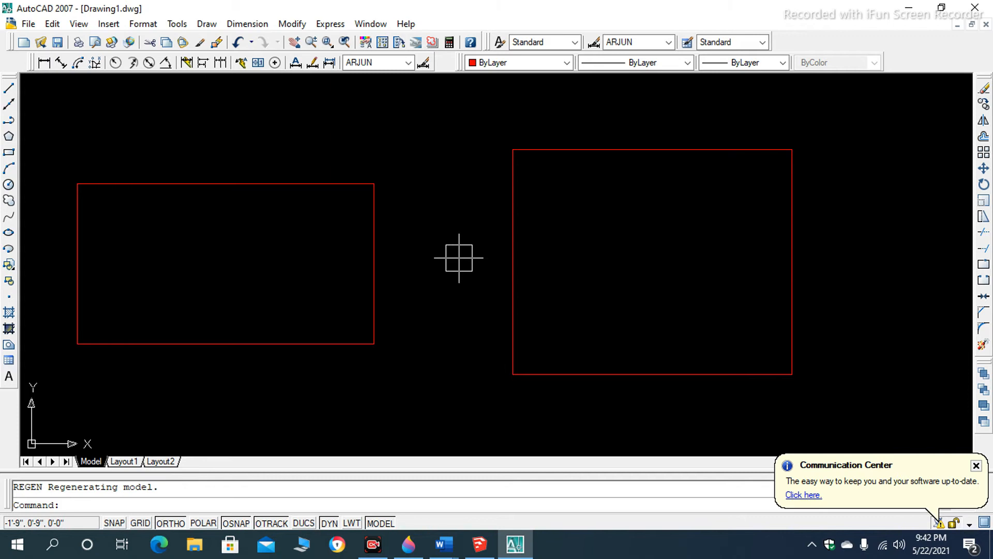
pyautogui.scroll(-5, 459, 258)
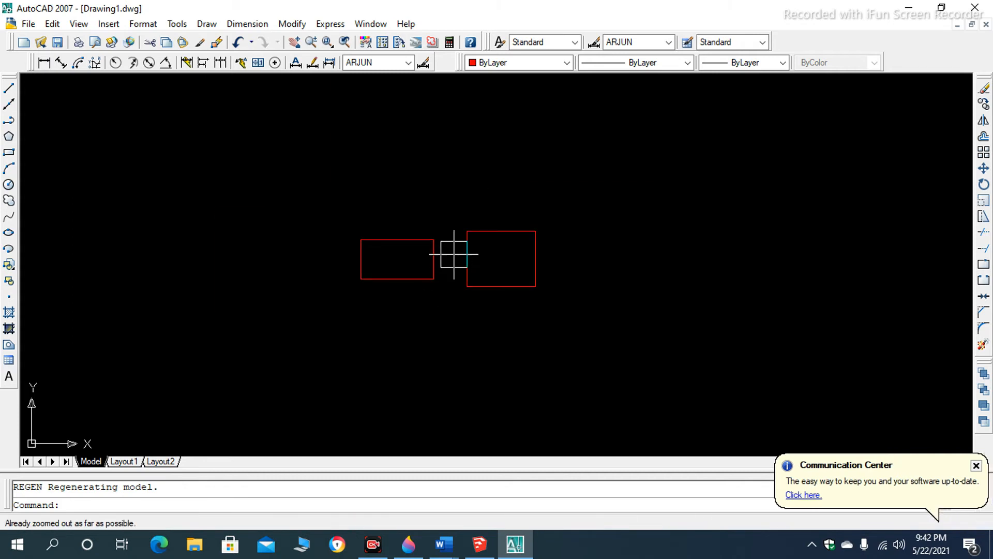
pyautogui.scroll(2, 456, 278)
# - Run RE two more times, zooming out after each regeneration until the rectangles are tiny, and zoom back in on them
pyautogui.write('RE')
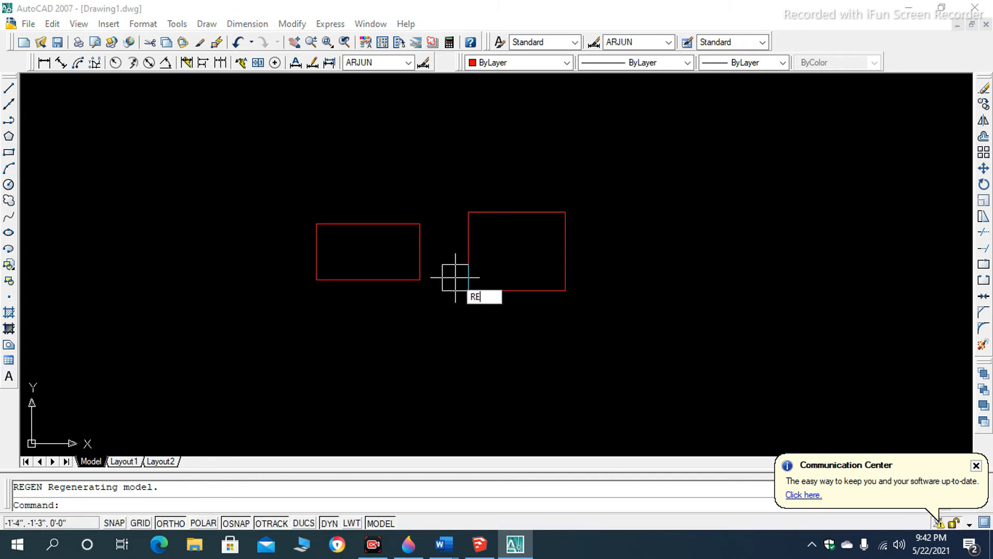
pyautogui.press('Return')
pyautogui.scroll(-5, 455, 277)
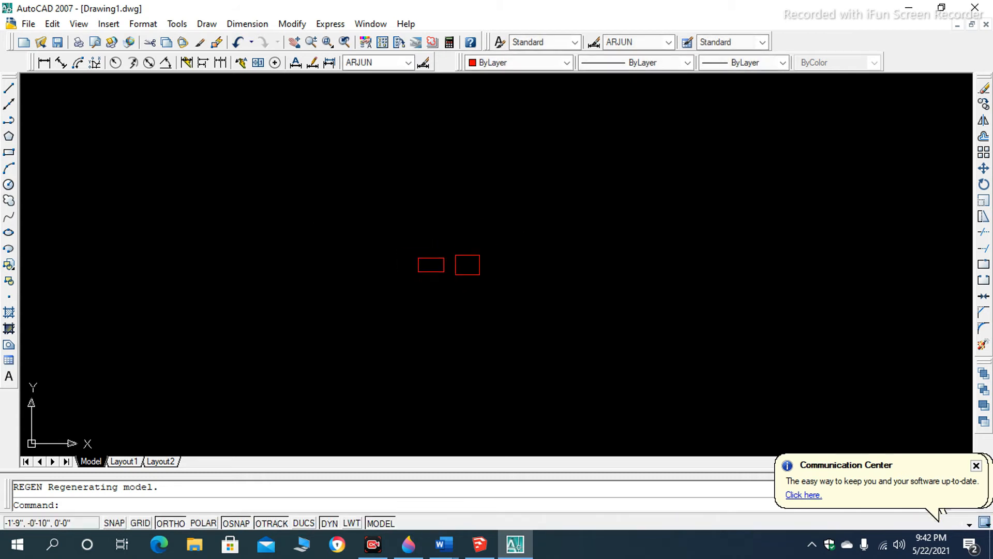
pyautogui.write('R')
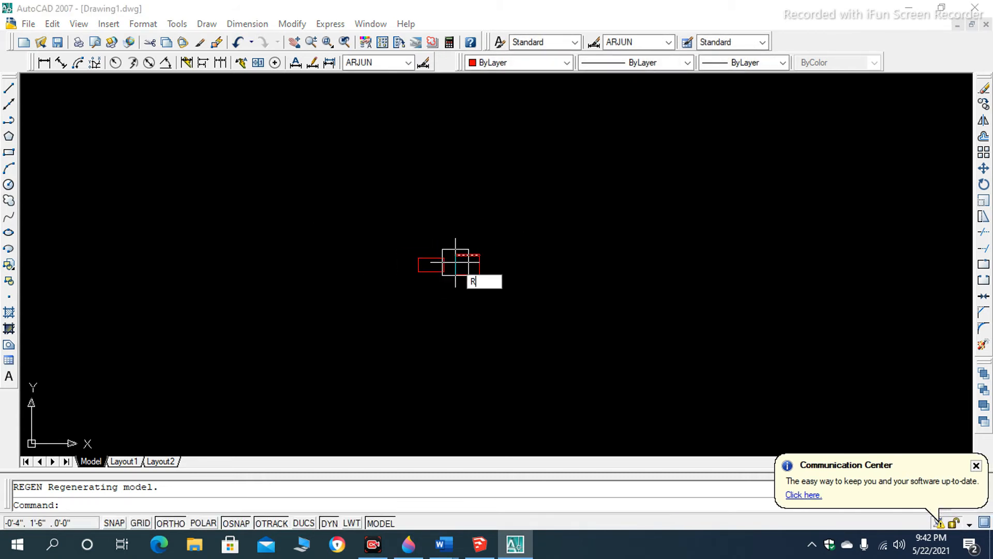
pyautogui.write('E')
pyautogui.press('Return')
pyautogui.scroll(-3, 450, 275)
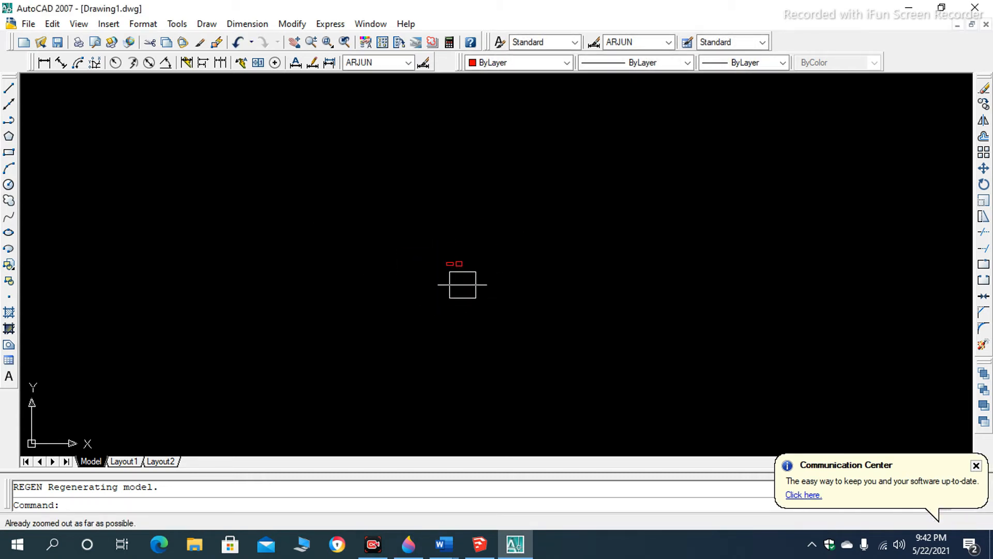
pyautogui.scroll(10, 462, 279)
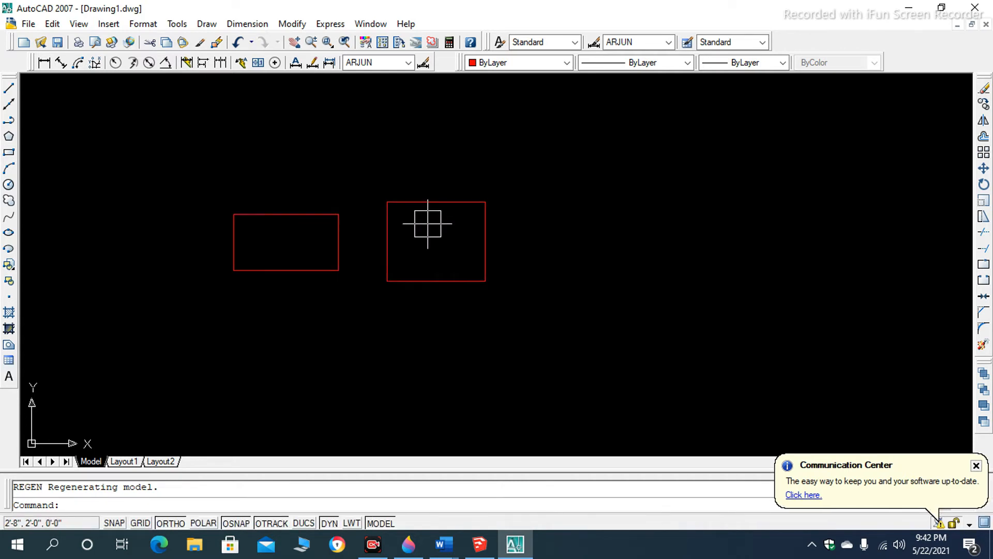
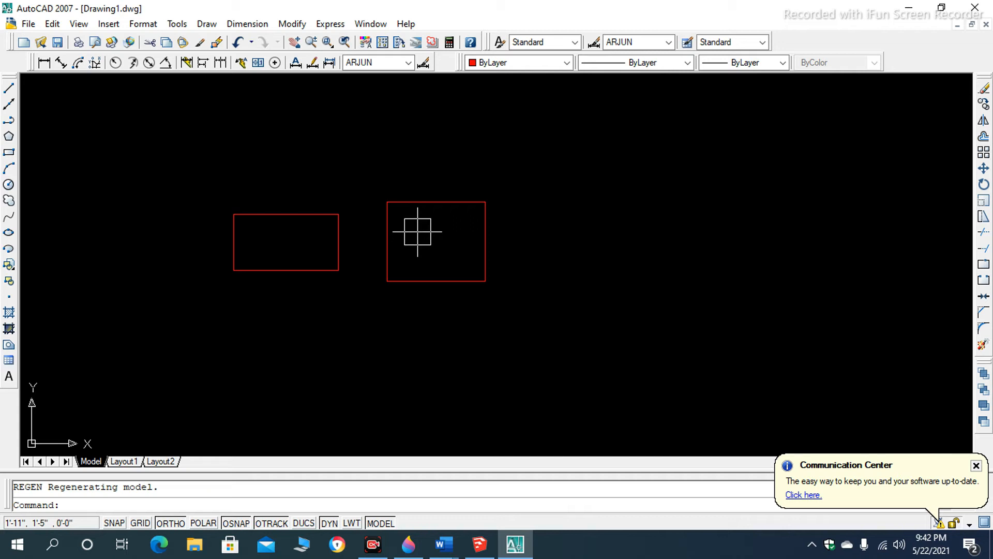
# - Draw a long vertical Ortho line to the right of the two rectangles
pyautogui.scroll(3, 446, 238)
pyautogui.scroll(-8, 434, 212)
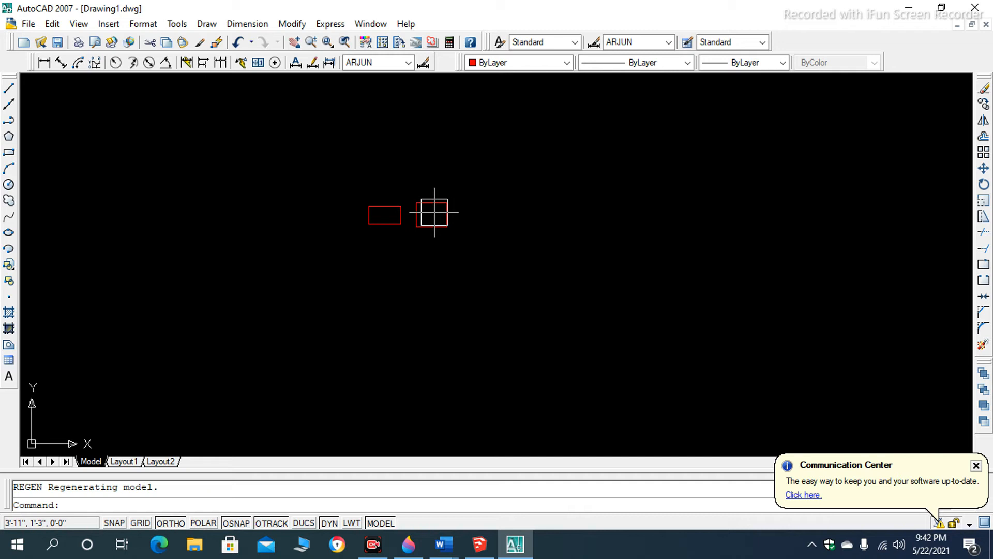
pyautogui.scroll(6, 424, 202)
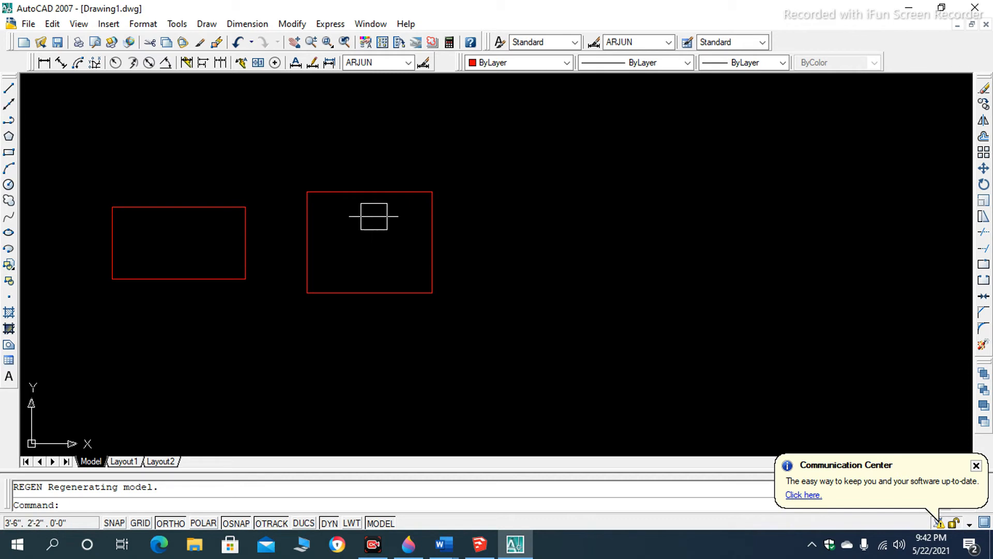
pyautogui.scroll(-6, 404, 206)
pyautogui.write('l')
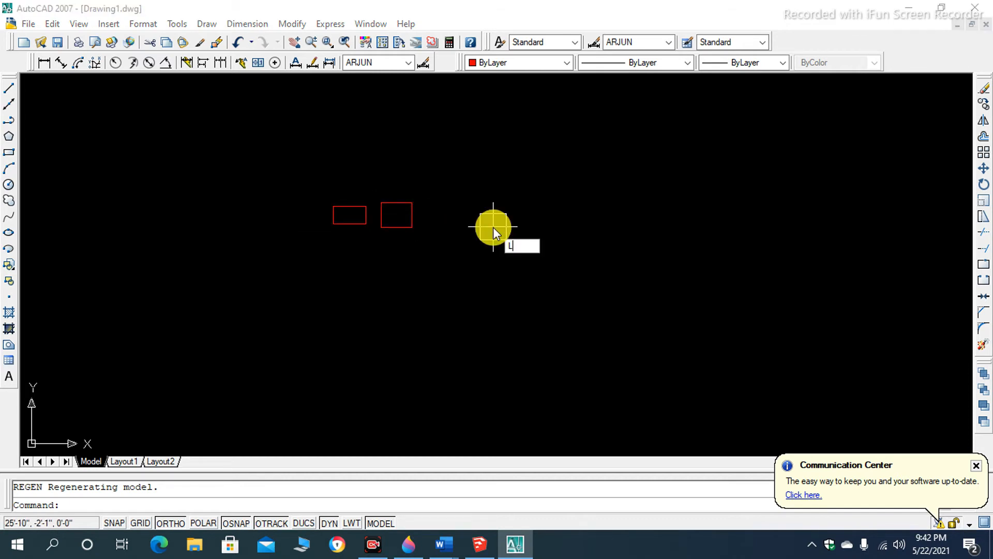
pyautogui.press('Return')
pyautogui.click(526, 126)
pyautogui.click(527, 333)
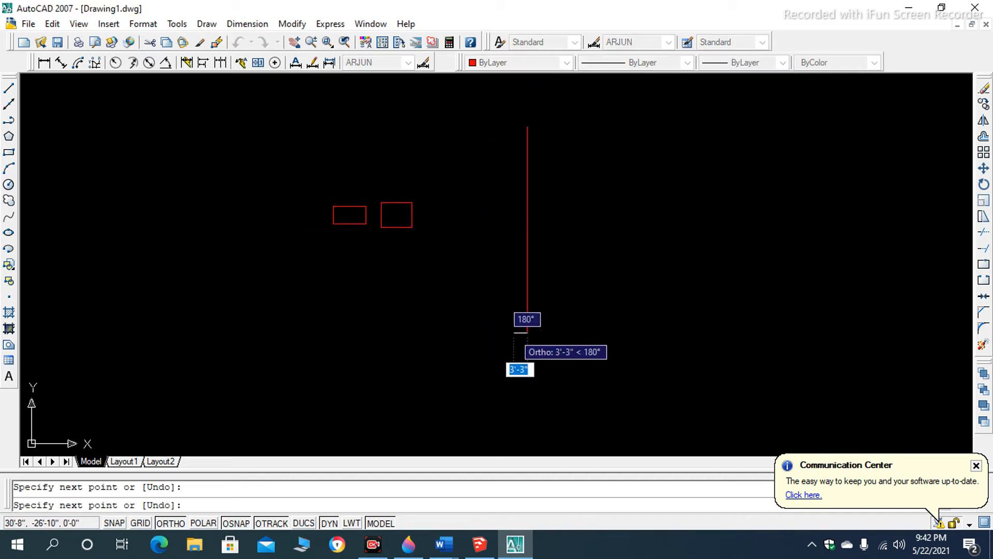
pyautogui.press('Return')
# - Draw a horizontal Ortho line in two collinear segments crossing the upper part of the vertical line
pyautogui.write('l')
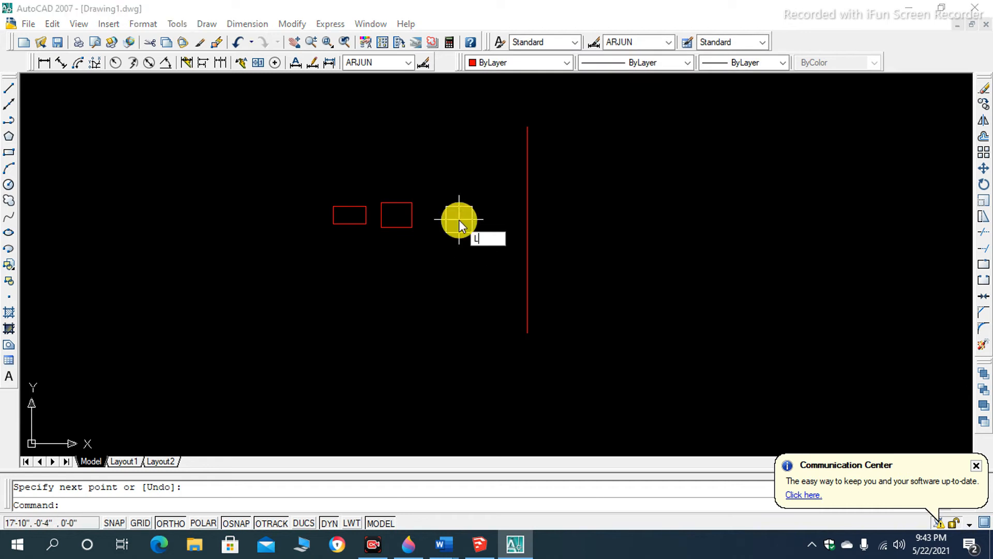
pyautogui.press('Return')
pyautogui.click(455, 195)
pyautogui.click(619, 195)
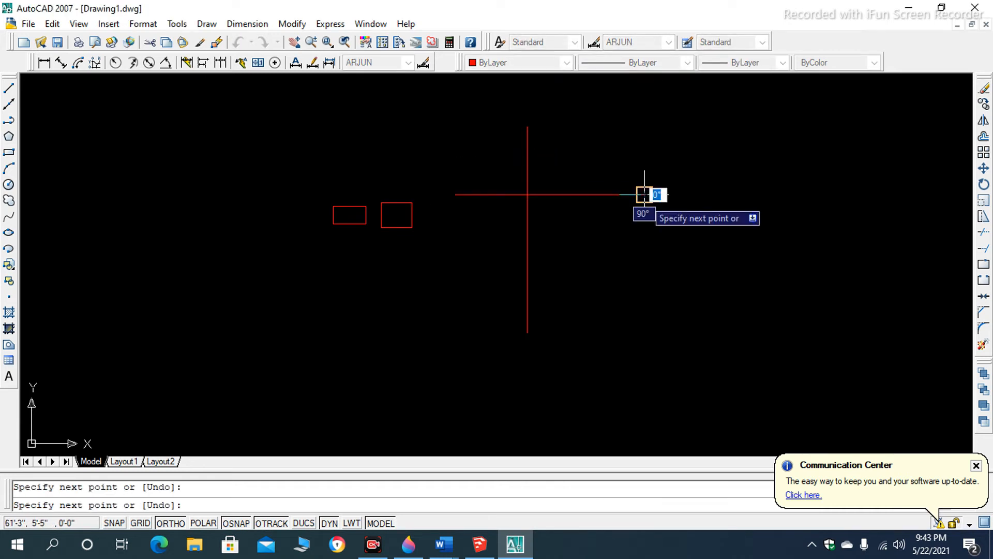
pyautogui.click(645, 194)
pyautogui.press('Return')
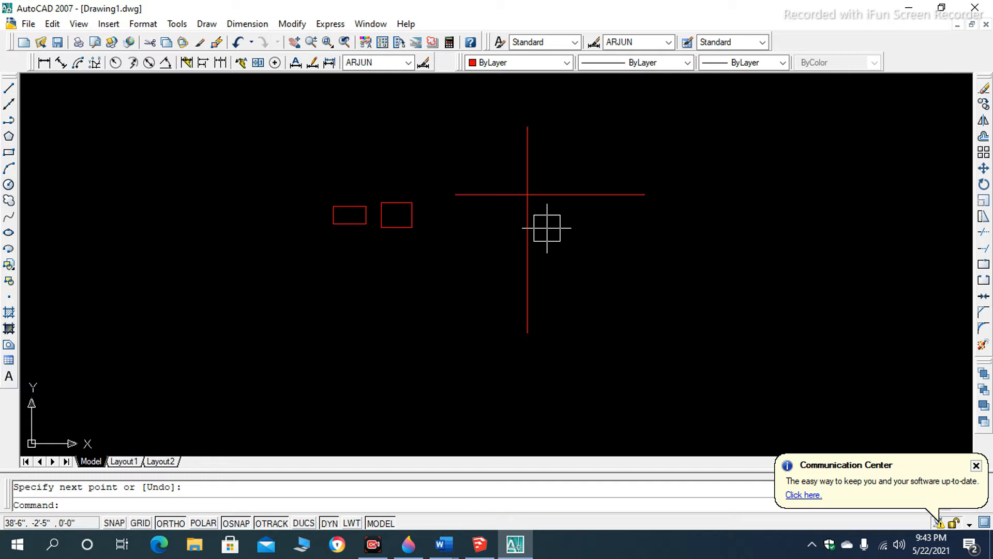
# - Draw a right triangle with a base about 78'-3" long to the right of the crossed lines, finishing it with the Close option
pyautogui.scroll(-5, 519, 184)
pyautogui.scroll(5, 585, 186)
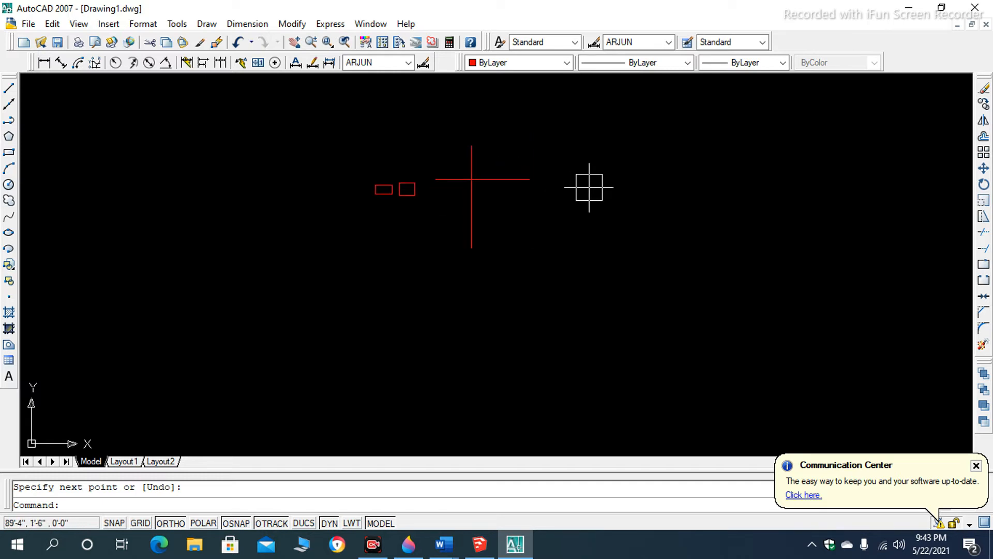
pyautogui.scroll(-3, 310, 207)
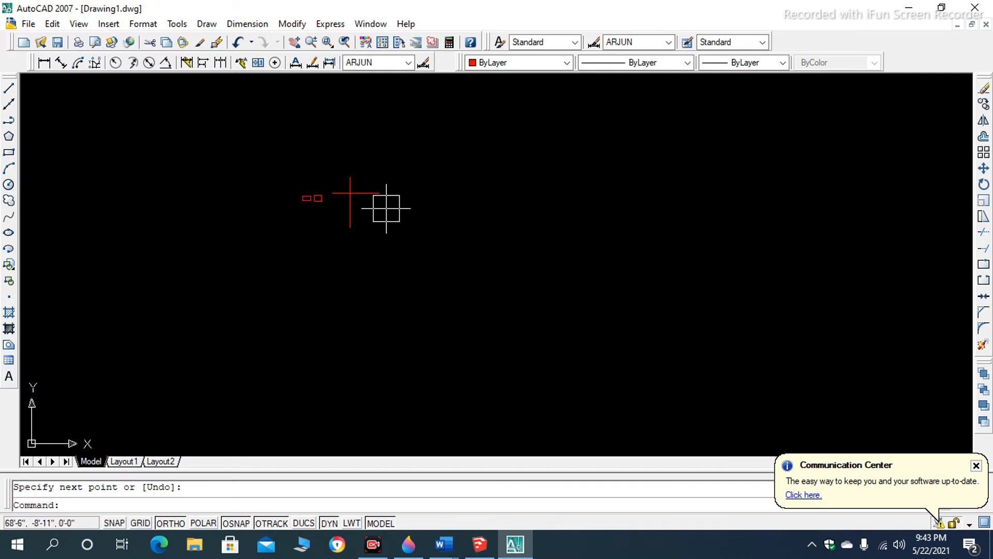
pyautogui.write('l')
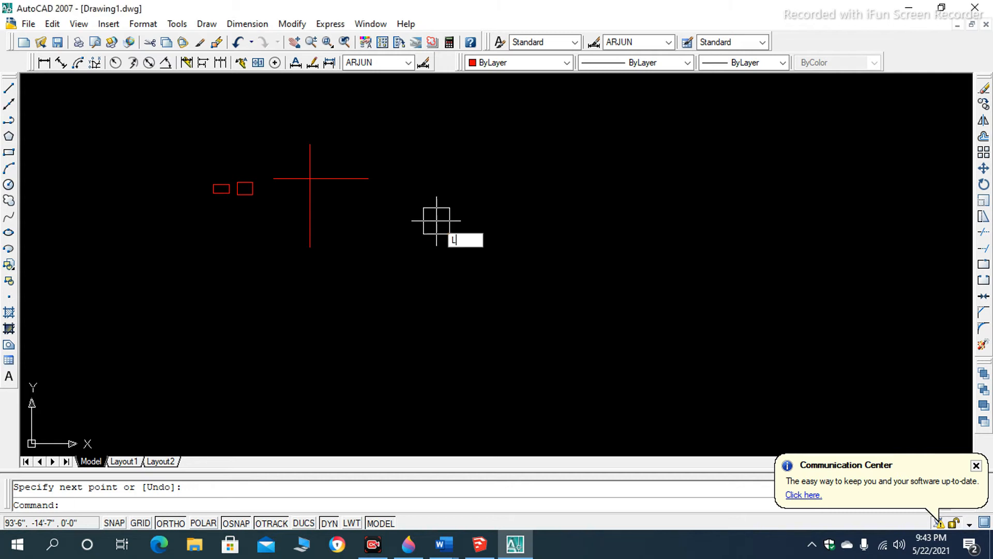
pyautogui.press('Return')
pyautogui.click(439, 219)
pyautogui.click(438, 328)
pyautogui.click(604, 329)
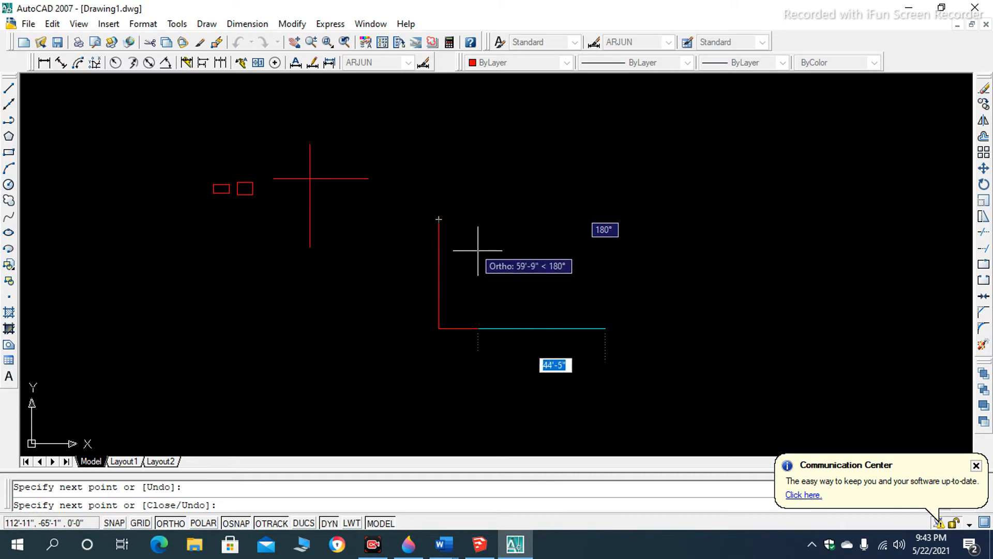
pyautogui.click(439, 219)
pyautogui.press('Return')
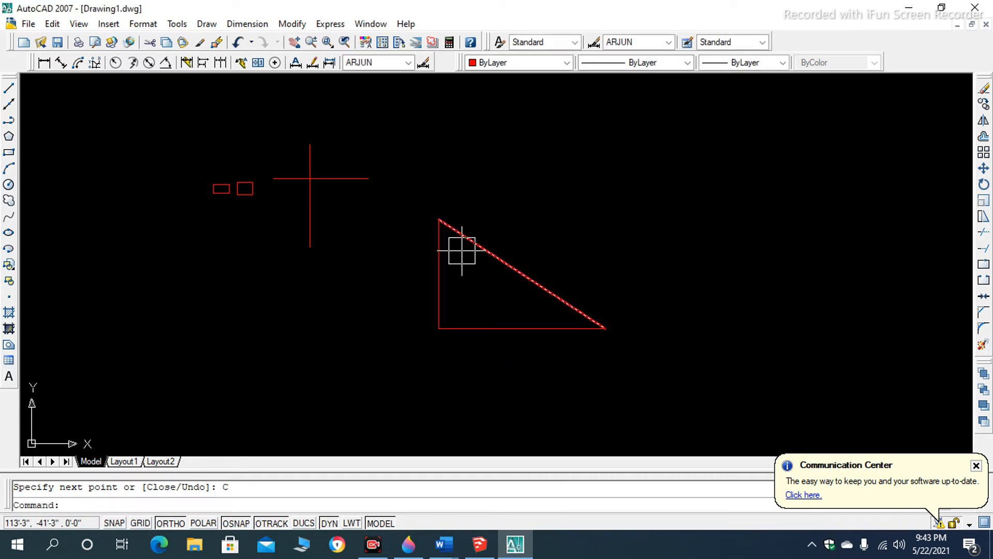
# - Zoom out and in around the rectangles, crossed lines and triangle to examine them at different scales
pyautogui.scroll(-3, 468, 264)
pyautogui.scroll(6, 468, 264)
pyautogui.scroll(-5, 511, 291)
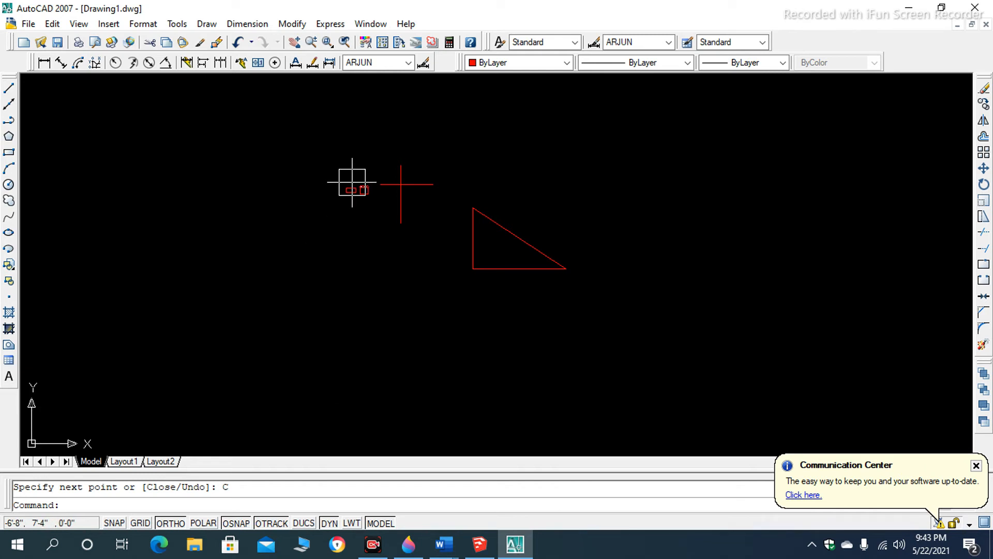
pyautogui.scroll(2, 522, 235)
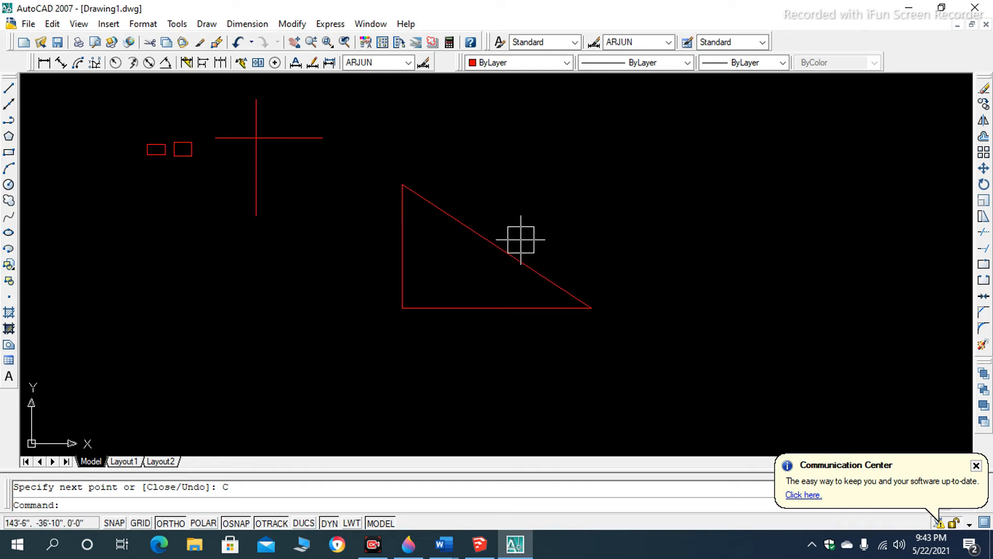
pyautogui.scroll(-3, 503, 215)
pyautogui.scroll(3, 500, 222)
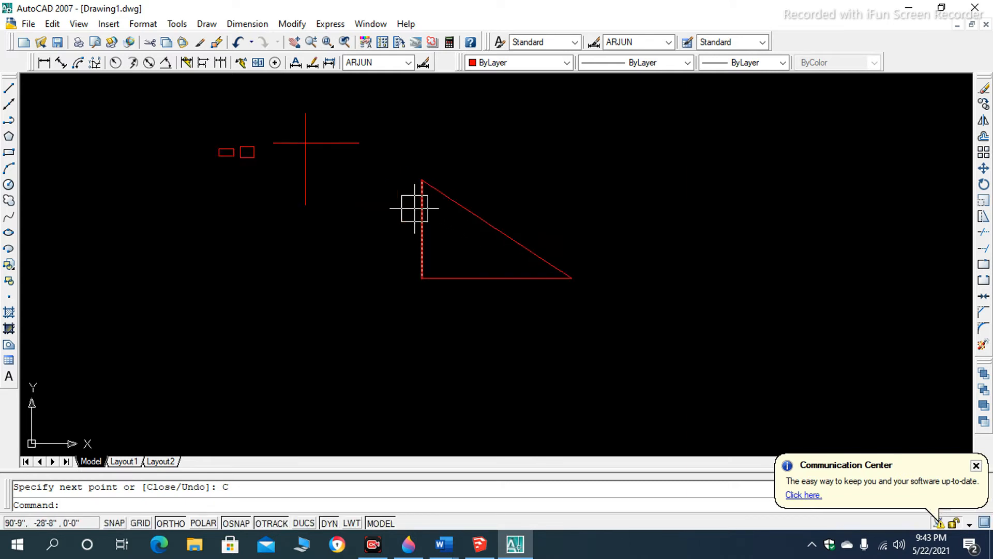
pyautogui.scroll(3, 257, 166)
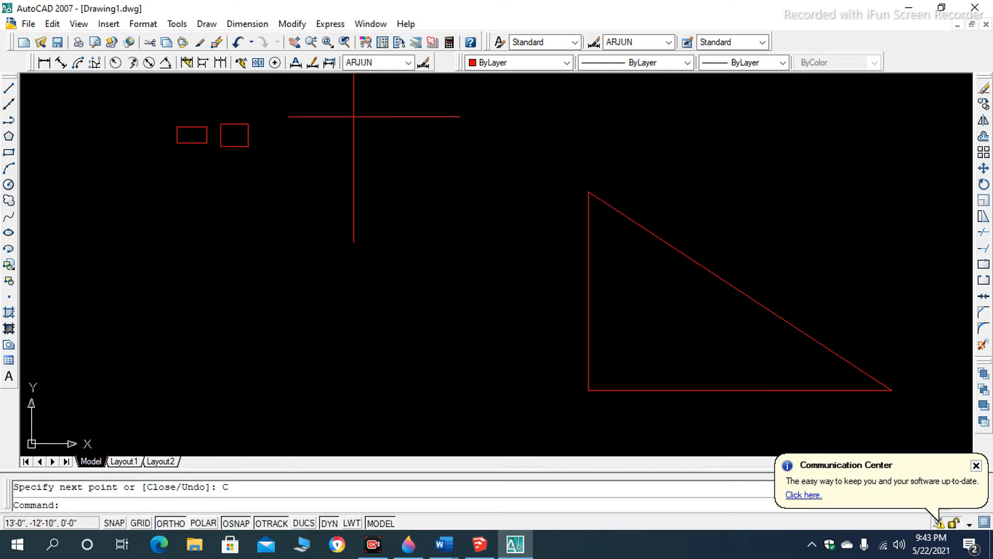
pyautogui.scroll(-5, 290, 199)
pyautogui.scroll(3, 564, 290)
pyautogui.scroll(3, 455, 213)
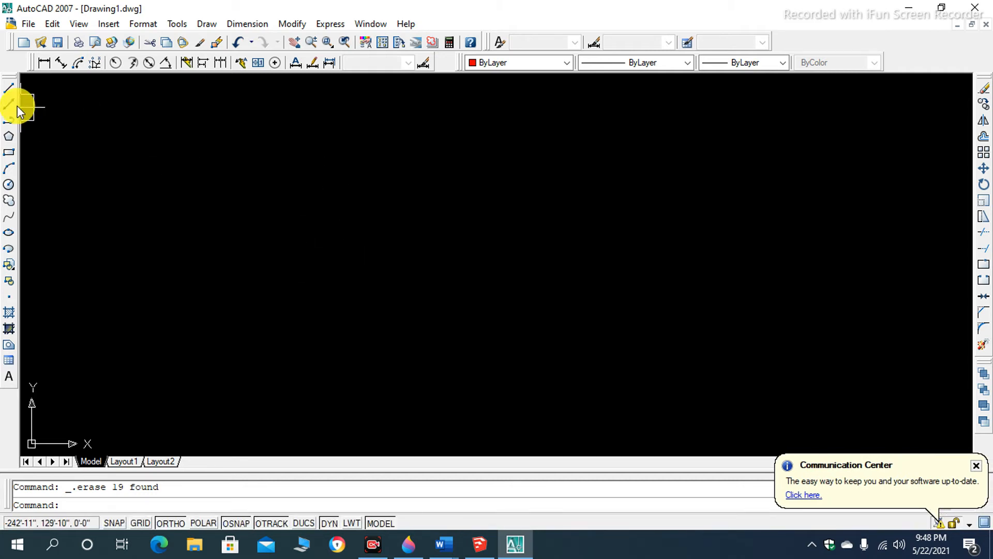
# - Draw a single long horizontal Ortho line across the upper part of the empty drawing with the Line tool
pyautogui.click(8, 89)
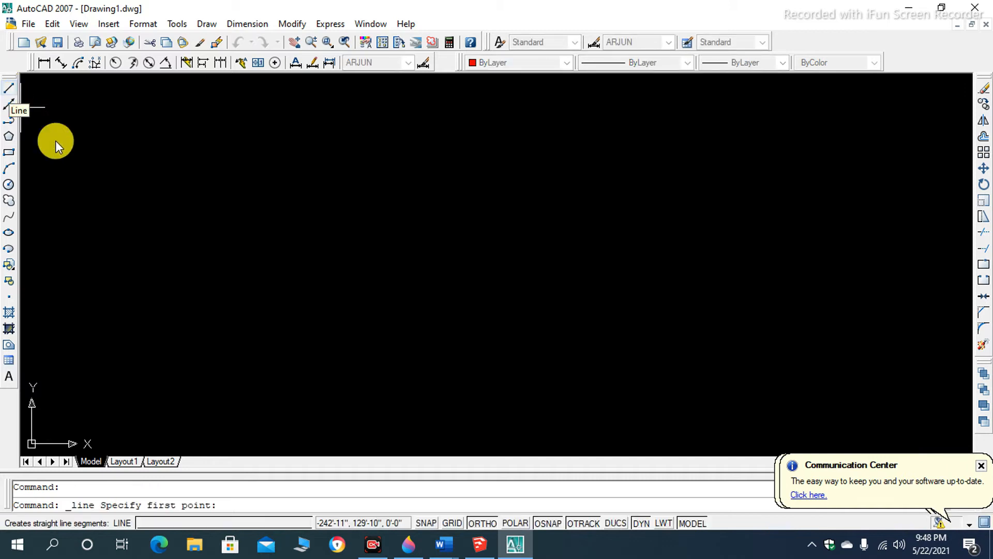
pyautogui.click(174, 196)
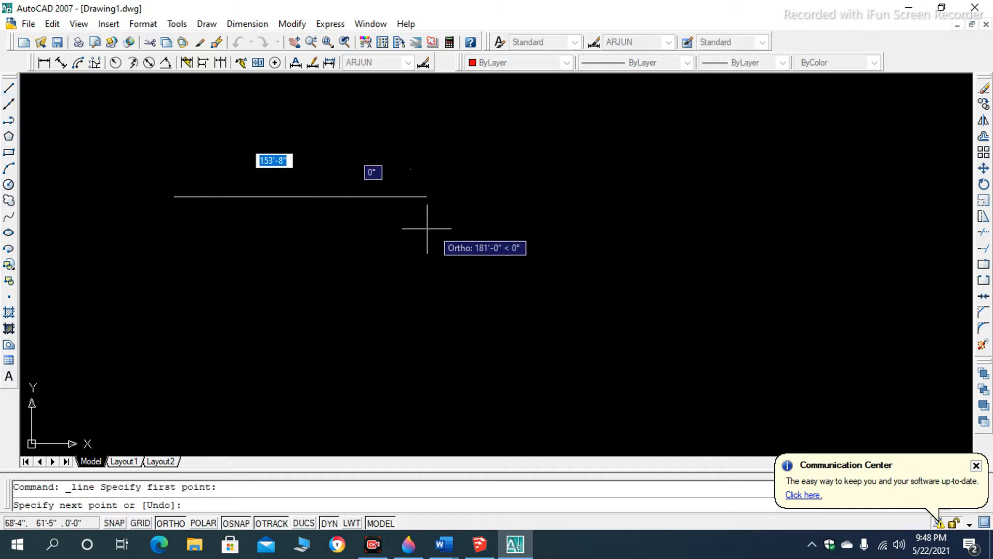
pyautogui.click(506, 231)
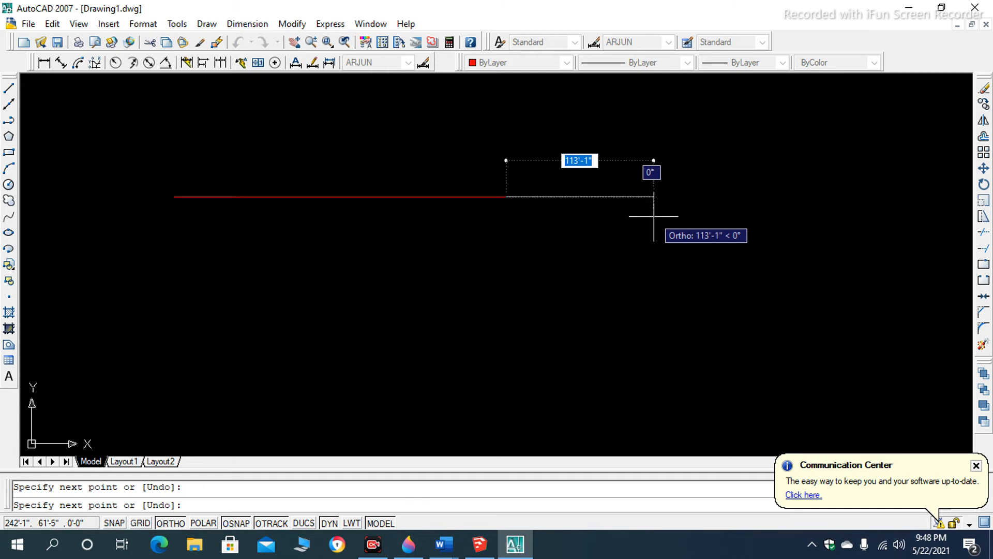
pyautogui.press('Escape')
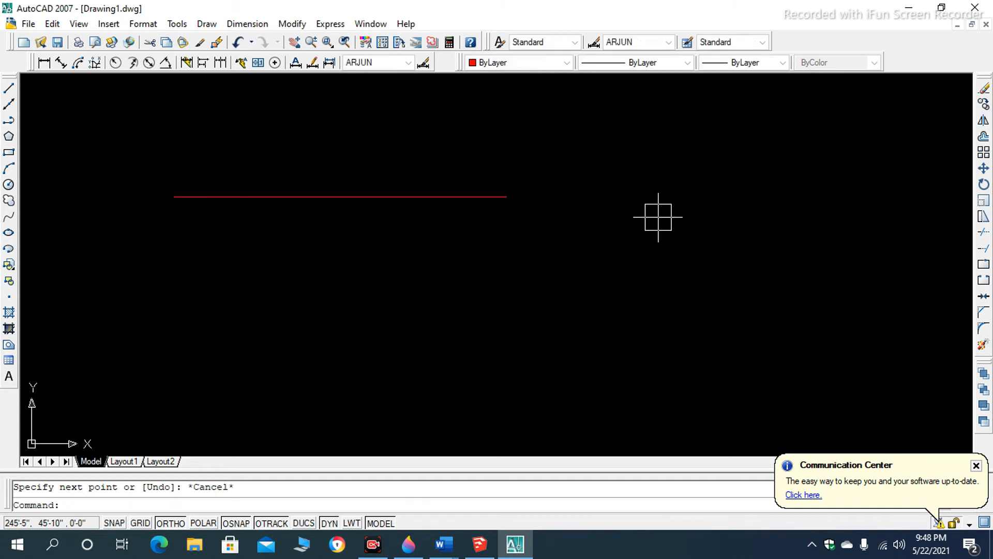
# - Draw a second horizontal Ortho line exactly 10' long below the first line
pyautogui.click(219, 317)
pyautogui.write('L')
pyautogui.press('Return')
pyautogui.click(207, 275)
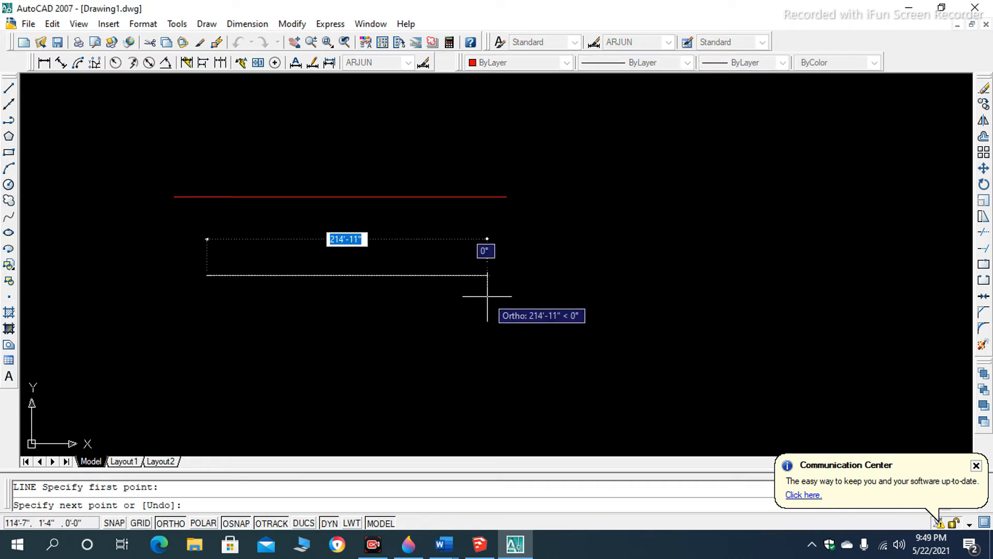
pyautogui.write("10'")
pyautogui.press('Return')
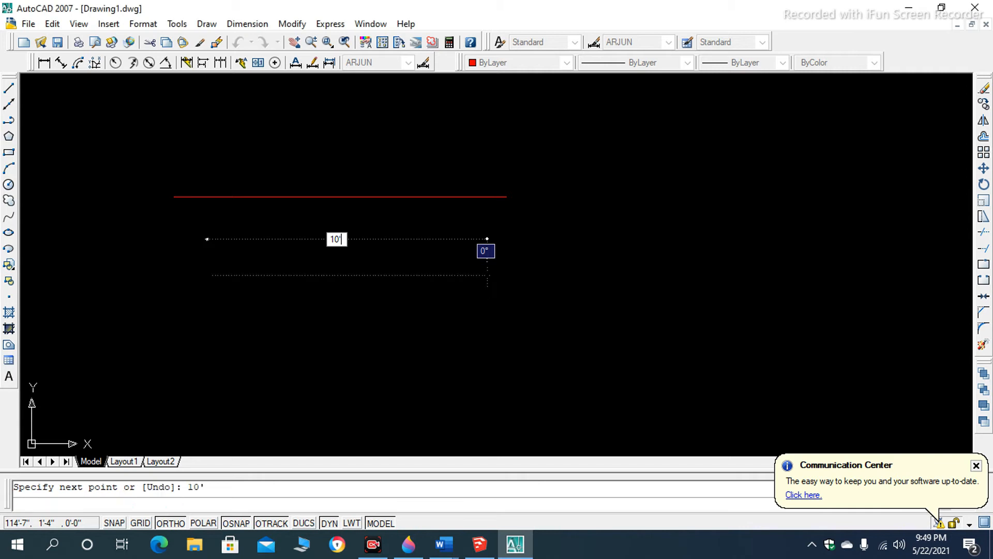
pyautogui.press('Return')
# - Add an aligned dimension between the endpoints of the 10' line, placing it above the line
pyautogui.scroll(10, 197, 271)
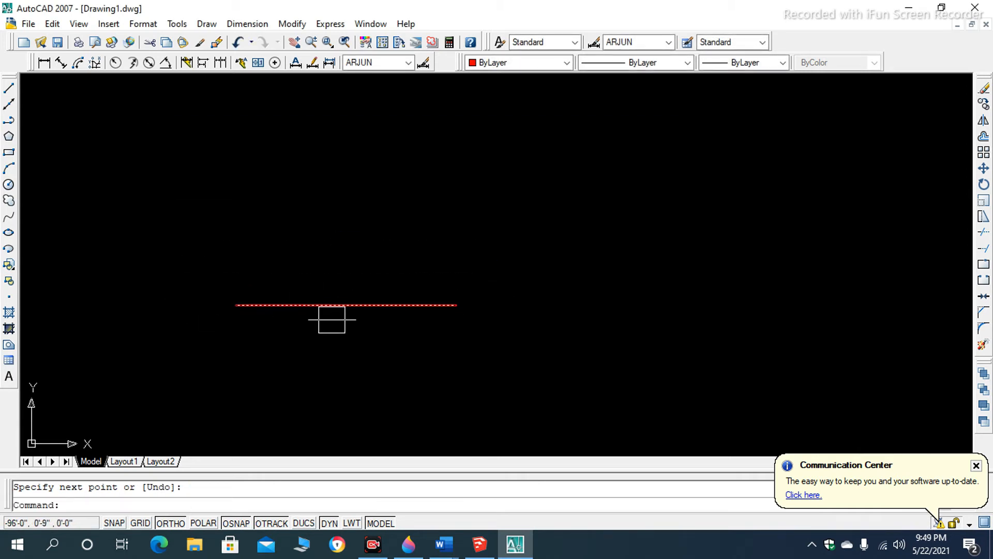
pyautogui.scroll(-5, 377, 255)
pyautogui.scroll(4, 343, 302)
pyautogui.scroll(5, 352, 262)
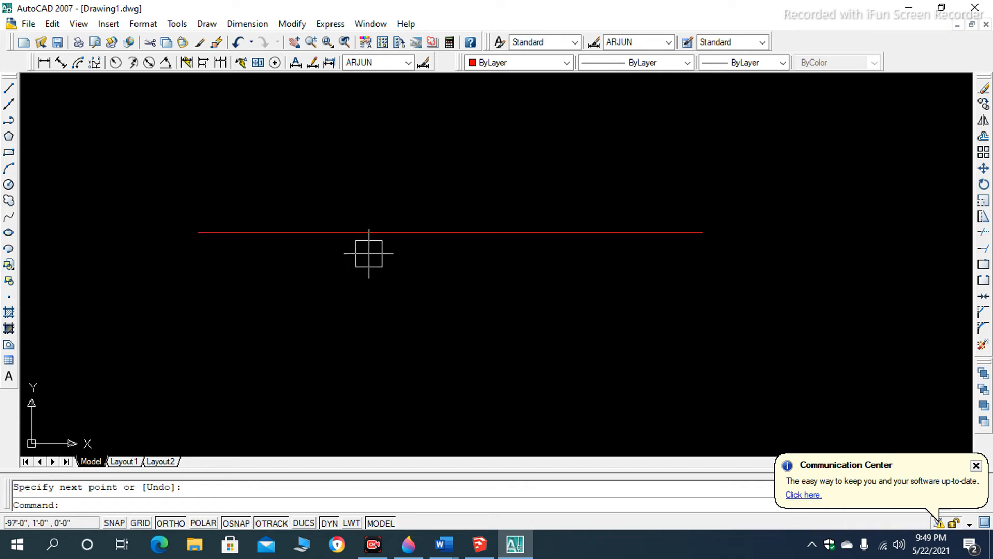
pyautogui.click(380, 235)
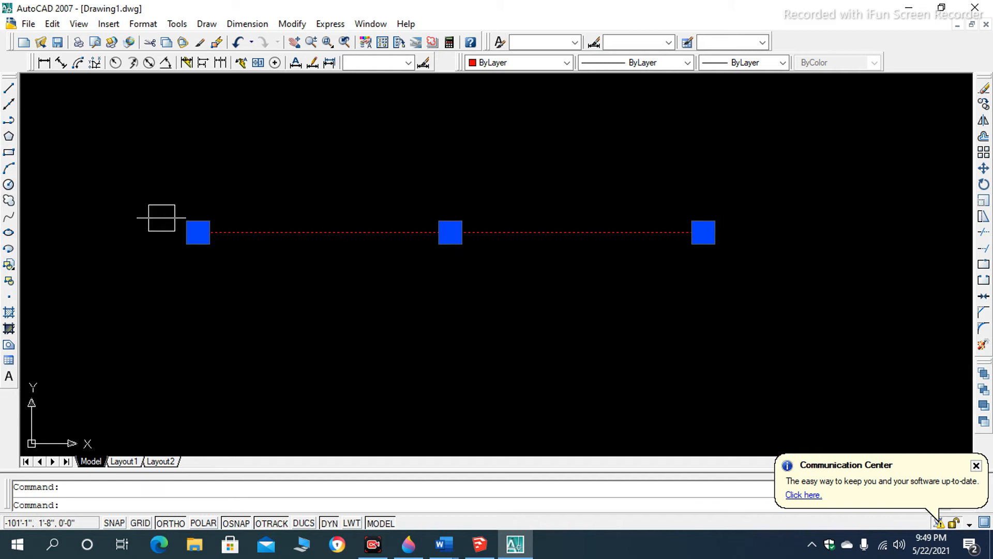
pyautogui.click(61, 62)
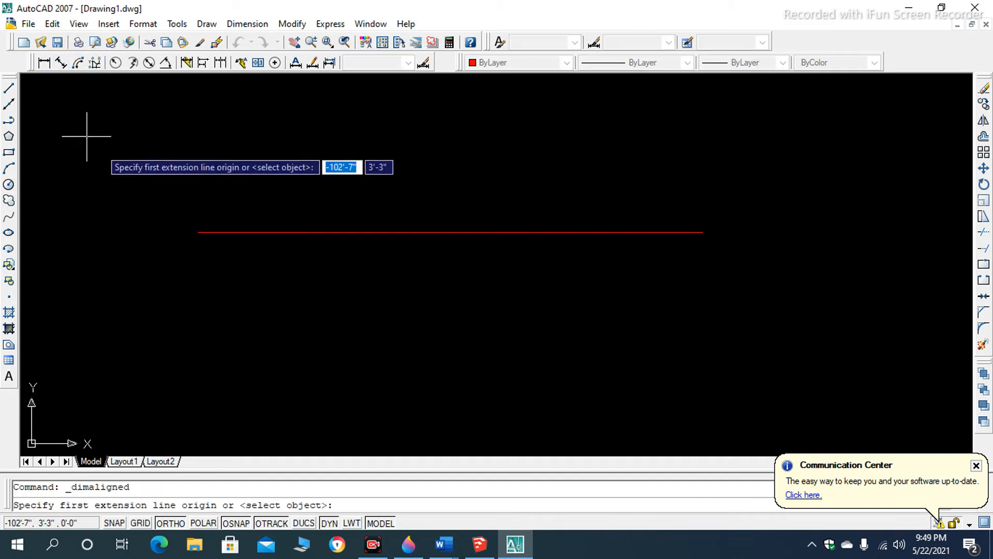
pyautogui.click(198, 232)
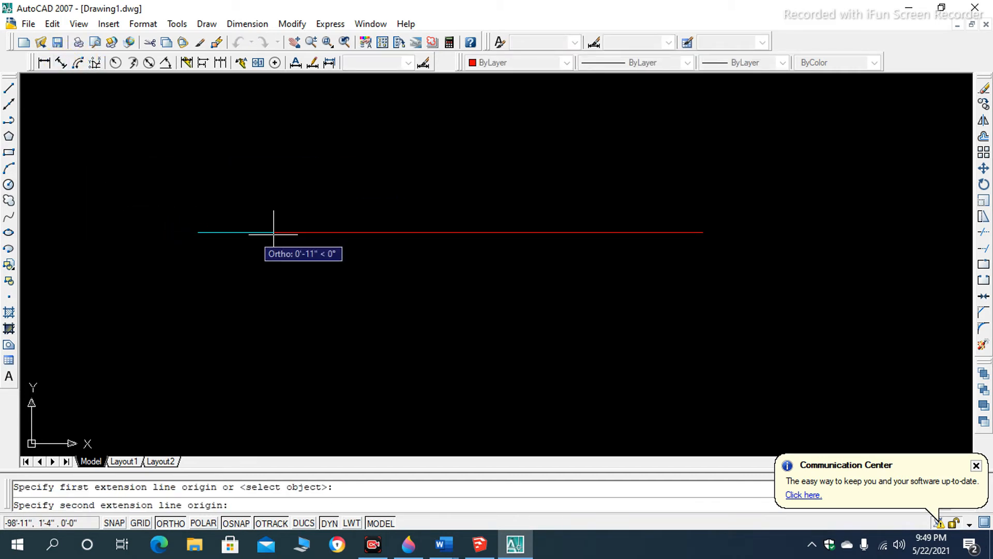
pyautogui.click(703, 232)
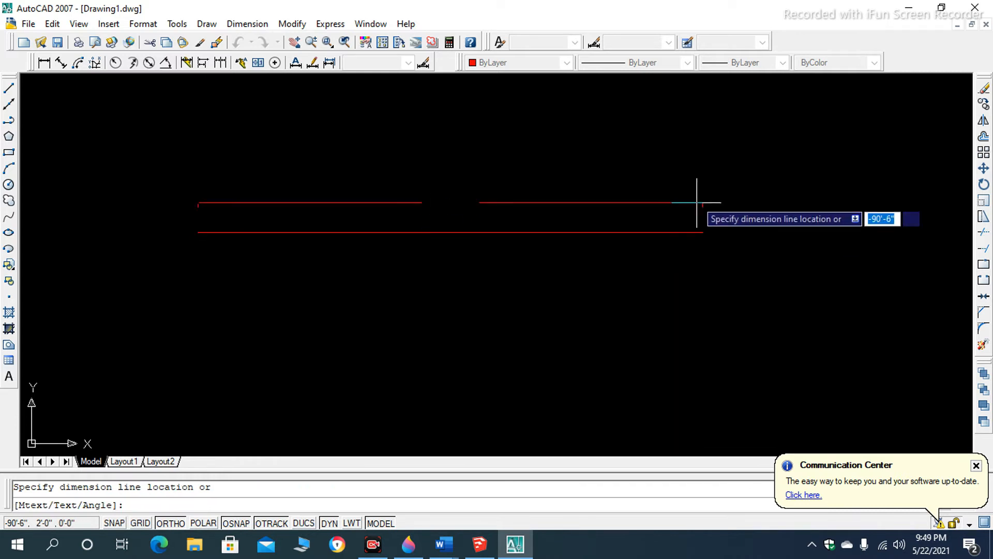
pyautogui.click(684, 156)
pyautogui.scroll(-6, 409, 235)
pyautogui.scroll(5, 423, 228)
# - Erase the aligned dimension above the 10' line
pyautogui.click(428, 220)
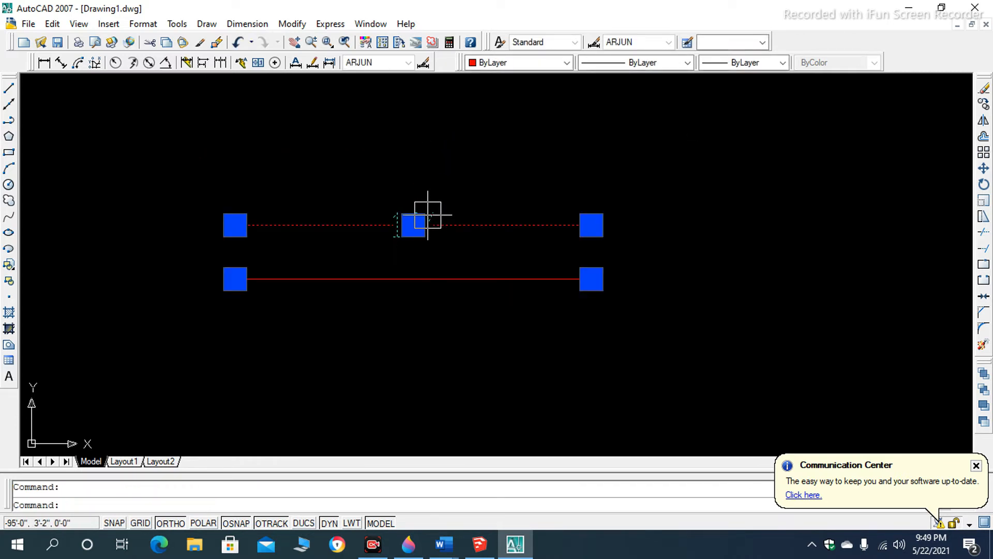
pyautogui.press('Delete')
pyautogui.scroll(-6, 428, 214)
pyautogui.scroll(3, 433, 229)
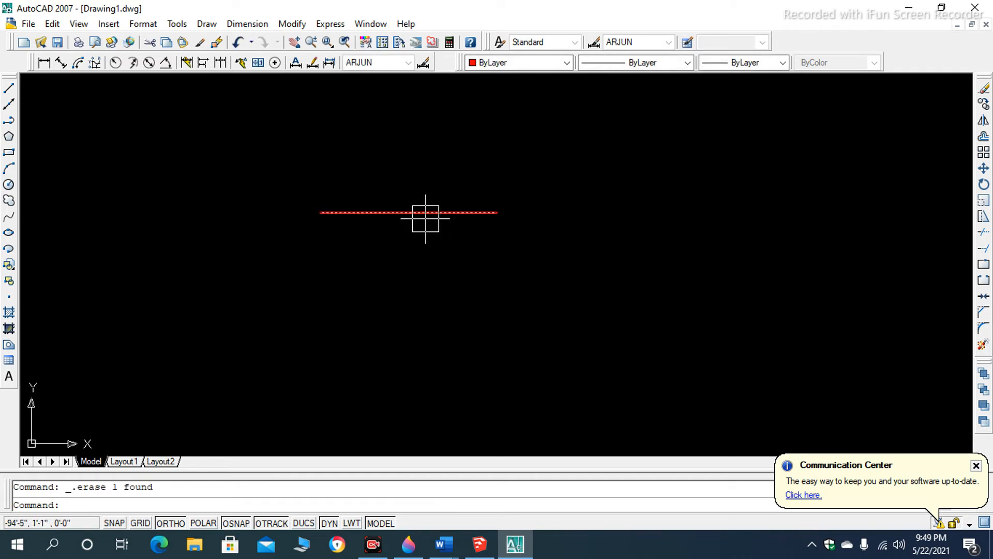
pyautogui.scroll(5, 388, 224)
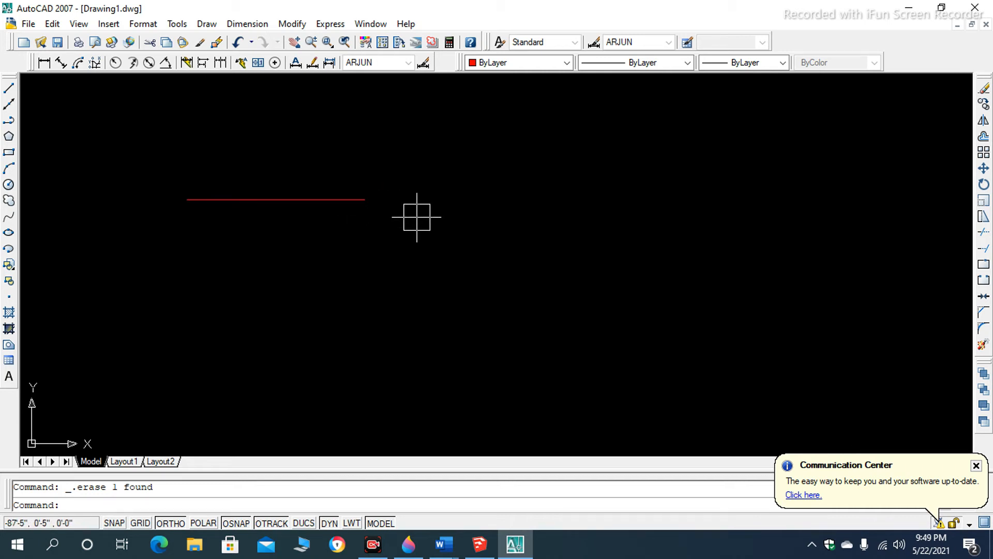
# - Draw a rectangle about 12'-2" by 7'-7" from four Ortho lines to the right of the 10' line, tracking its last corner from the start point
pyautogui.write('l')
pyautogui.press('Return')
pyautogui.click(509, 195)
pyautogui.click(527, 330)
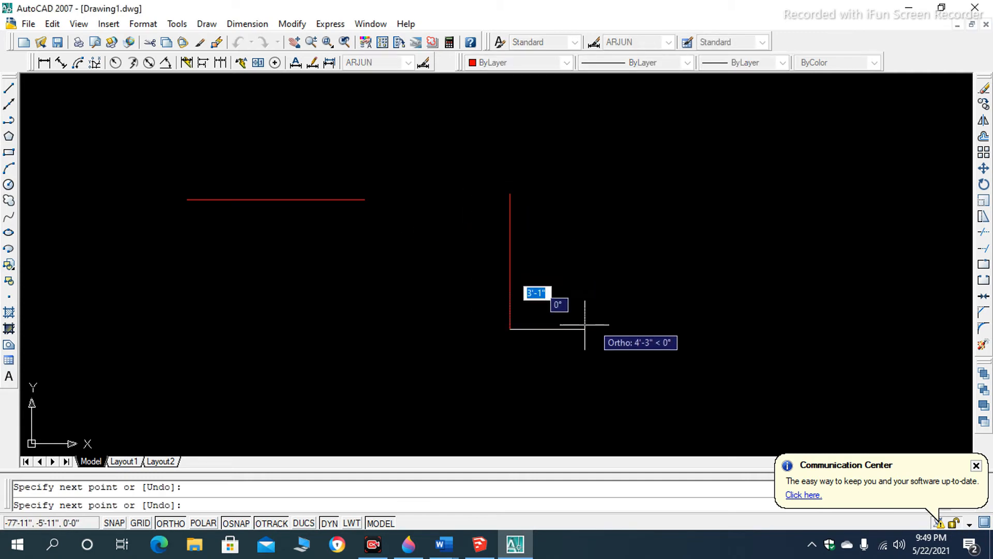
pyautogui.click(727, 317)
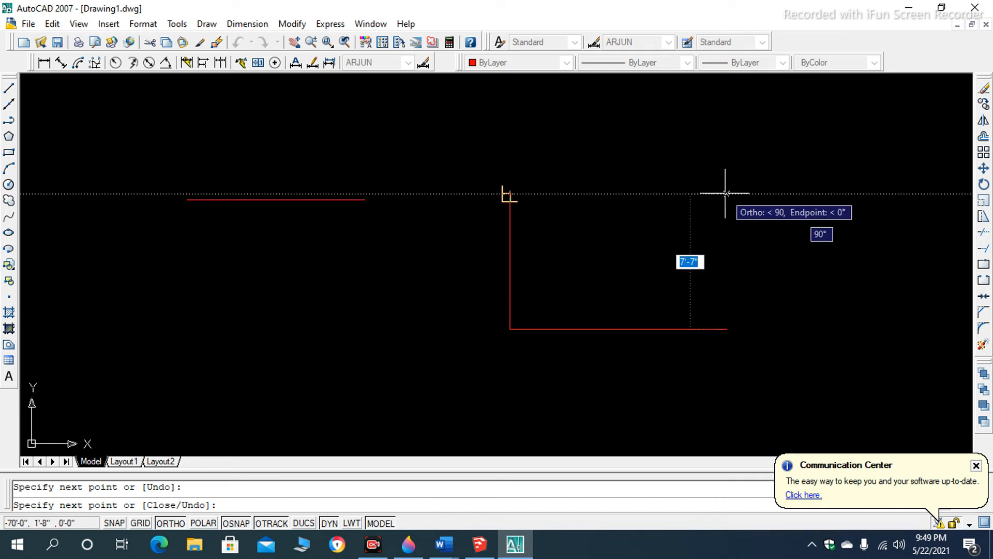
pyautogui.click(726, 193)
pyautogui.click(510, 194)
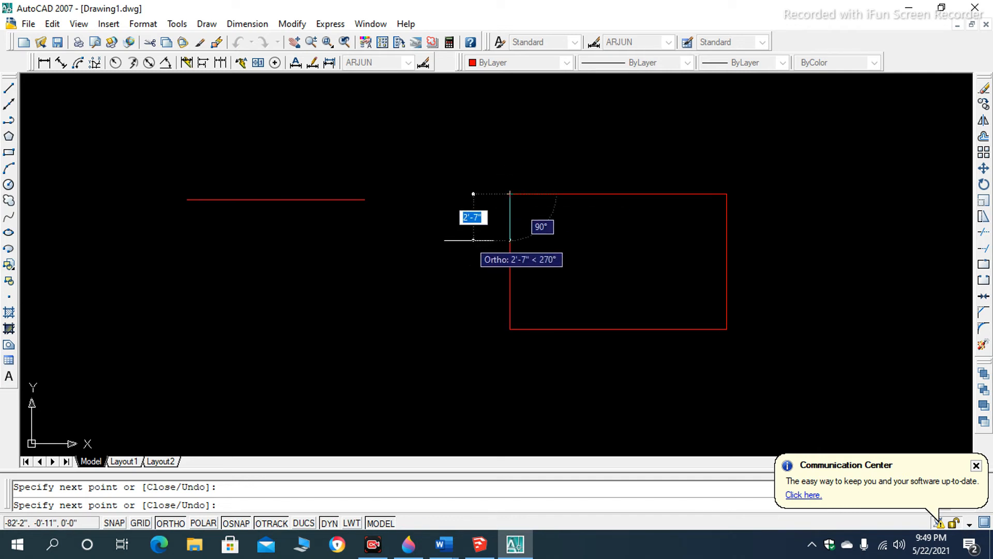
# - Draw a right triangle to the right of the rectangle from a vertical and a horizontal Ortho line, finishing it with the Close option
pyautogui.press('Escape')
pyautogui.scroll(-6, 566, 192)
pyautogui.scroll(3, 643, 210)
pyautogui.write('l')
pyautogui.press('Return')
pyautogui.click(621, 185)
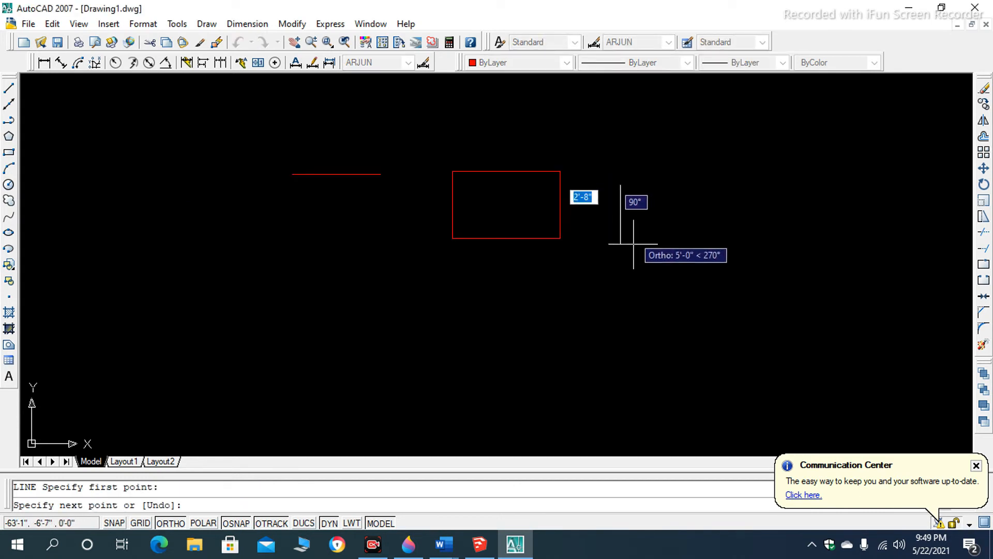
pyautogui.click(634, 273)
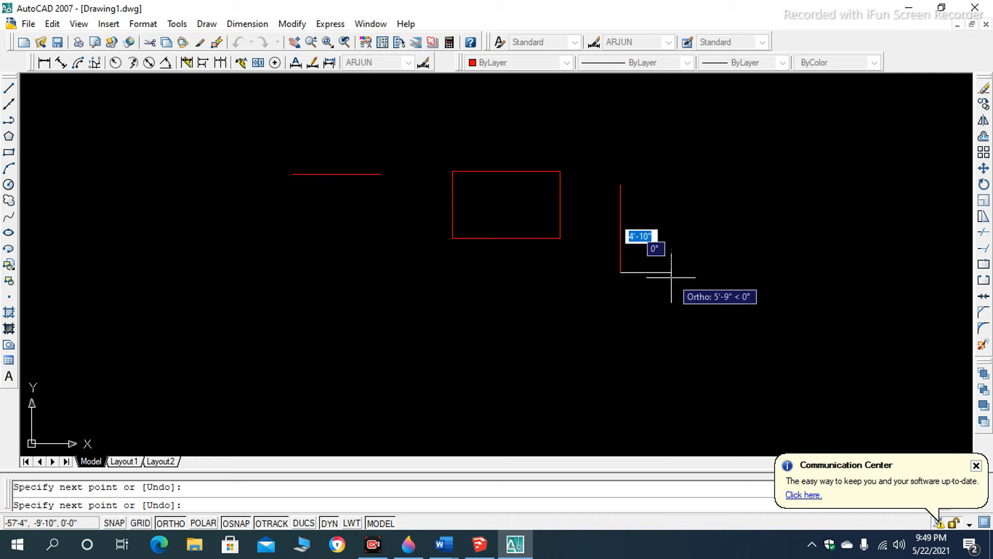
pyautogui.click(725, 272)
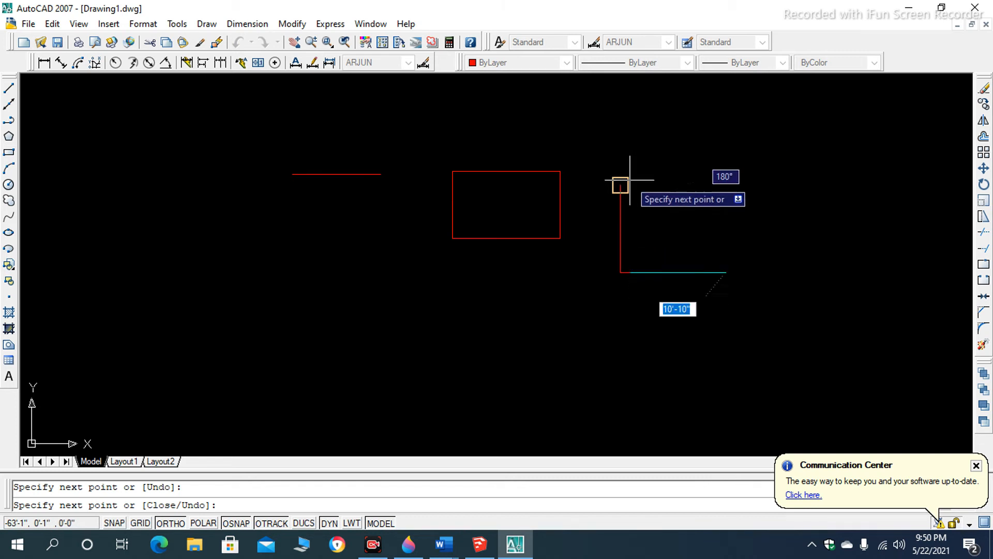
pyautogui.write('C')
pyautogui.press('Return')
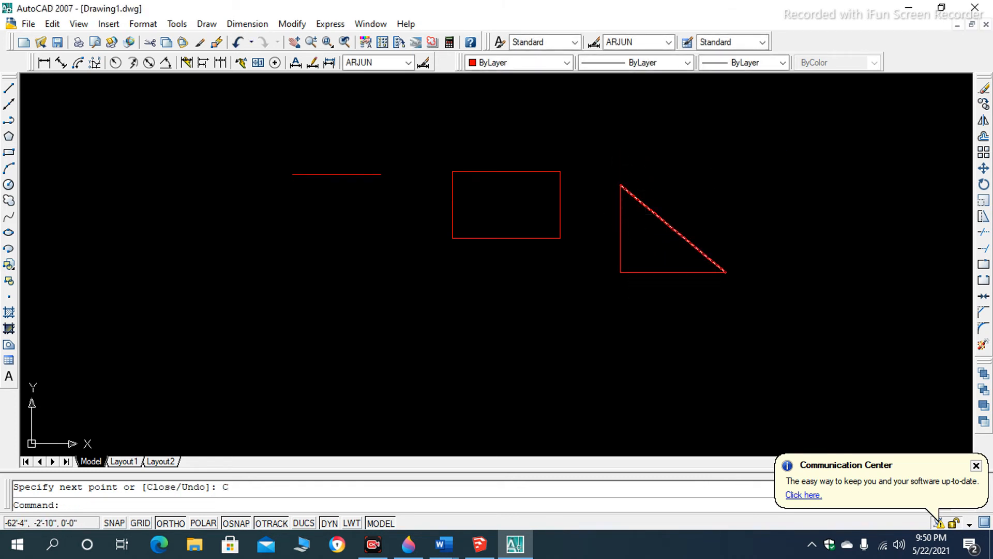
pyautogui.scroll(-5, 621, 199)
pyautogui.scroll(8, 621, 191)
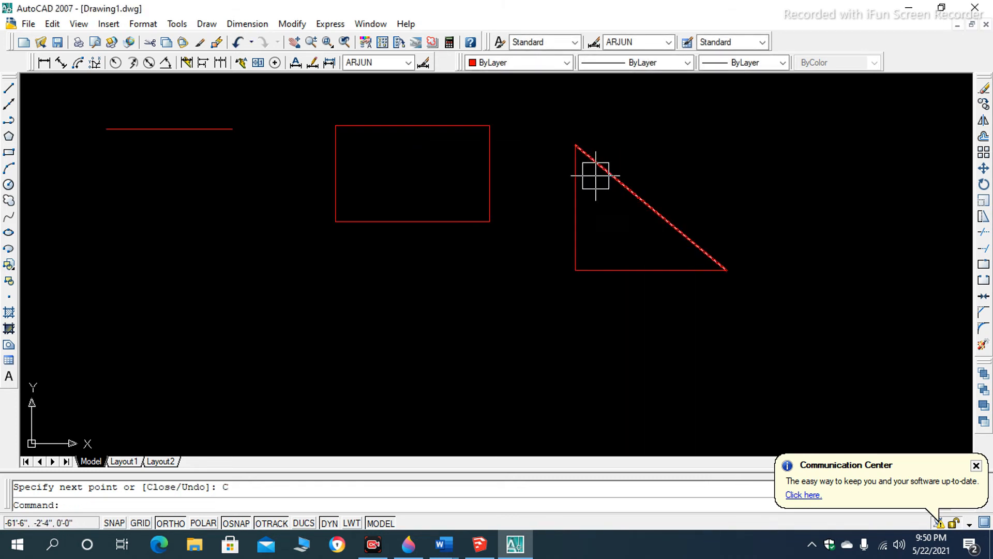
pyautogui.scroll(-4, 440, 161)
pyautogui.scroll(3, 456, 176)
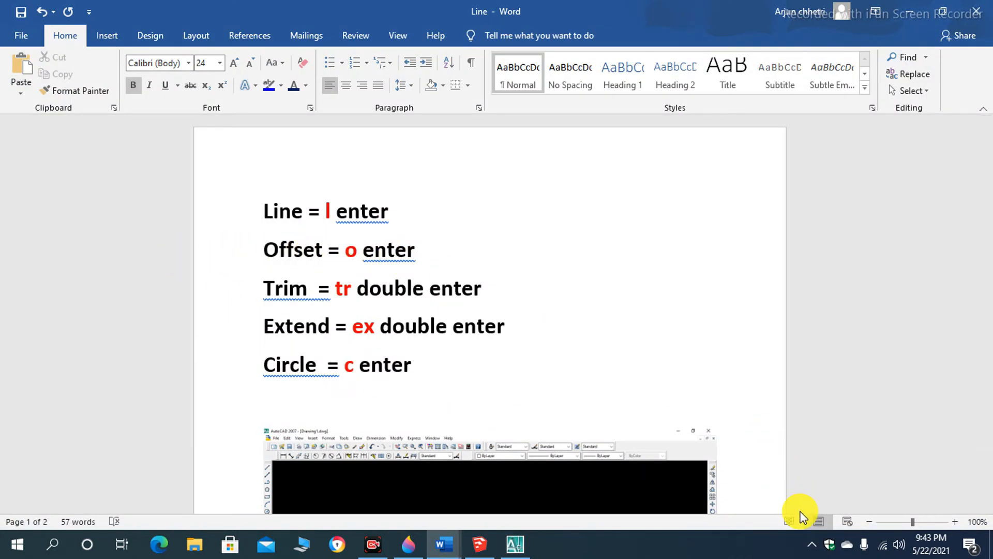
pyautogui.hotkey('alt', 'Tab')
pyautogui.scroll(3, 384, 235)
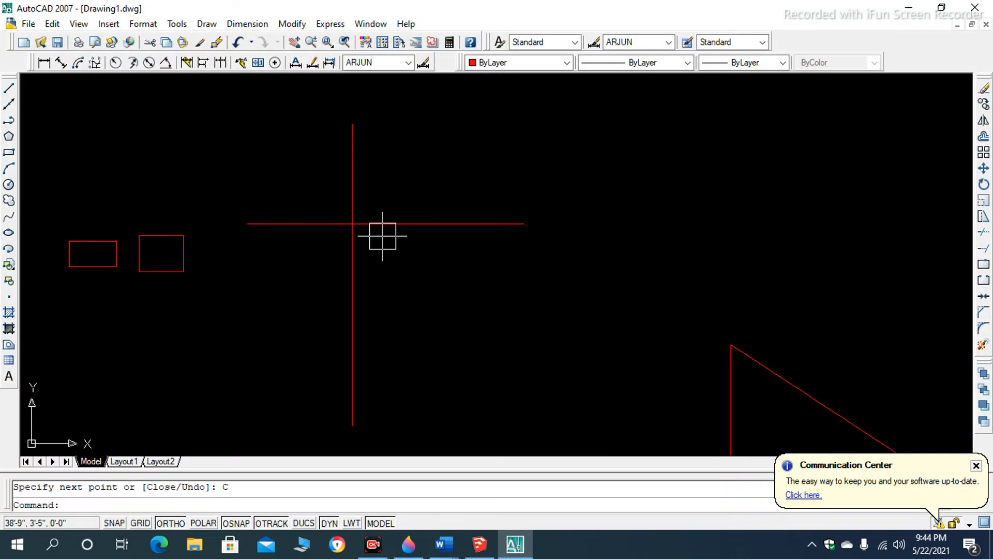
pyautogui.click(351, 185)
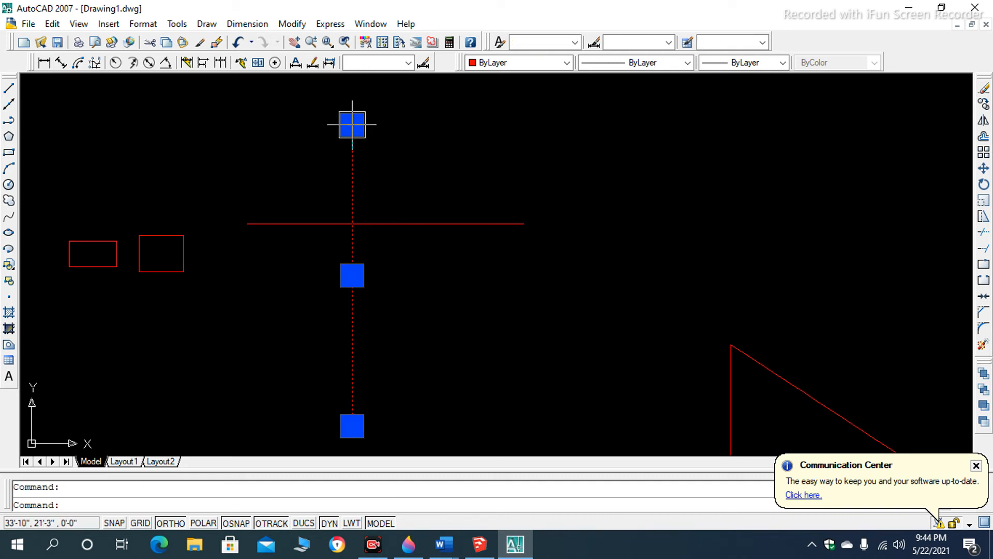
pyautogui.scroll(-2, 369, 223)
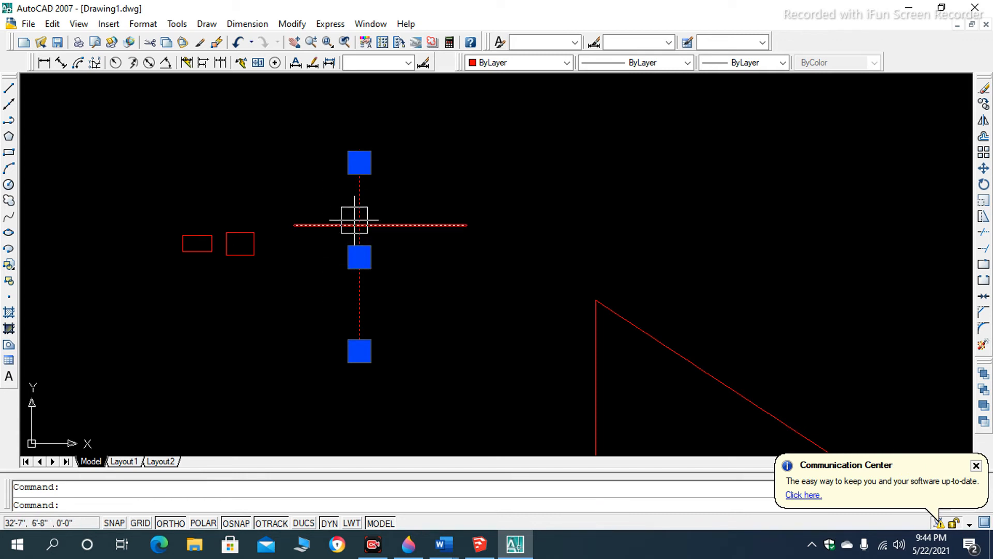
pyautogui.scroll(2, 357, 222)
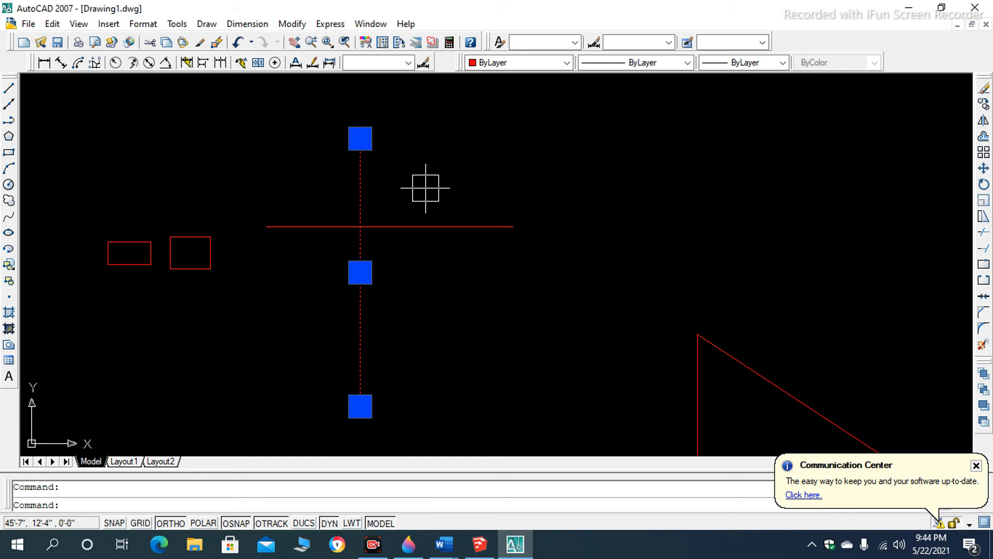
pyautogui.press('Return')
pyautogui.press('Escape')
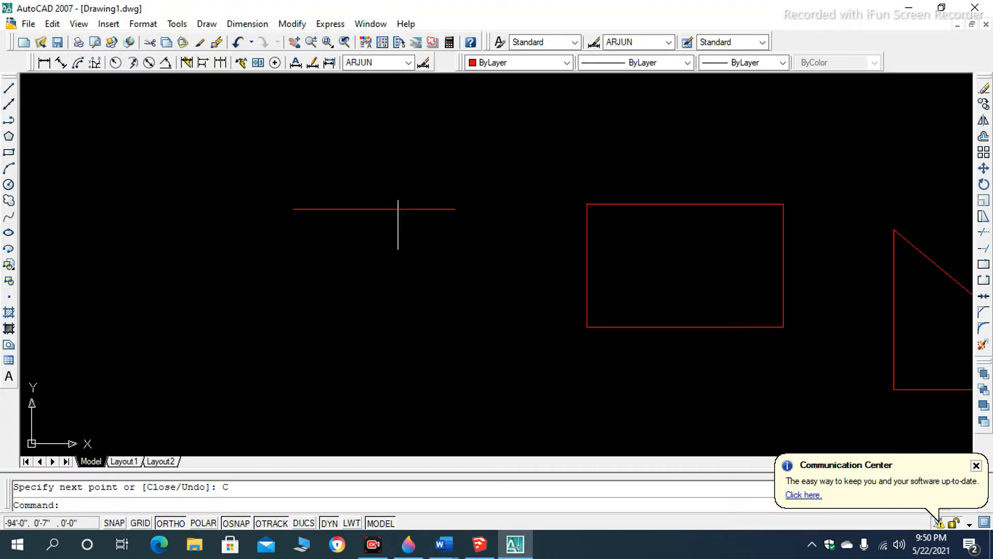
# - Offset the horizontal line 10' downward
pyautogui.scroll(2, 385, 211)
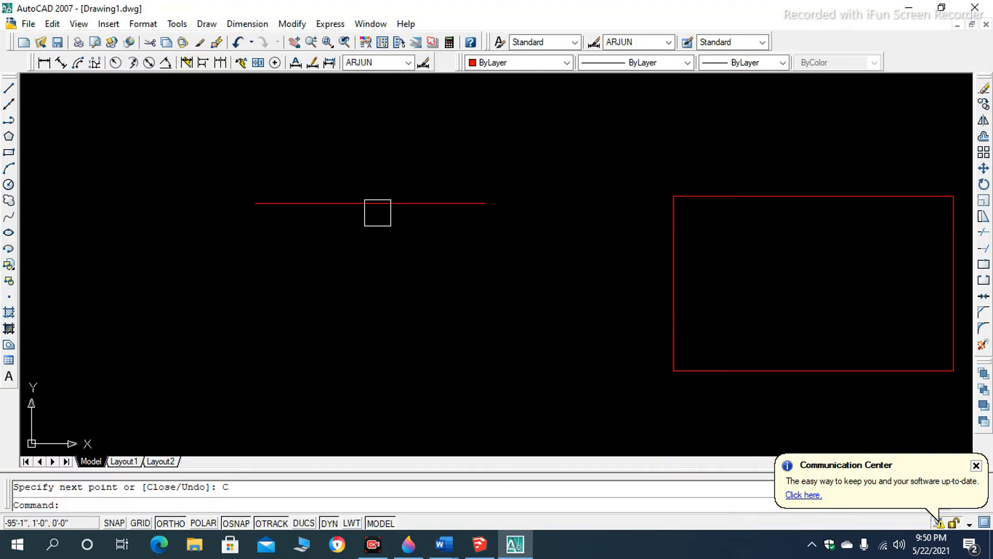
pyautogui.scroll(-2, 380, 202)
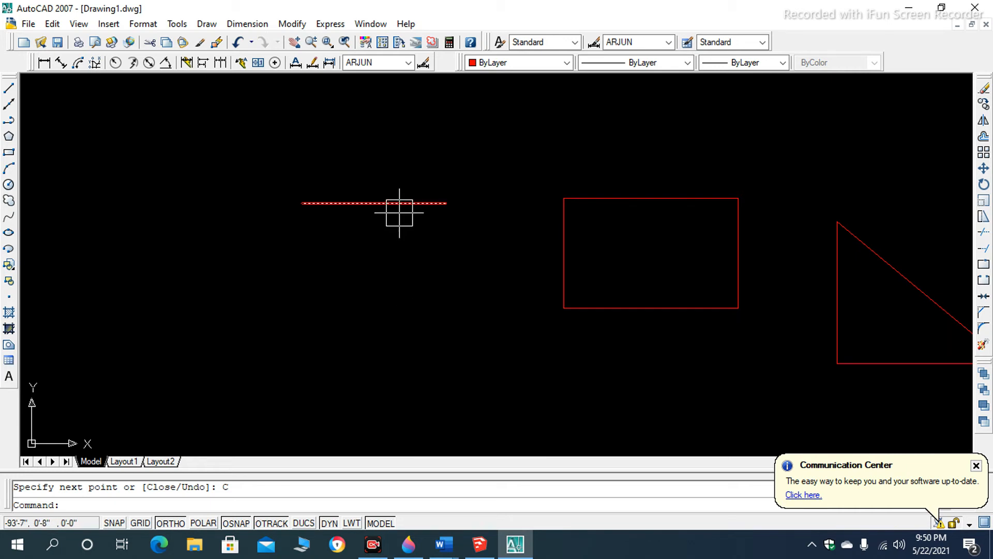
pyautogui.scroll(-5, 399, 212)
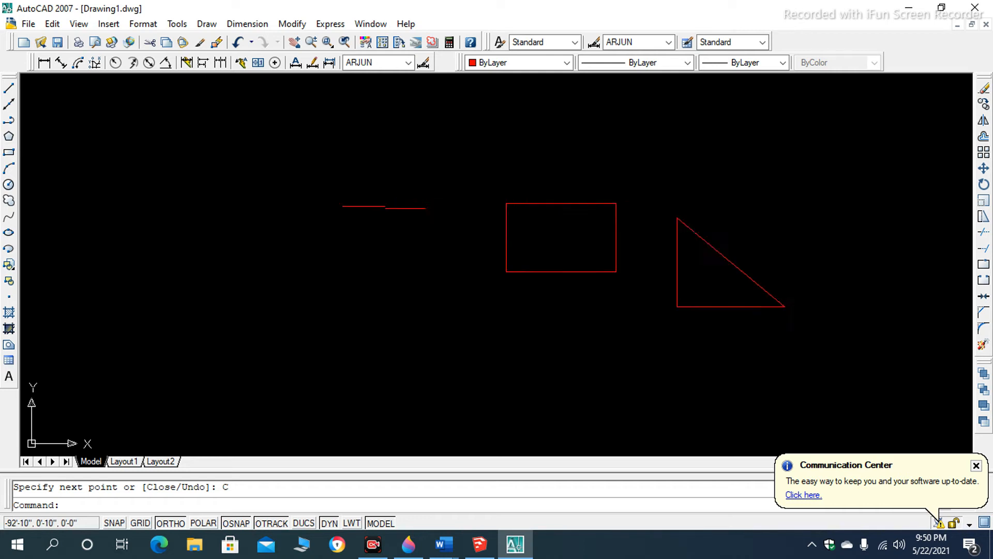
pyautogui.scroll(3, 398, 215)
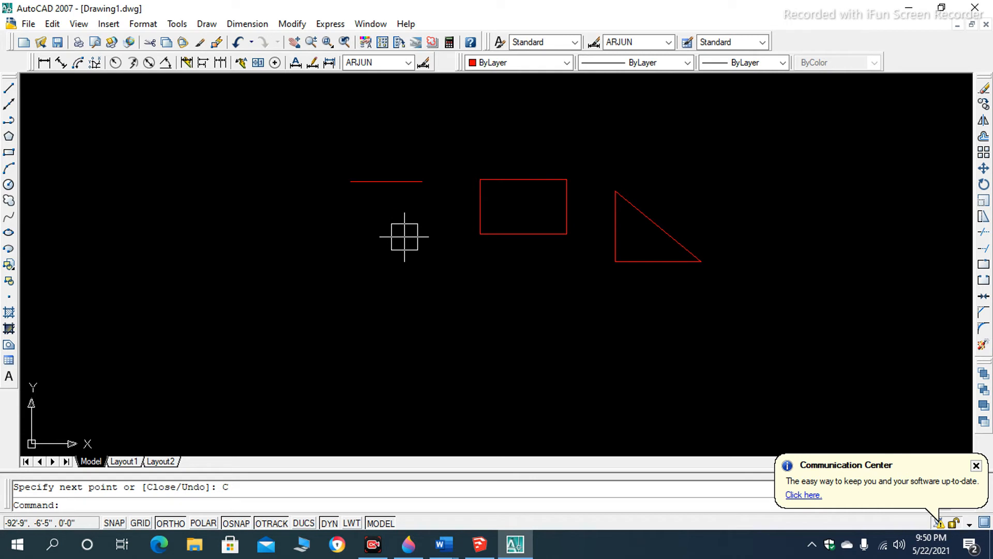
pyautogui.scroll(2, 393, 182)
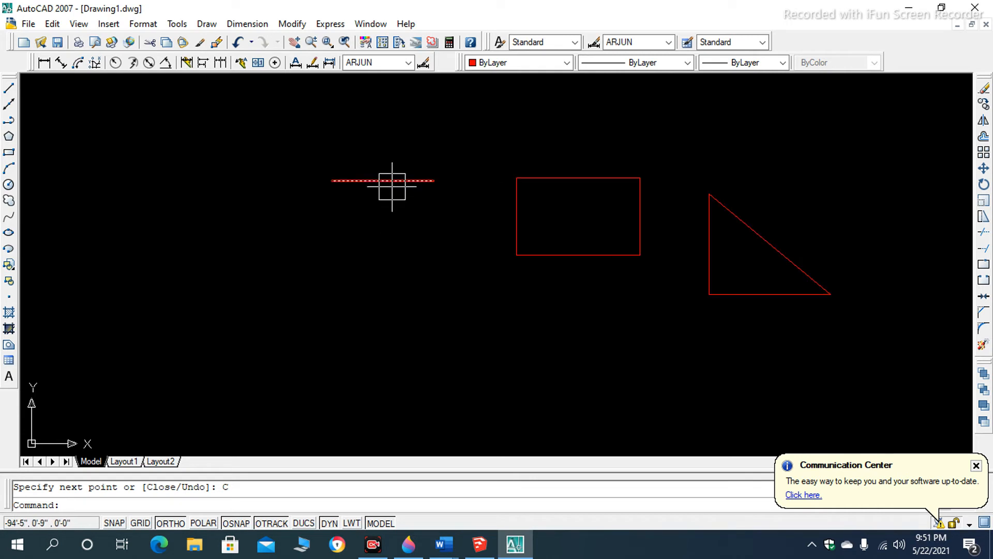
pyautogui.click(391, 188)
pyautogui.write('o')
pyautogui.press('Return')
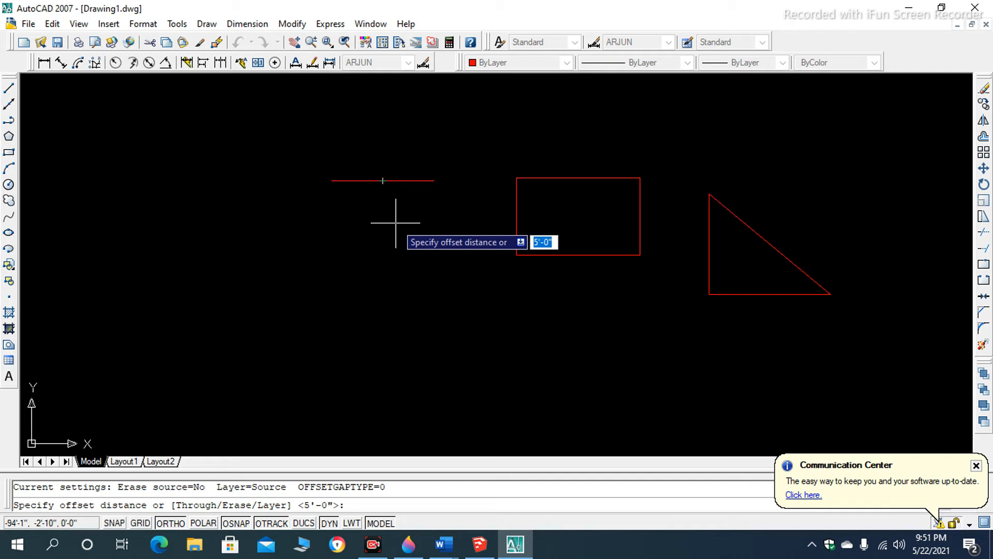
pyautogui.write('10')
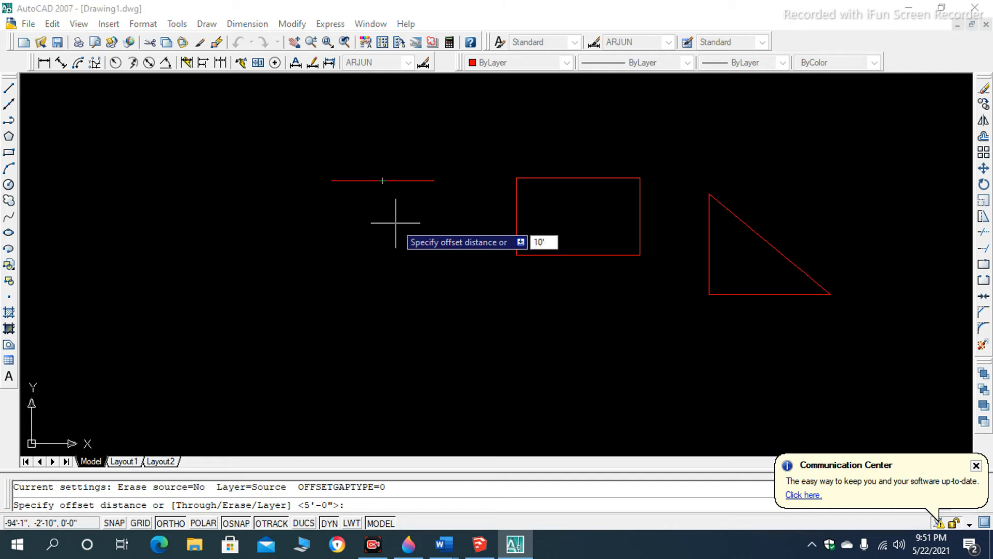
pyautogui.write("'")
pyautogui.press('Return')
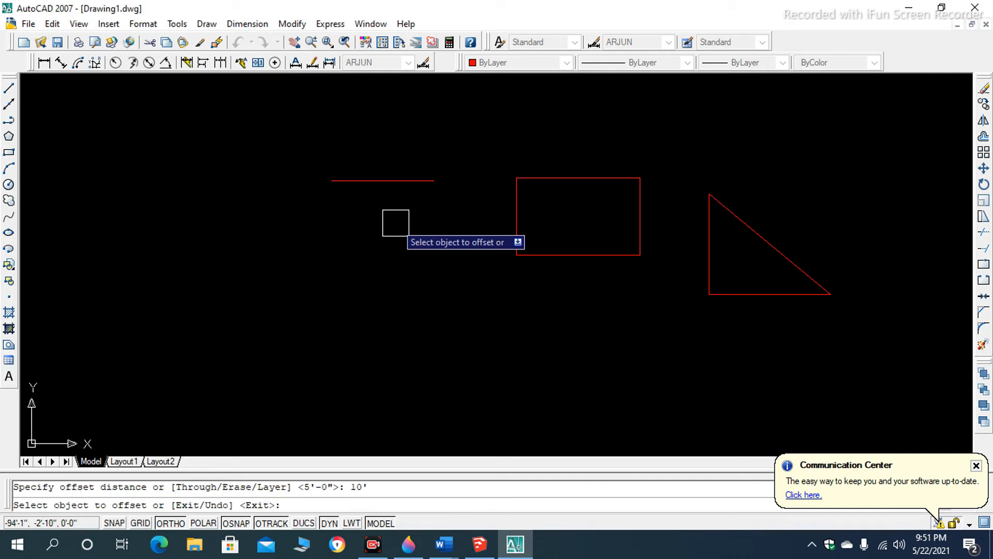
pyautogui.click(383, 181)
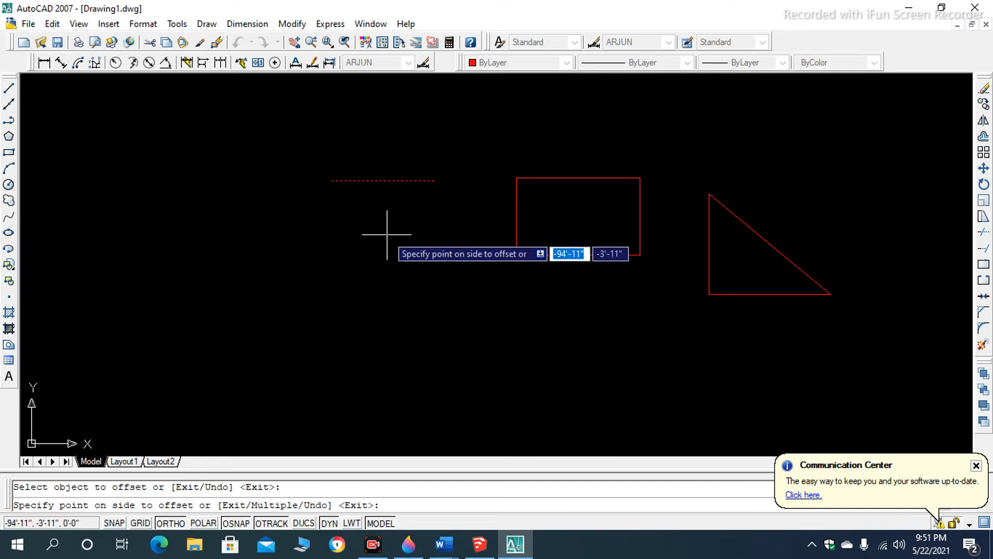
pyautogui.click(380, 270)
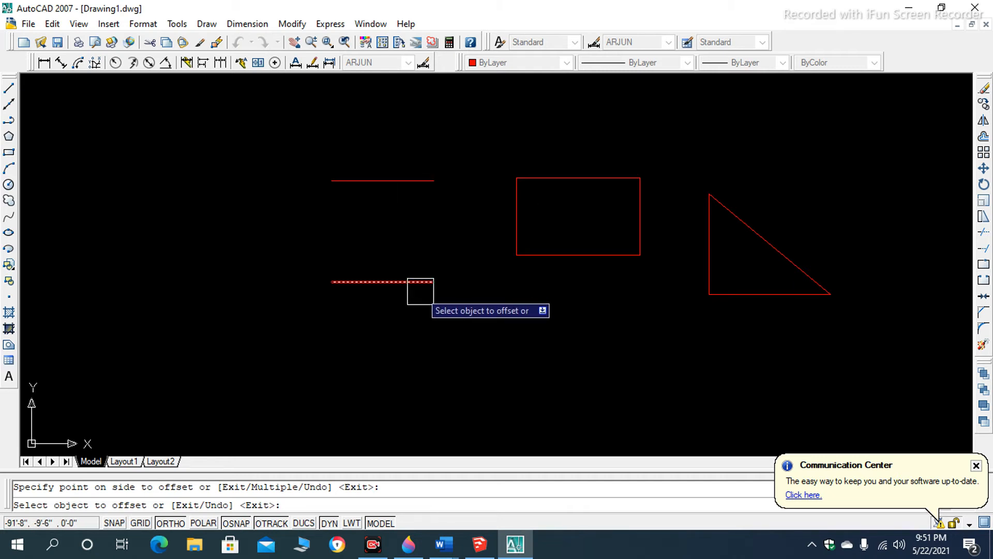
pyautogui.press('Escape')
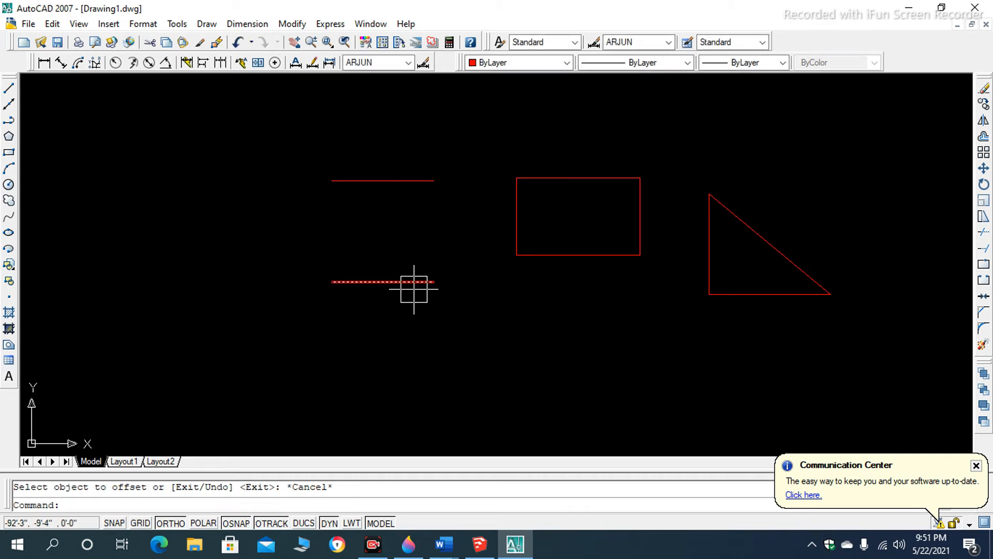
# - Add an aligned dimension between the right endpoints of the two parallel horizontal lines, placing it just to their right
pyautogui.click(66, 61)
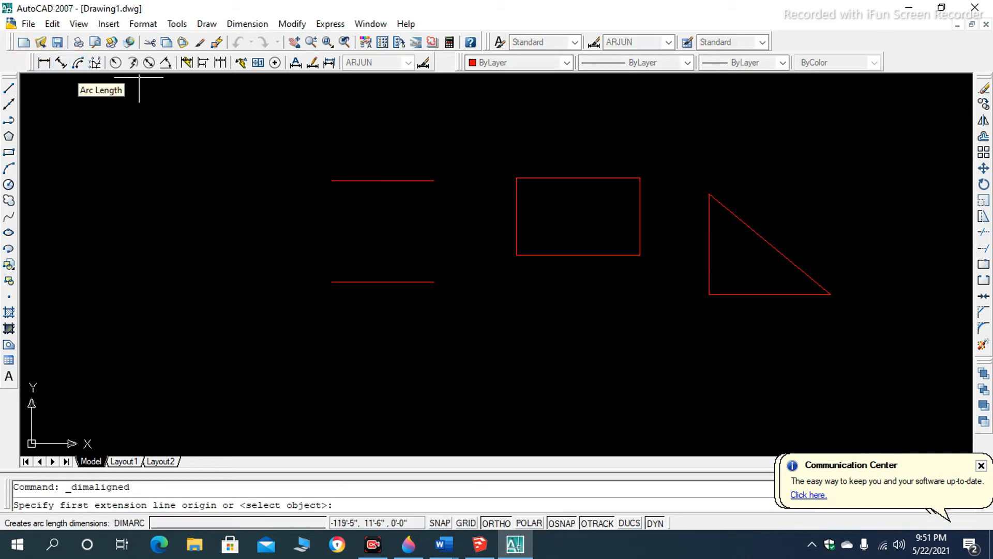
pyautogui.click(433, 181)
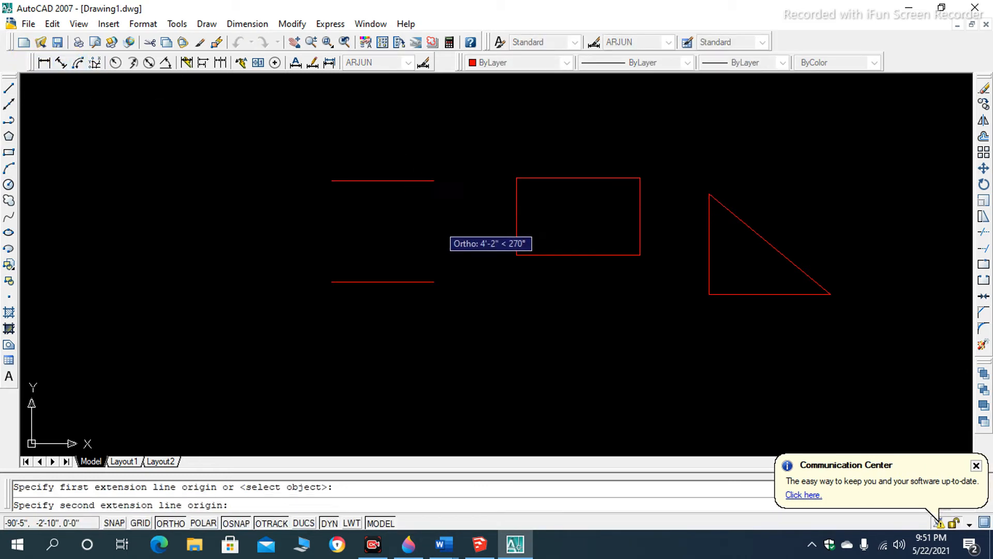
pyautogui.click(434, 282)
pyautogui.click(455, 275)
pyautogui.scroll(5, 454, 235)
pyautogui.scroll(-4, 458, 231)
pyautogui.scroll(2, 458, 231)
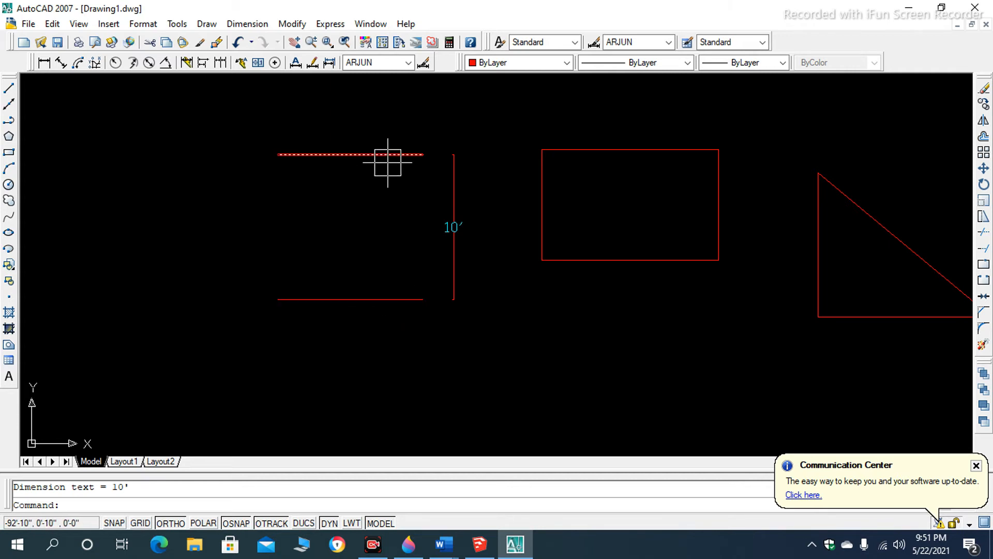
# - Erase the aligned dimension beside the two parallel lines
pyautogui.click(484, 164)
pyautogui.click(449, 242)
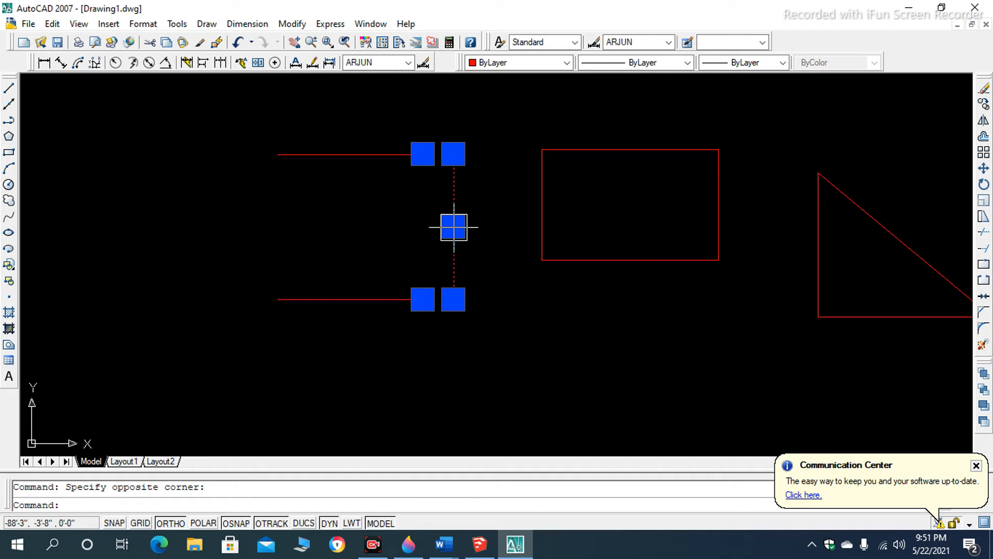
pyautogui.press('Delete')
pyautogui.scroll(-3, 443, 226)
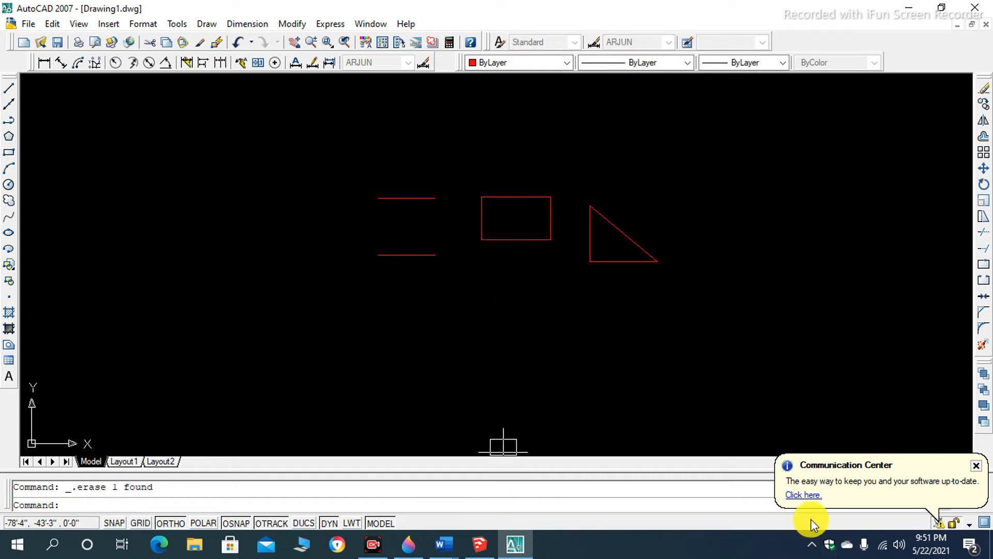
# - Switch to Word to consult the list of command shortcuts, and return to the AutoCAD drawing
pyautogui.hotkey('alt', 'Tab')
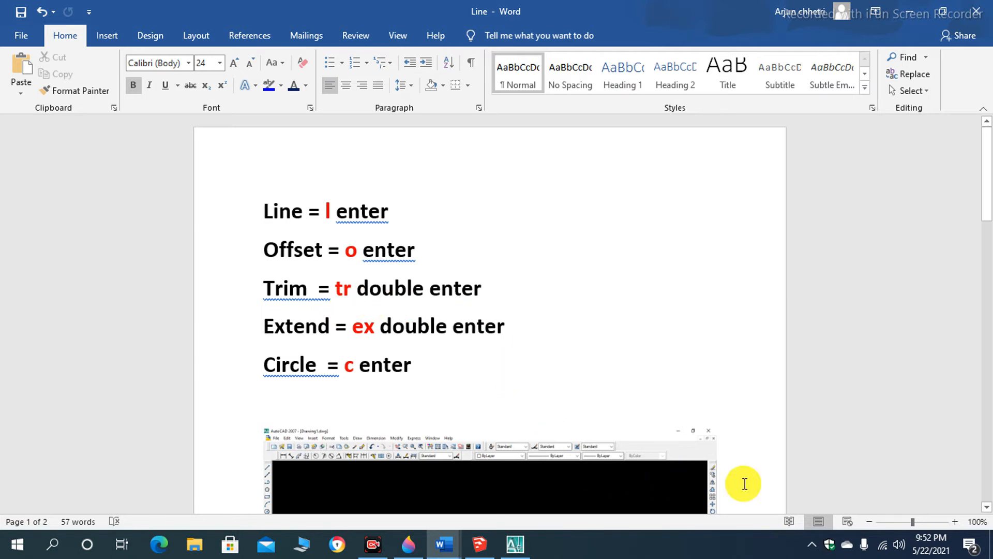
pyautogui.hotkey('alt', 'Tab')
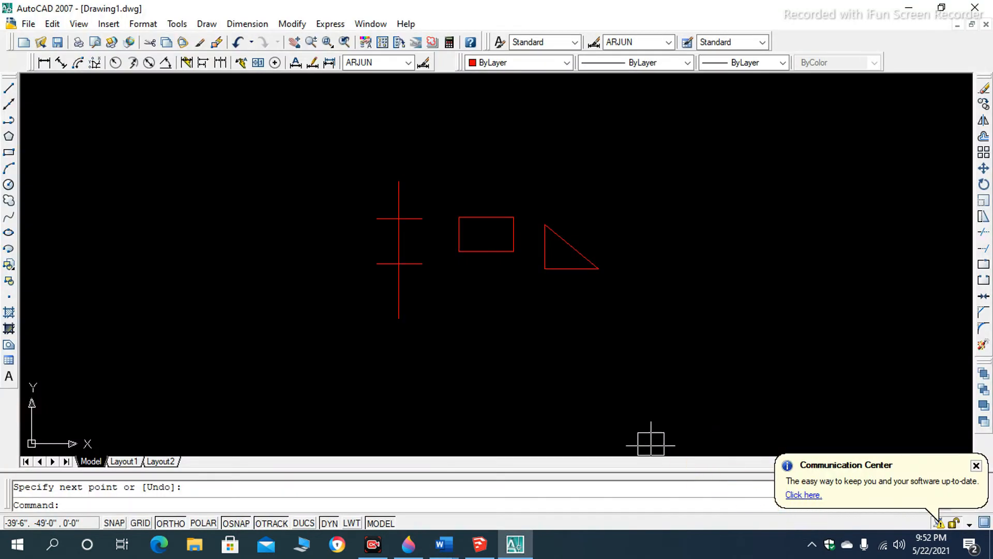
pyautogui.scroll(3, 408, 251)
pyautogui.scroll(-4, 367, 321)
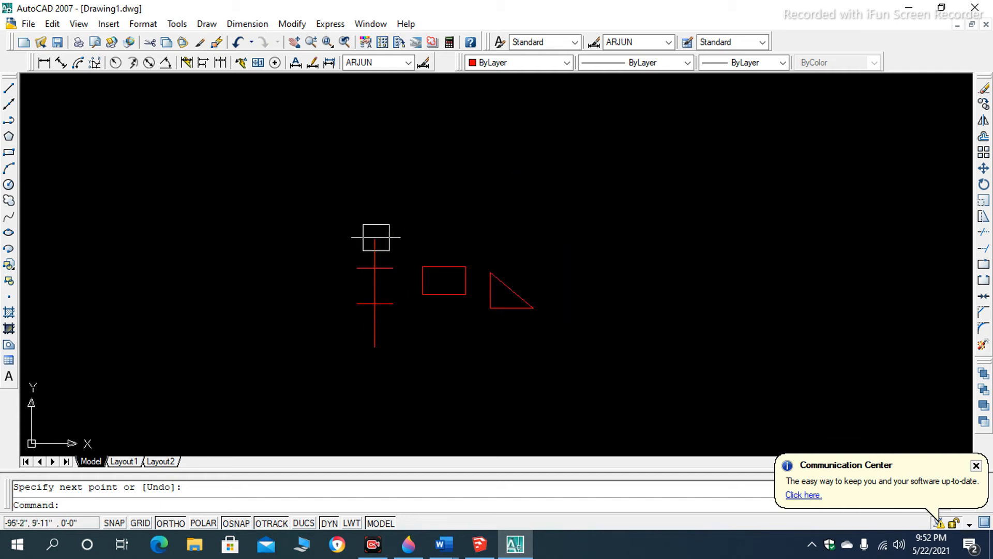
# - Trim both ends of the vertical line that extend beyond the two parallel horizontal lines, using all objects as cutting edges
pyautogui.scroll(3, 374, 306)
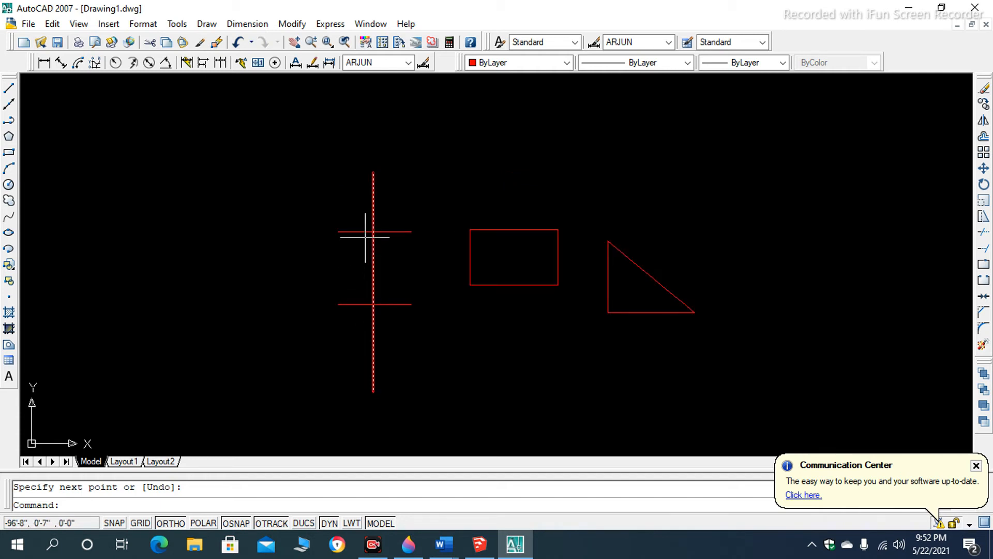
pyautogui.scroll(3, 367, 230)
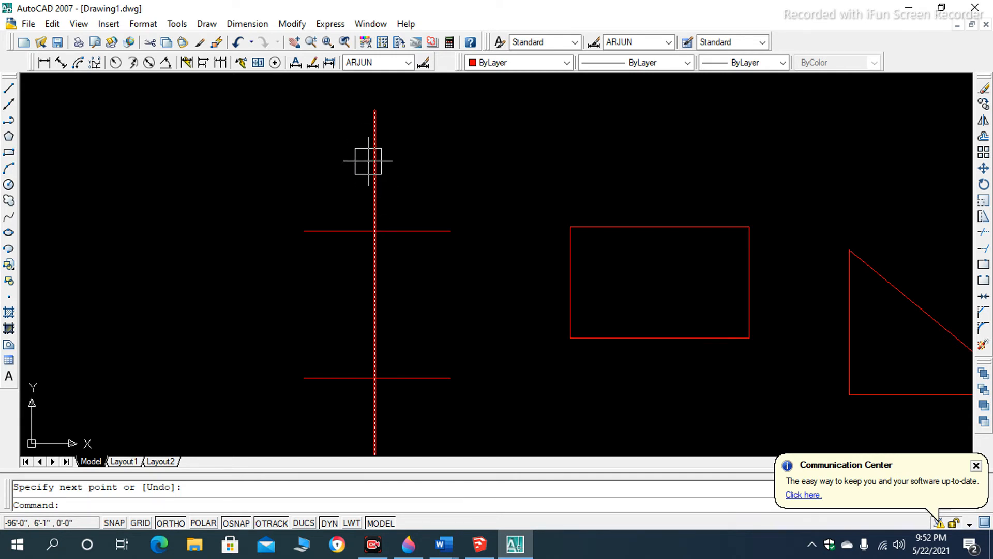
pyautogui.write('T')
pyautogui.press('Return')
pyautogui.press('Return')
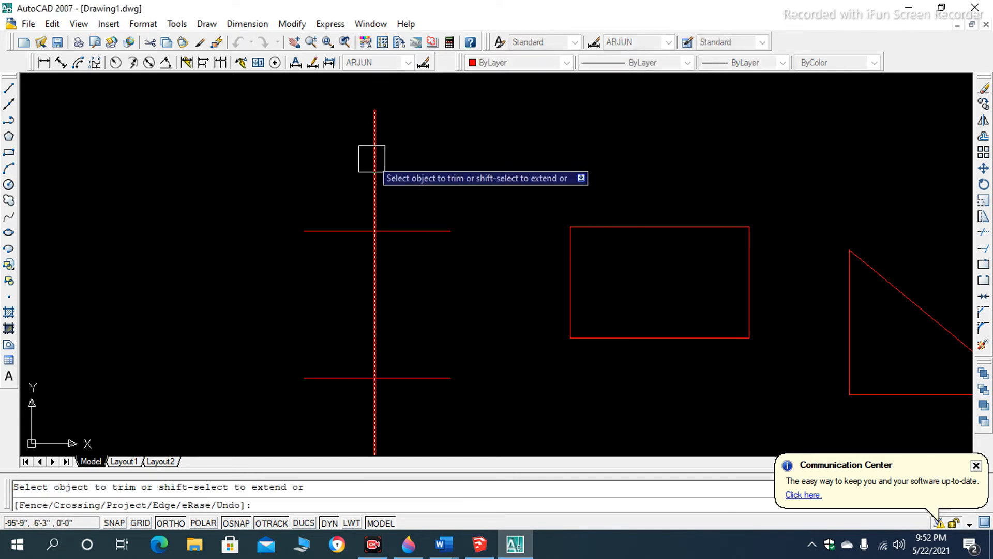
pyautogui.scroll(-6, 395, 288)
pyautogui.scroll(3, 393, 295)
pyautogui.click(393, 296)
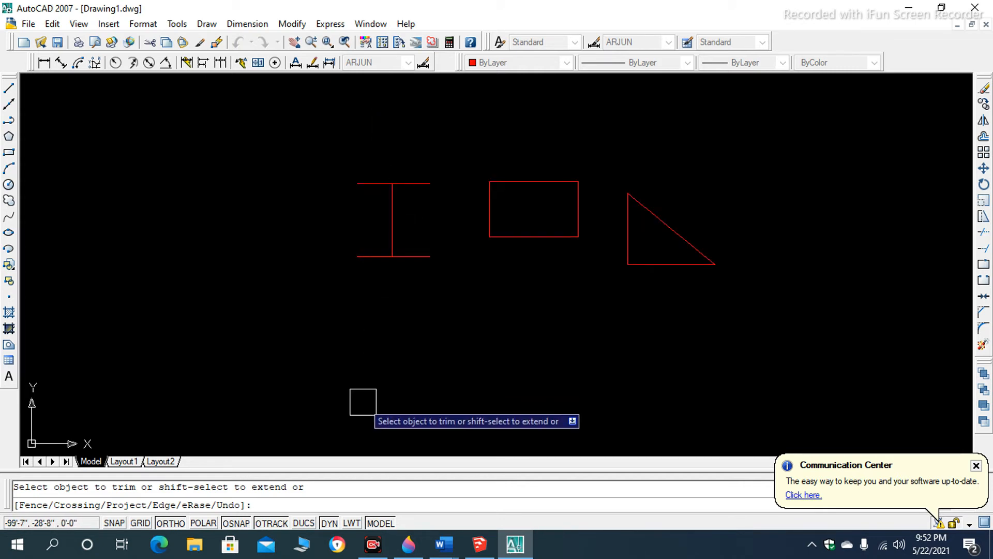
pyautogui.scroll(3, 392, 264)
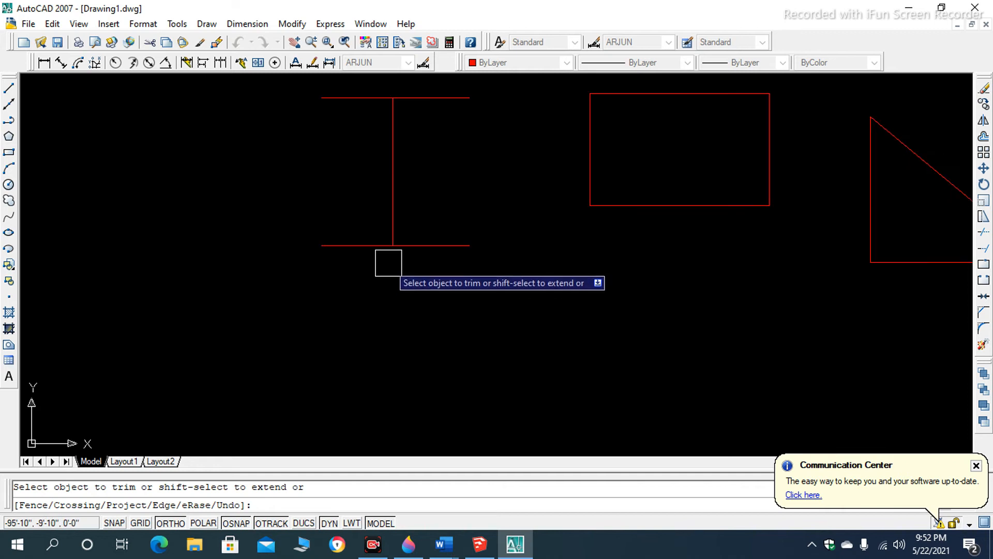
# - Trim the parts of both parallel horizontal lines that extend to the right of the vertical line
pyautogui.click(431, 241)
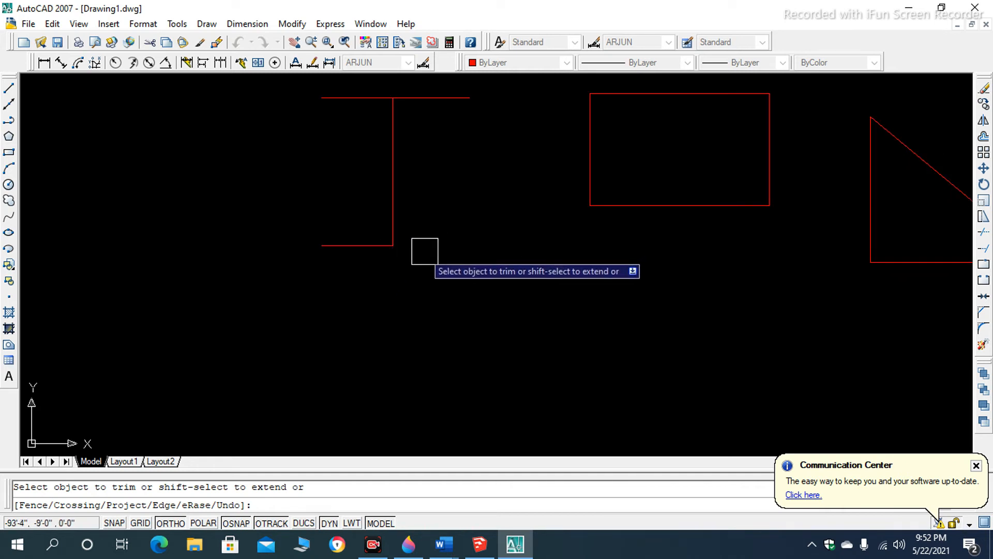
pyautogui.scroll(-1, 393, 269)
pyautogui.scroll(1, 434, 186)
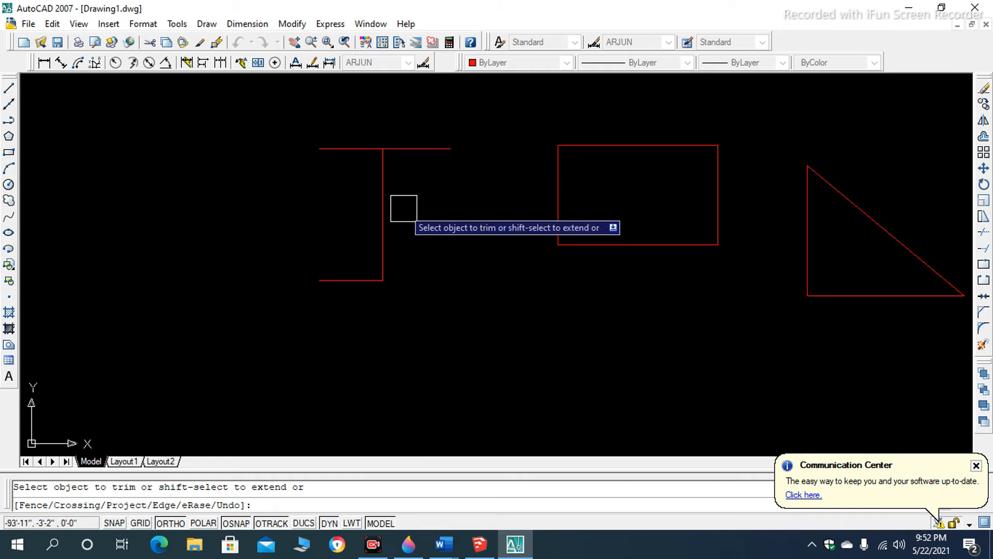
pyautogui.scroll(3, 368, 305)
pyautogui.scroll(-2, 382, 306)
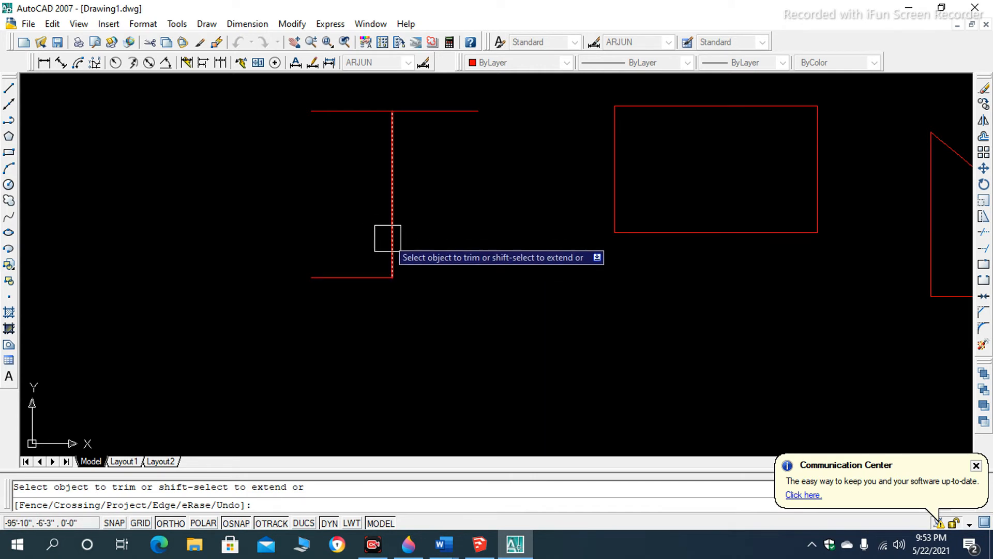
pyautogui.scroll(-4, 366, 251)
pyautogui.scroll(4, 375, 201)
pyautogui.scroll(3, 381, 207)
pyautogui.scroll(-4, 391, 211)
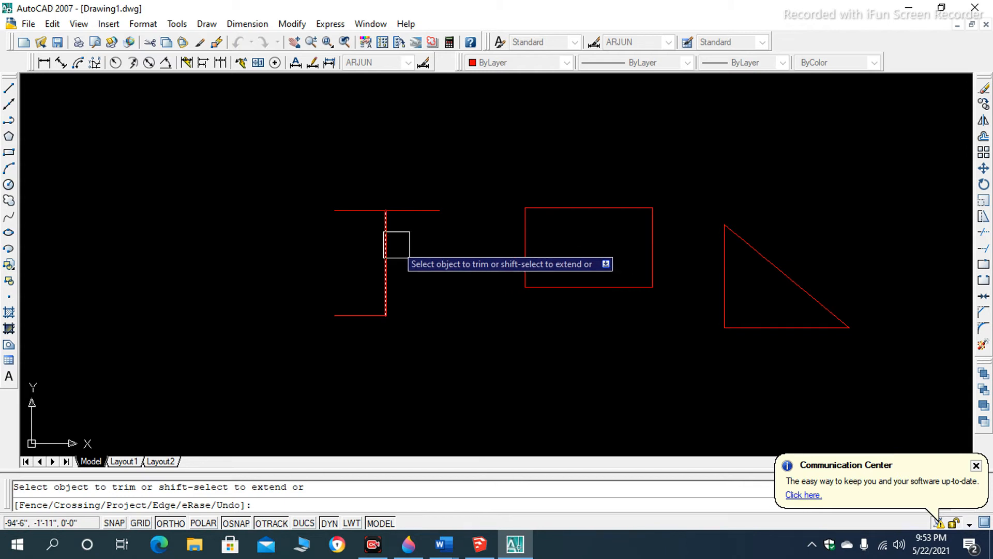
pyautogui.scroll(1, 394, 245)
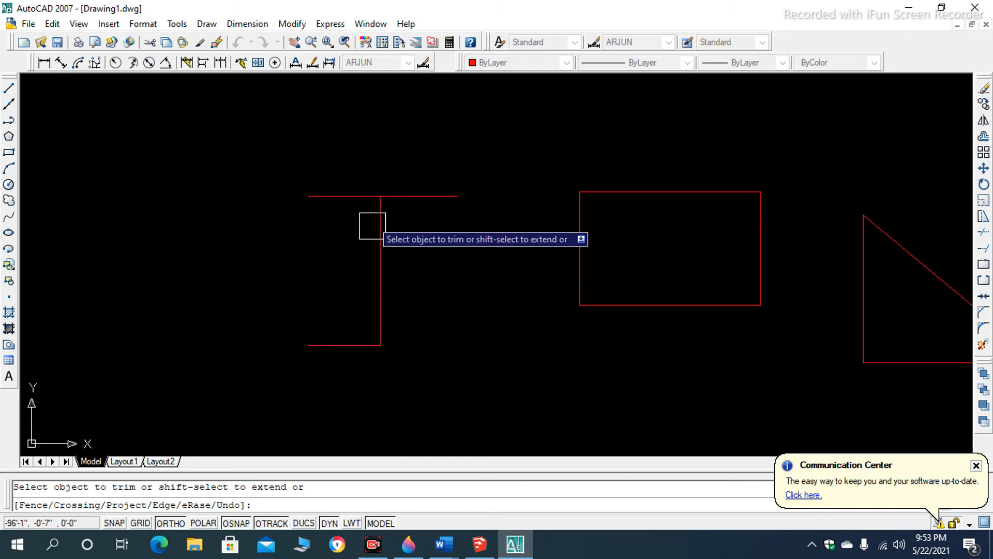
pyautogui.scroll(1, 381, 200)
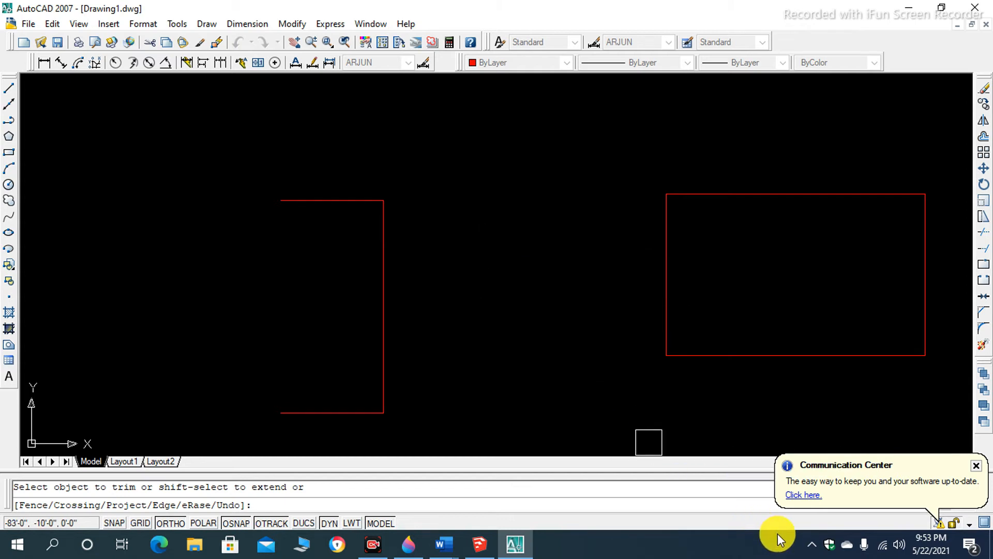
# - Switch to Word to check the Extend shortcut in the command list, and return to the AutoCAD drawing
pyautogui.hotkey('alt', 'Tab')
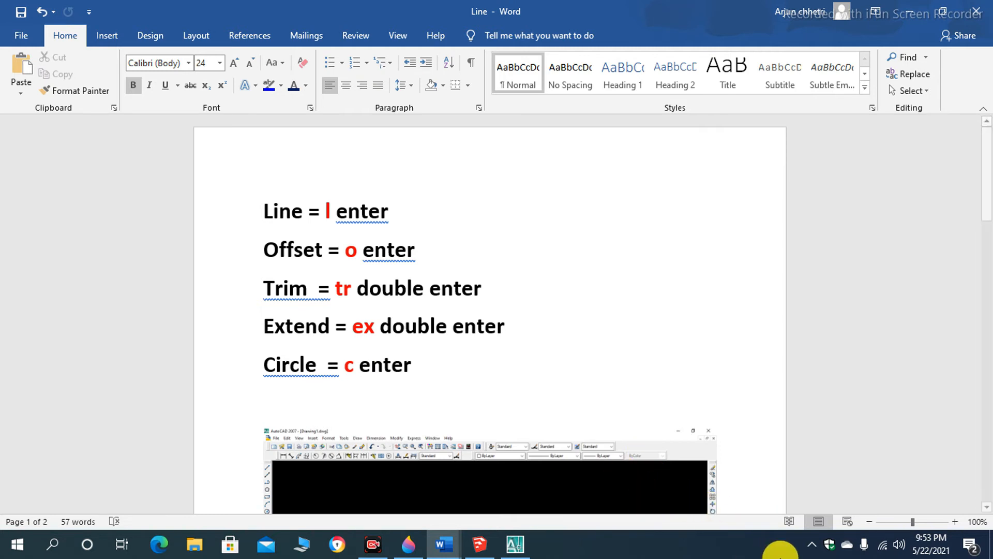
pyautogui.hotkey('alt', 'Tab')
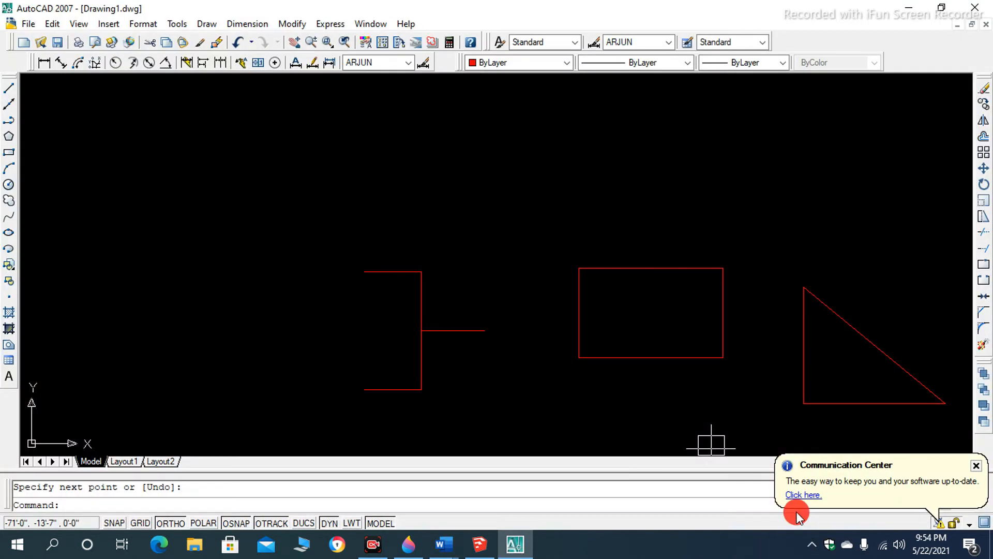
# - Extend the short horizontal line at the middle of the vertical line to the rectangle's left side, using all objects as boundaries
pyautogui.scroll(3, 445, 390)
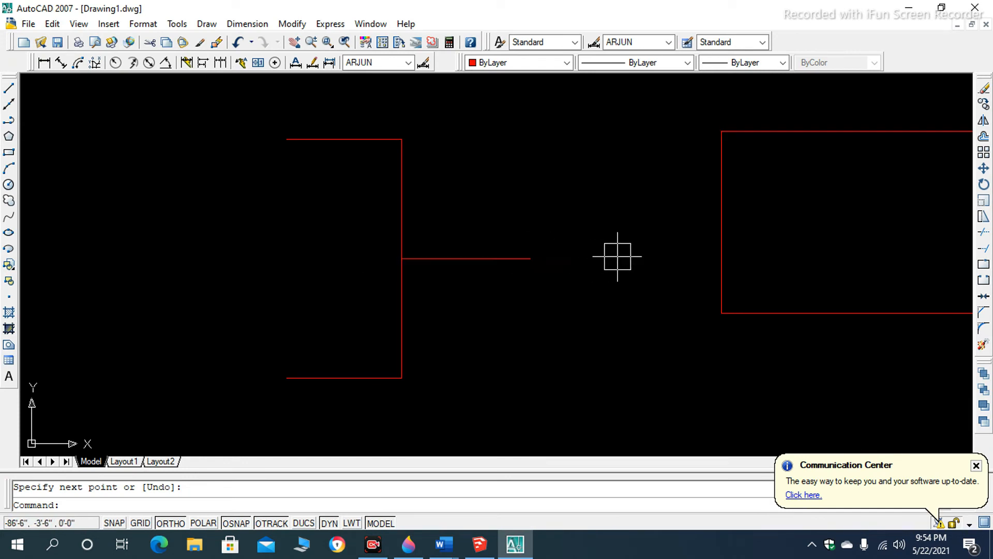
pyautogui.scroll(-4, 548, 287)
pyautogui.scroll(2, 537, 282)
pyautogui.write('E')
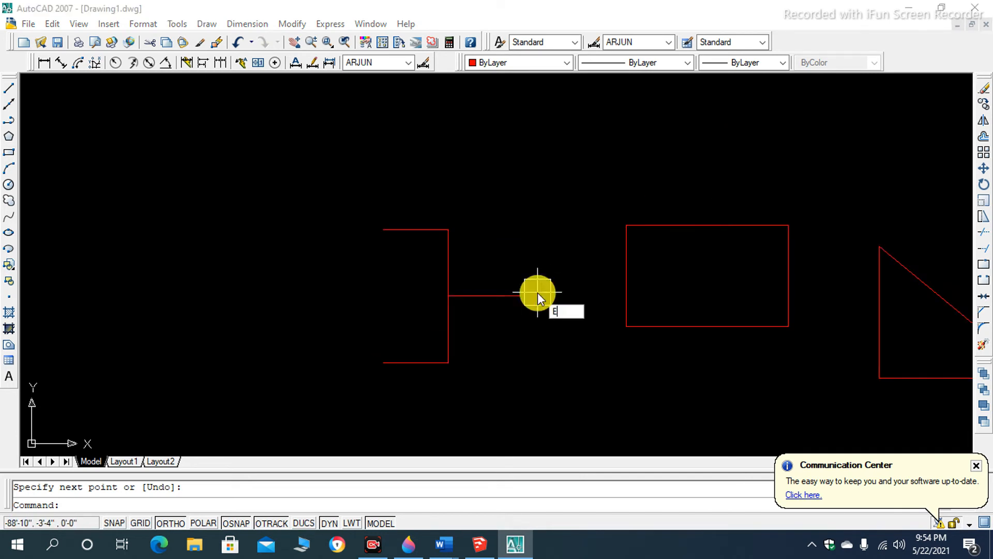
pyautogui.write('X')
pyautogui.press('Return')
pyautogui.press('Return')
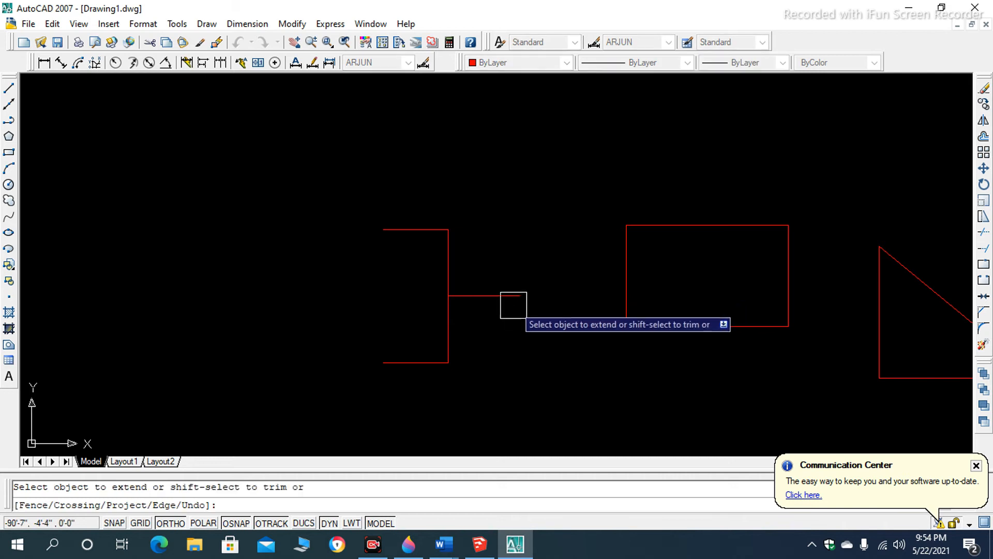
pyautogui.click(495, 306)
pyautogui.scroll(3, 627, 299)
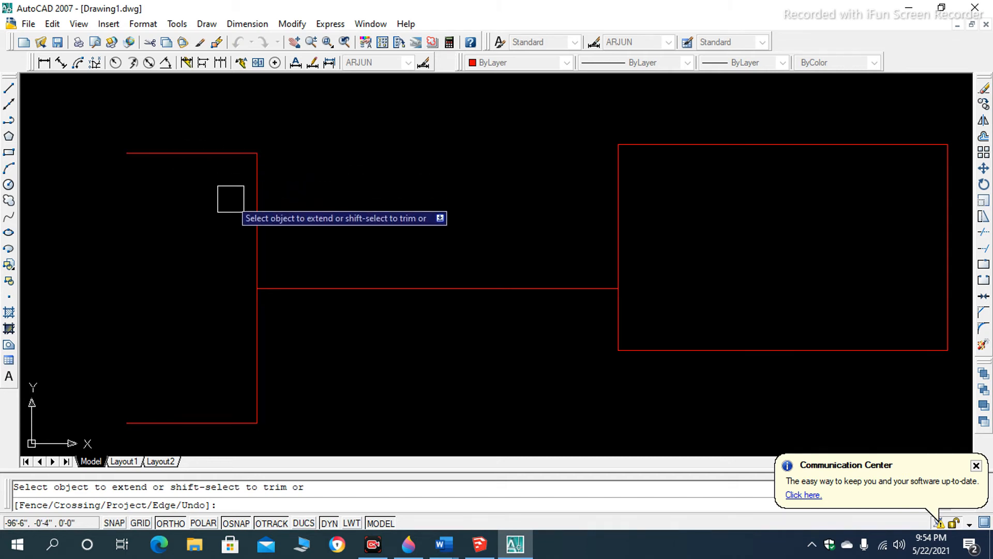
pyautogui.press('Escape')
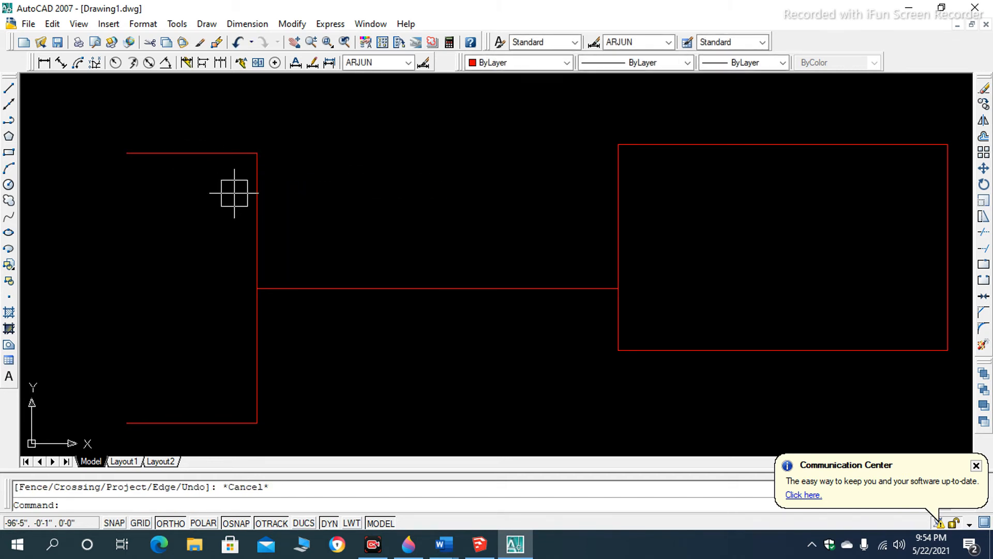
# - Try to draw a line from the bracket shape's upper-right corner to a point on the rectangle's top edge
pyautogui.write('L')
pyautogui.press('Return')
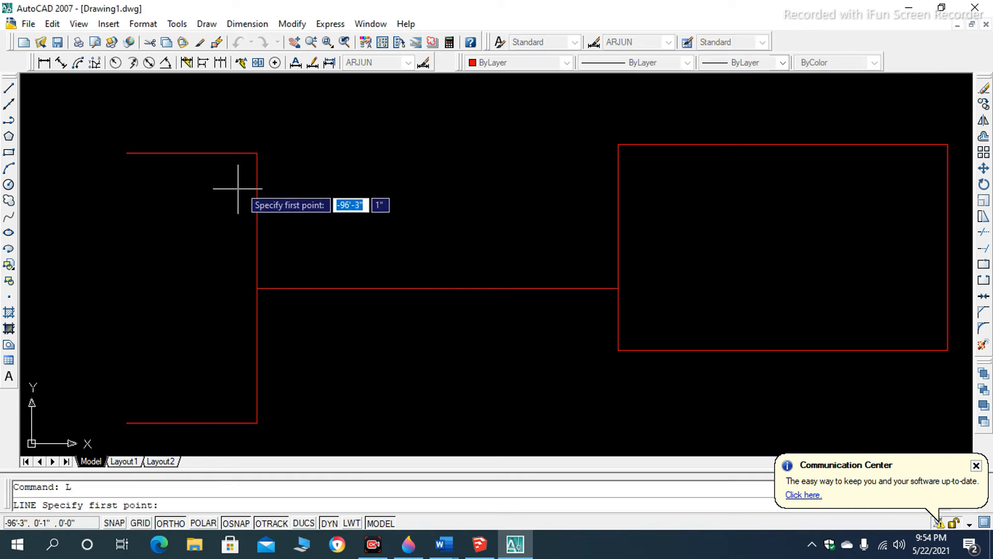
pyautogui.click(257, 153)
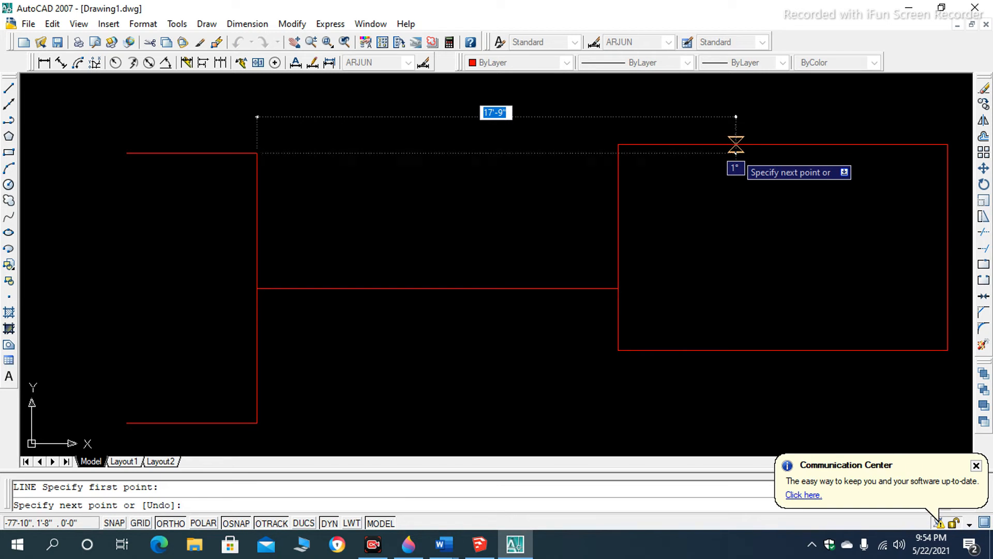
pyautogui.click(736, 145)
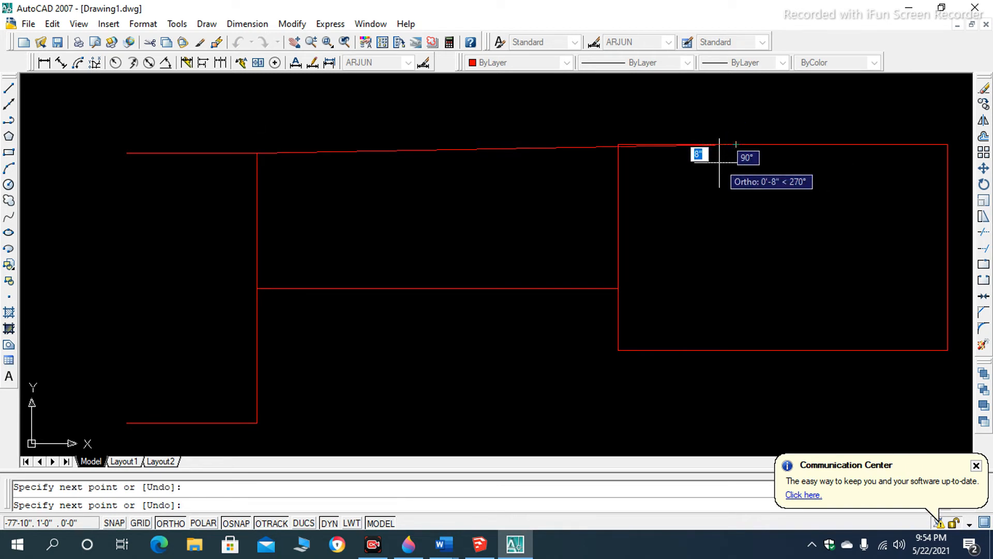
pyautogui.hotkey('ctrl', 'z')
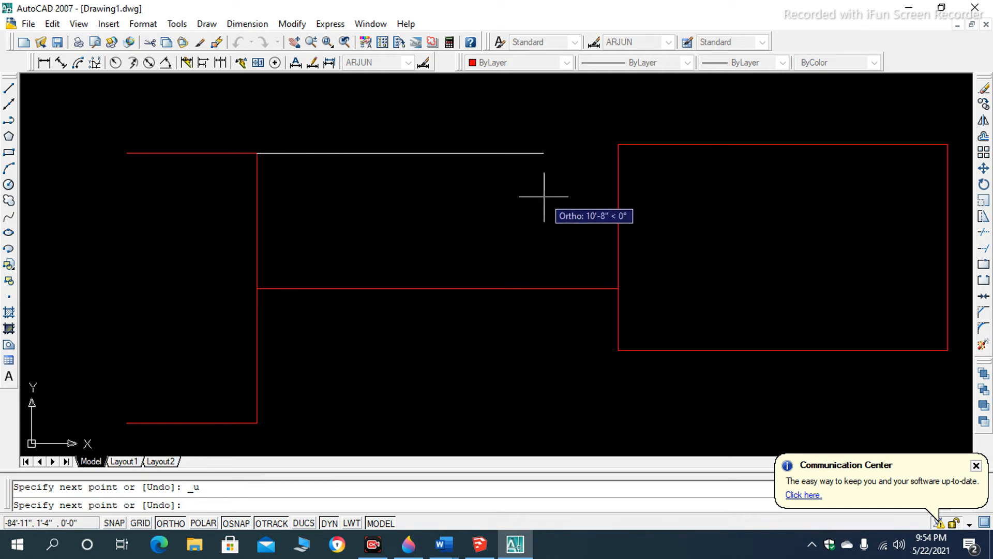
pyautogui.press('Escape')
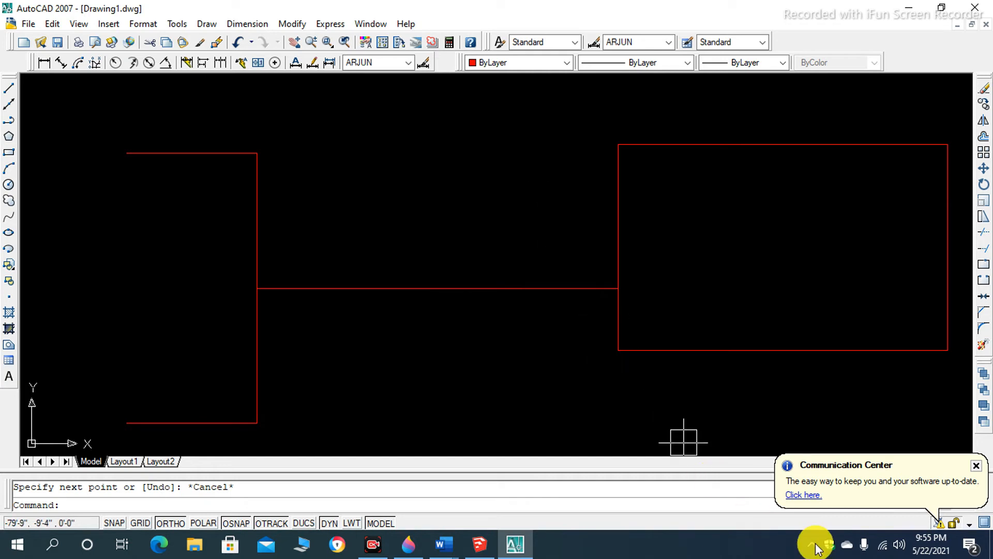
# - Switch to Word to check the Circle shortcut in the command list, and return to the AutoCAD drawing
pyautogui.click(445, 544)
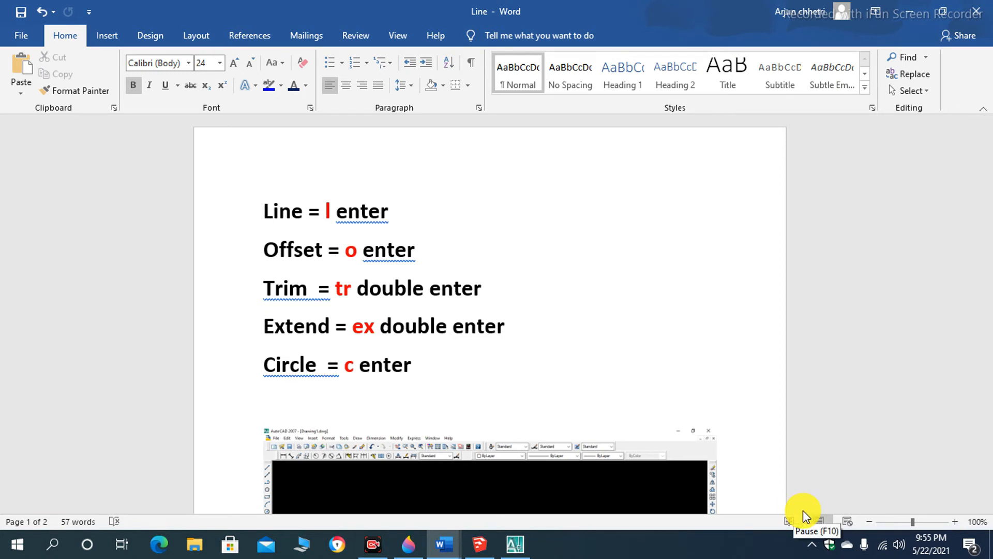
pyautogui.hotkey('alt', 'Tab')
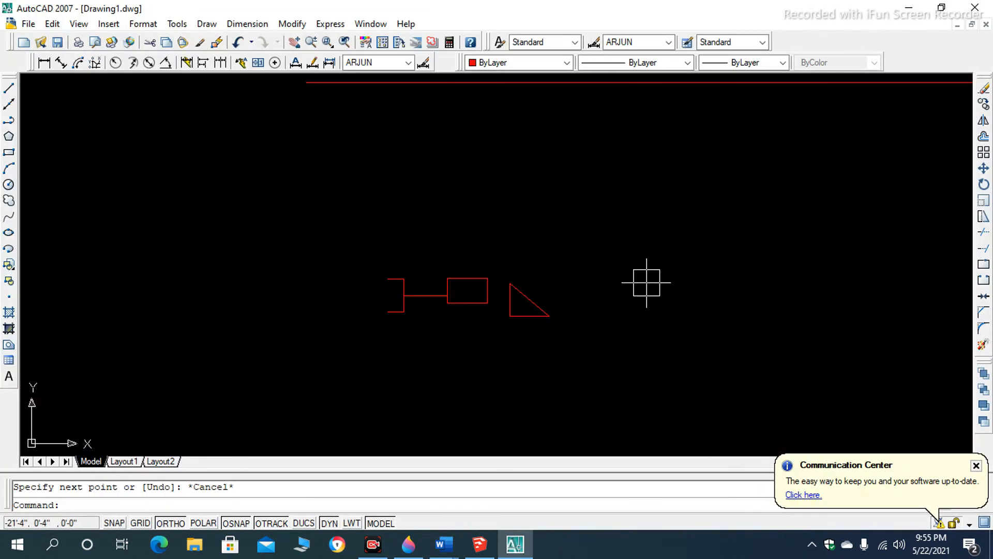
# - Draw a circle with a 5' radius in the empty area to the right of the triangle, below the long horizontal line
pyautogui.scroll(-5, 598, 277)
pyautogui.scroll(4, 629, 264)
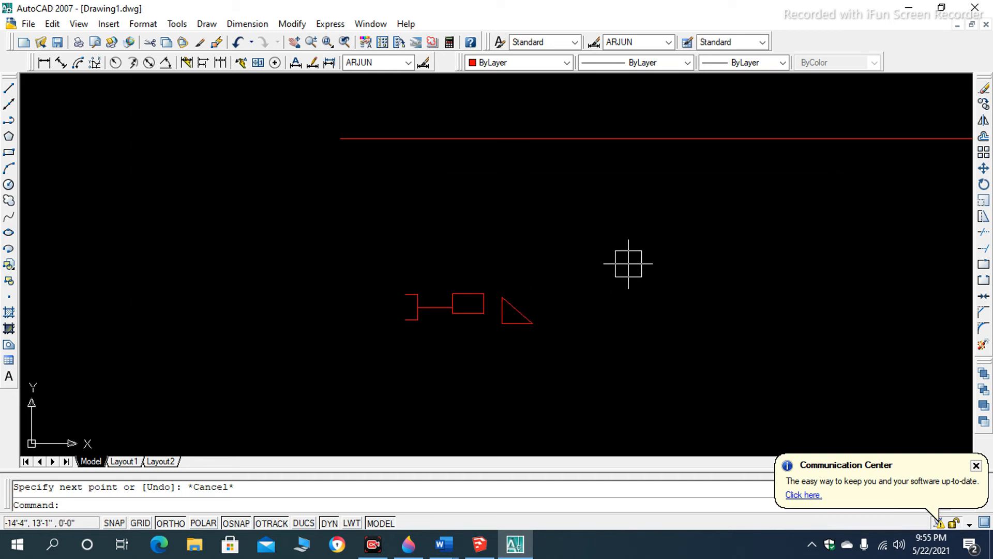
pyautogui.write('c')
pyautogui.press('Return')
pyautogui.click(634, 263)
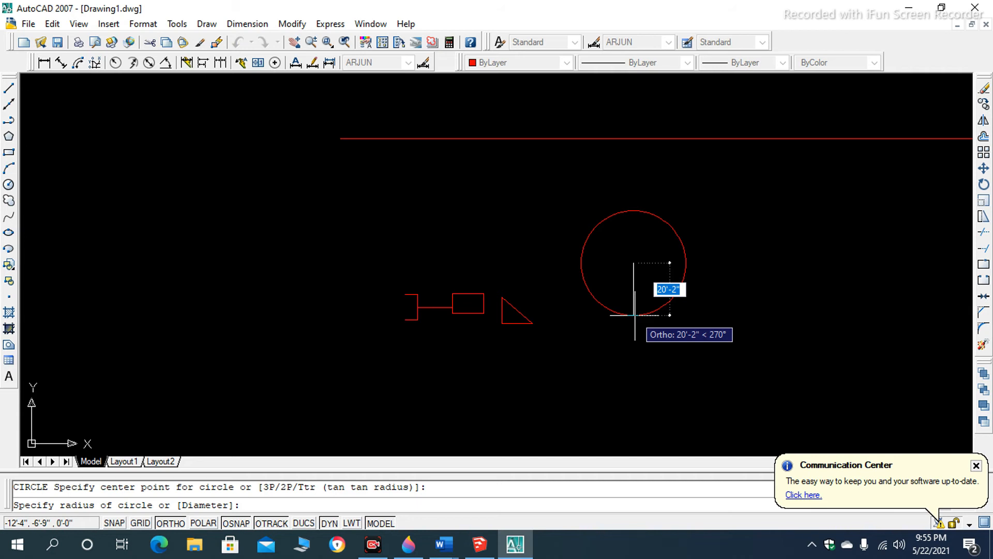
pyautogui.write('5')
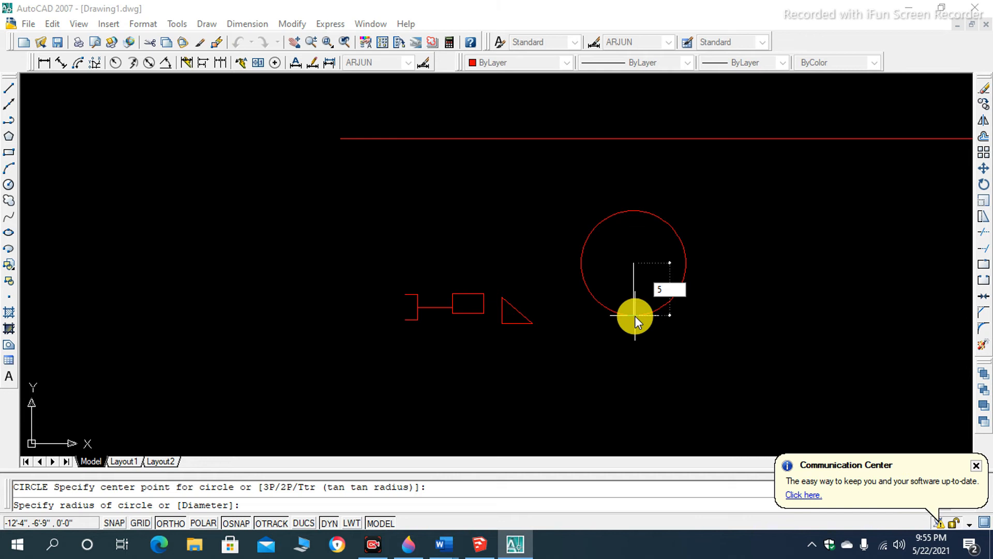
pyautogui.write("'")
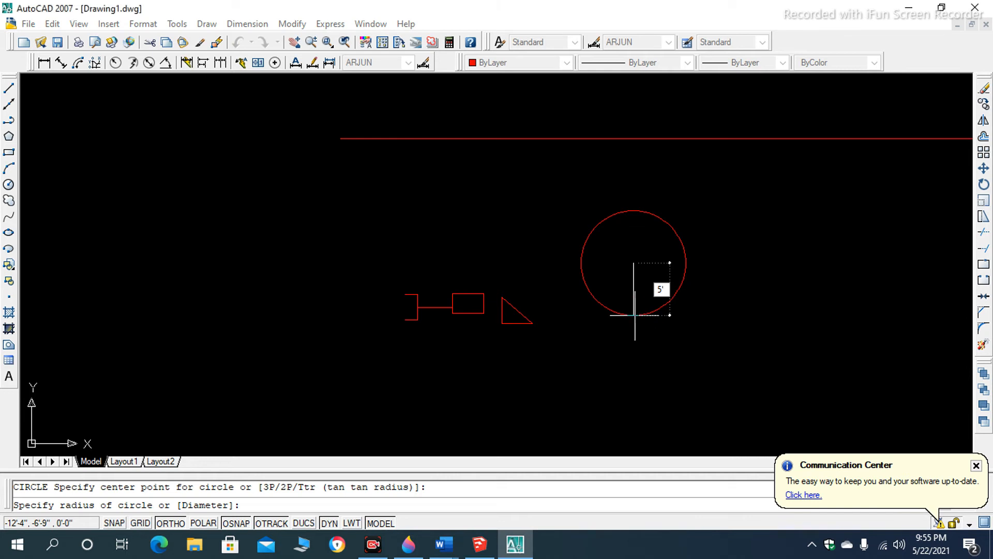
pyautogui.press('Return')
pyautogui.scroll(6, 633, 263)
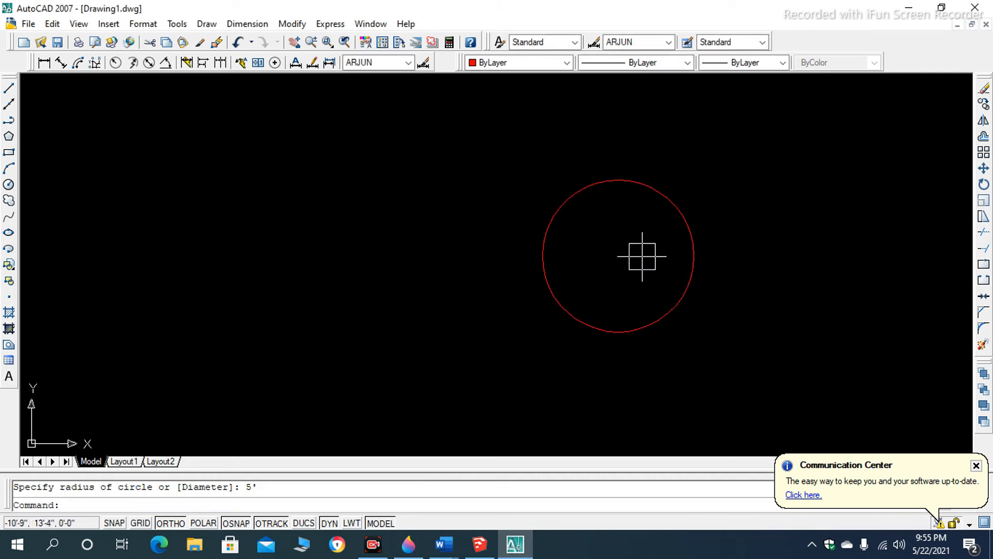
# - Select the circle to inspect its radius and grips, and clear the selection
pyautogui.click(677, 225)
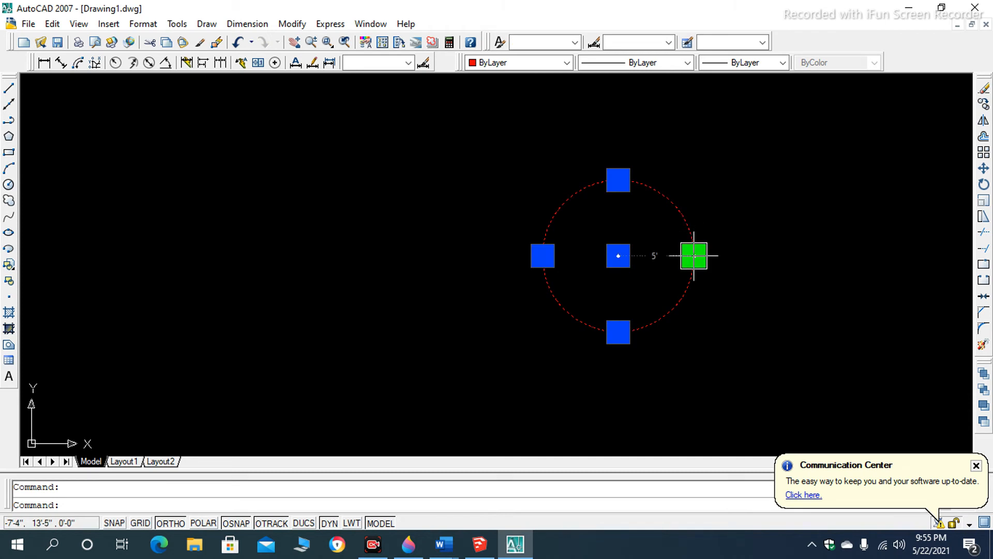
pyautogui.scroll(3, 694, 255)
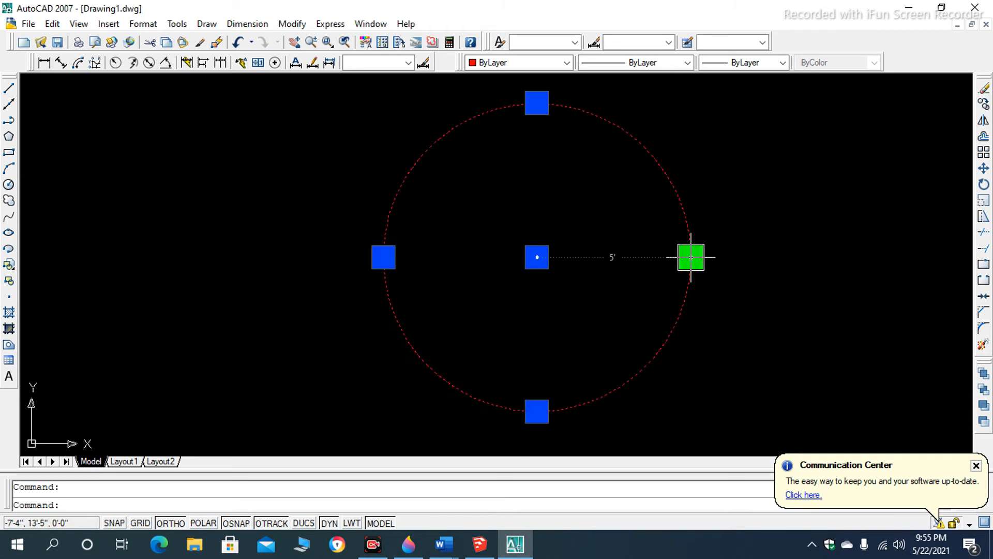
pyautogui.scroll(3, 690, 257)
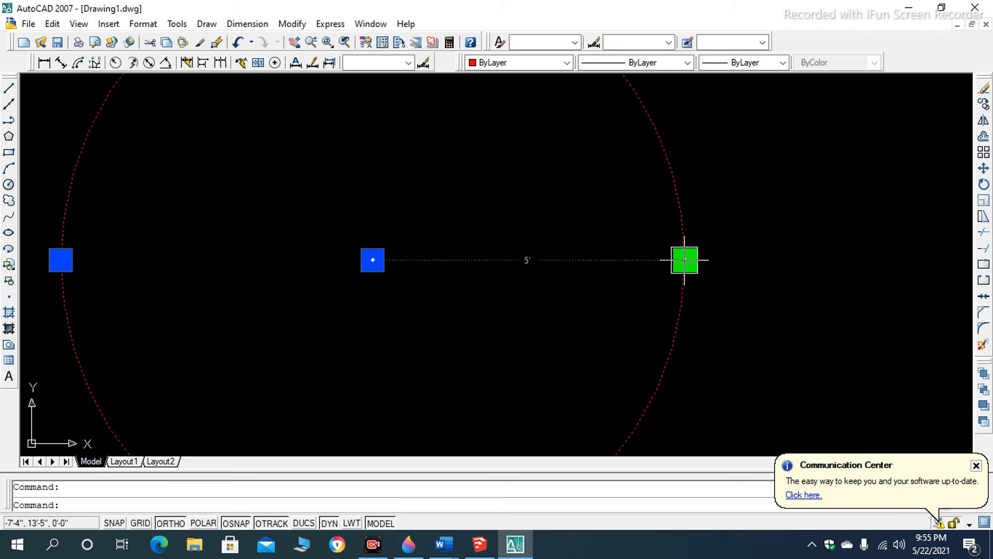
pyautogui.scroll(-4, 684, 260)
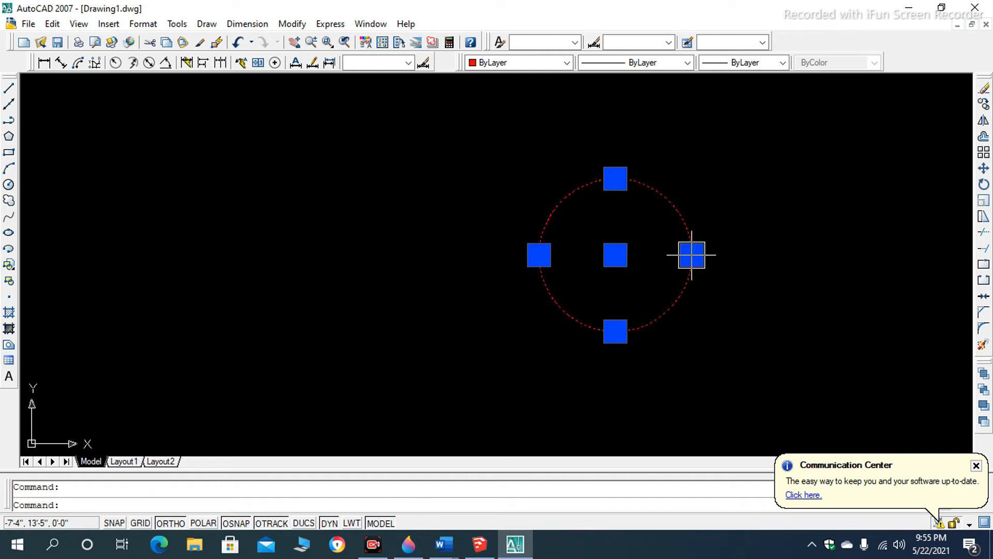
pyautogui.scroll(-6, 524, 240)
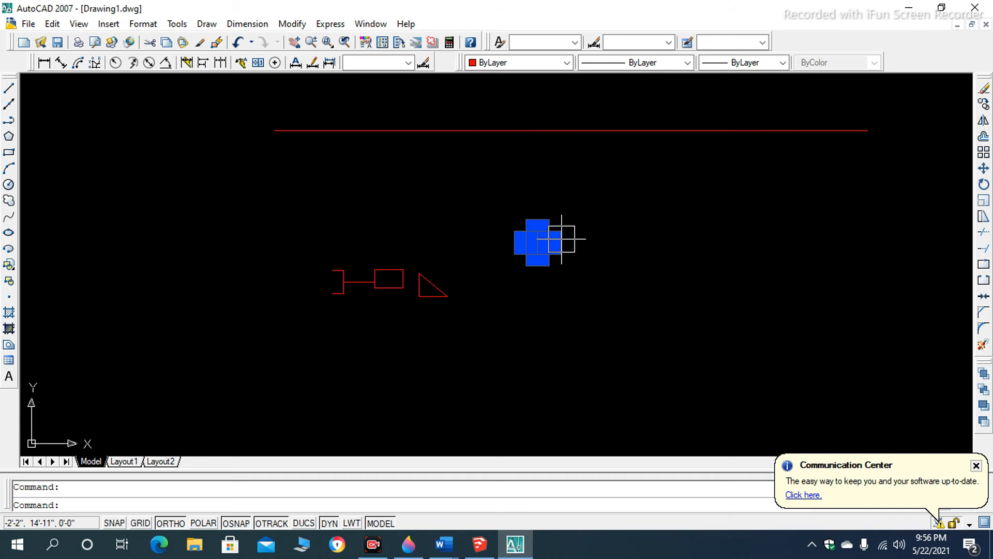
pyautogui.scroll(5, 563, 237)
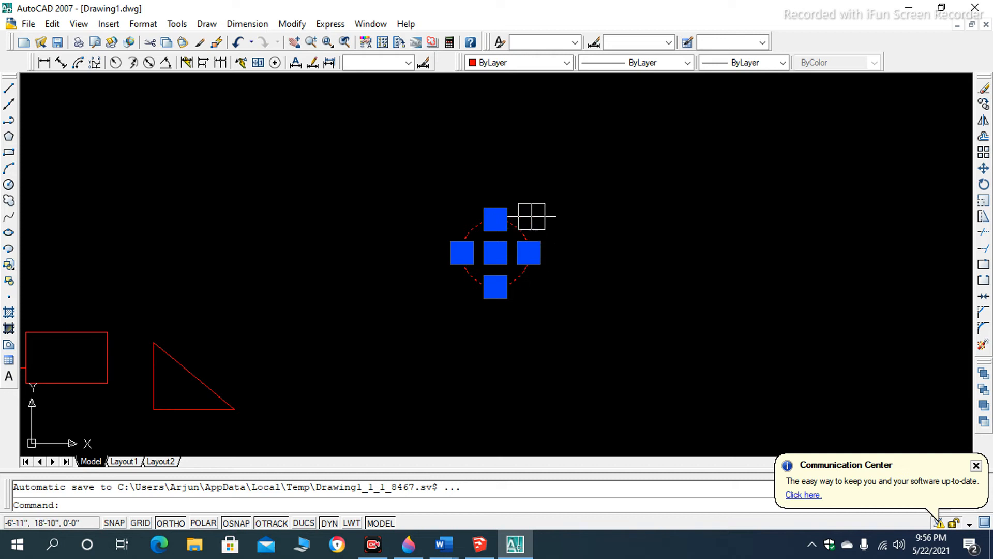
pyautogui.scroll(-2, 532, 215)
pyautogui.scroll(3, 531, 237)
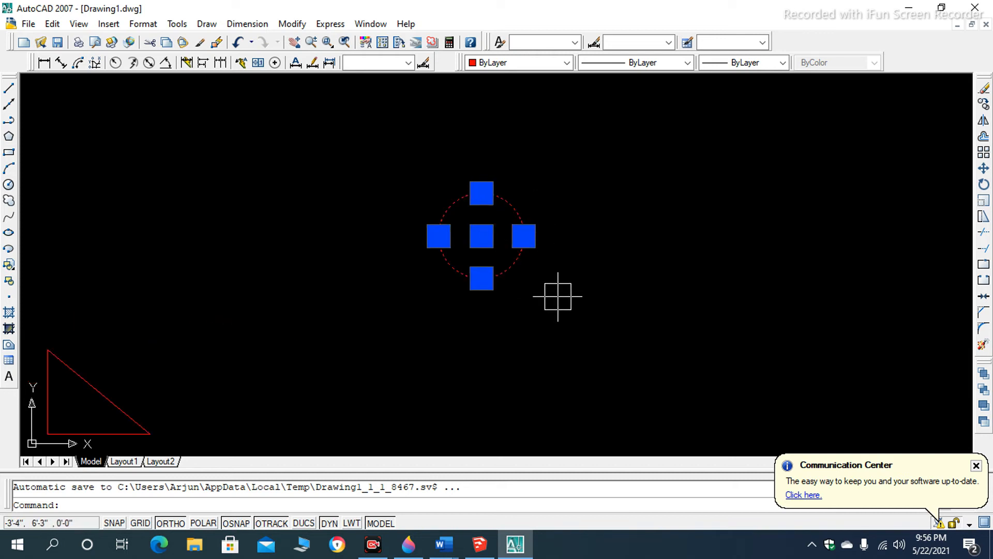
pyautogui.press('Escape')
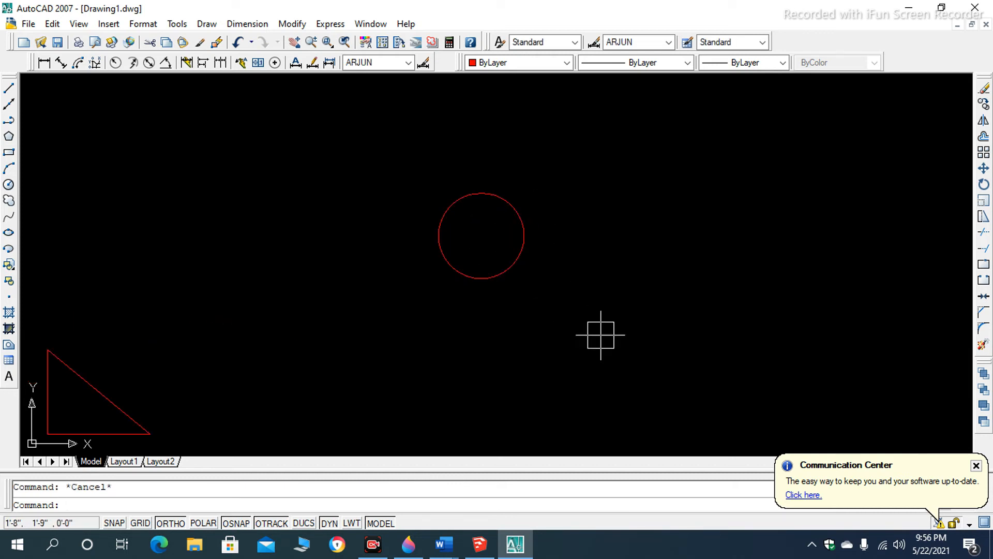
# - Switch to Paint 3D and examine the keyboard picture up close around the Z key
pyautogui.hotkey('alt', 'Tab')
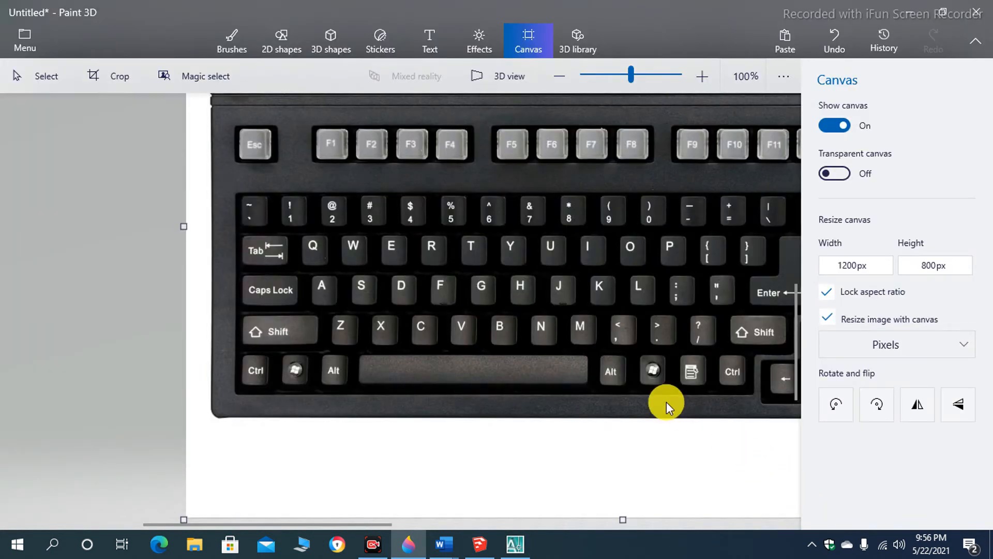
pyautogui.scroll(1, 390, 350)
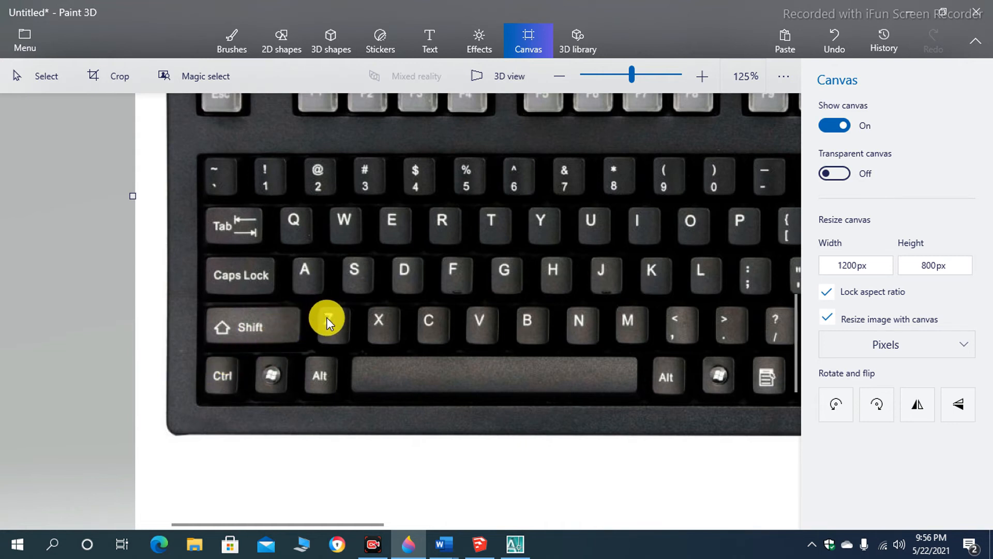
pyautogui.scroll(-1, 327, 318)
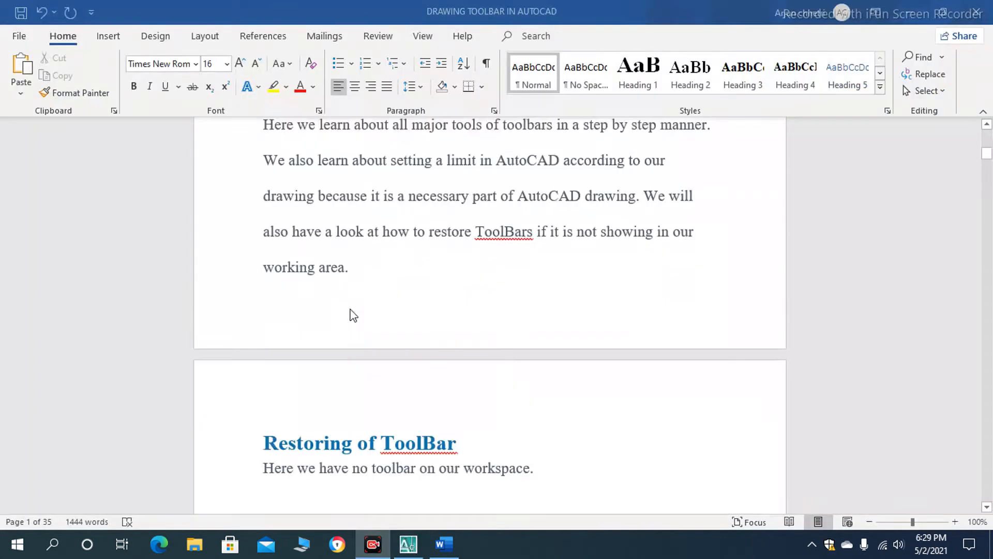
# - Read the "Restoring of ToolBar" section in the Word document, view the AutoCAD workspace without toolbars, and return to the document
pyautogui.scroll(-2, 348, 315)
pyautogui.scroll(-2, 405, 279)
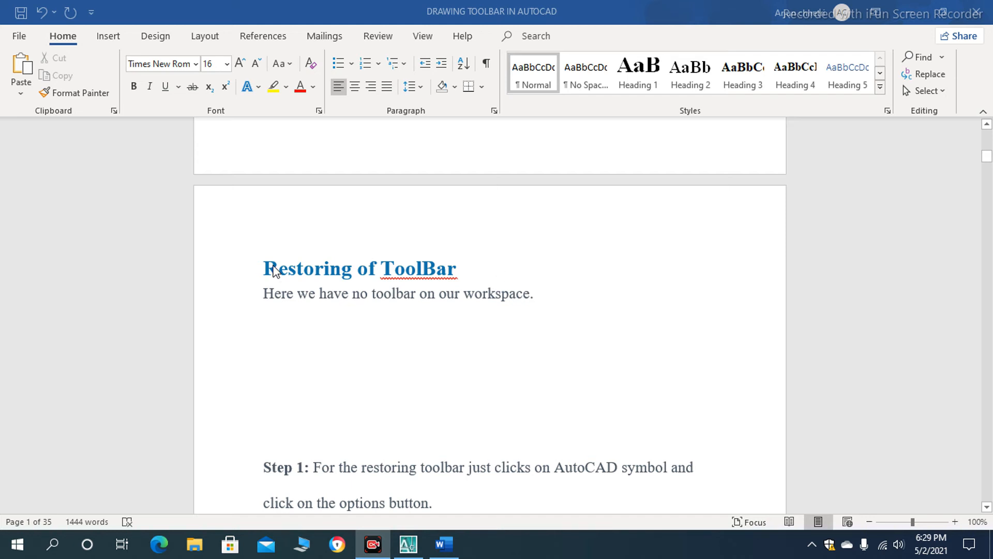
pyautogui.scroll(-2, 310, 279)
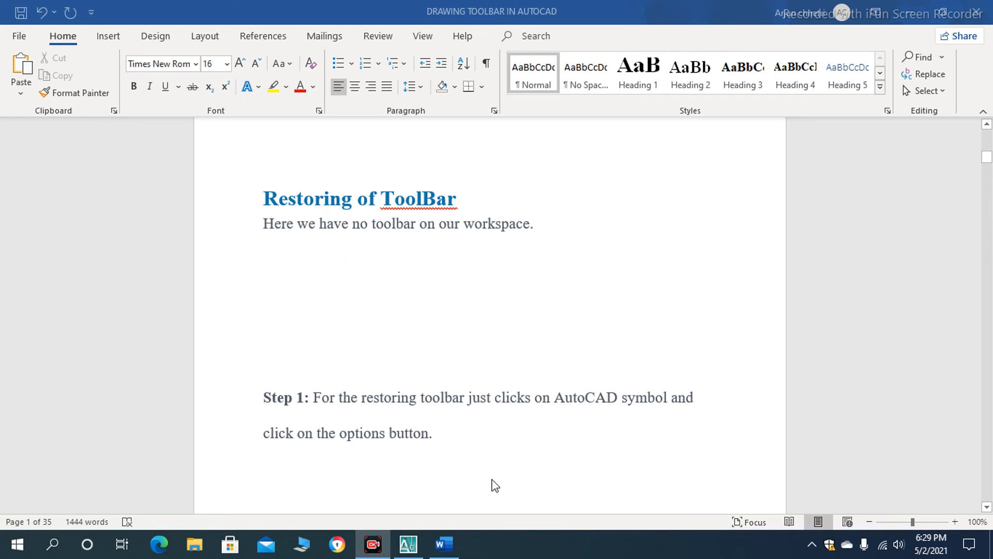
pyautogui.click(398, 515)
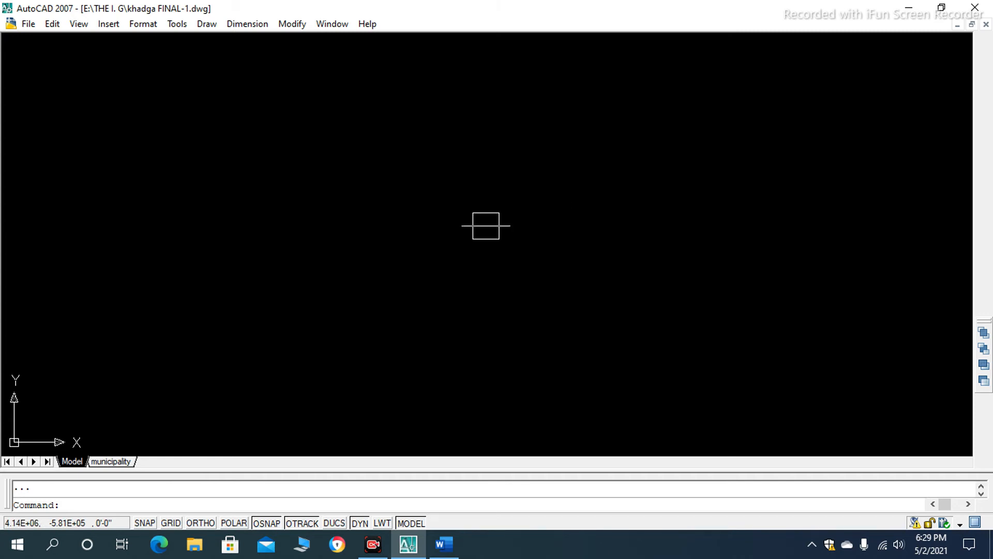
pyautogui.click(434, 550)
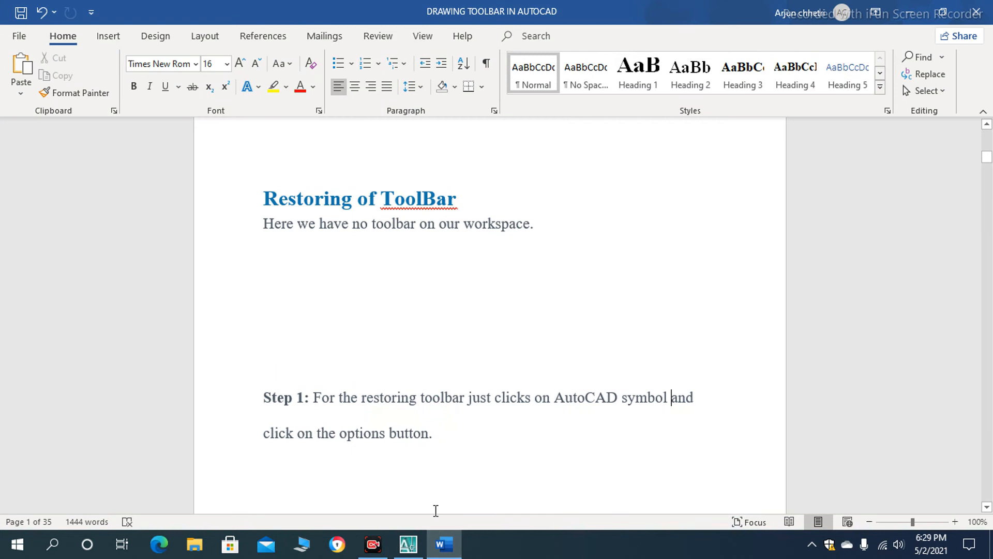
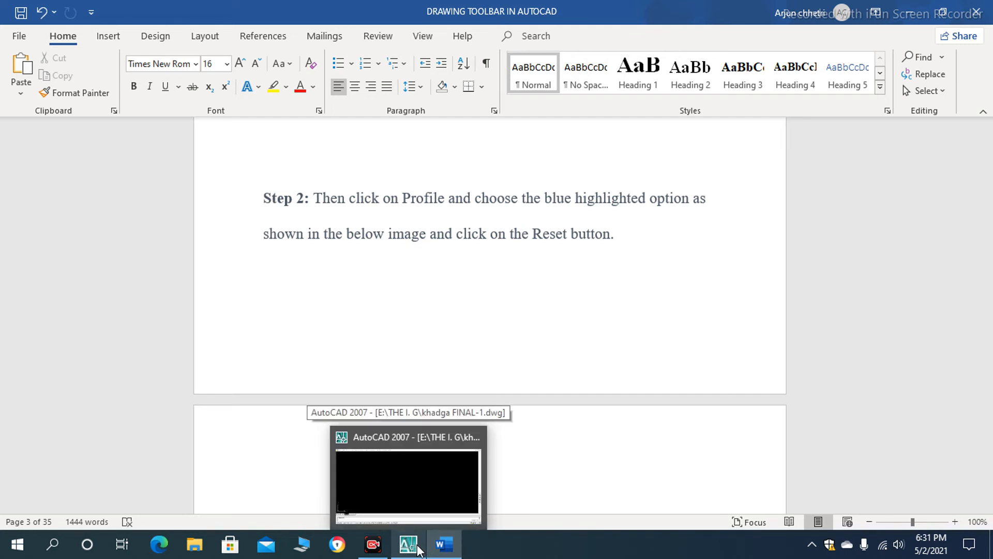
# - Switch to AutoCAD, reset the unnamed profile in Options to restore the toolbars, and accept the dialog
pyautogui.click(418, 550)
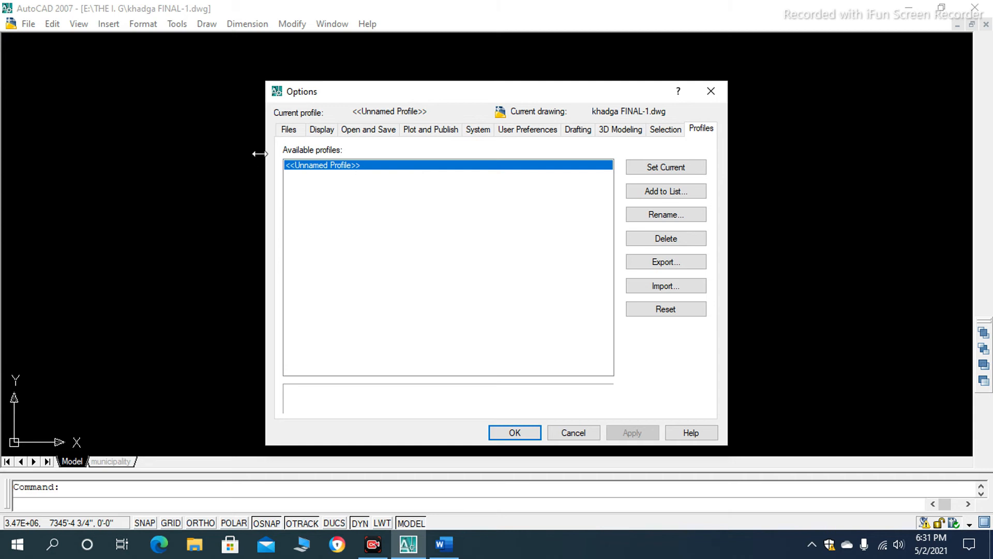
pyautogui.click(290, 130)
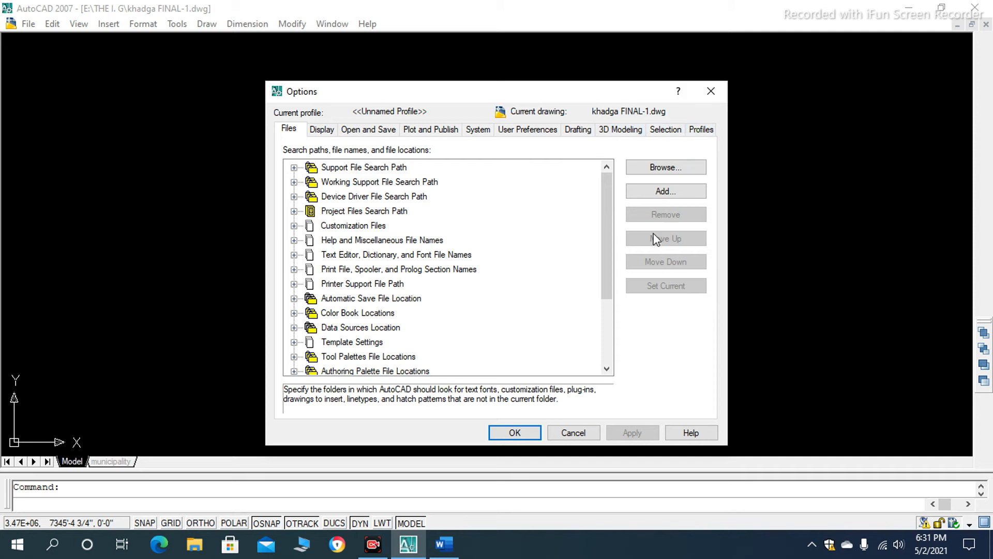
pyautogui.click(699, 130)
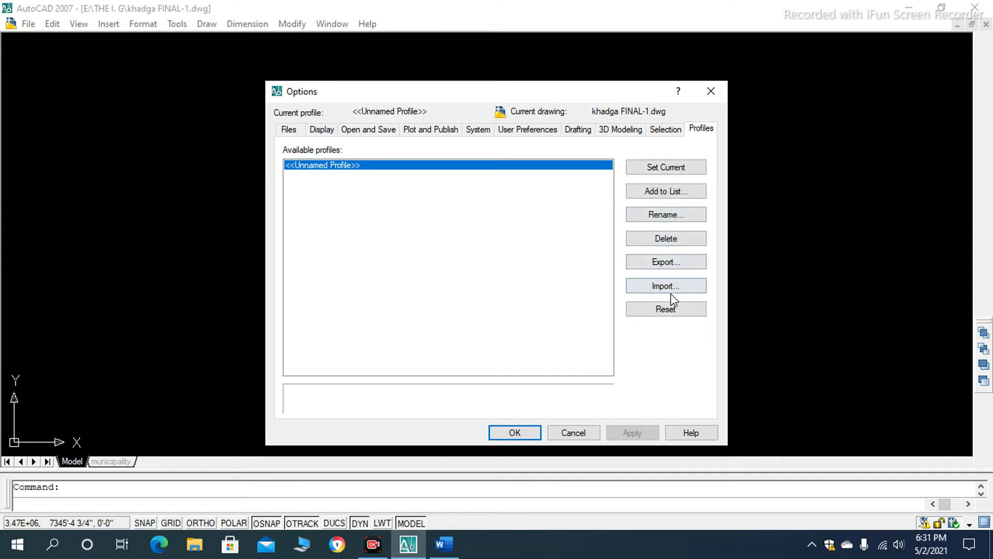
pyautogui.click(673, 313)
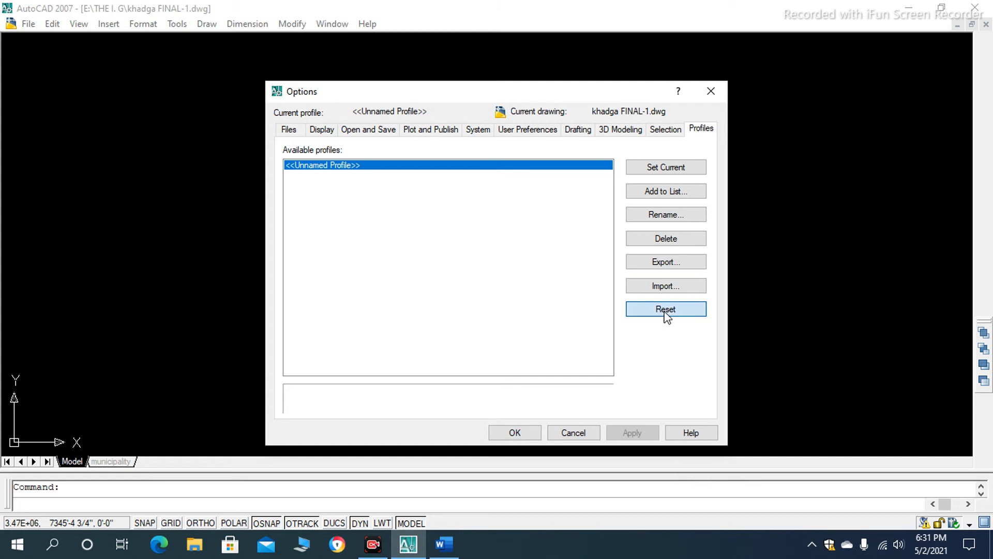
pyautogui.click(499, 306)
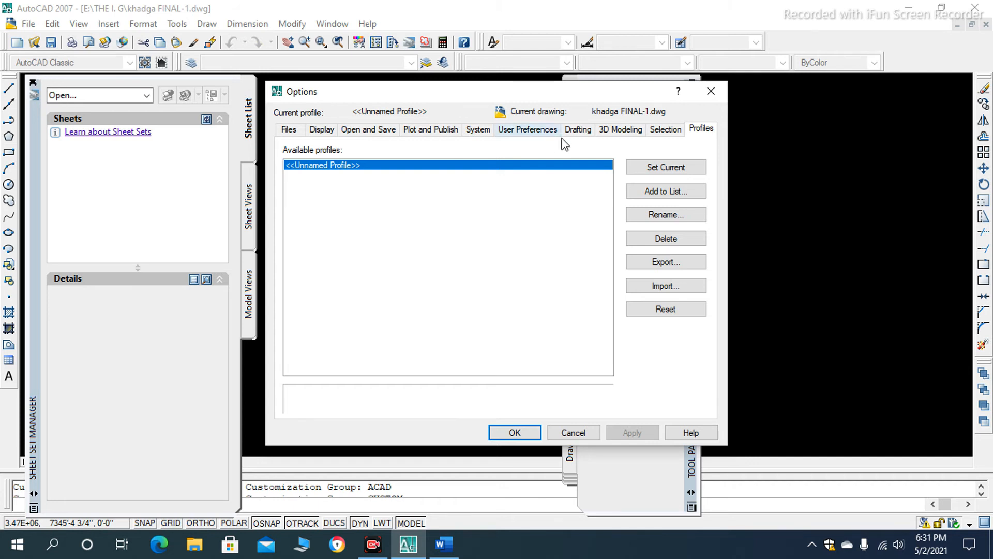
pyautogui.click(514, 432)
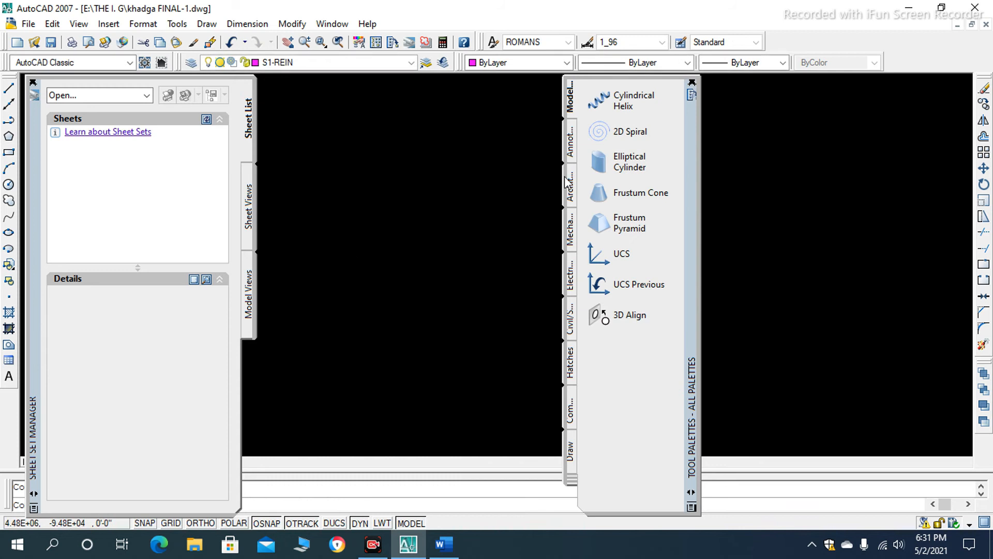
# - Close the Tool Palettes and Sheet Set Manager windows to clear the drawing area
pyautogui.click(692, 82)
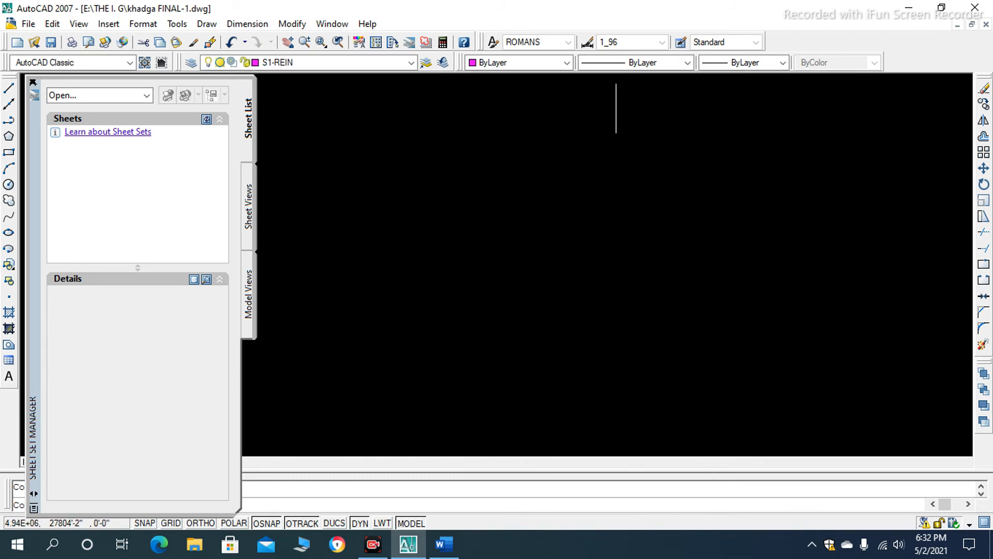
pyautogui.click(32, 82)
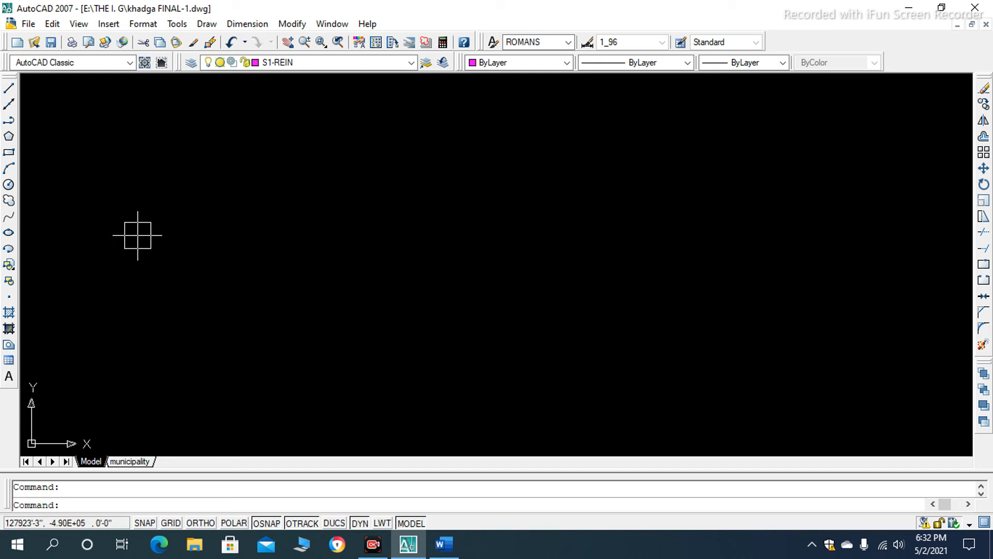
# - Look through the drawing's layer list and close it without changing the current layer
pyautogui.click(412, 66)
pyautogui.scroll(15, 314, 360)
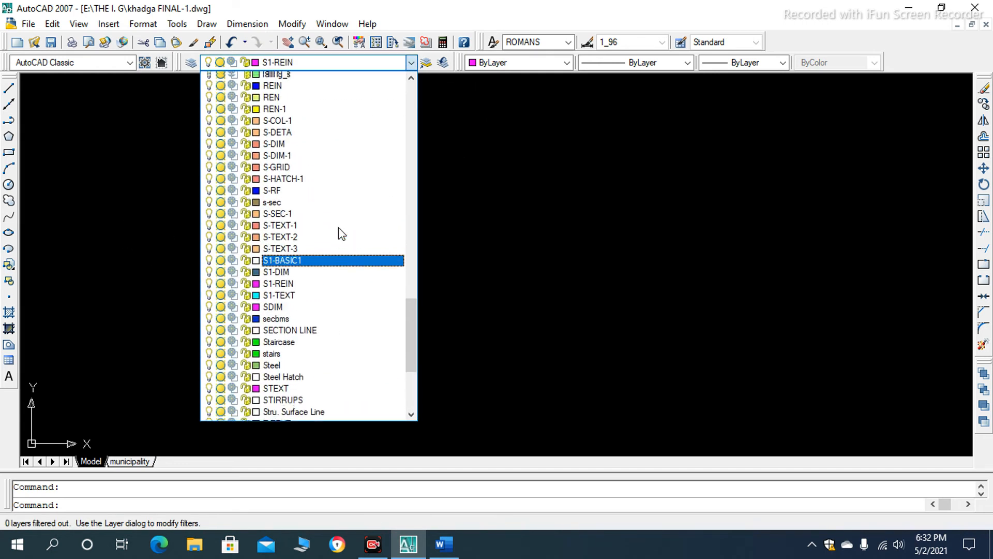
pyautogui.scroll(15, 267, 150)
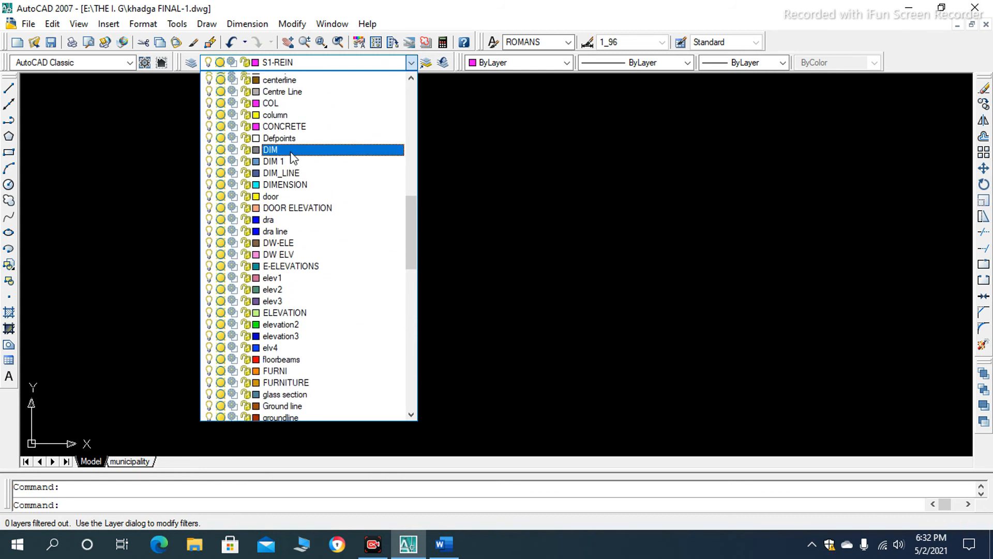
pyautogui.scroll(3, 418, 70)
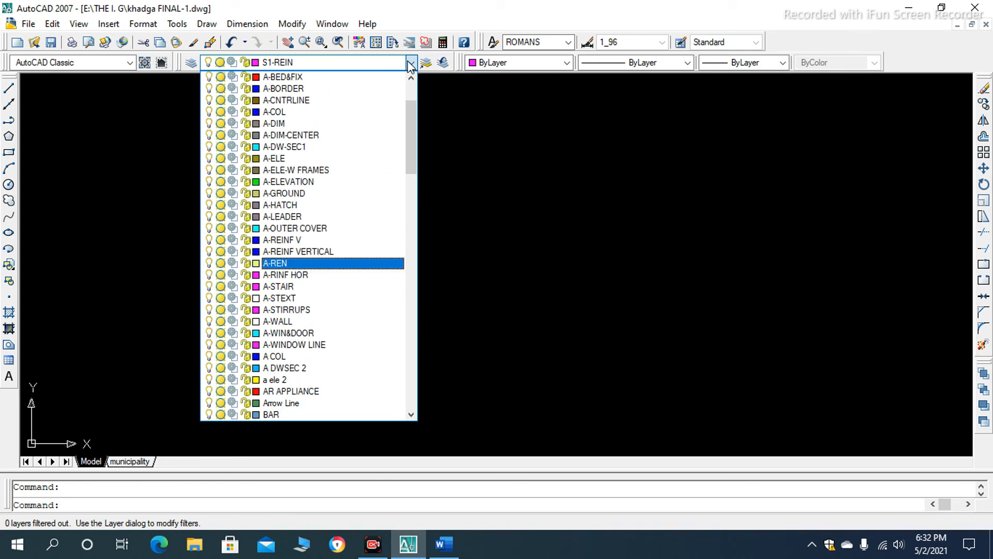
pyautogui.click(411, 63)
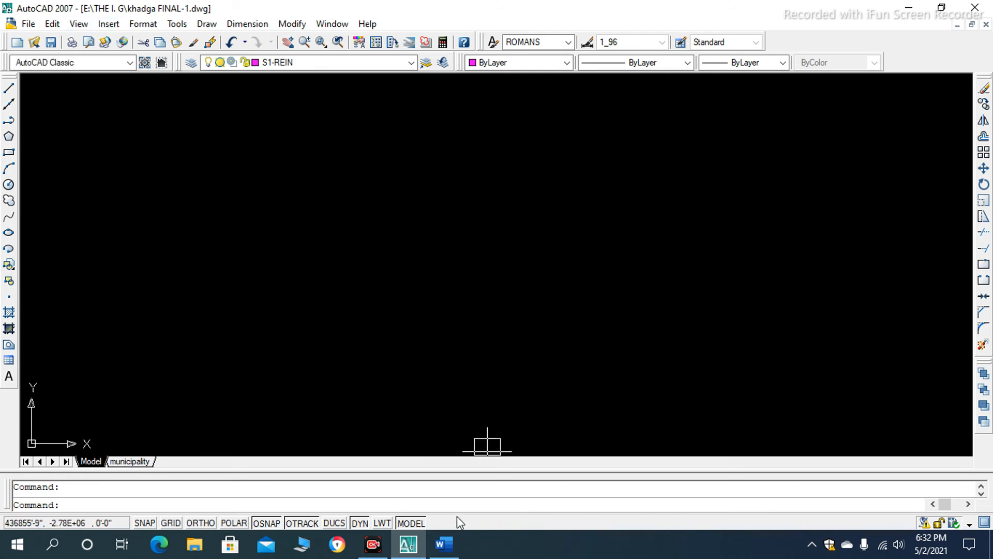
# - Switch to the Word document and read Steps 2 and 3 of the toolbar restoring instructions
pyautogui.moveTo(442, 542)
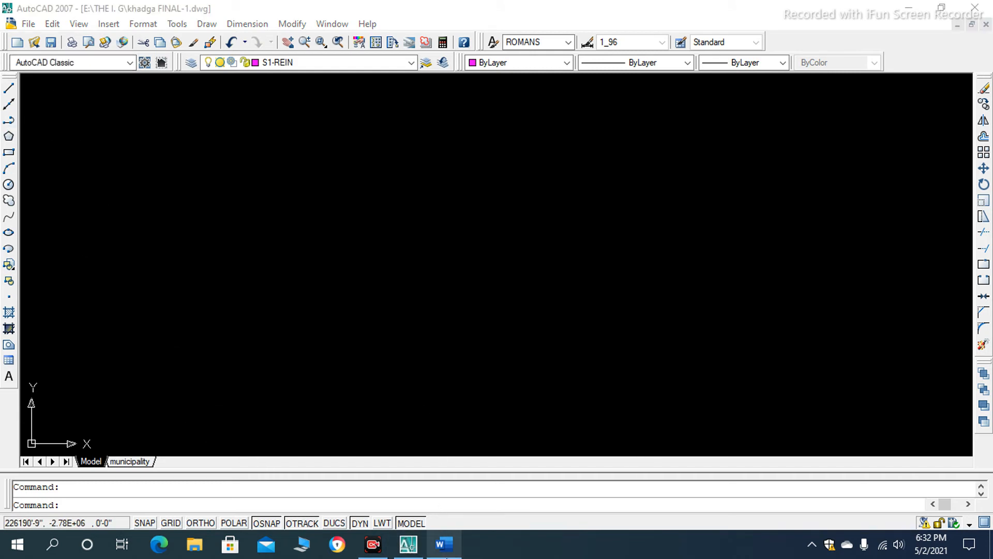
pyautogui.click(444, 543)
pyautogui.scroll(-6, 301, 268)
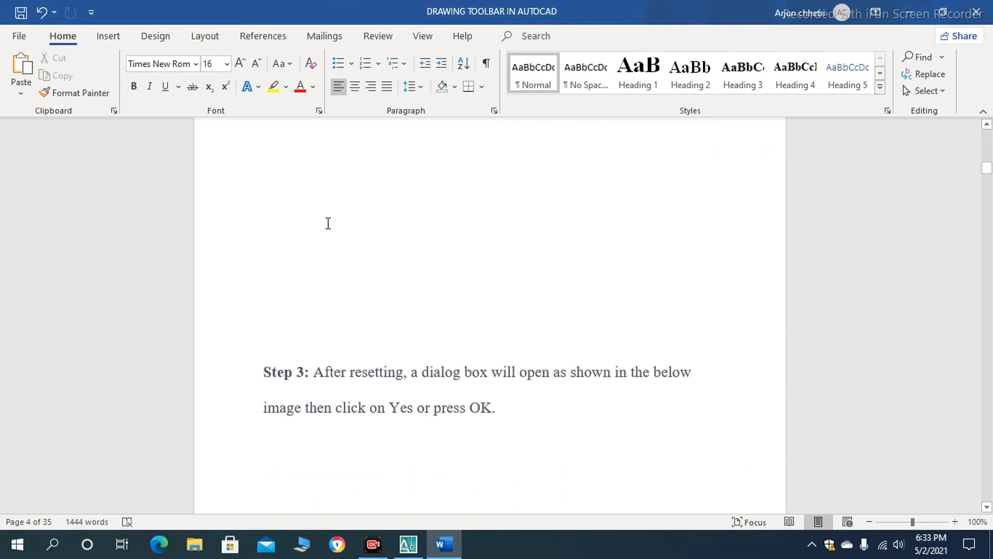
pyautogui.scroll(-2, 327, 223)
pyautogui.scroll(6, 330, 218)
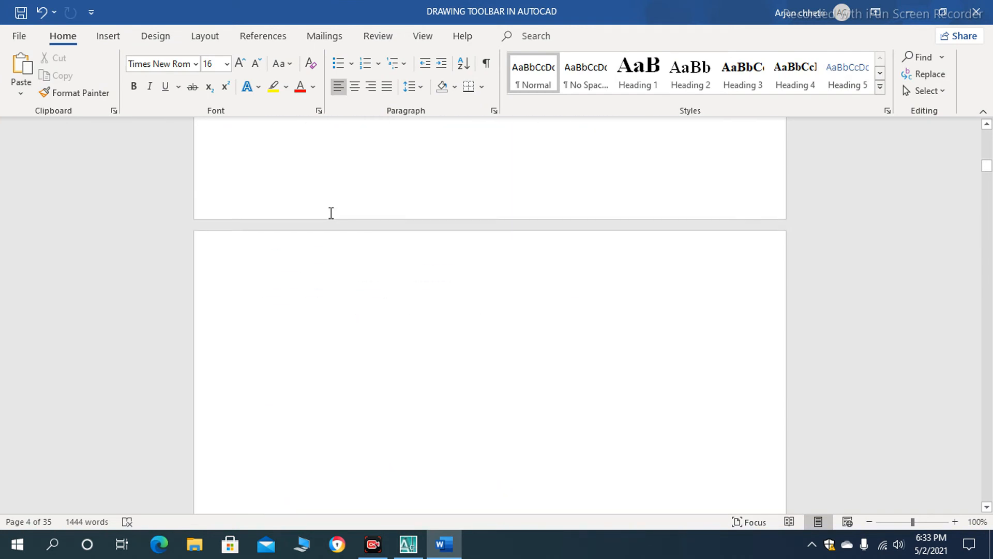
pyautogui.scroll(5, 331, 210)
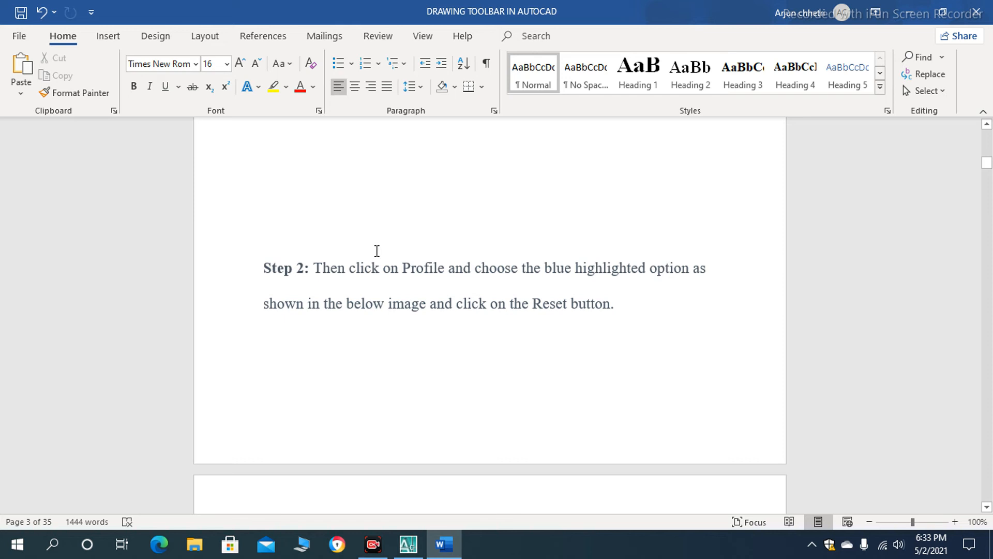
pyautogui.scroll(-2, 344, 278)
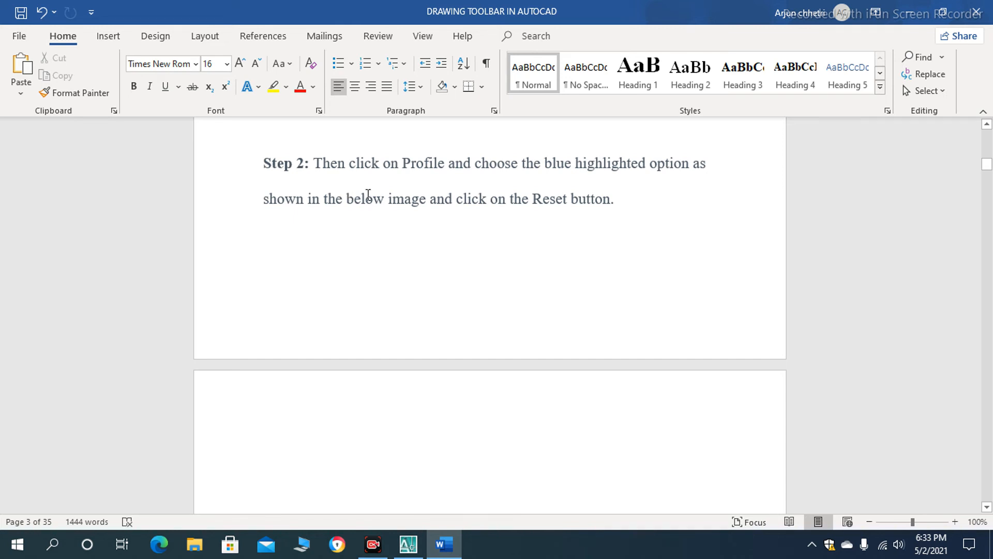
pyautogui.scroll(-2, 368, 194)
pyautogui.scroll(3, 372, 195)
pyautogui.scroll(-10, 377, 202)
pyautogui.scroll(-3, 384, 216)
pyautogui.scroll(6, 377, 235)
pyautogui.scroll(-5, 377, 236)
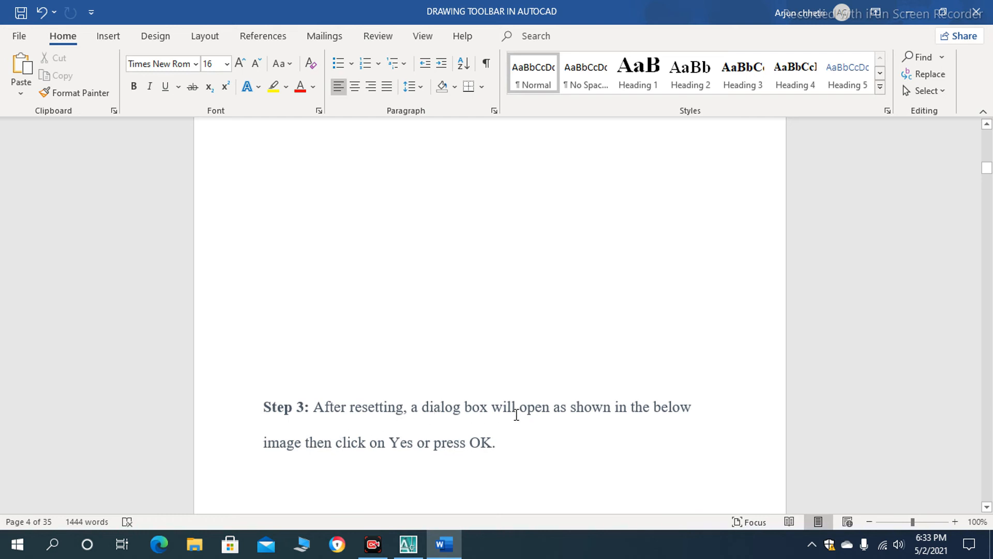
pyautogui.scroll(-2, 455, 440)
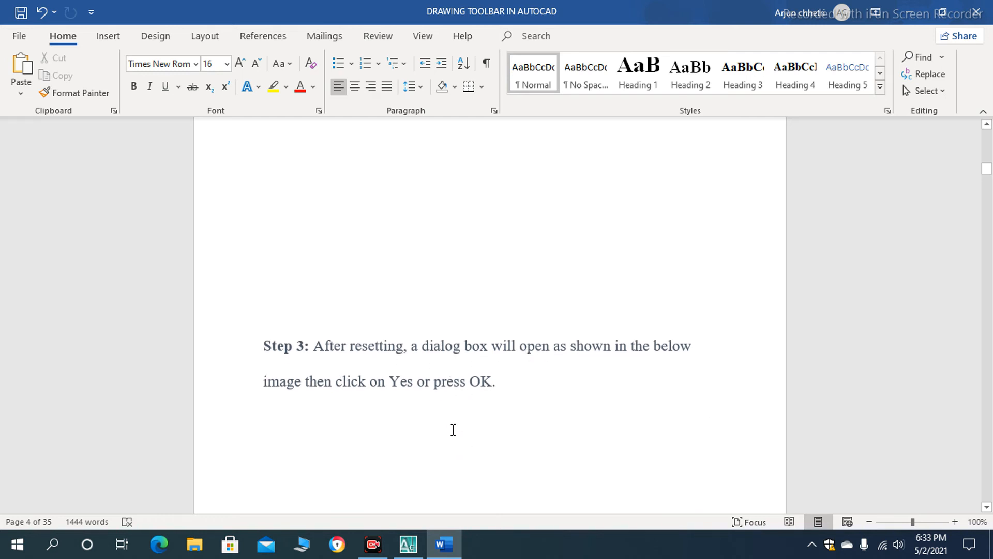
pyautogui.scroll(-1, 342, 385)
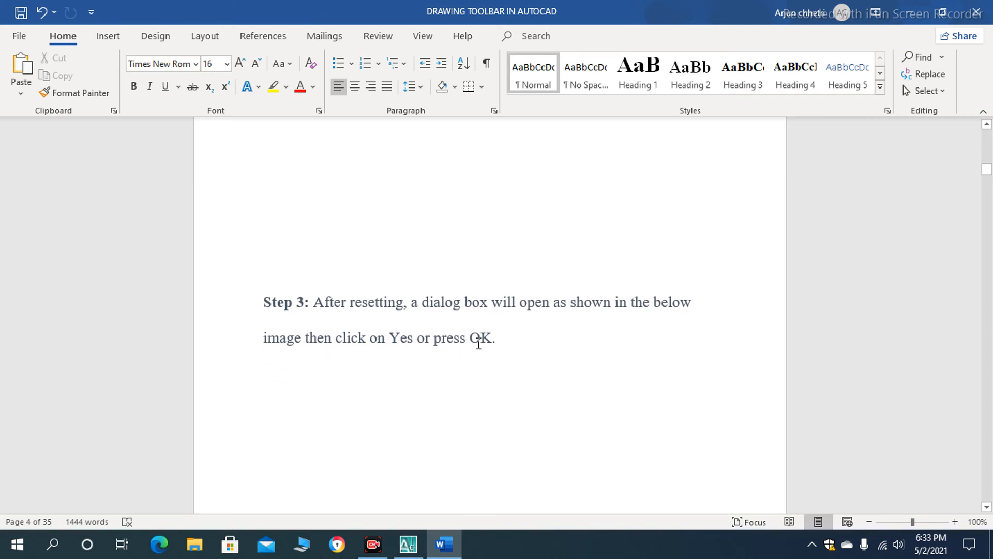
pyautogui.scroll(-3, 472, 346)
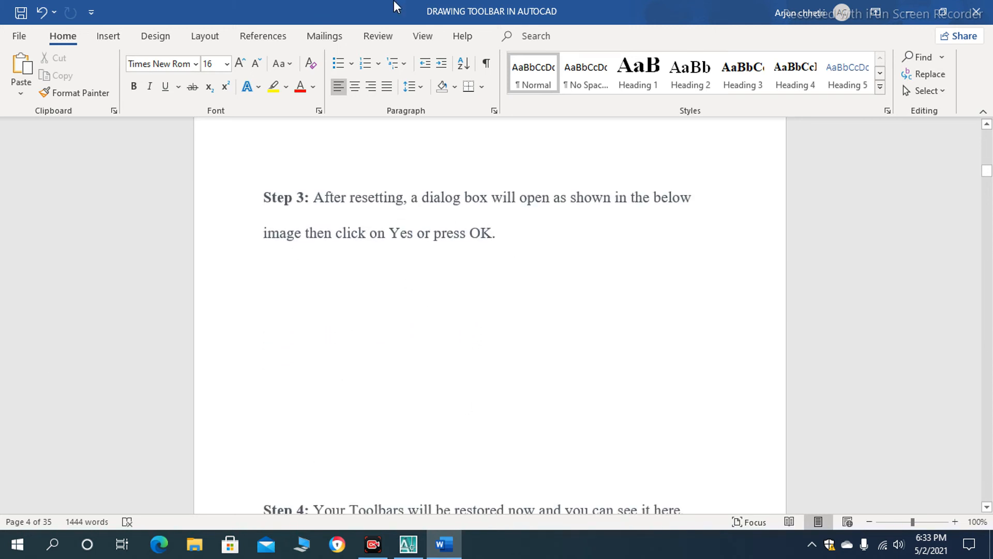
# - Read Step 4 of the toolbar restoring instructions in the document
pyautogui.scroll(-4, 401, 382)
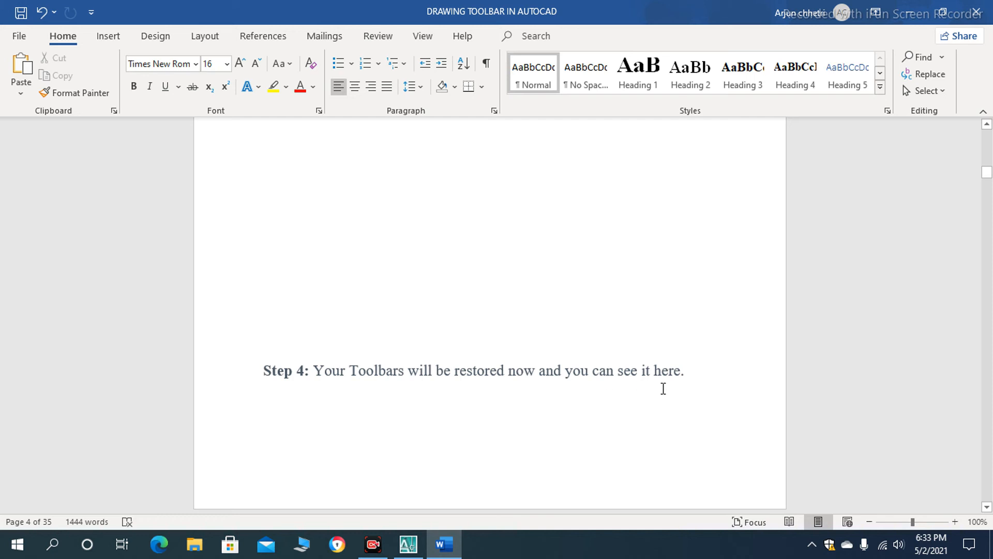
pyautogui.scroll(-2, 640, 376)
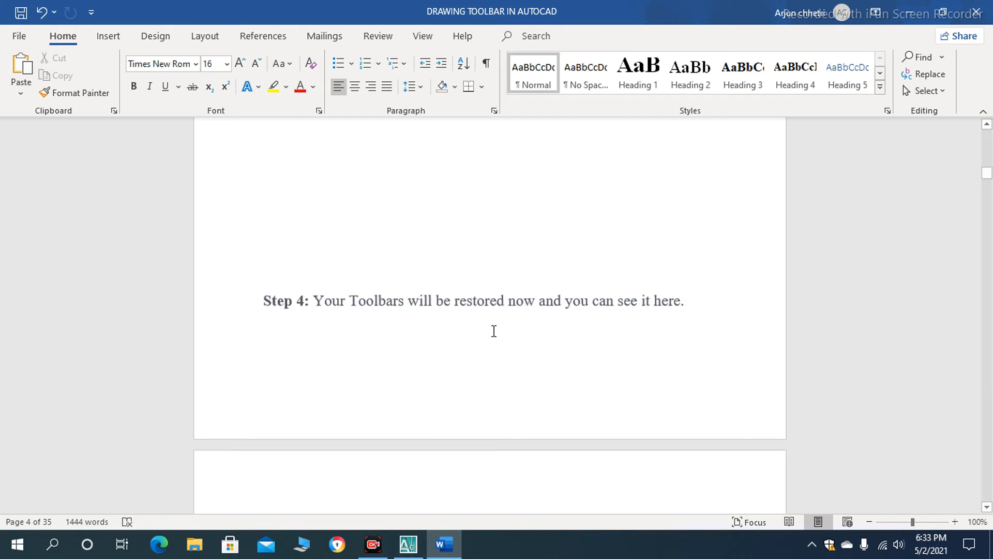
pyautogui.scroll(-2, 494, 326)
pyautogui.scroll(-1, 499, 315)
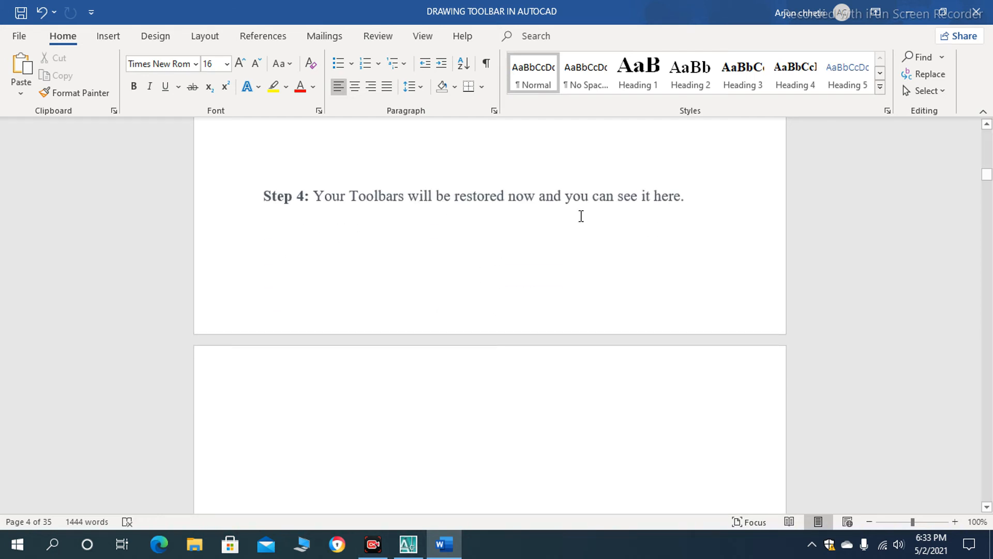
pyautogui.scroll(-1, 474, 268)
pyautogui.scroll(1, 421, 312)
pyautogui.scroll(-4, 403, 368)
pyautogui.scroll(-5, 403, 368)
# - Read Steps 1 to 3 of the "Setting Limit in AutoCAD" section on the lower and upper limits
pyautogui.scroll(-2, 280, 248)
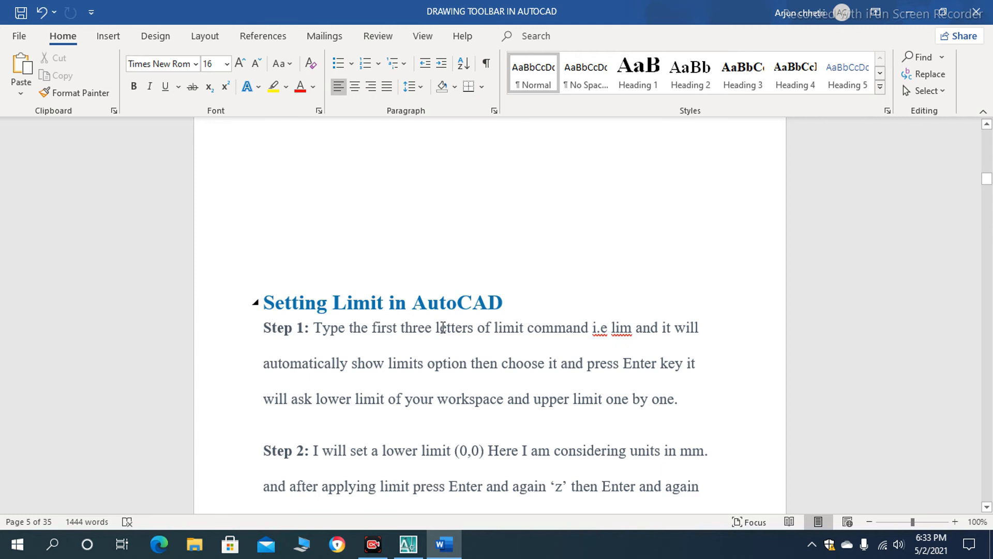
pyautogui.scroll(-4, 482, 330)
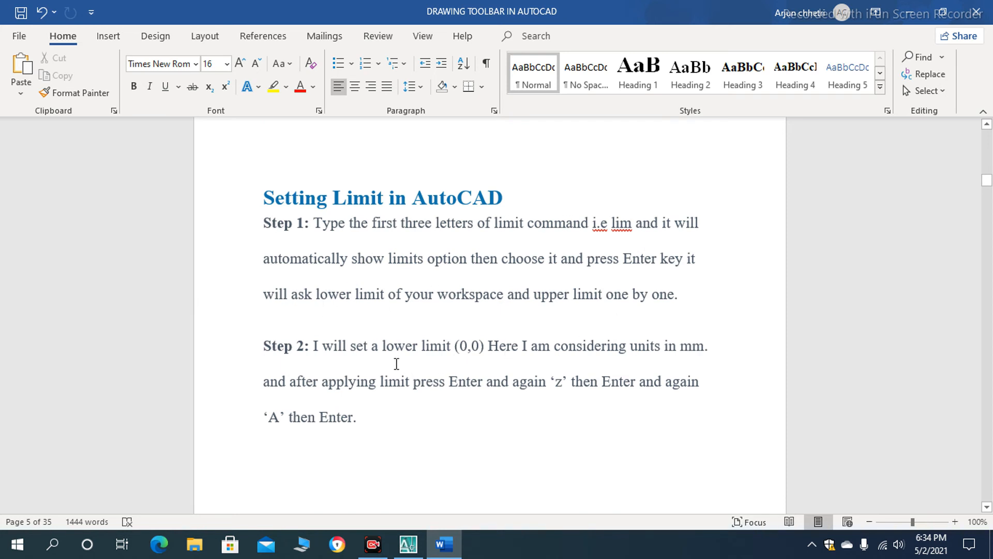
pyautogui.scroll(-3, 377, 339)
pyautogui.scroll(-4, 378, 339)
pyautogui.scroll(5, 378, 339)
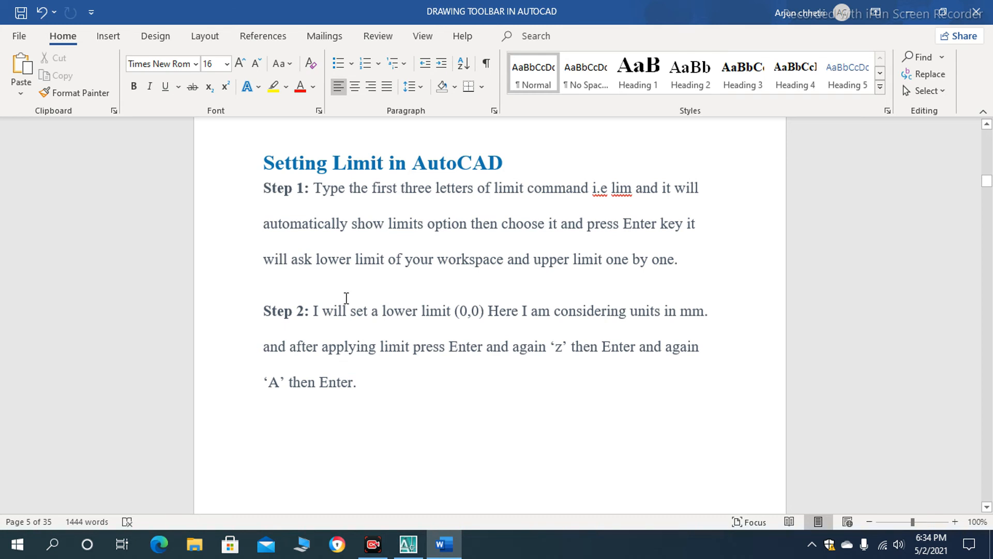
pyautogui.scroll(-2, 346, 298)
pyautogui.scroll(2, 346, 295)
pyautogui.scroll(-8, 364, 267)
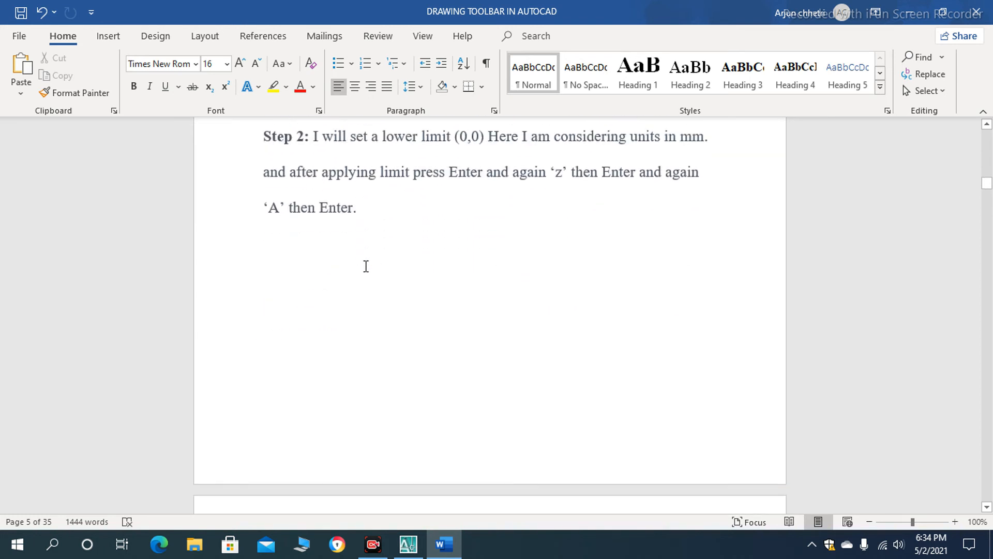
pyautogui.scroll(-6, 357, 301)
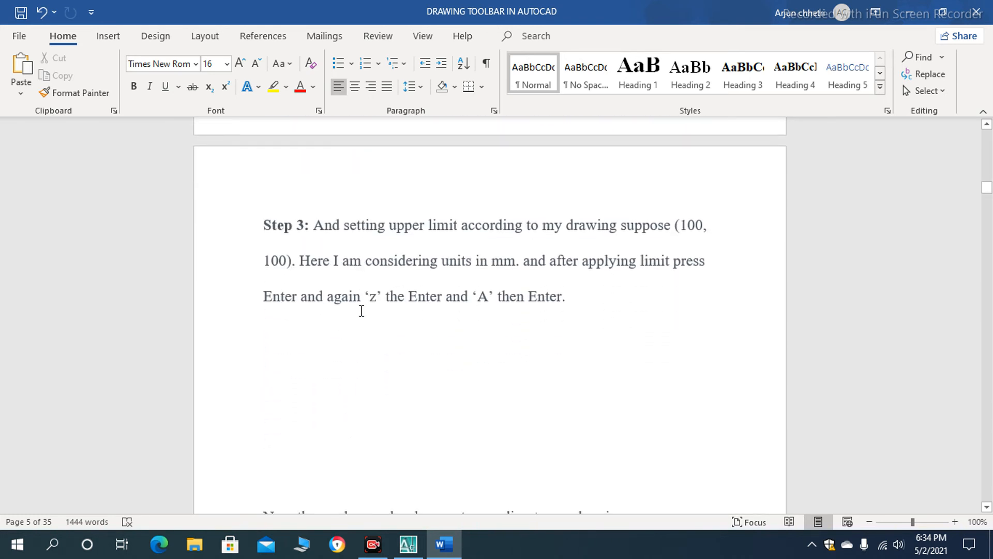
# - Read the "Group of Tools" paragraph, select the word "Draw" in it, and continue to the "1. Line Tool" section
pyautogui.scroll(-2, 367, 310)
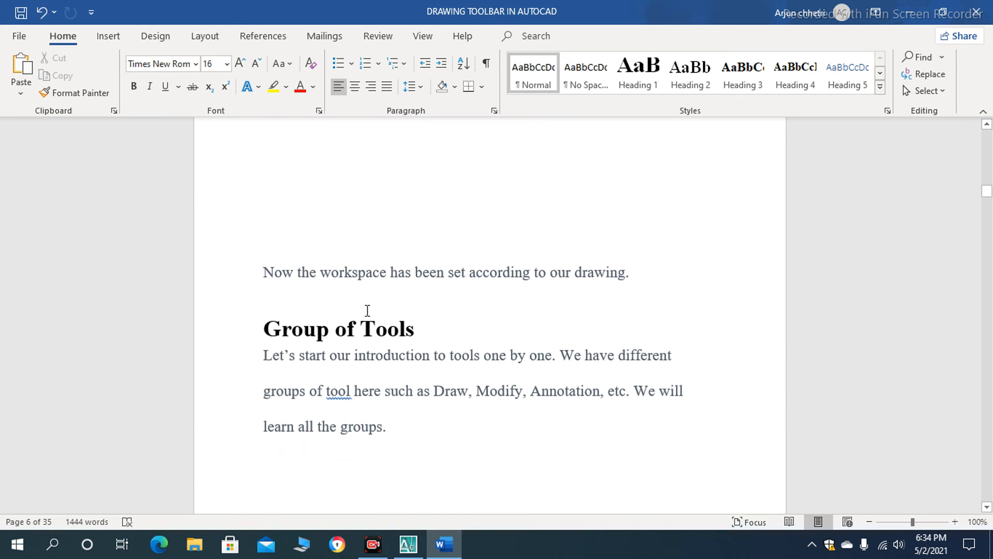
pyautogui.scroll(-2, 367, 310)
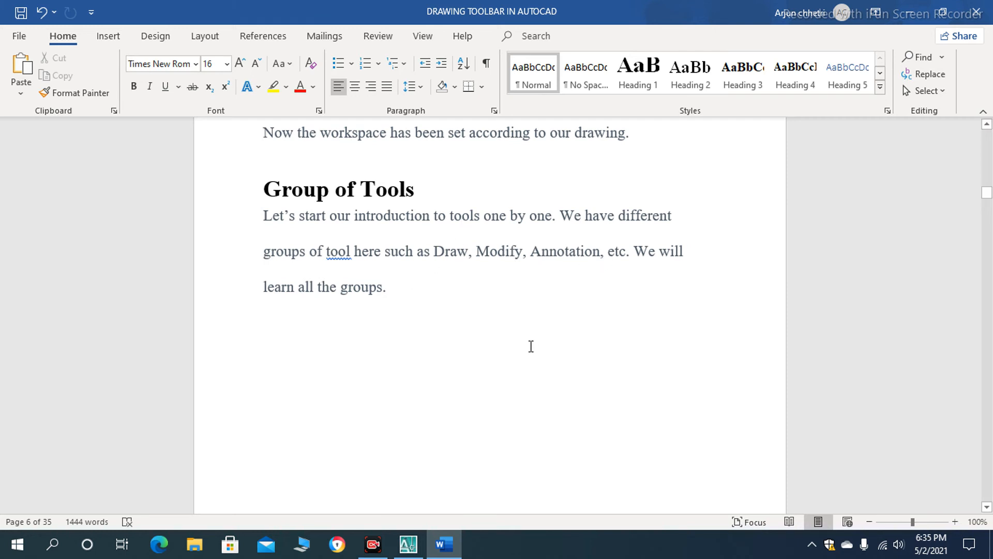
pyautogui.scroll(-2, 291, 341)
pyautogui.scroll(2, 296, 343)
pyautogui.scroll(-5, 369, 293)
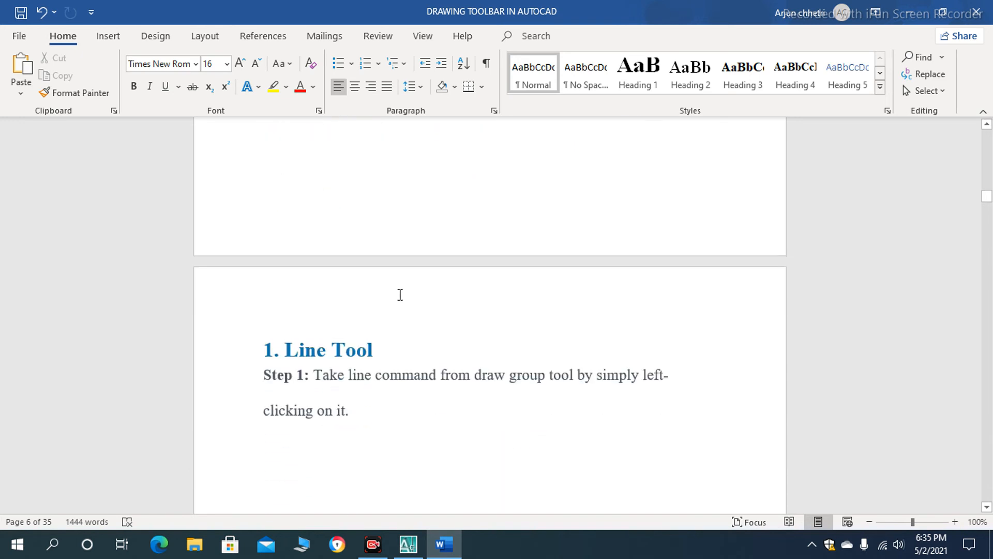
pyautogui.scroll(5, 400, 296)
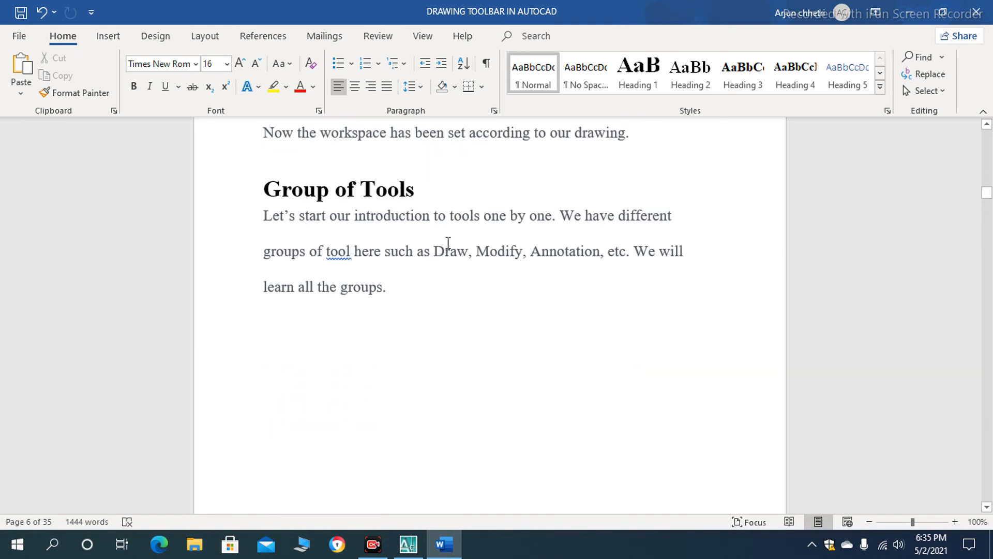
pyautogui.doubleClick(450, 252)
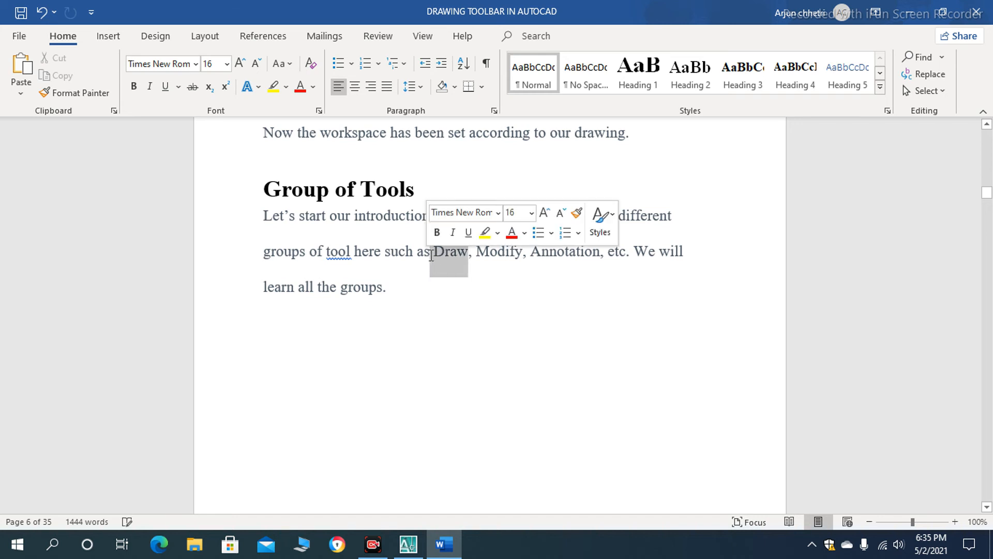
pyautogui.scroll(-5, 432, 255)
pyautogui.scroll(4, 355, 230)
pyautogui.scroll(-5, 461, 193)
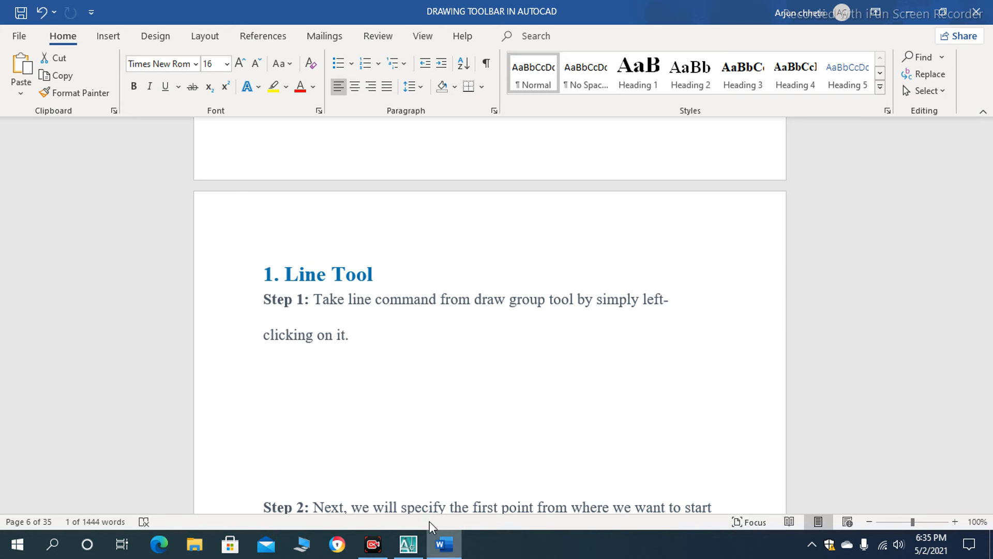
# - Read Steps 1 and 2 of the "1. Line Tool" section on starting the line command and setting its length
pyautogui.scroll(-1, 349, 342)
pyautogui.scroll(-2, 350, 330)
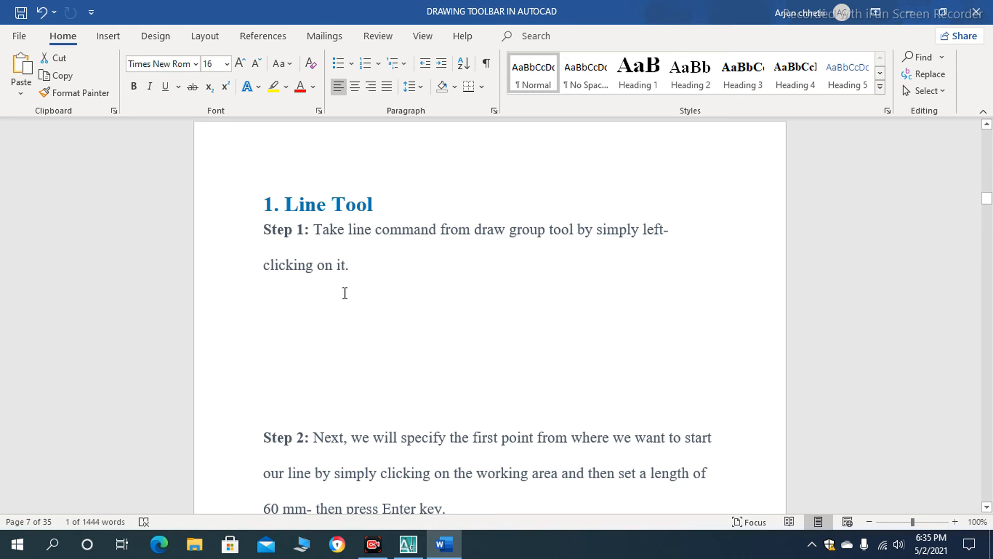
pyautogui.scroll(-8, 344, 293)
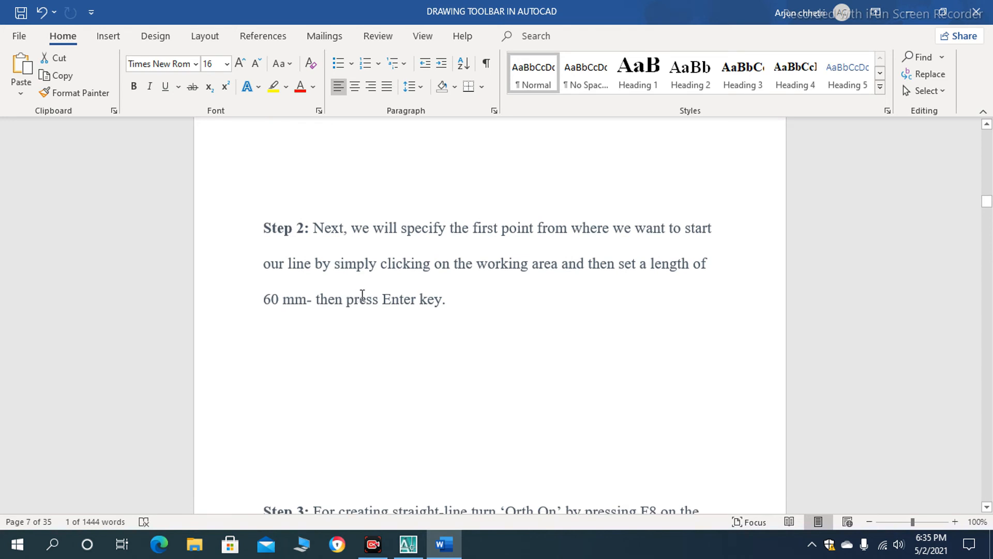
pyautogui.scroll(-1, 362, 294)
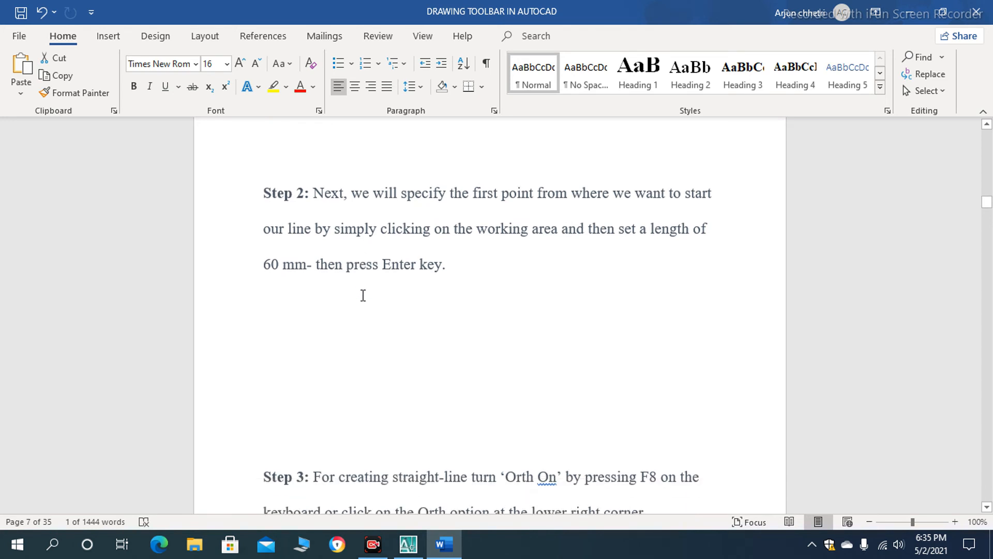
pyautogui.scroll(-6, 364, 294)
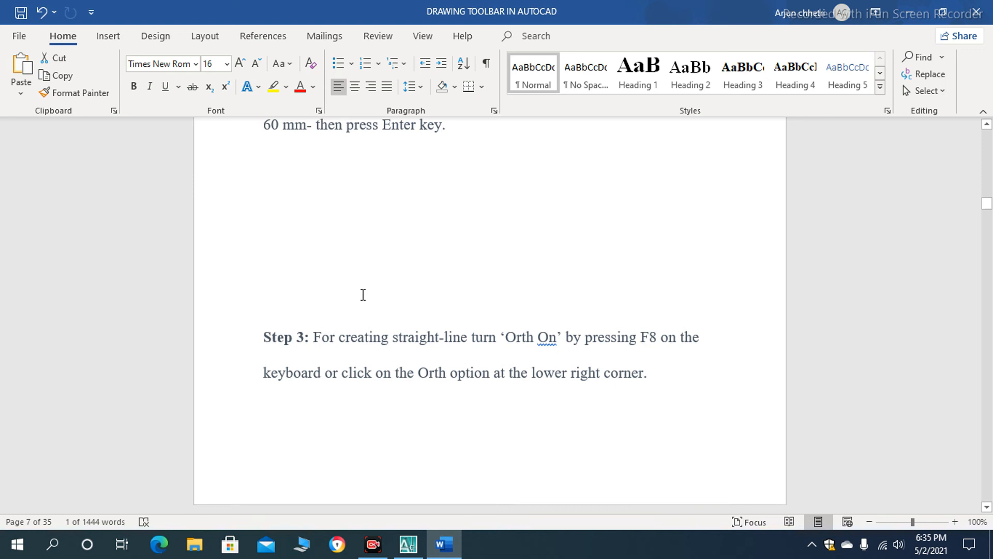
# - Read Steps 3 to 5 of the Line Tool section on Ortho mode, angled lines and exiting a command
pyautogui.scroll(-1, 363, 295)
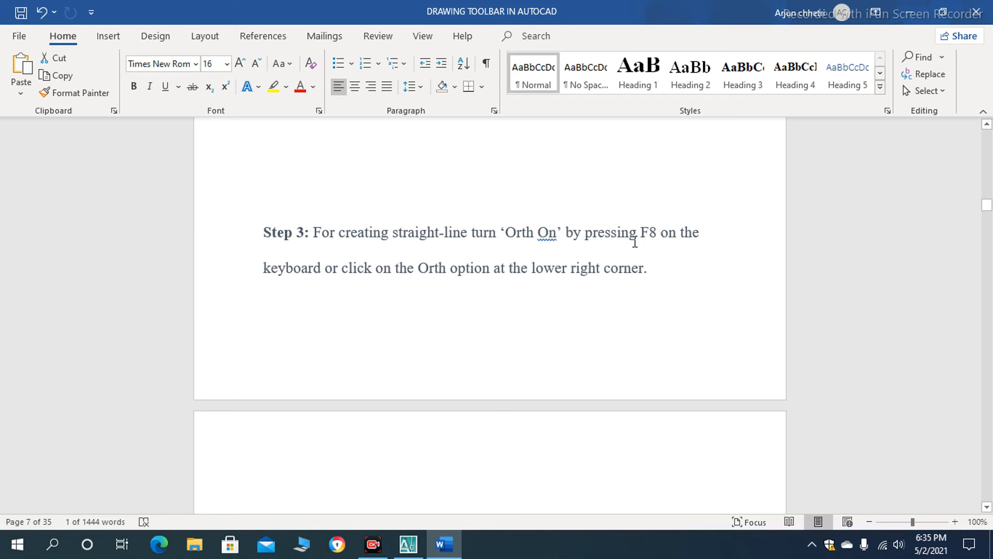
pyautogui.scroll(-2, 412, 319)
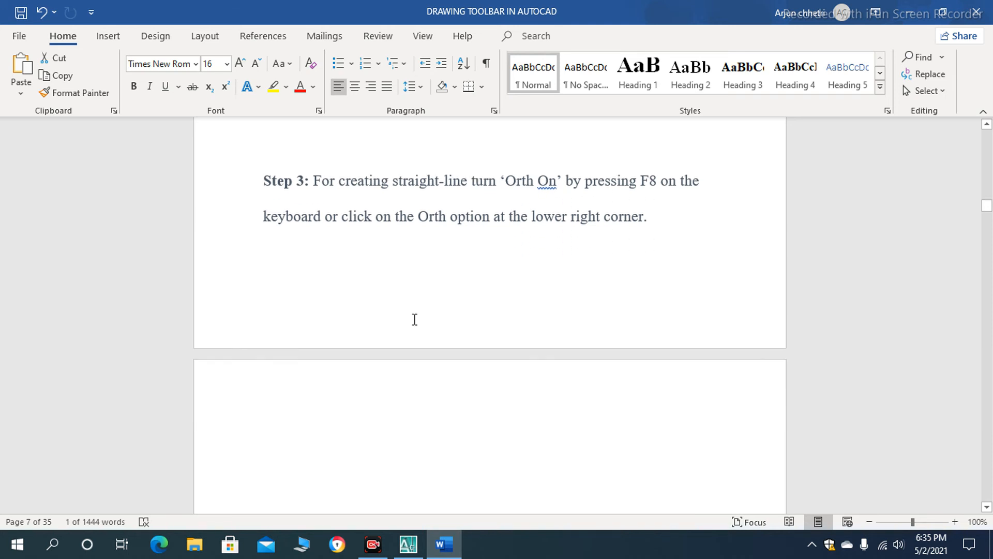
pyautogui.scroll(-8, 312, 368)
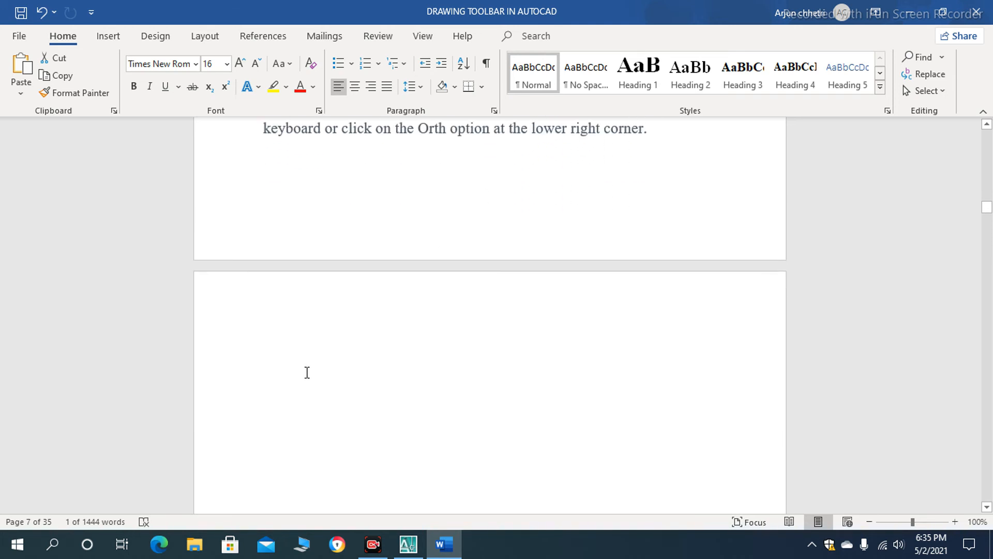
pyautogui.scroll(-12, 316, 367)
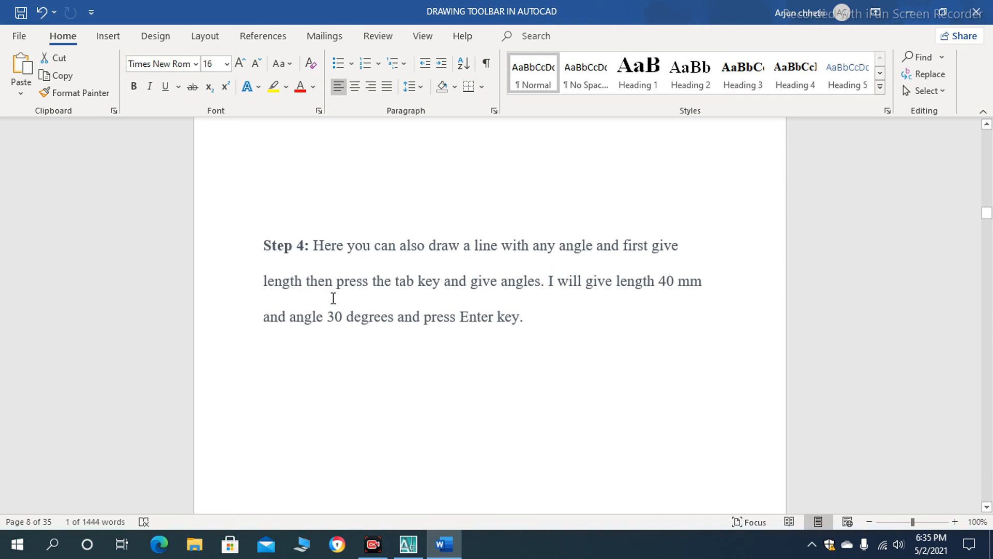
pyautogui.scroll(-2, 337, 316)
pyautogui.scroll(2, 339, 331)
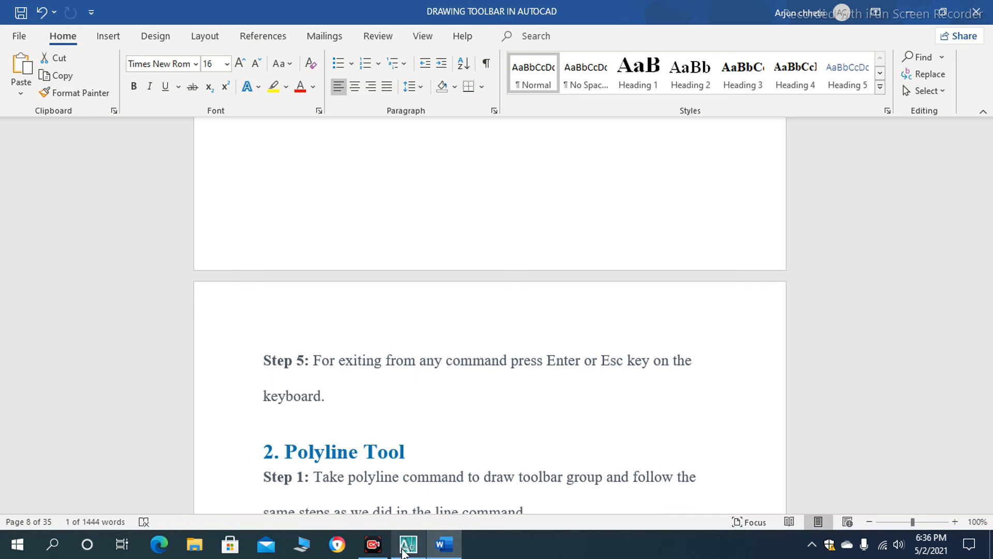
# - Switch to AutoCAD and draw a closed, four-sided outline of slanted segments with the Line command, ending at its starting point
pyautogui.click(409, 544)
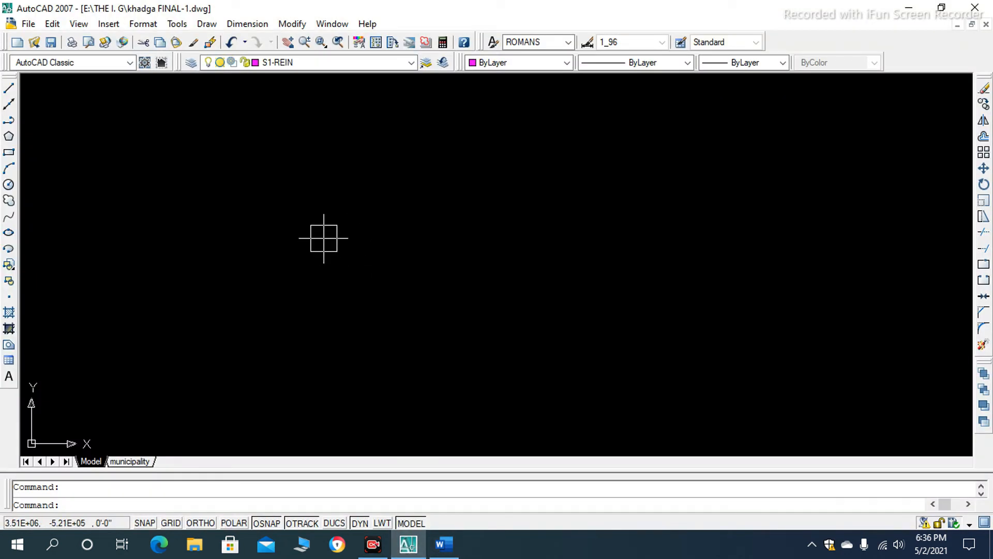
pyautogui.write('L')
pyautogui.press('Return')
pyautogui.click(247, 166)
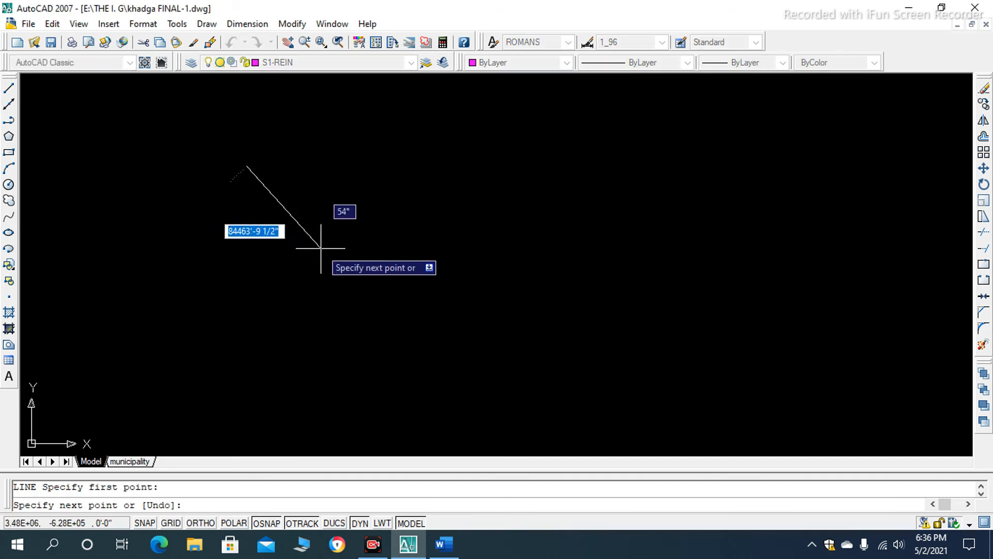
pyautogui.click(408, 279)
pyautogui.click(517, 198)
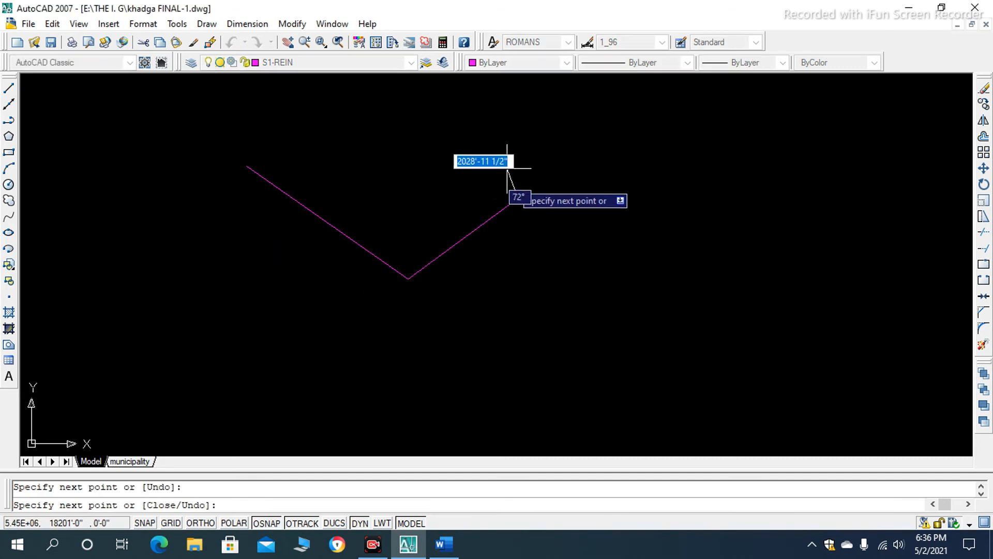
pyautogui.click(456, 127)
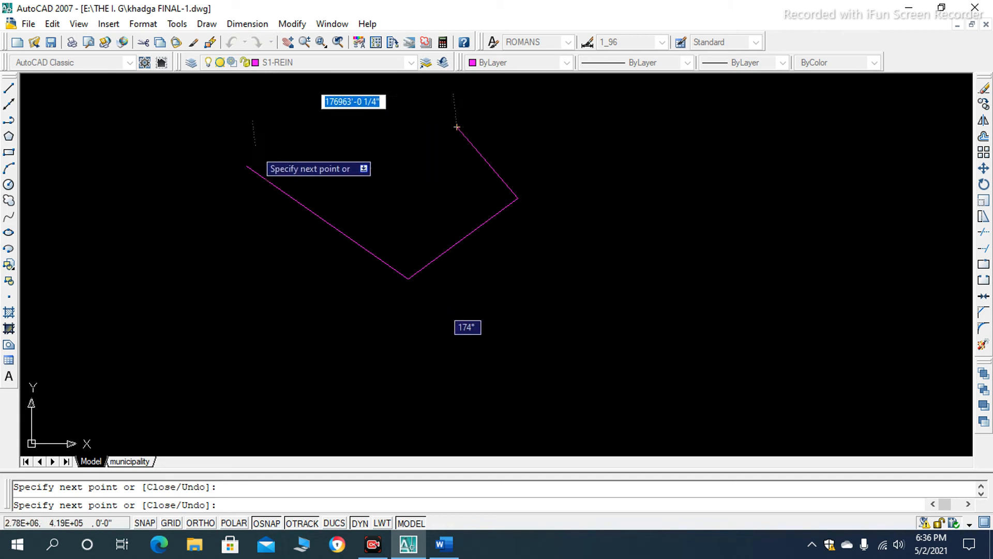
pyautogui.click(247, 166)
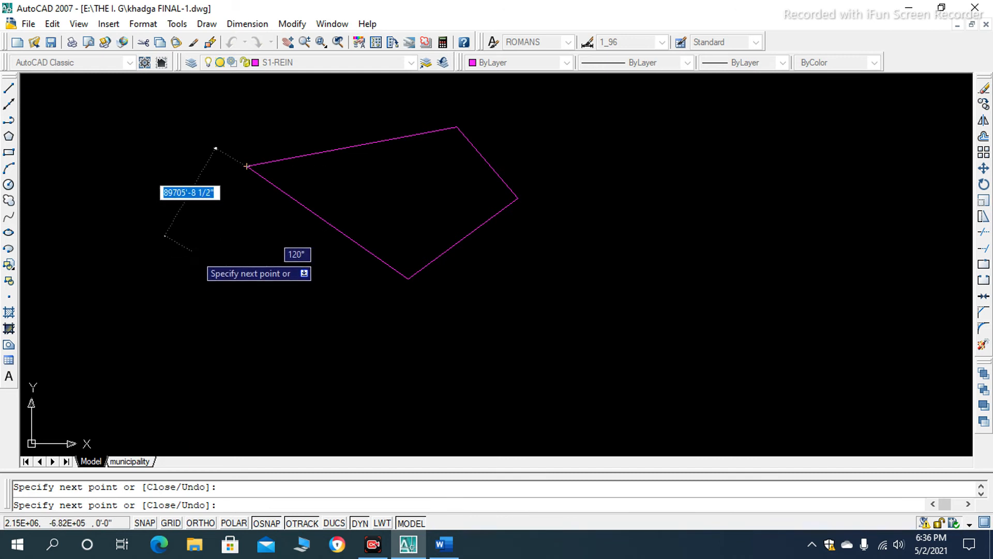
# - Turn on Ortho mode and continue the line from the outline's starting corner with five alternating vertical and horizontal segments
pyautogui.press('F8')
pyautogui.click(245, 393)
pyautogui.click(534, 397)
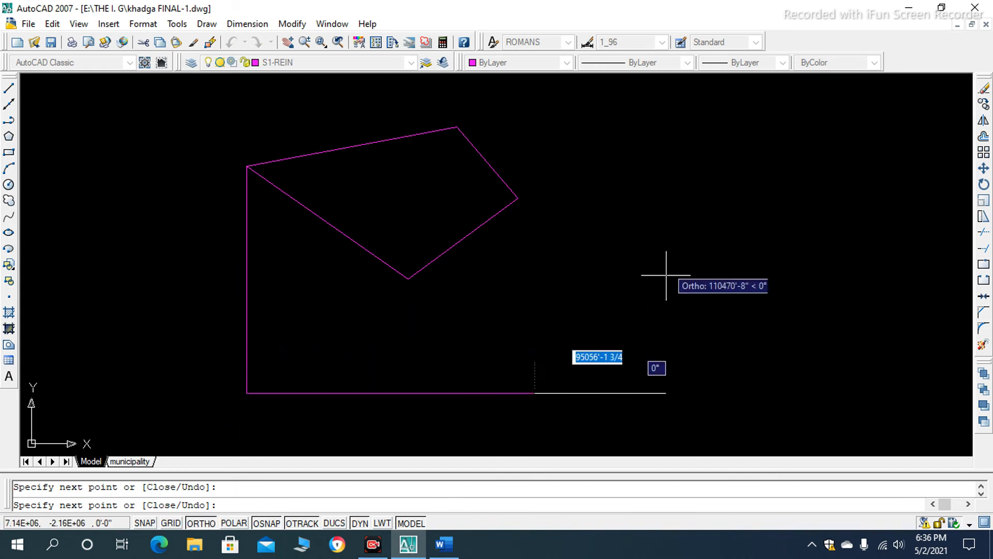
pyautogui.click(686, 196)
pyautogui.click(749, 265)
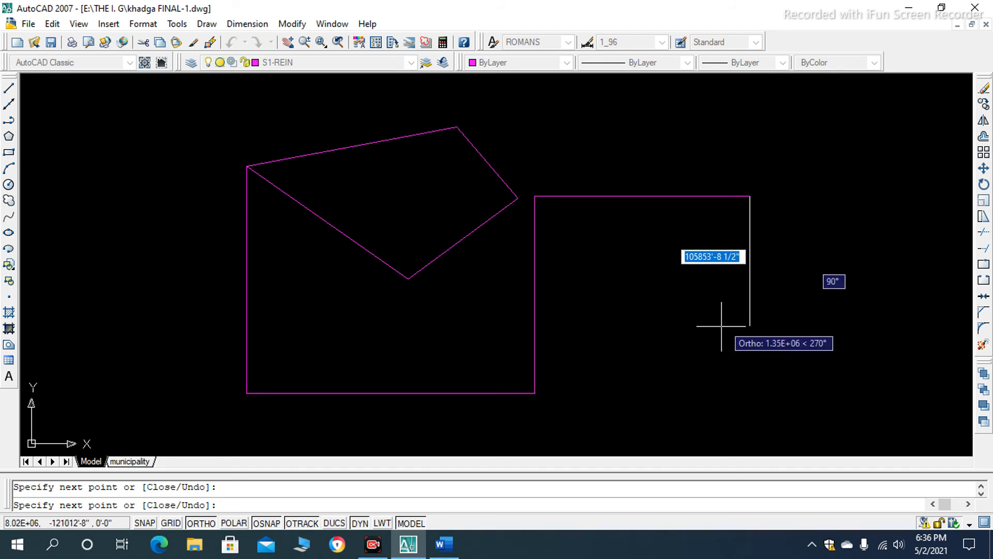
pyautogui.click(714, 301)
pyautogui.press('Return')
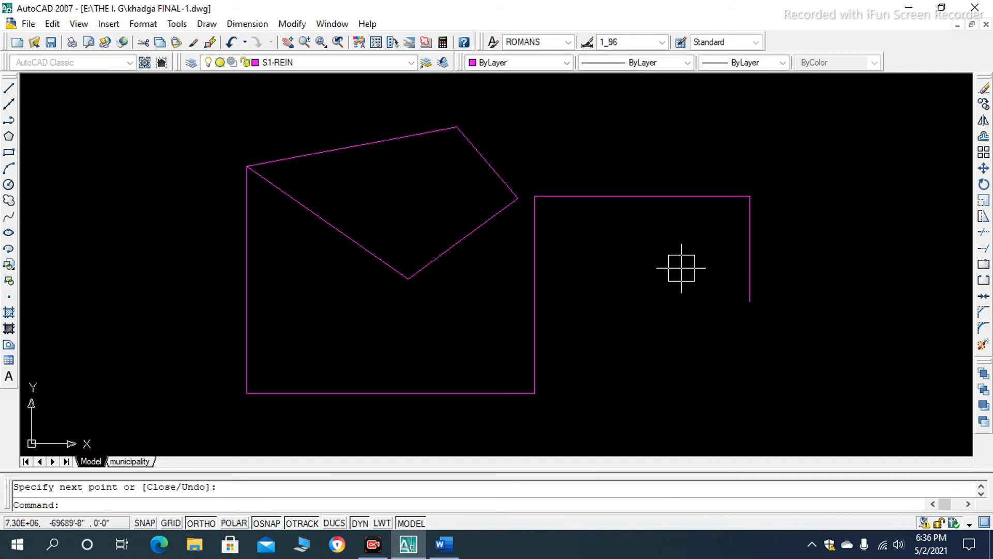
# - Toggle Ortho mode off and back on
pyautogui.scroll(-2, 562, 242)
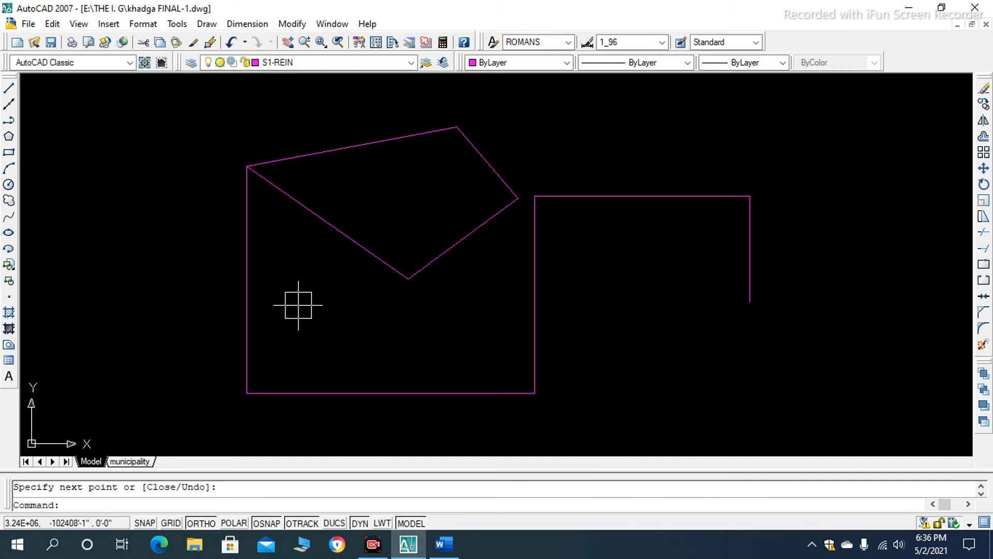
pyautogui.click(206, 521)
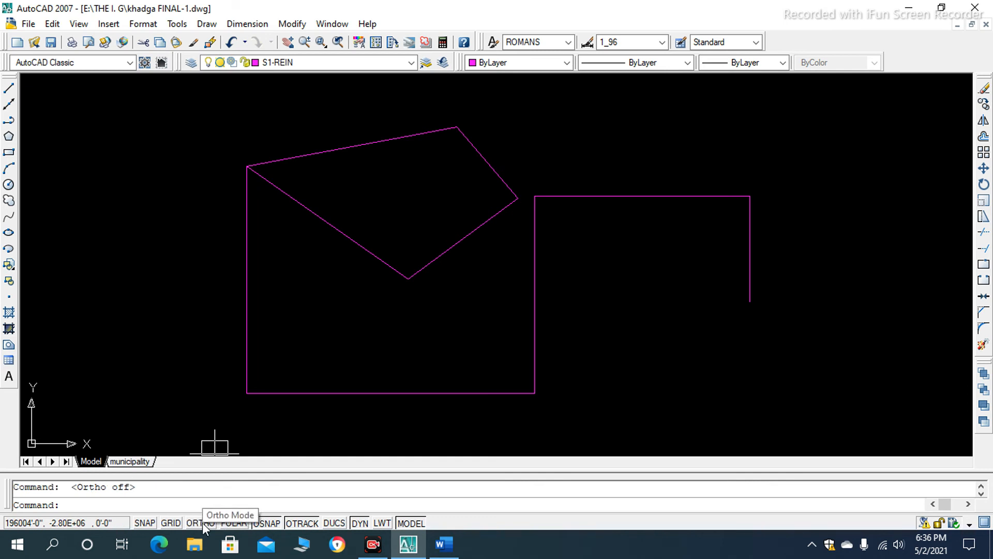
pyautogui.click(203, 522)
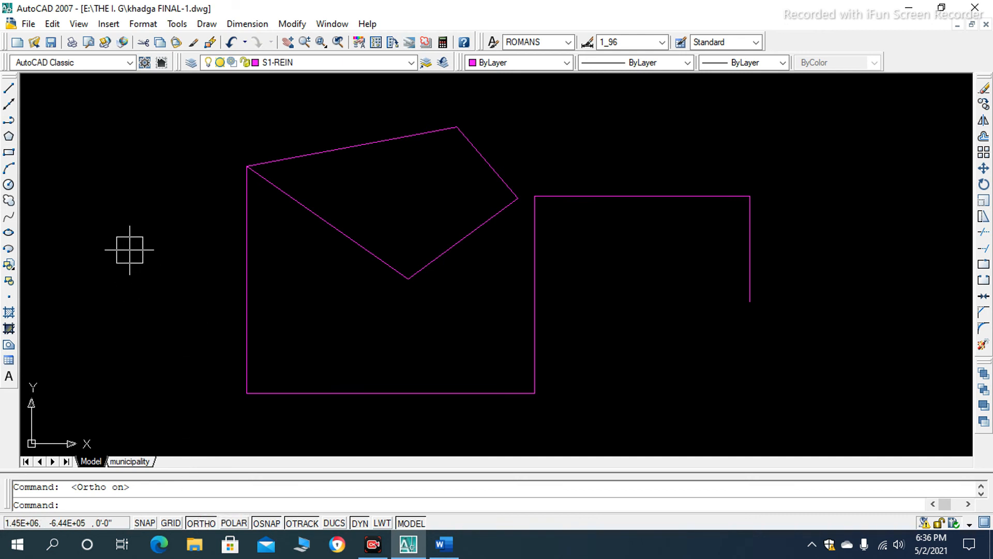
# - Start a new line beside the existing shapes, turn Ortho off, and draw a closed kite-shaped outline of four slanted segments
pyautogui.write('L')
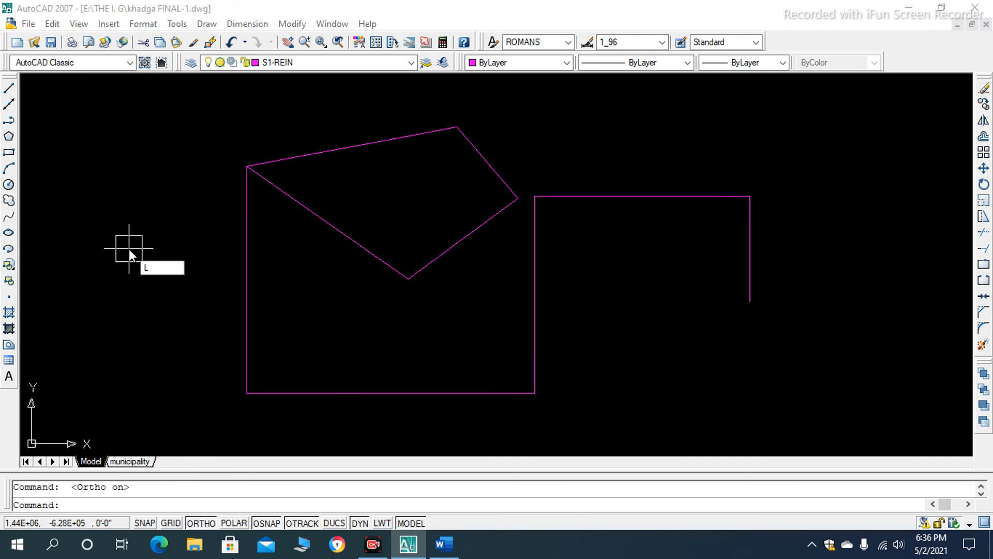
pyautogui.press('Return')
pyautogui.click(134, 185)
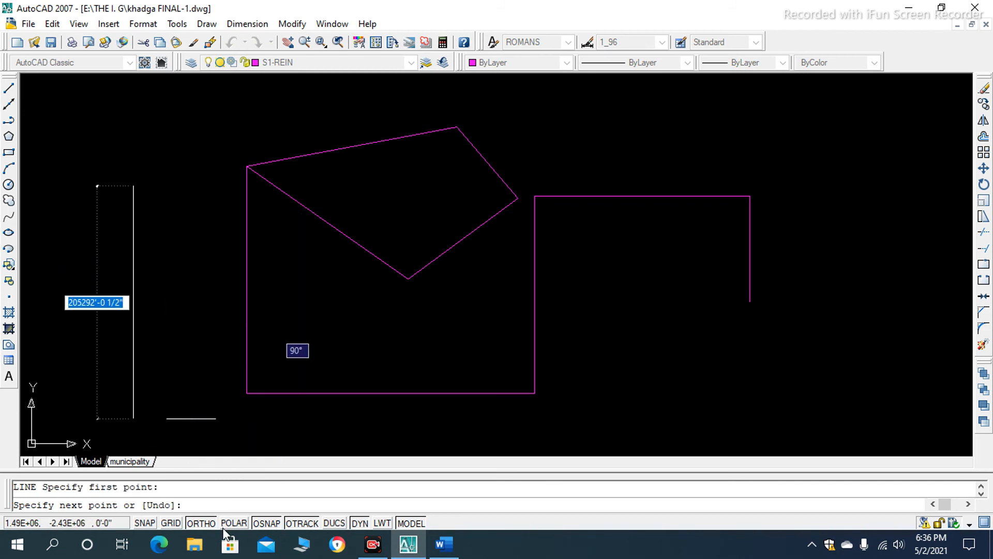
pyautogui.press('F8')
pyautogui.click(188, 223)
pyautogui.click(147, 343)
pyautogui.click(84, 215)
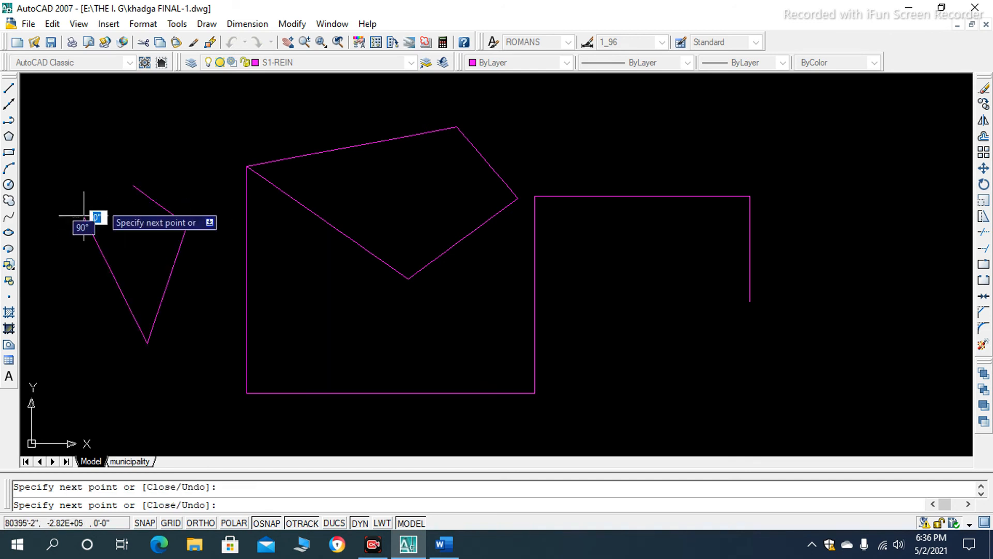
pyautogui.click(133, 186)
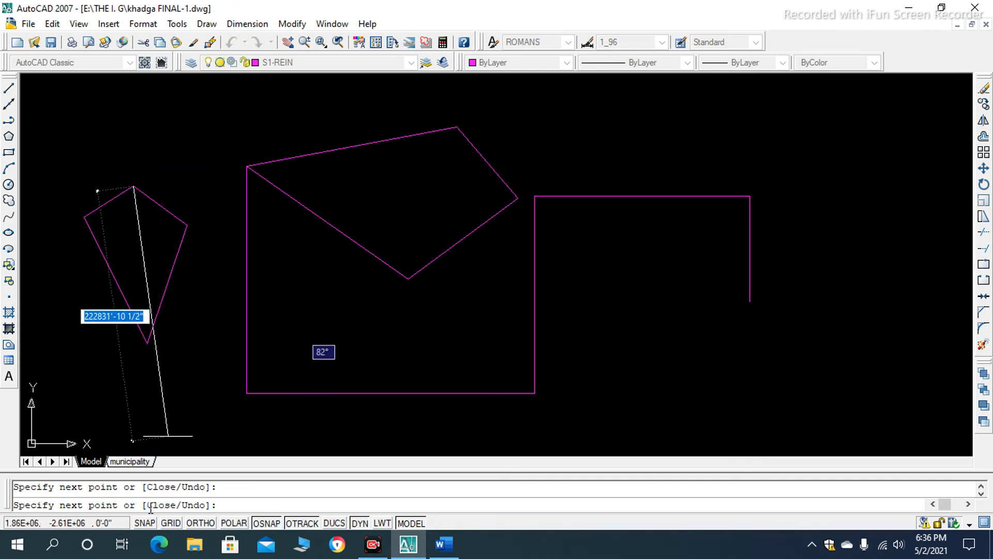
# - Turn Ortho on and continue from the kite's top corner with four straight segments running around the existing shapes
pyautogui.press('F8')
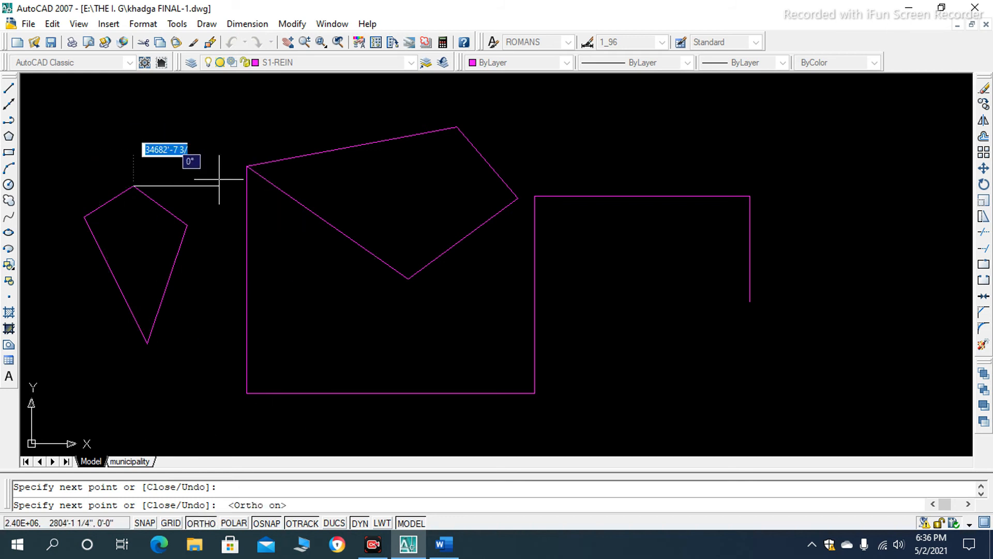
pyautogui.click(813, 179)
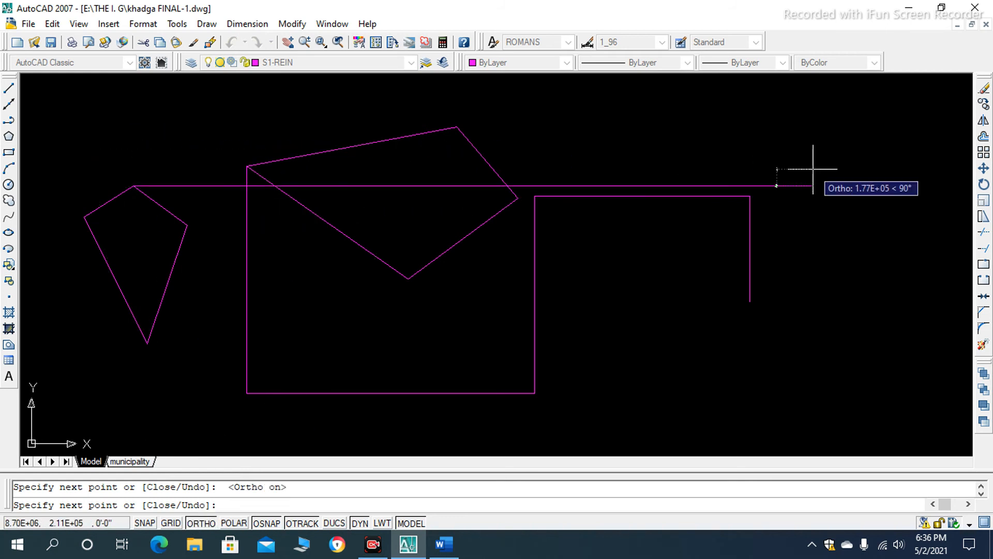
pyautogui.click(665, 405)
pyautogui.click(190, 413)
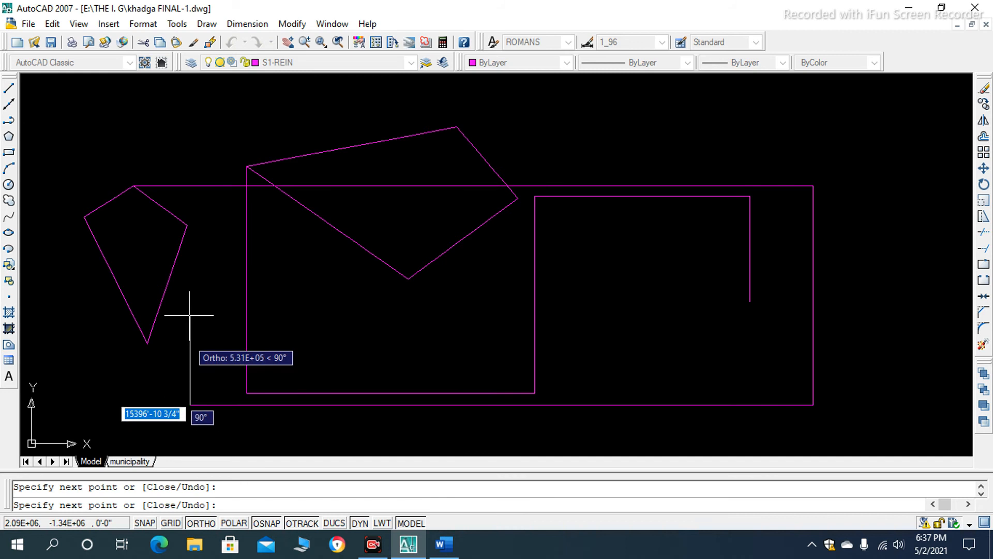
pyautogui.click(190, 160)
pyautogui.press('Return')
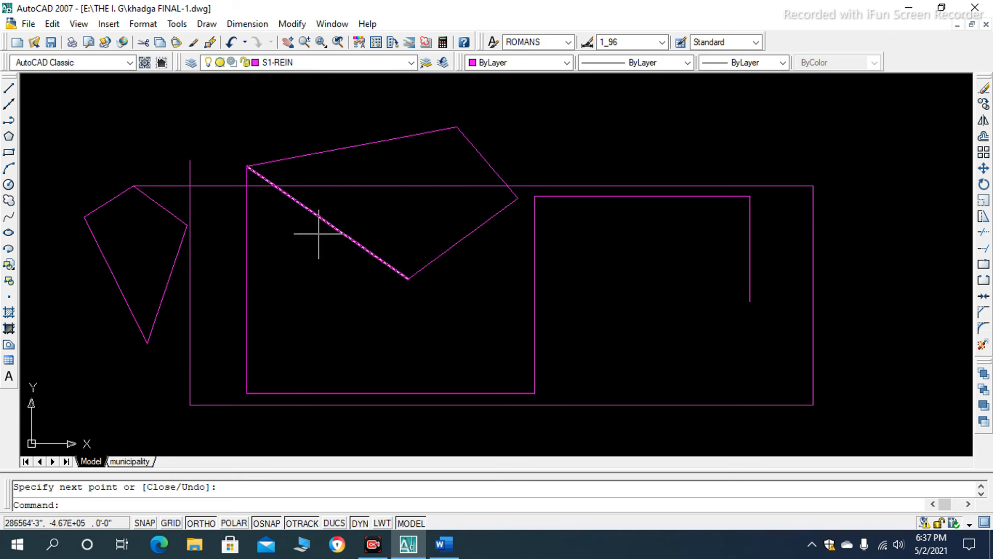
# - Define a multiline text box over the upper part of the stepped line and set the text height to 5'
pyautogui.write('t')
pyautogui.press('Return')
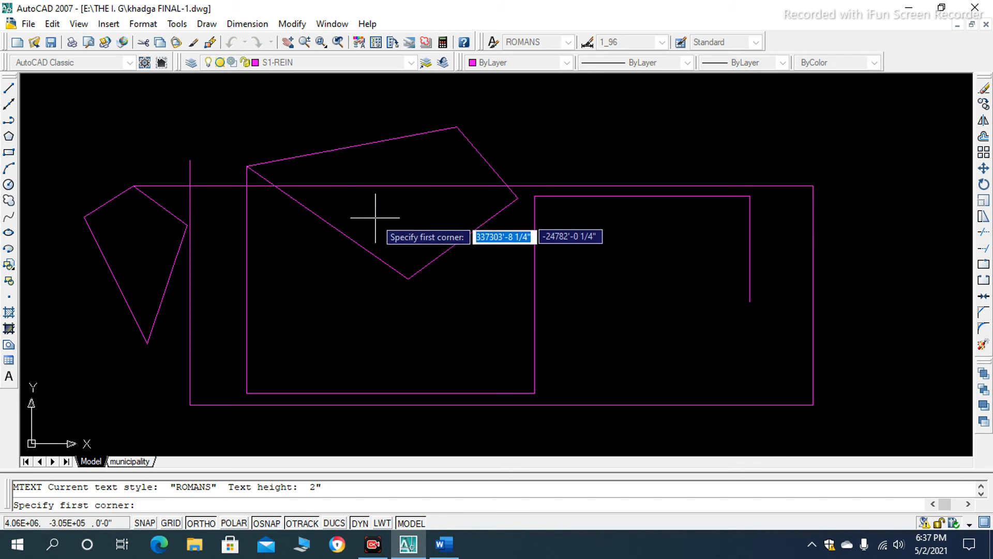
pyautogui.click(546, 136)
pyautogui.click(804, 253)
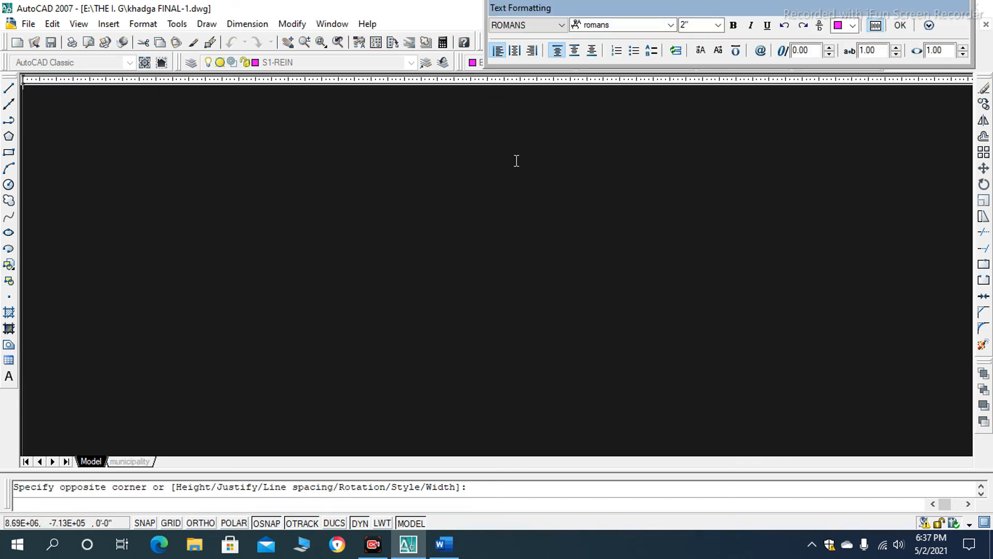
pyautogui.click(694, 25)
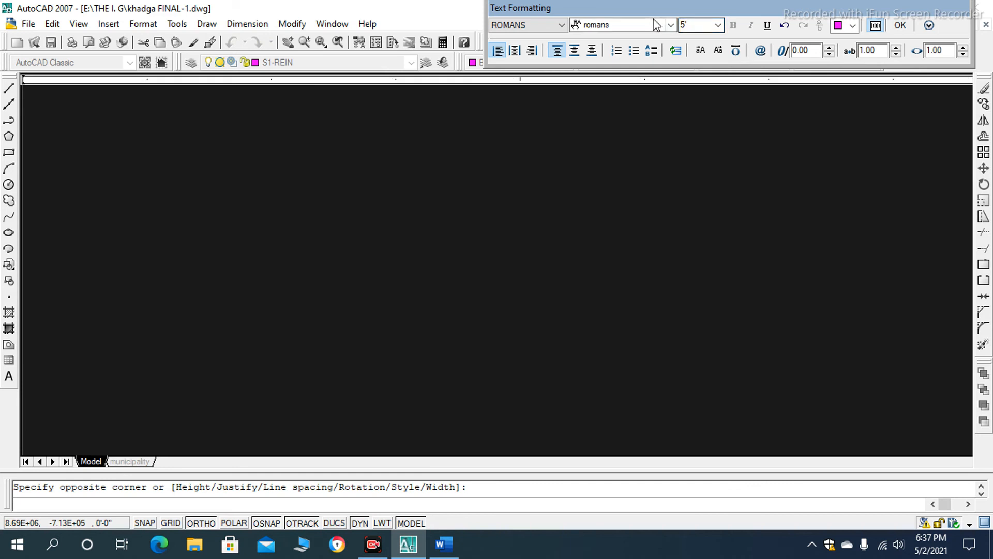
# - Keep the romans font, enter the text "ESCAPE", finish editing, and inspect the placed text in the drawing
pyautogui.click(638, 23)
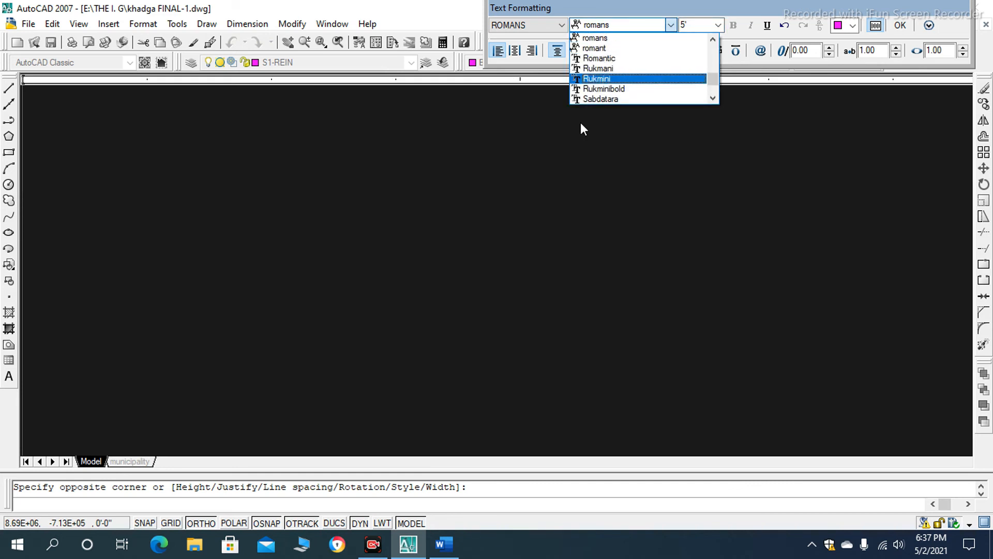
pyautogui.click(523, 150)
pyautogui.write('ESCAPE')
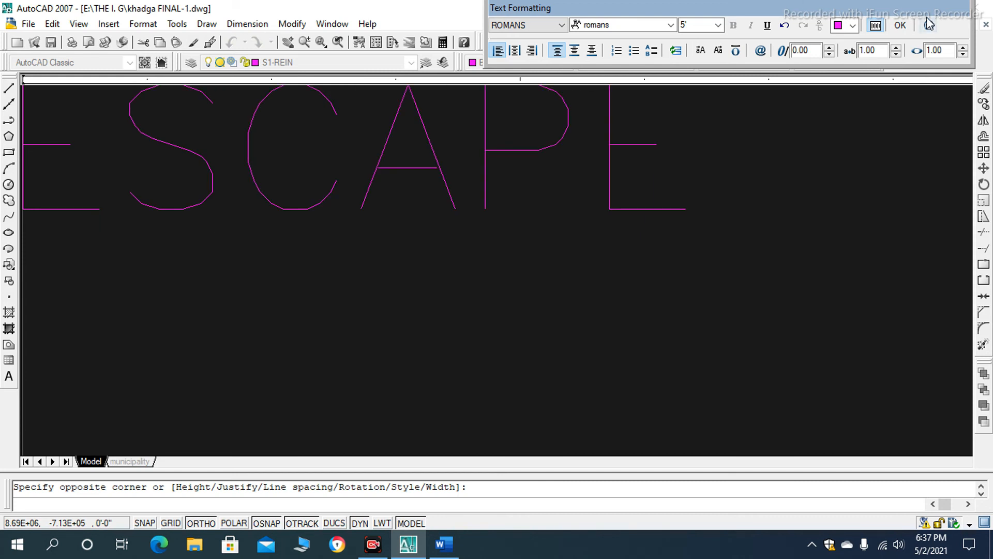
pyautogui.click(900, 26)
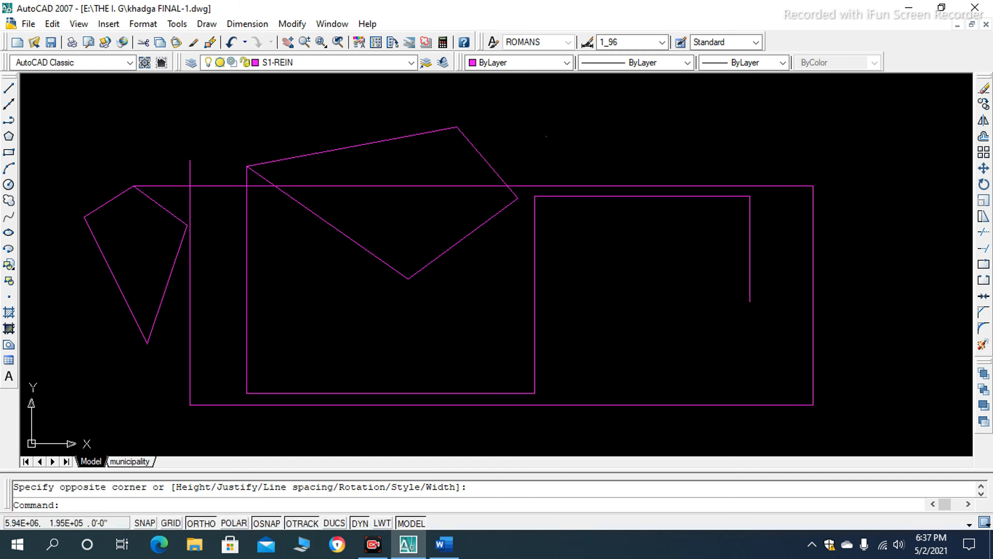
pyautogui.scroll(-2, 542, 127)
pyautogui.scroll(9, 542, 127)
pyautogui.scroll(10, 586, 238)
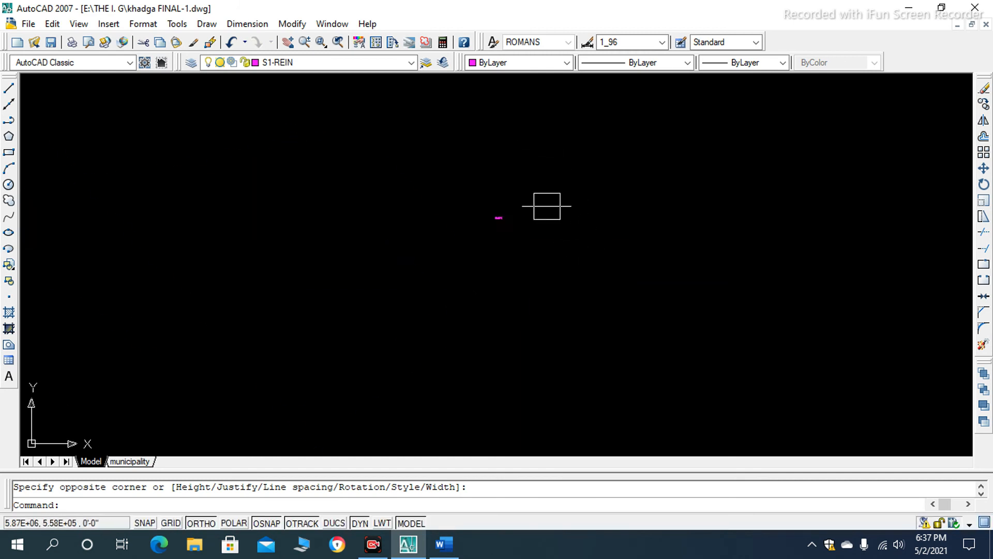
# - Select the "ESCAPE" text to show its grips, and clear the selection
pyautogui.scroll(3, 382, 255)
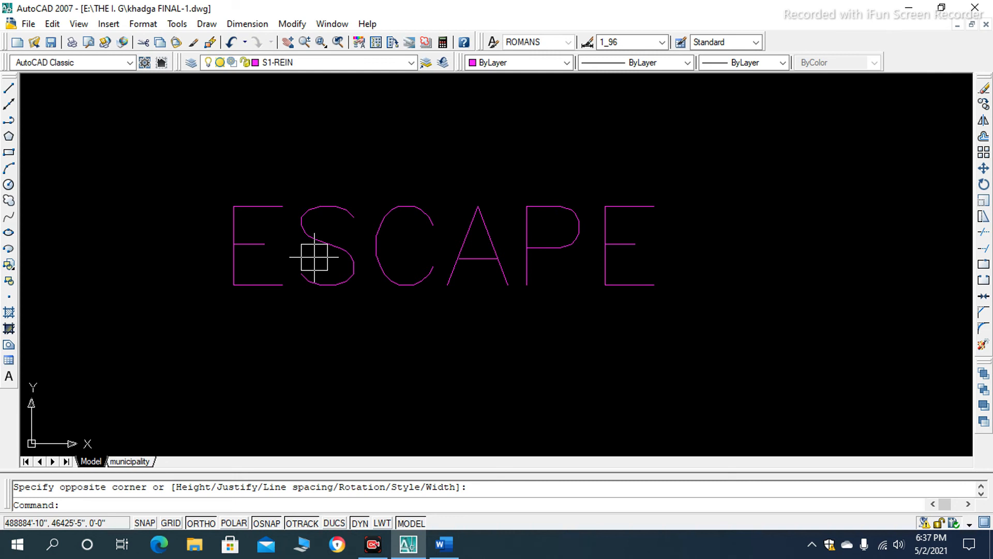
pyautogui.click(372, 251)
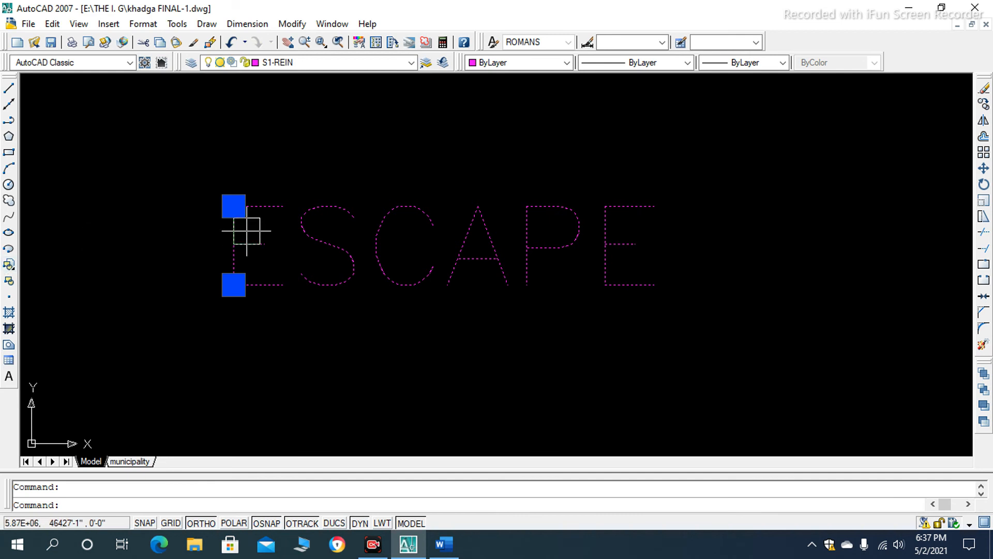
pyautogui.press('Escape')
pyautogui.scroll(-15, 255, 275)
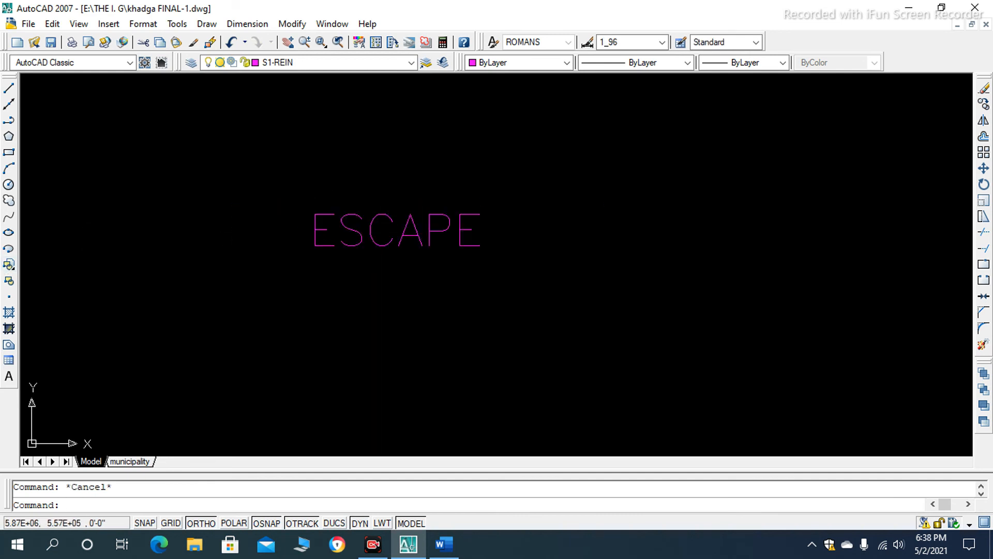
pyautogui.scroll(10, 457, 194)
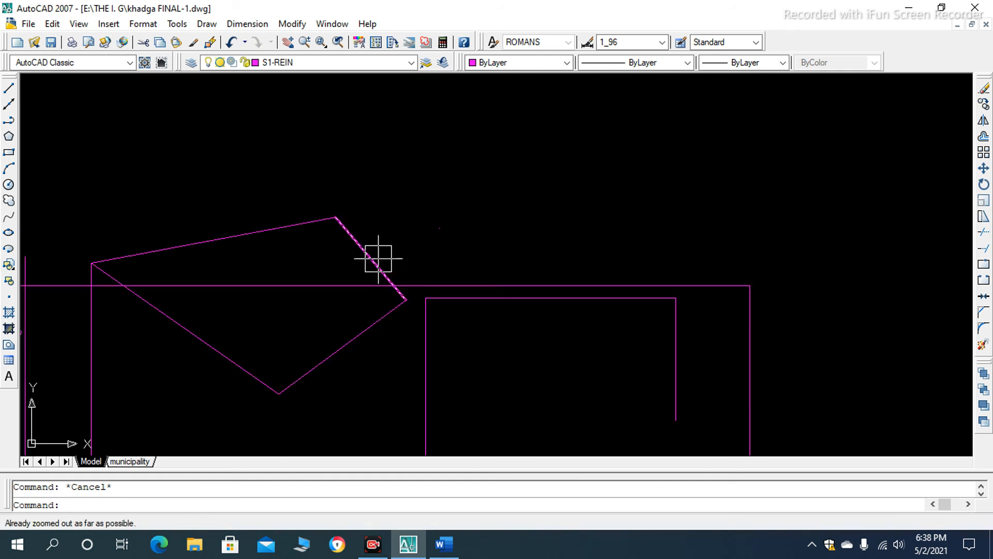
# - Select the large kite's two upper edges and the long horizontal line crossing it, and clear the selection
pyautogui.click(375, 255)
pyautogui.click(252, 234)
pyautogui.click(262, 284)
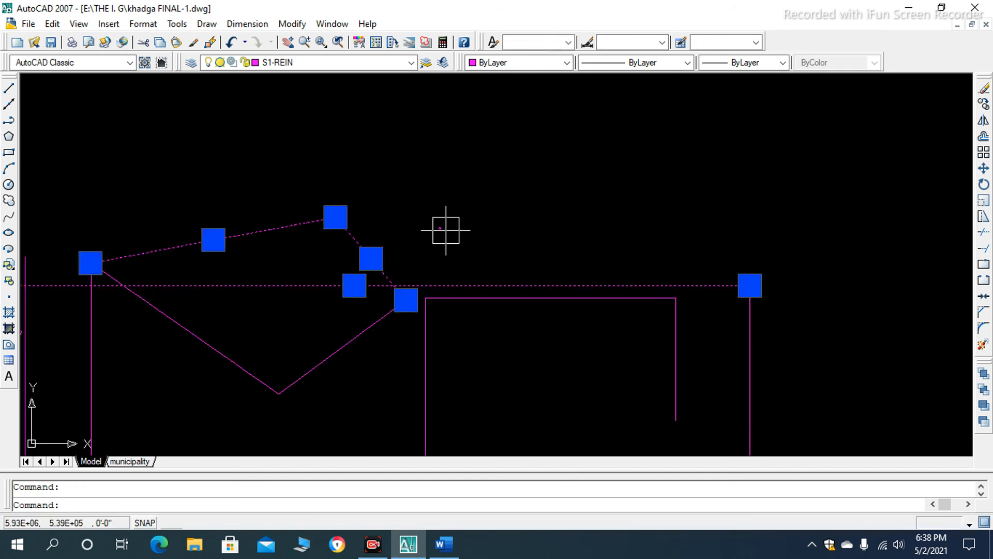
pyautogui.scroll(-2, 332, 234)
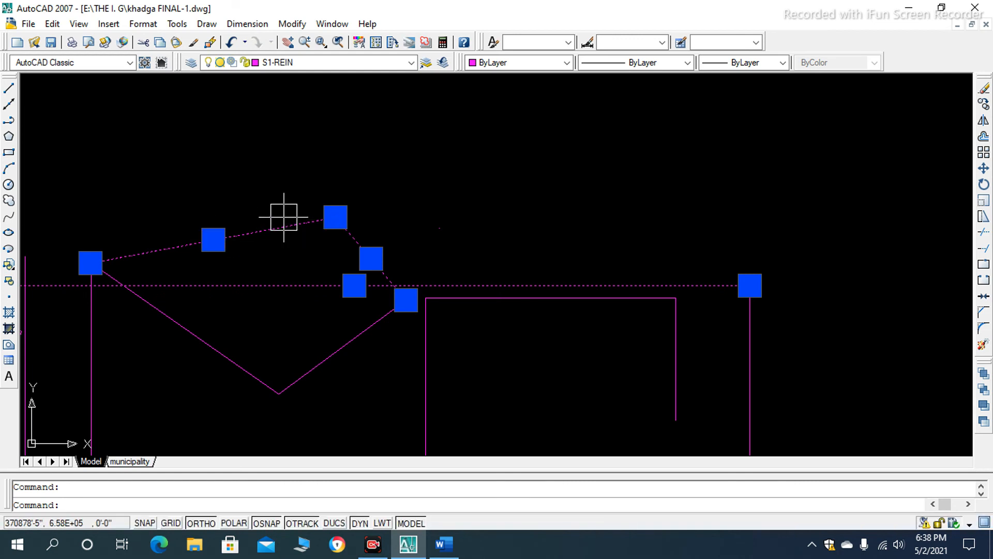
pyautogui.press('Escape')
# - Regenerate the drawing with the RE command to zoom out further until all the shapes fit in view
pyautogui.scroll(-2, 323, 177)
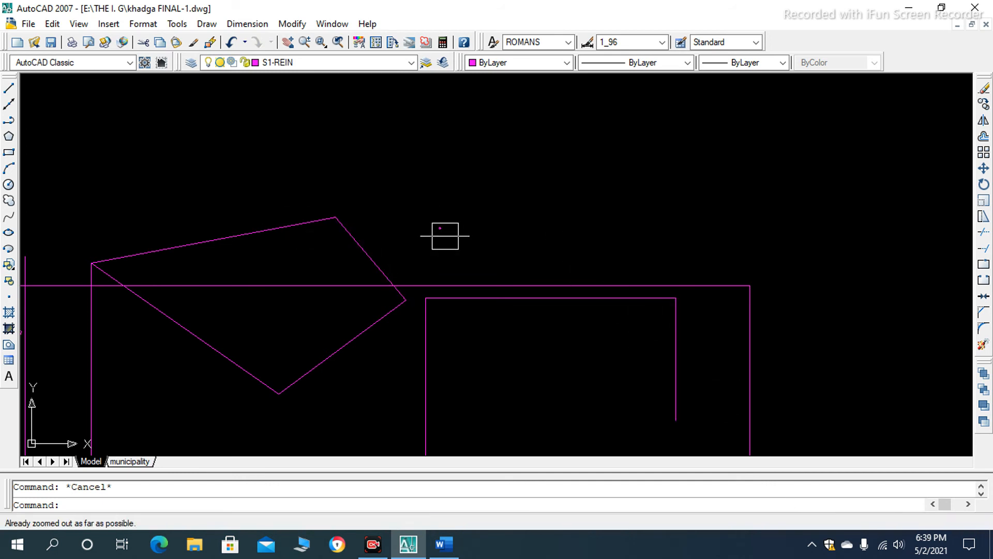
pyautogui.scroll(3, 384, 209)
pyautogui.scroll(-3, 351, 226)
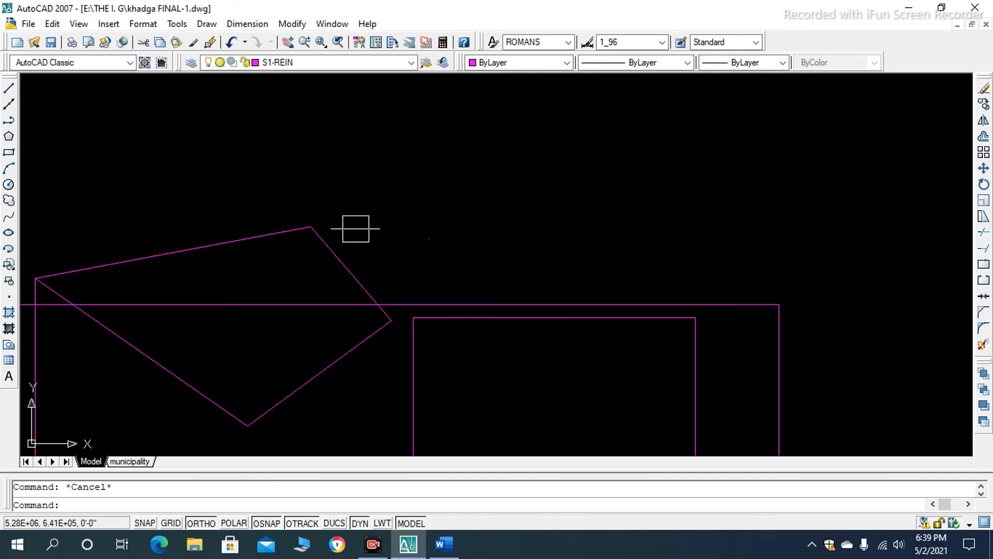
pyautogui.scroll(-3, 504, 268)
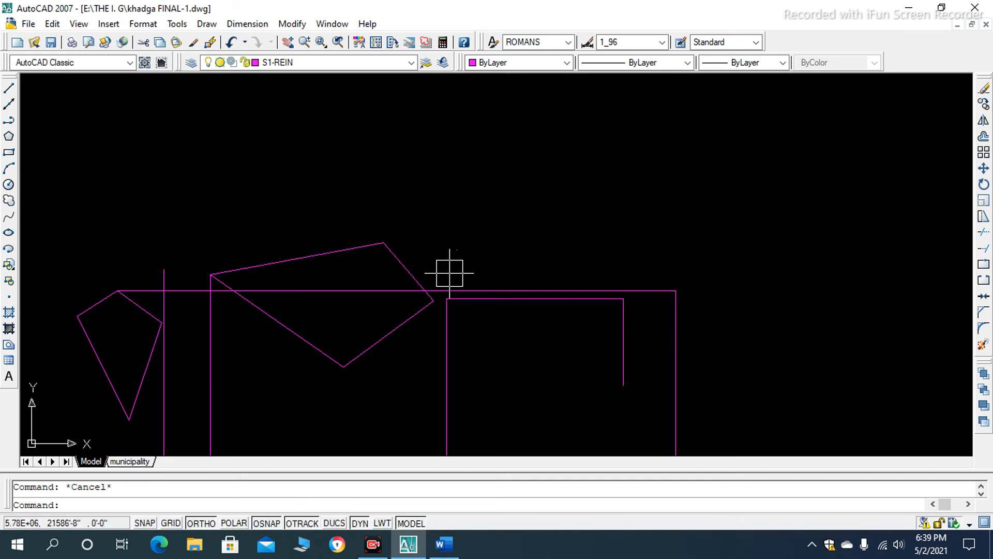
pyautogui.write('RE')
pyautogui.press('Return')
pyautogui.scroll(-5, 448, 272)
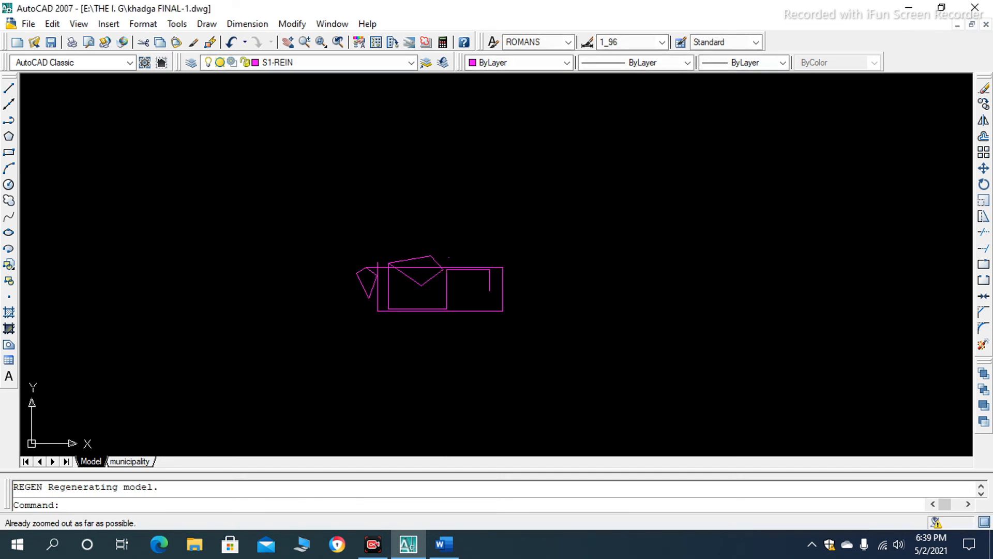
pyautogui.scroll(3, 439, 287)
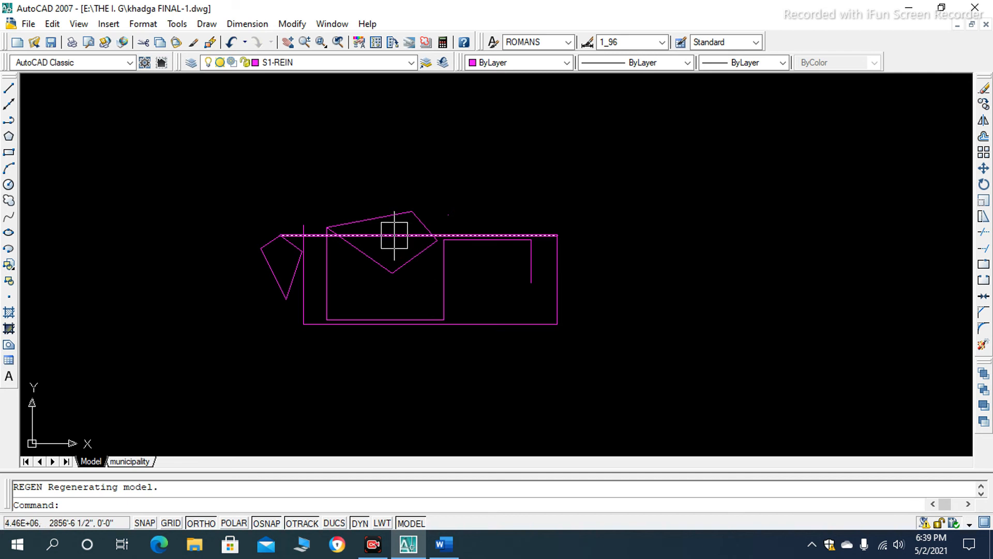
# - Select all the shapes with a crossing selection drawn around the whole group, and clear the selection
pyautogui.click(622, 174)
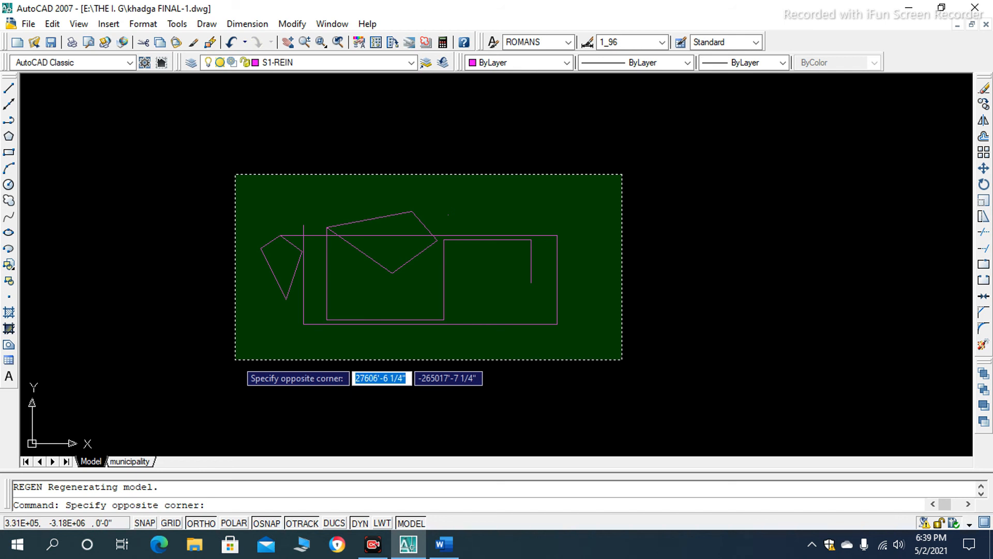
pyautogui.click(235, 358)
pyautogui.click(636, 161)
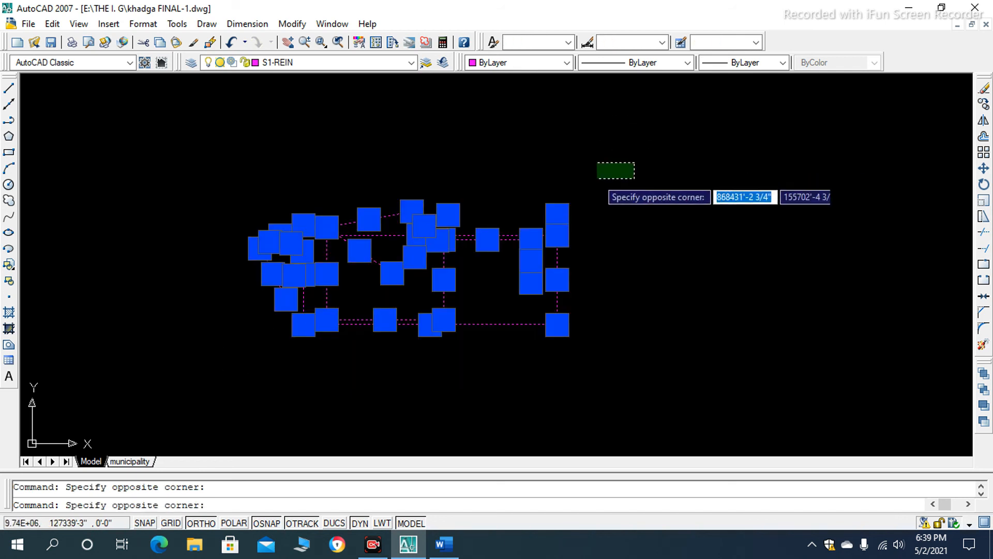
pyautogui.click(220, 366)
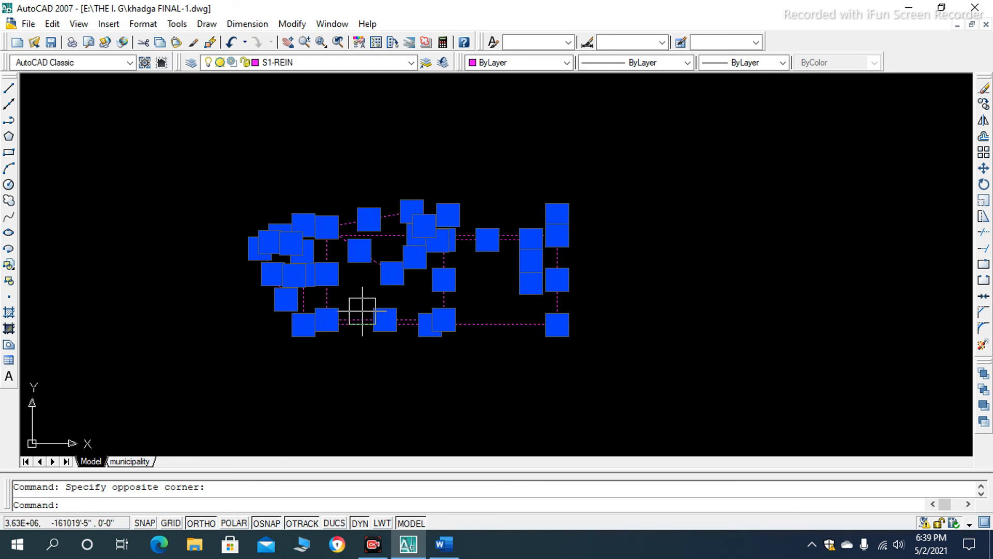
pyautogui.press('Escape')
# - Select all the shapes with an enclosing window selection, inspect their grips, and clear the selection
pyautogui.click(217, 189)
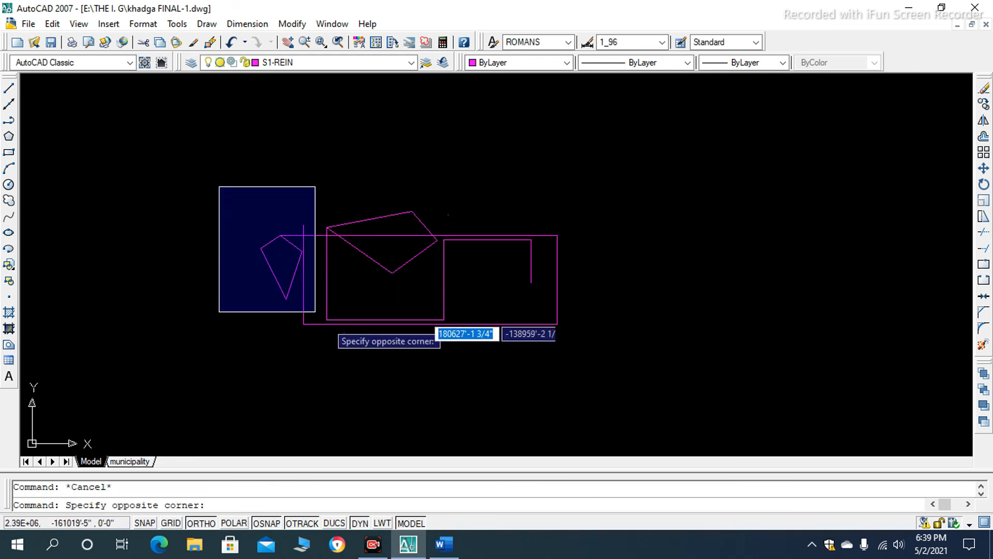
pyautogui.click(620, 416)
pyautogui.scroll(5, 343, 289)
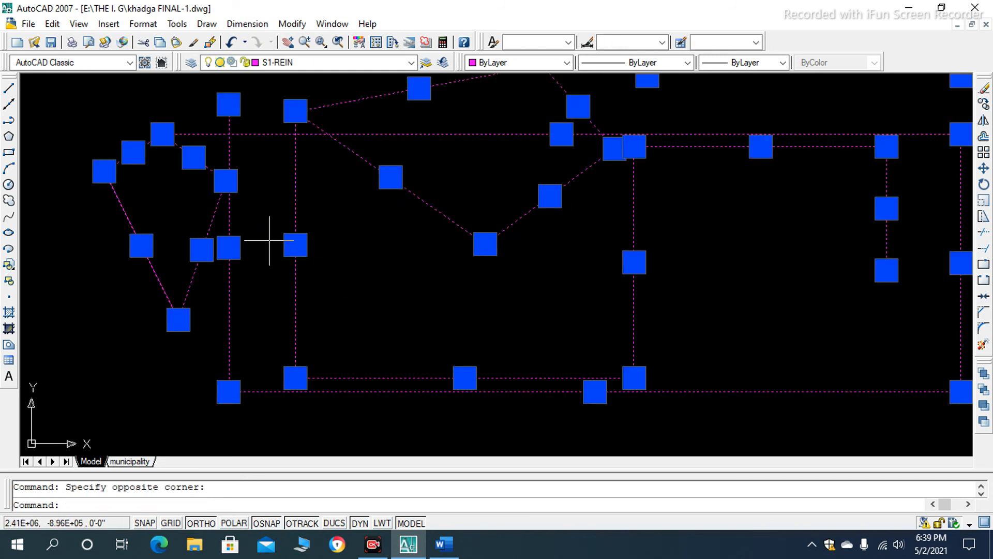
pyautogui.scroll(-5, 325, 221)
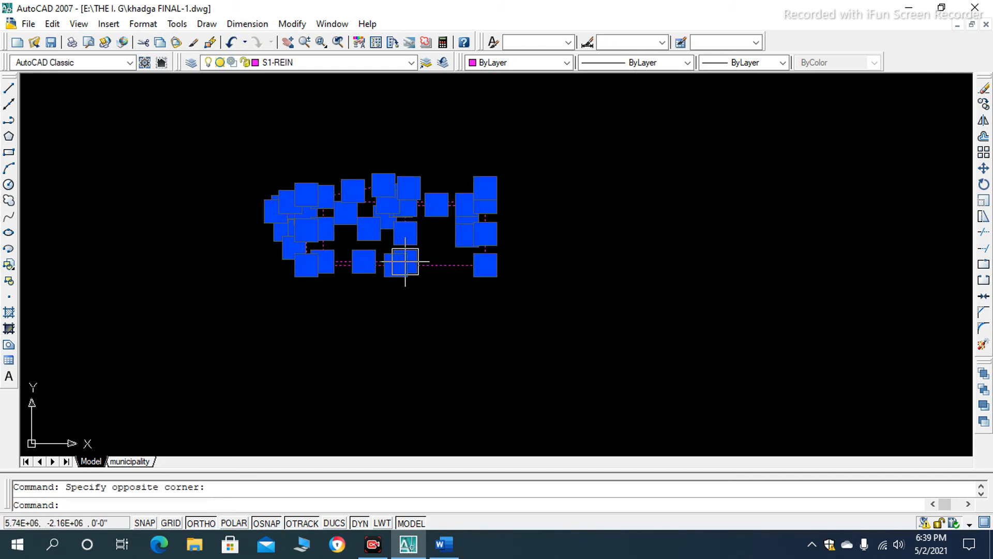
pyautogui.press('Escape')
# - Draw a single horizontal line in the empty area beside the existing shapes with the Line command
pyautogui.scroll(2, 455, 215)
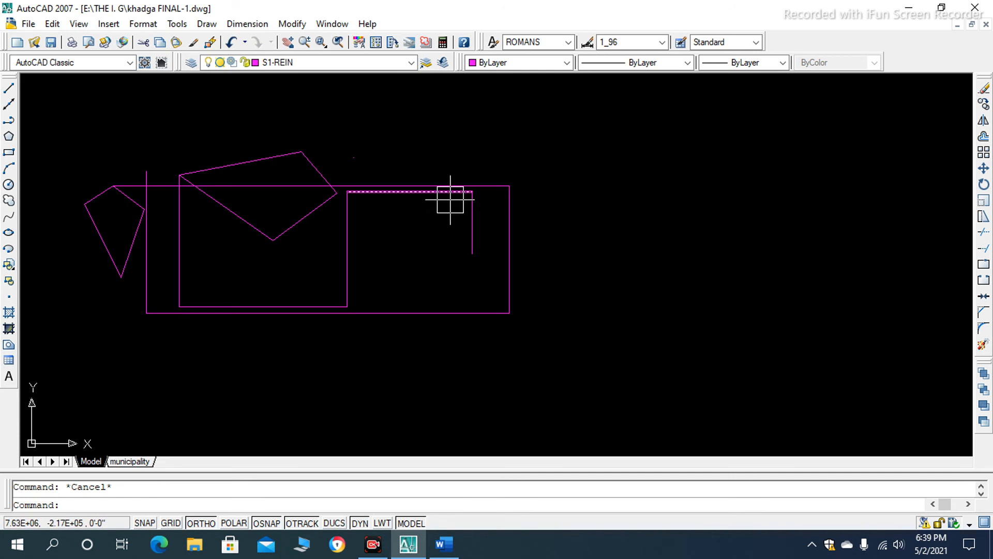
pyautogui.scroll(-4, 356, 215)
pyautogui.write('l')
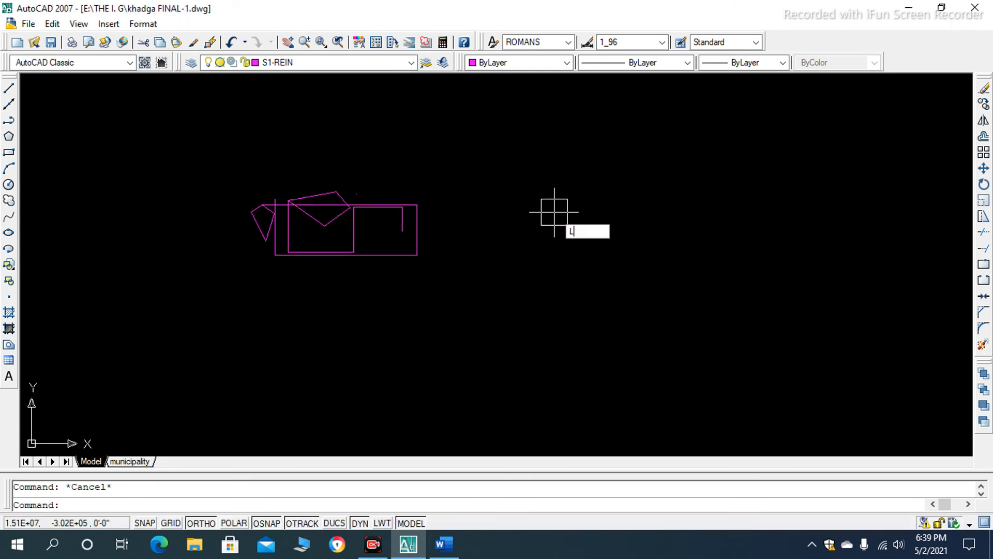
pyautogui.press('Return')
pyautogui.click(552, 200)
pyautogui.click(724, 200)
pyautogui.press('Return')
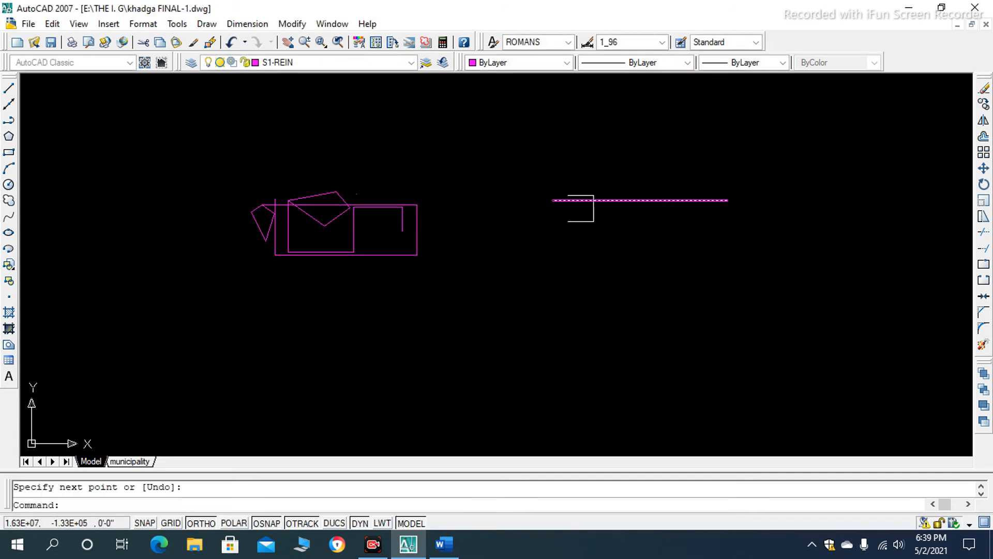
# - Try to select the separate horizontal line with enclosing window selections that cover only its starting portion
pyautogui.click(482, 144)
pyautogui.click(606, 287)
pyautogui.scroll(2, 620, 211)
pyautogui.scroll(-2, 531, 210)
pyautogui.click(464, 164)
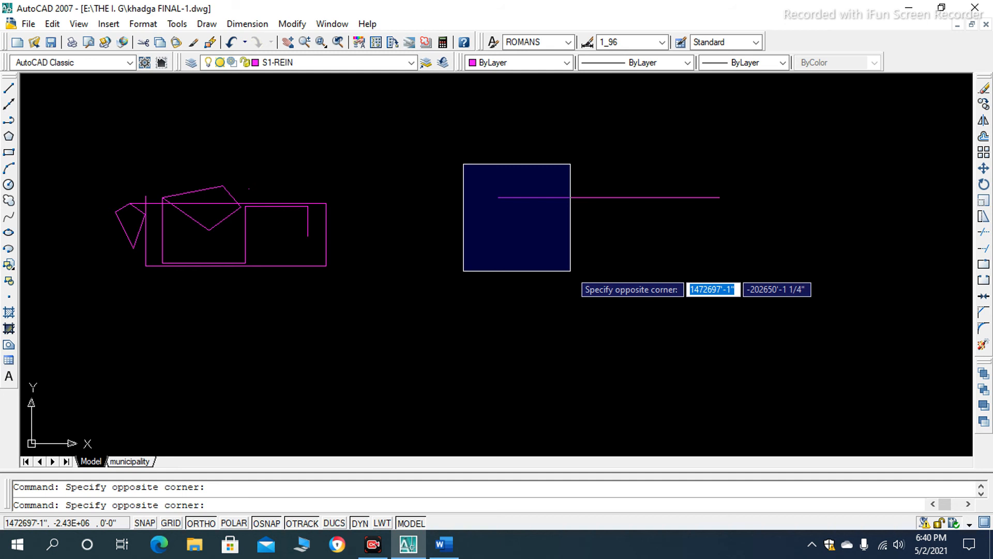
pyautogui.click(600, 277)
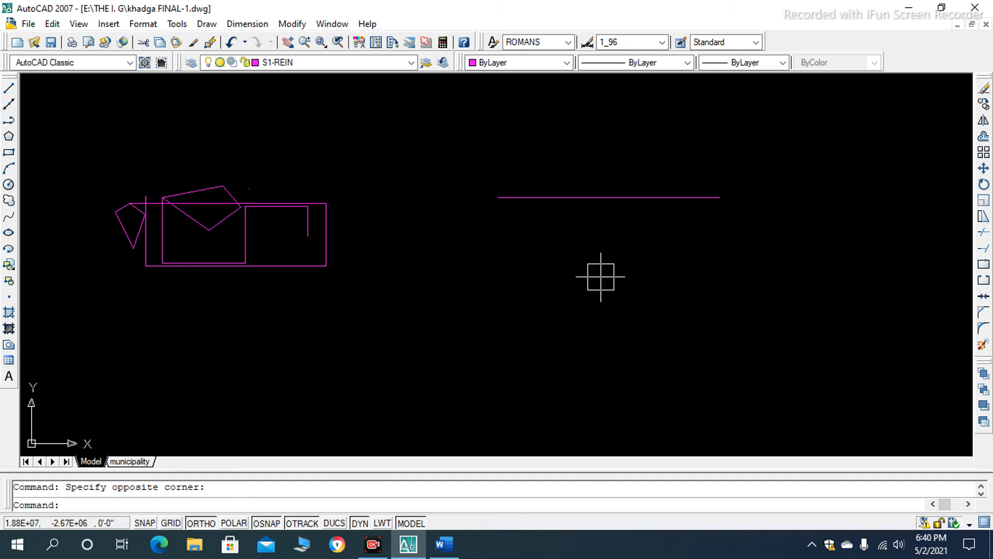
pyautogui.click(455, 134)
pyautogui.click(579, 261)
pyautogui.click(474, 156)
pyautogui.click(552, 263)
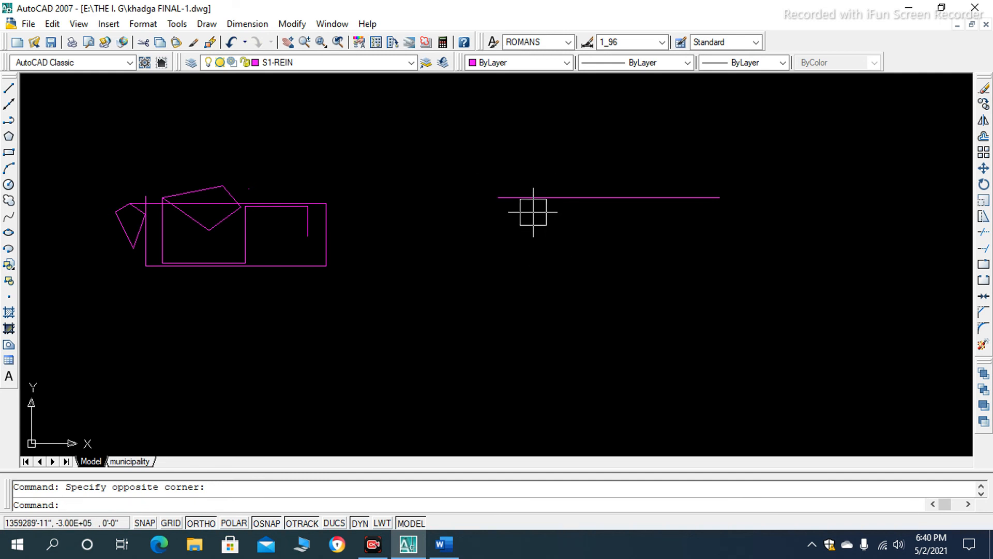
# - Window-select the shape group leaving out the small kite's outermost corner, try the separate line's end too, and clear the selection
pyautogui.click(123, 152)
pyautogui.click(338, 321)
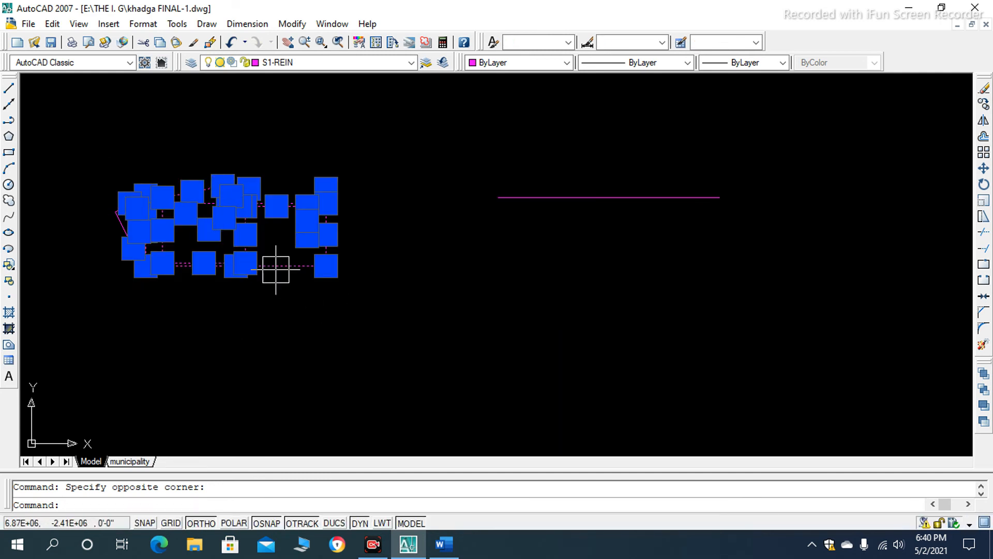
pyautogui.scroll(5, 258, 223)
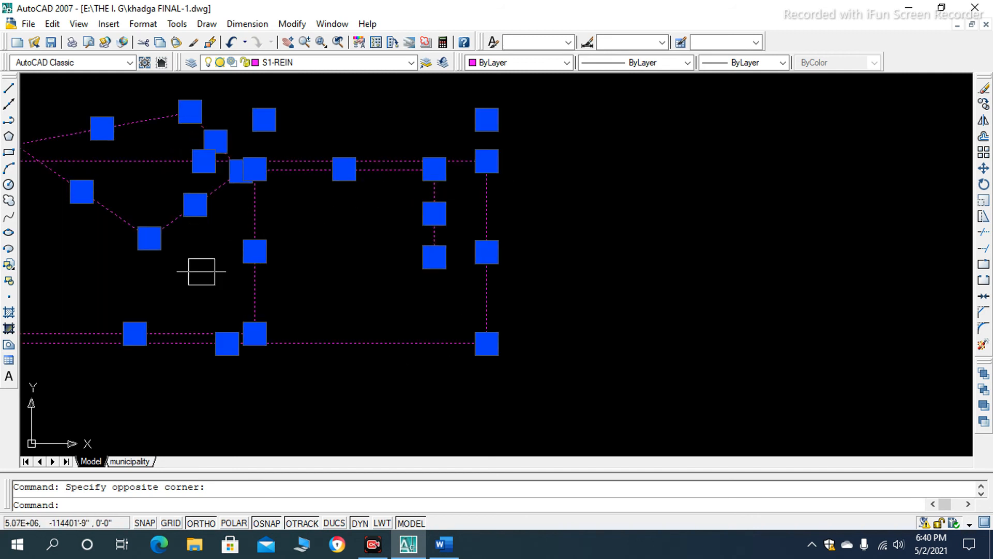
pyautogui.scroll(-8, 344, 200)
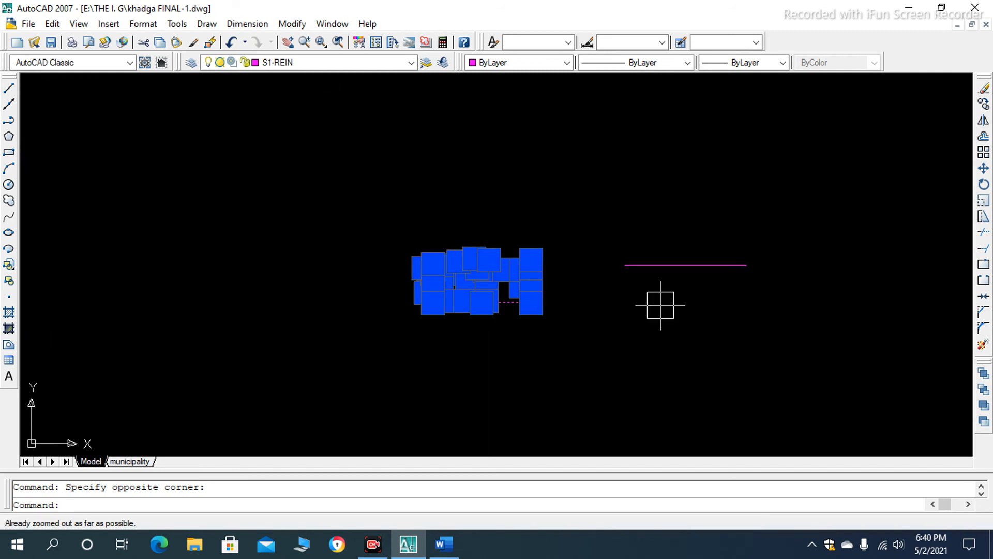
pyautogui.scroll(3, 660, 305)
pyautogui.click(570, 191)
pyautogui.click(624, 292)
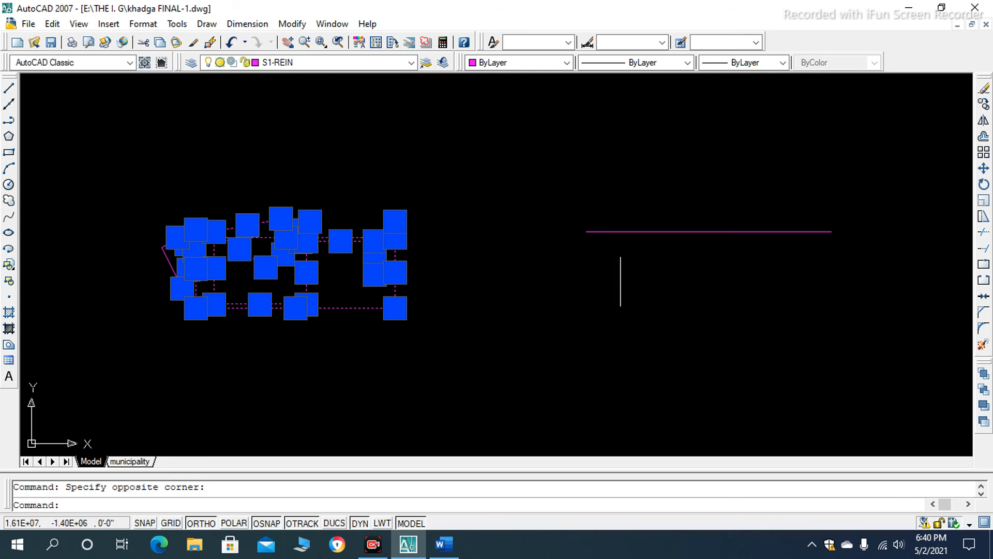
pyautogui.press('Escape')
# - Select the separate horizontal line and the whole shape group with crossing selections, and erase them all
pyautogui.scroll(-2, 767, 211)
pyautogui.click(818, 181)
pyautogui.click(561, 307)
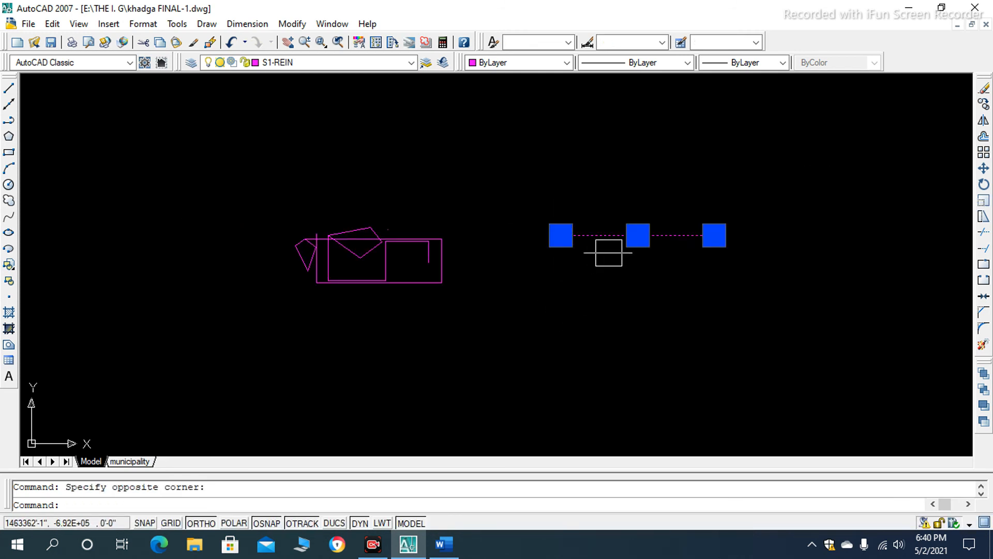
pyautogui.scroll(3, 635, 256)
pyautogui.scroll(-2, 534, 231)
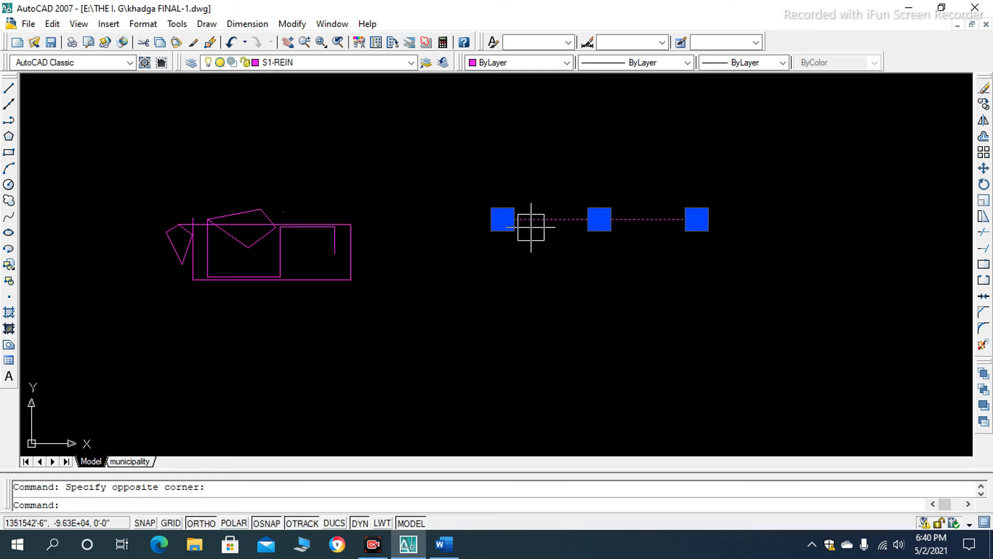
pyautogui.click(410, 180)
pyautogui.click(84, 350)
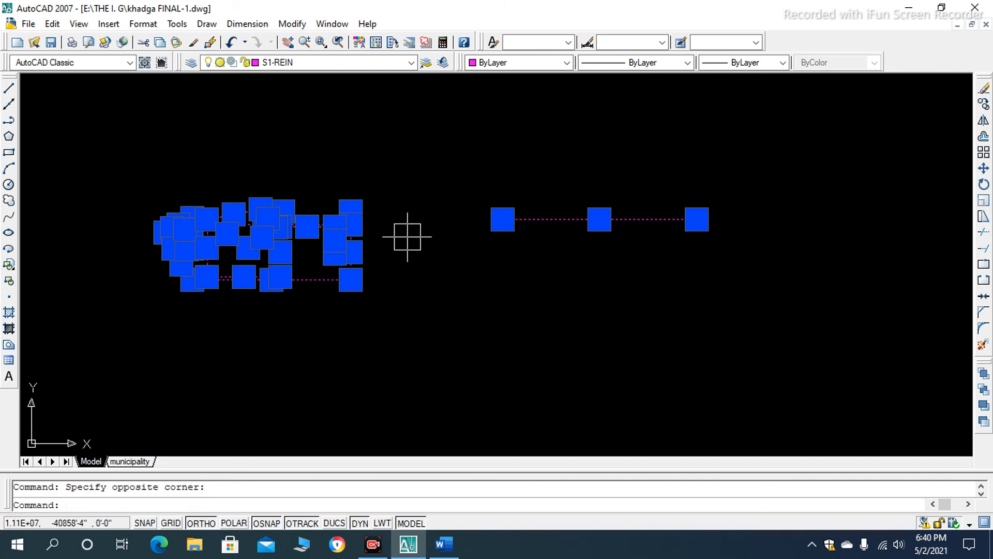
pyautogui.press('Delete')
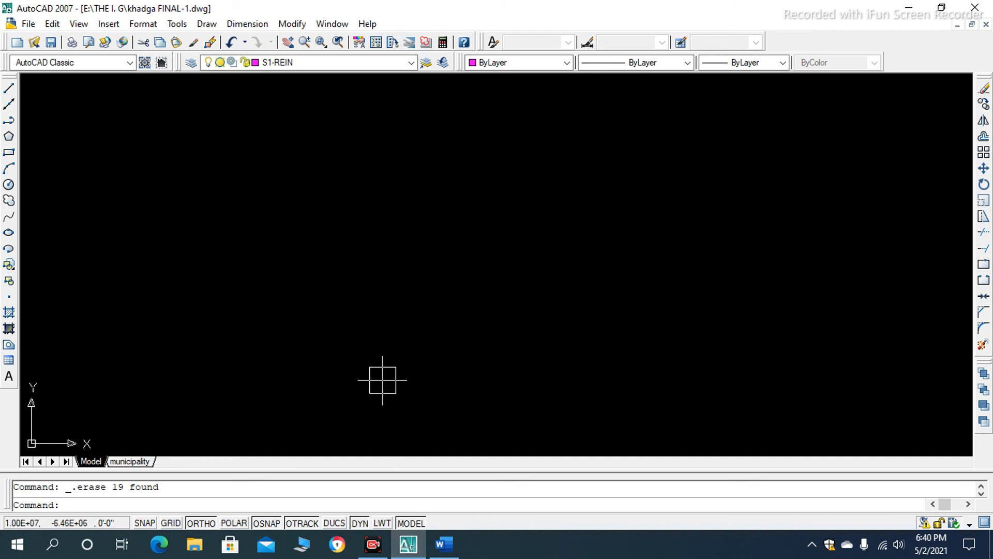
# - Draw a closed rectangle of four Line segments in the empty drawing, ending at its starting corner
pyautogui.write('l')
pyautogui.press('Return')
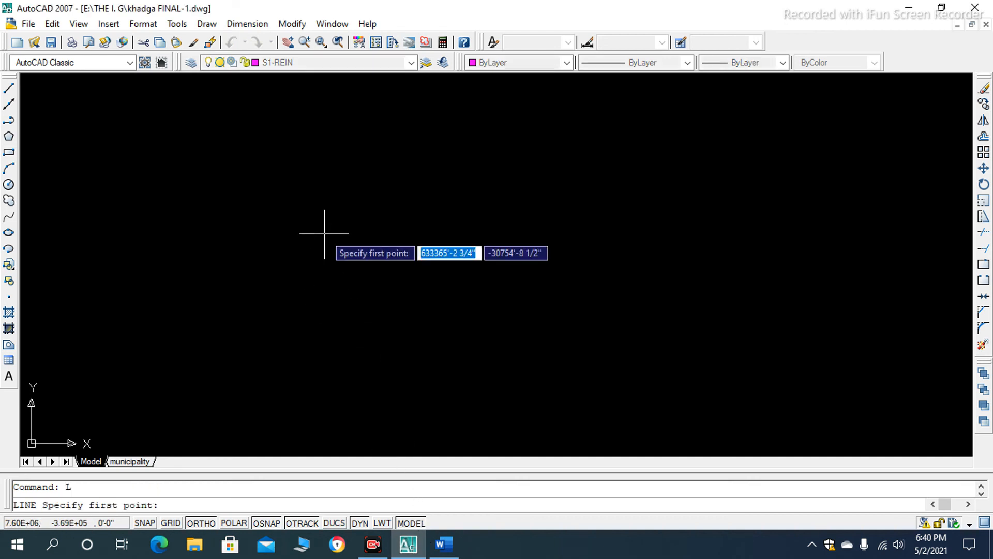
pyautogui.click(303, 222)
pyautogui.click(542, 222)
pyautogui.click(543, 335)
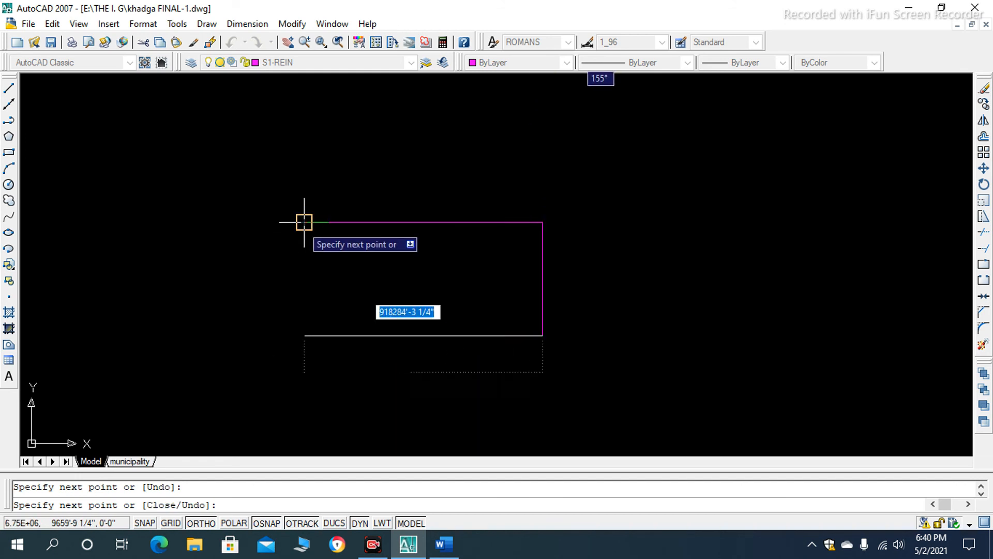
pyautogui.click(304, 335)
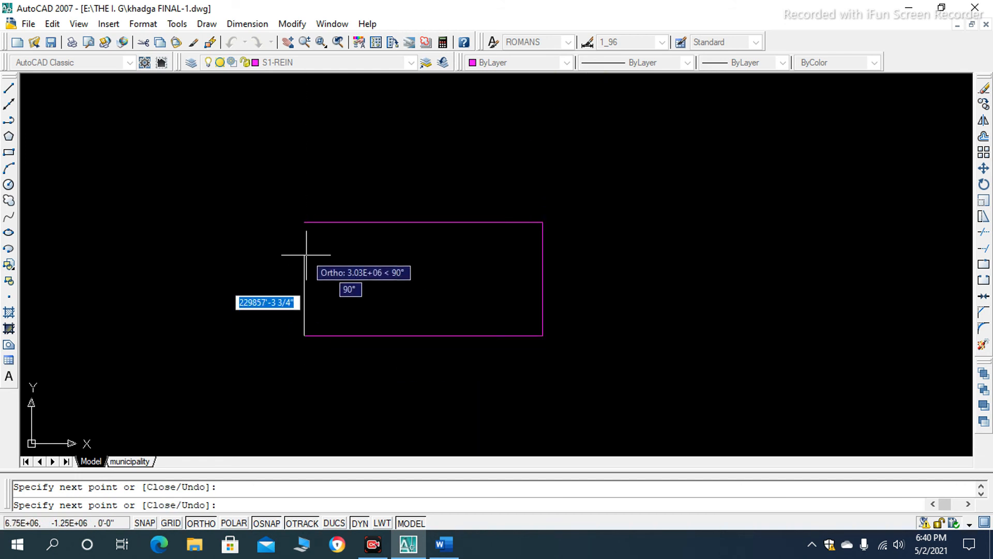
pyautogui.click(304, 222)
pyautogui.press('Return')
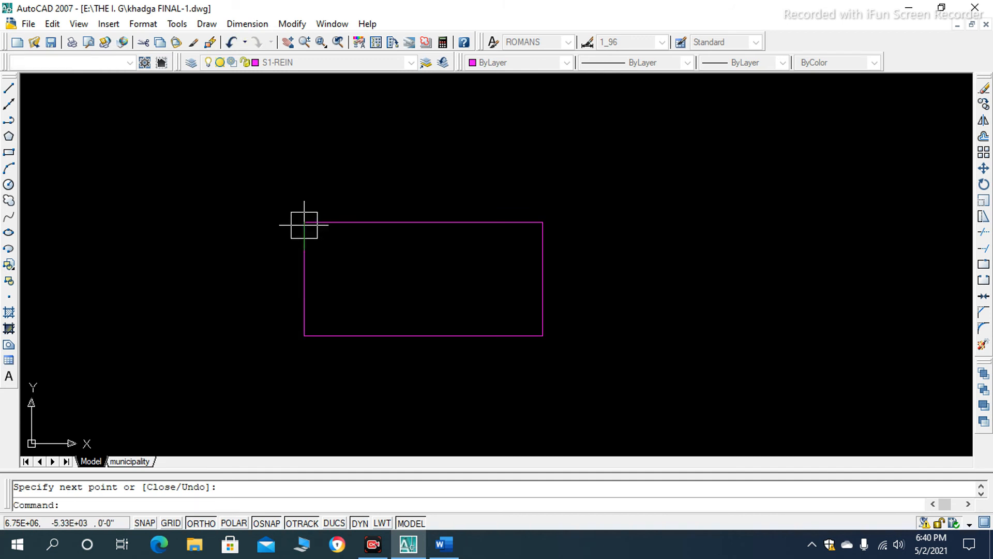
# - Select the four sides of the line-drawn rectangle one by one, and clear the selection
pyautogui.click(370, 212)
pyautogui.click(311, 288)
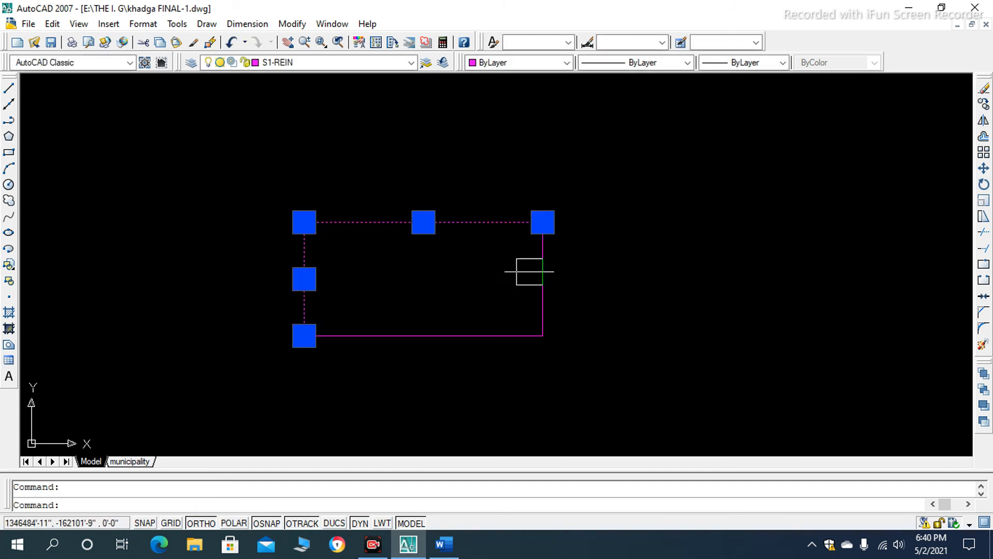
pyautogui.click(540, 280)
pyautogui.click(406, 331)
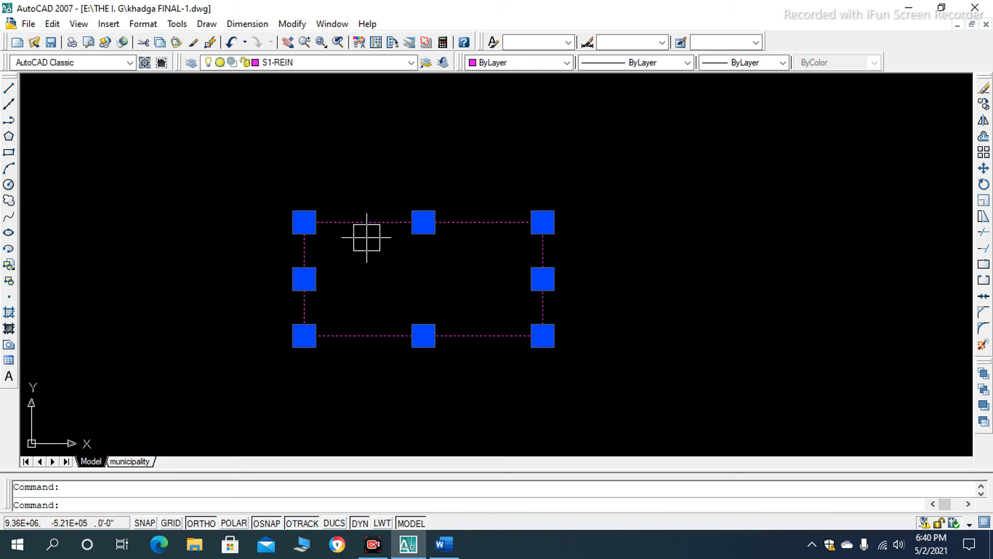
pyautogui.press('Escape')
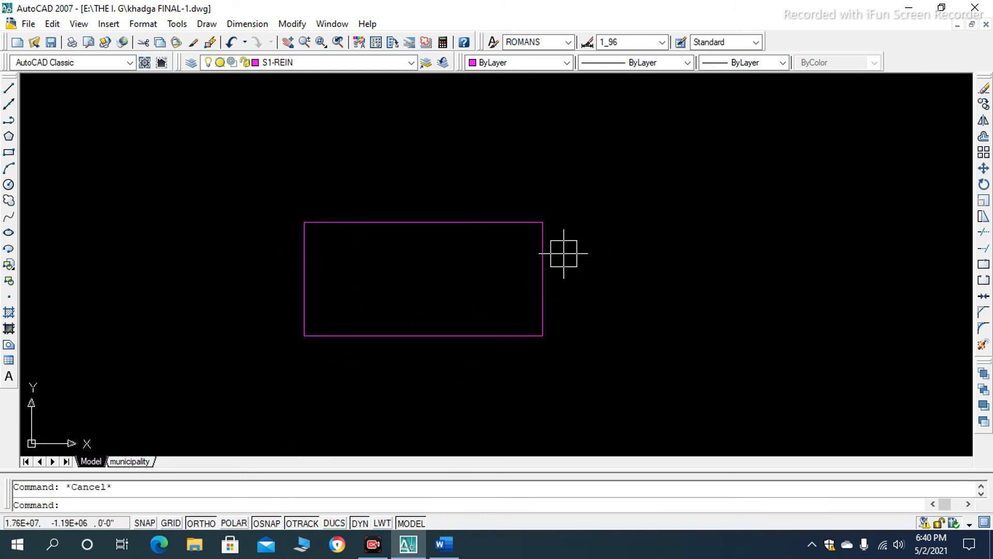
# - Switch to the Word document and read steps 1 and 2 of the Polyline Tool section
pyautogui.click(444, 543)
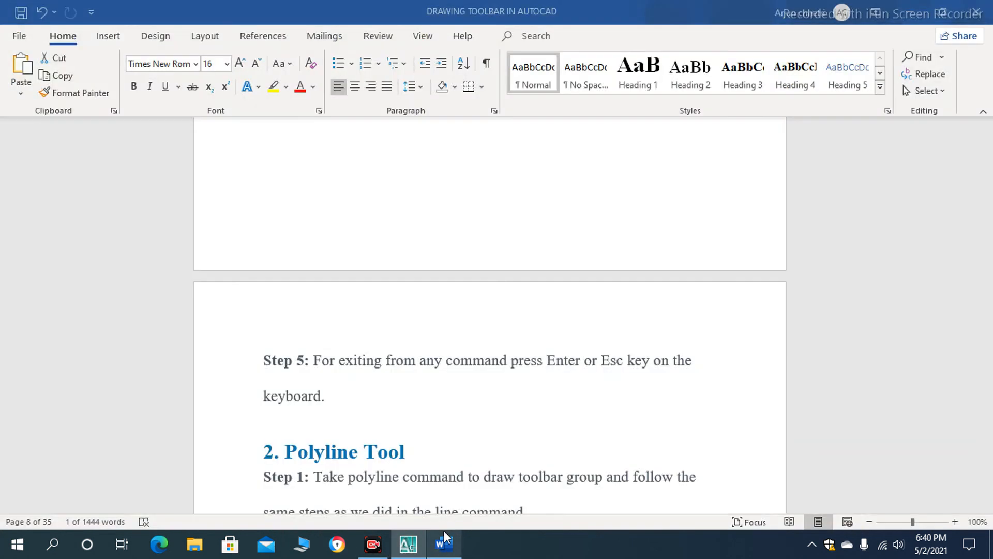
pyautogui.scroll(-3, 425, 393)
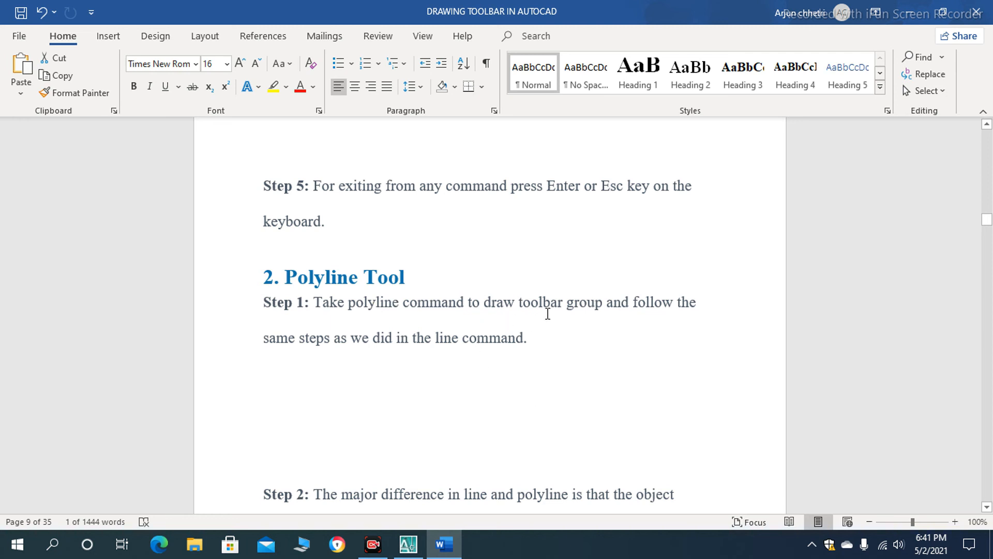
pyautogui.scroll(-2, 569, 308)
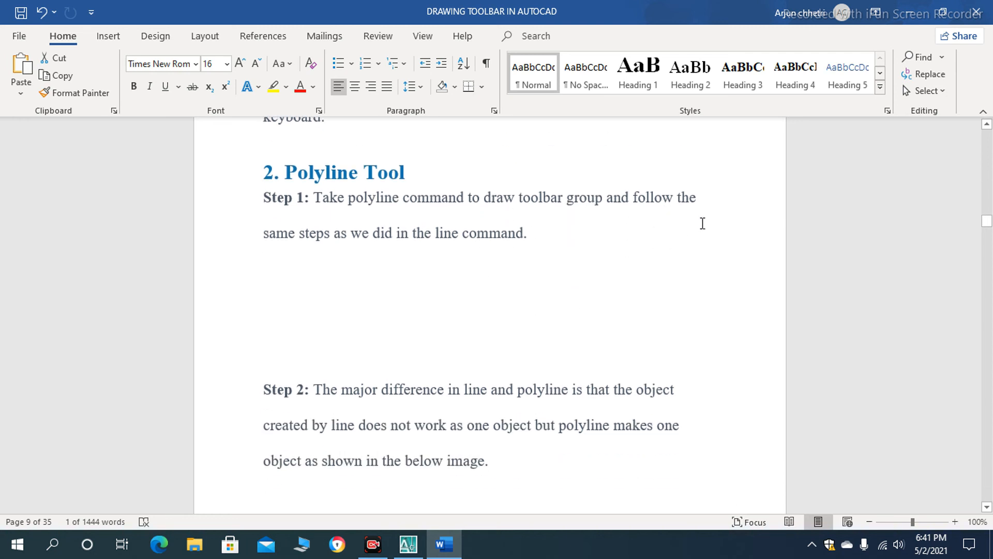
pyautogui.scroll(-1, 344, 253)
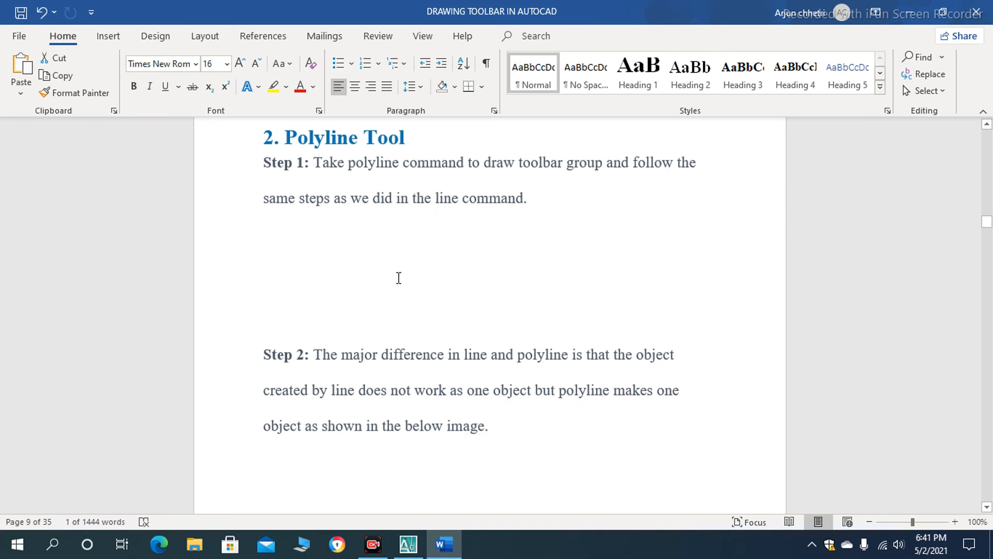
pyautogui.scroll(-3, 398, 278)
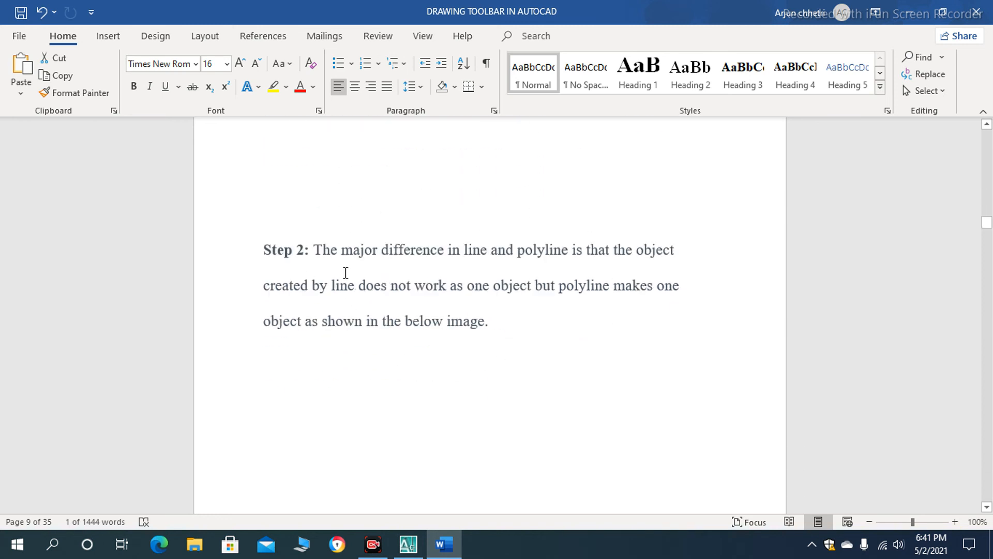
pyautogui.scroll(-7, 345, 273)
pyautogui.scroll(3, 356, 302)
pyautogui.scroll(6, 381, 263)
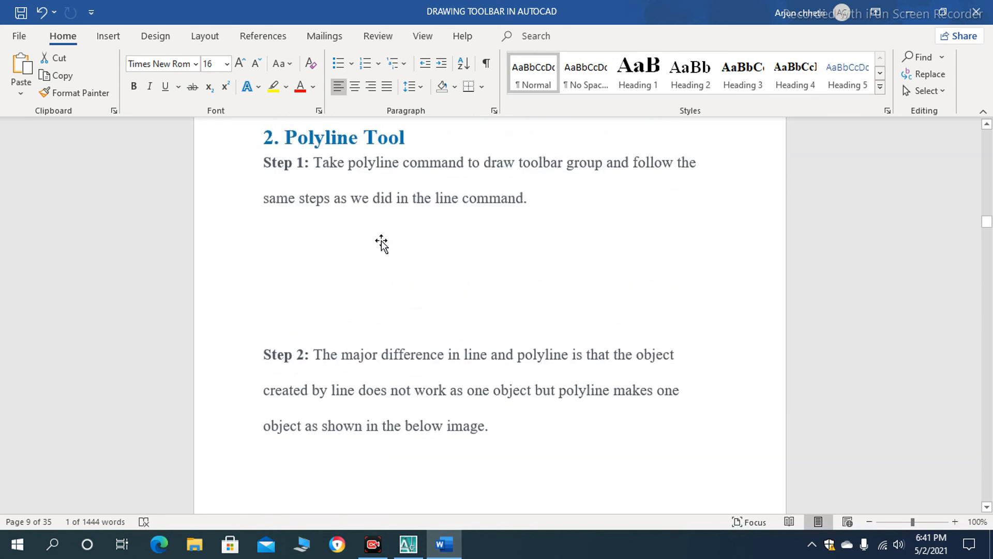
# - Switch back to AutoCAD and regenerate the drawing
pyautogui.click(405, 548)
pyautogui.scroll(-2, 388, 255)
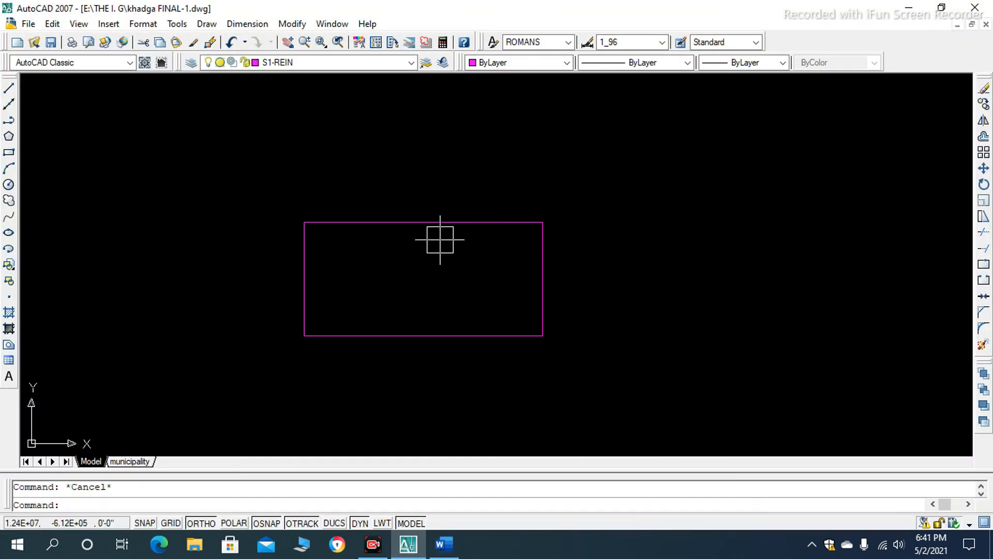
pyautogui.write('RE')
pyautogui.press('Return')
# - Draw a larger closed rectangle with the Polyline command beside the line-drawn one, ending at its starting corner
pyautogui.scroll(-3, 439, 220)
pyautogui.scroll(4, 545, 222)
pyautogui.scroll(-4, 523, 220)
pyautogui.scroll(2, 463, 245)
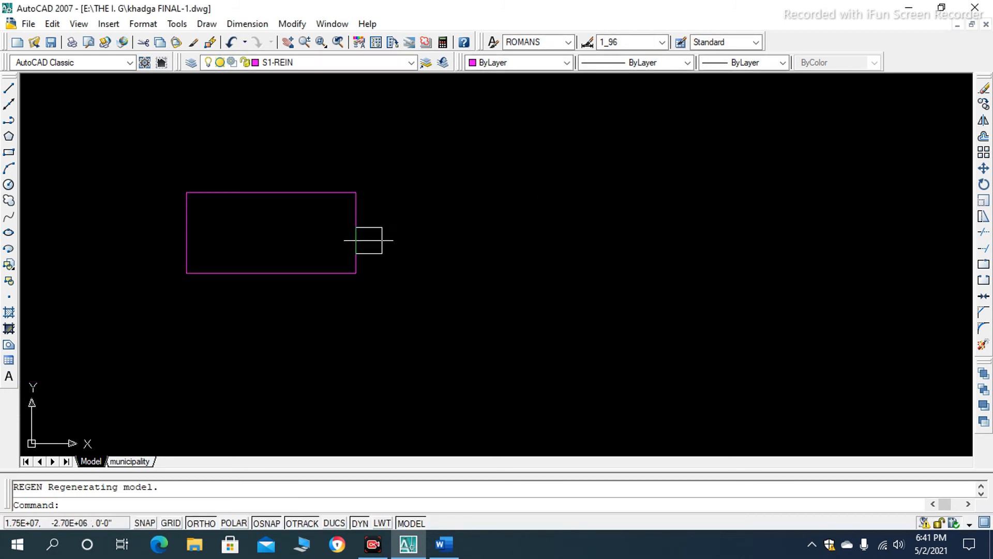
pyautogui.write('PL')
pyautogui.press('Return')
pyautogui.click(480, 197)
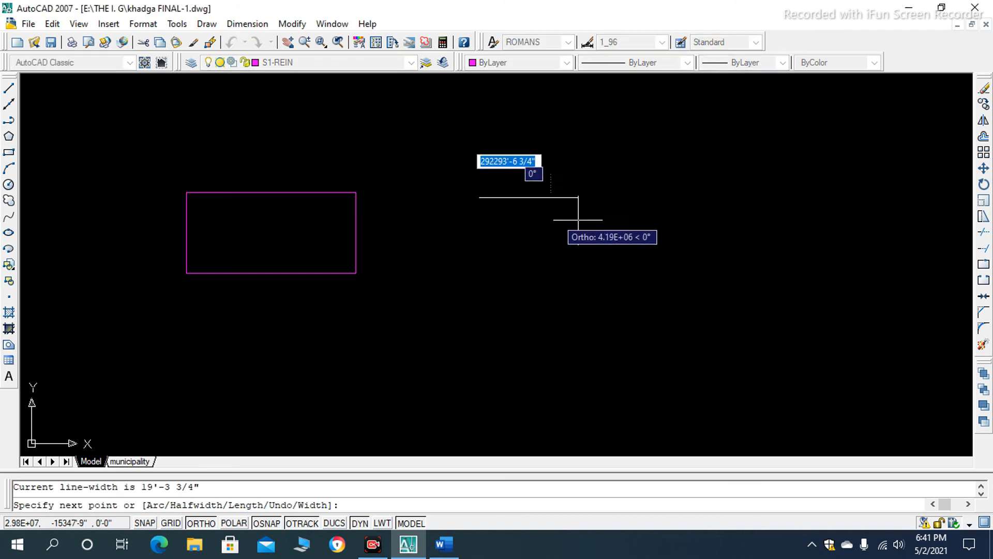
pyautogui.click(733, 197)
pyautogui.click(732, 328)
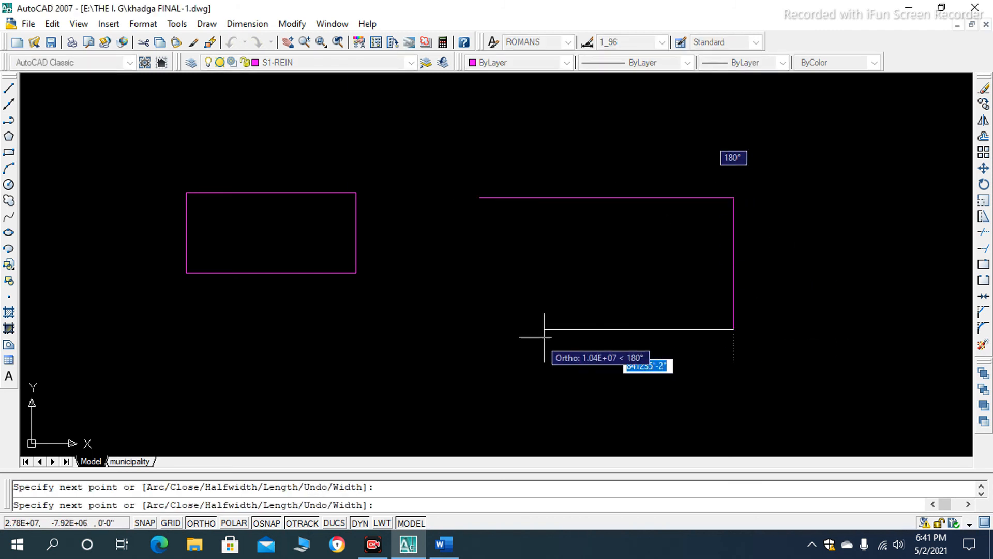
pyautogui.click(480, 329)
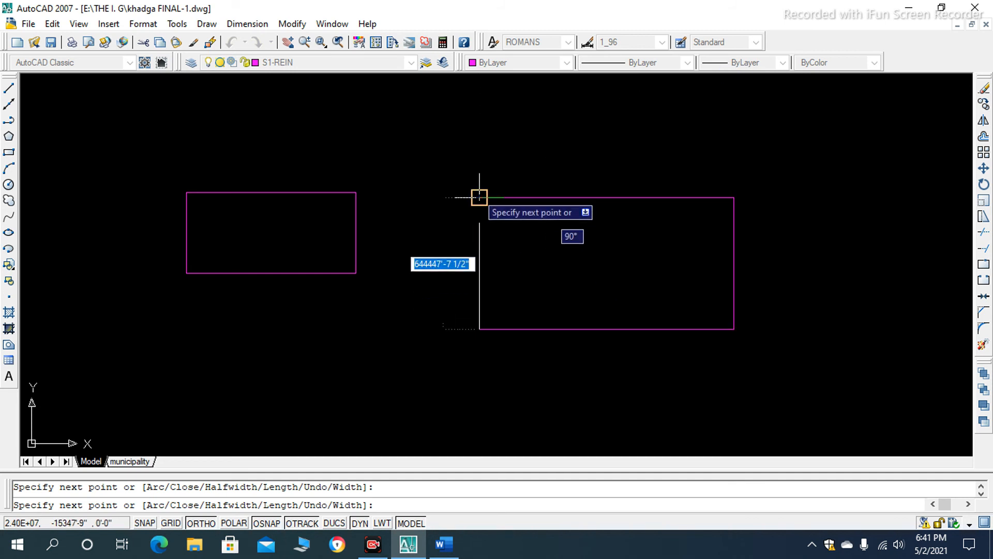
pyautogui.click(480, 197)
pyautogui.press('Return')
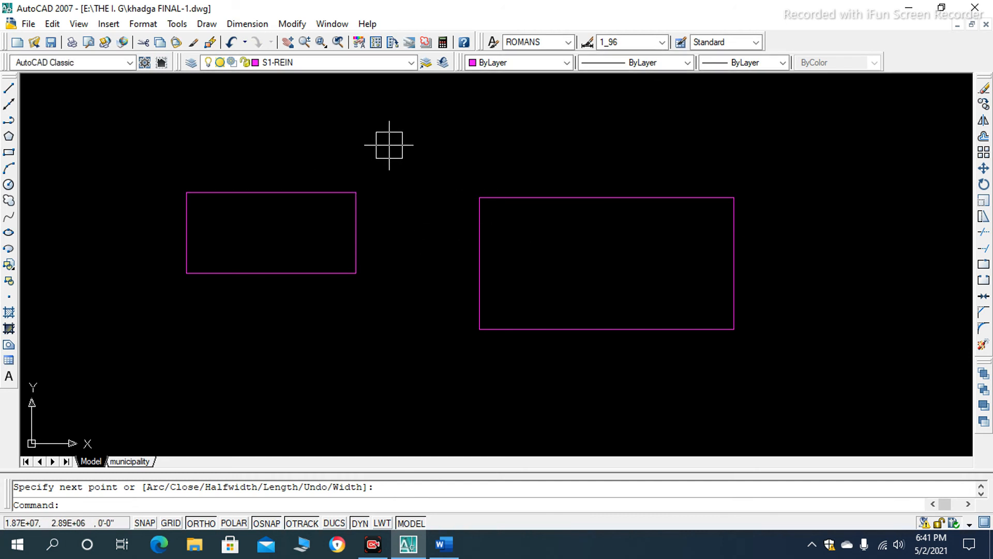
# - Select the upper side of the line-drawn rectangle and the polyline rectangle to compare them, and clear the selection
pyautogui.click(325, 192)
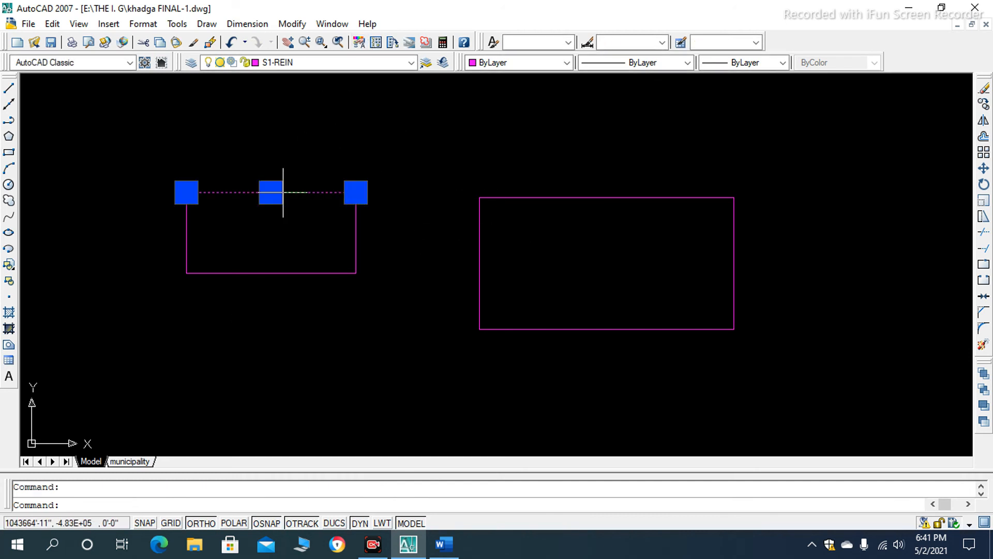
pyautogui.click(568, 201)
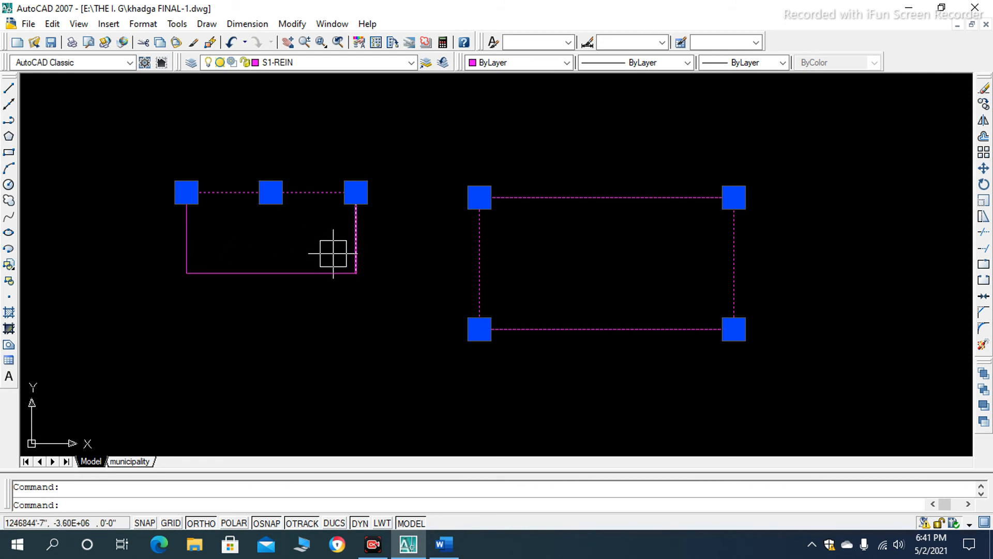
pyautogui.press('Escape')
# - Pick all four segments of the smaller line-drawn rectangle individually, and clear the selection
pyautogui.click(314, 193)
pyautogui.click(355, 228)
pyautogui.click(274, 273)
pyautogui.click(186, 233)
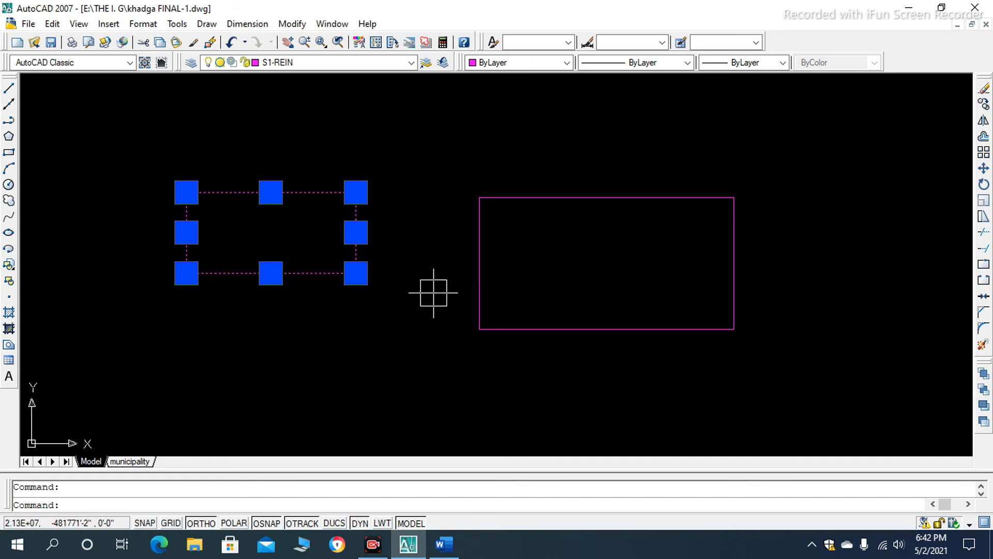
pyautogui.press('Escape')
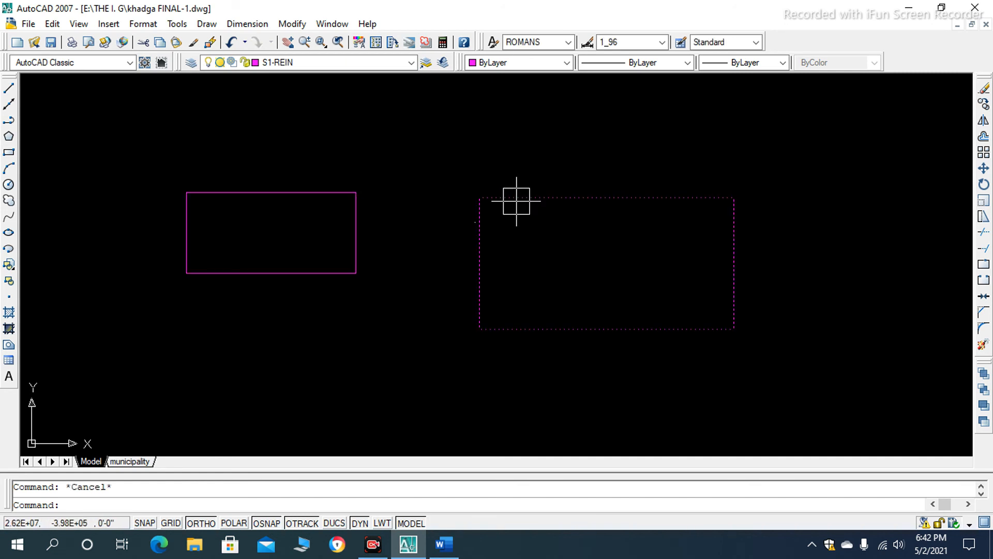
# - Select the polyline rectangle with a single pick, add the line-drawn rectangle with a crossing selection, and clear both
pyautogui.scroll(3, 482, 237)
pyautogui.scroll(-7, 481, 243)
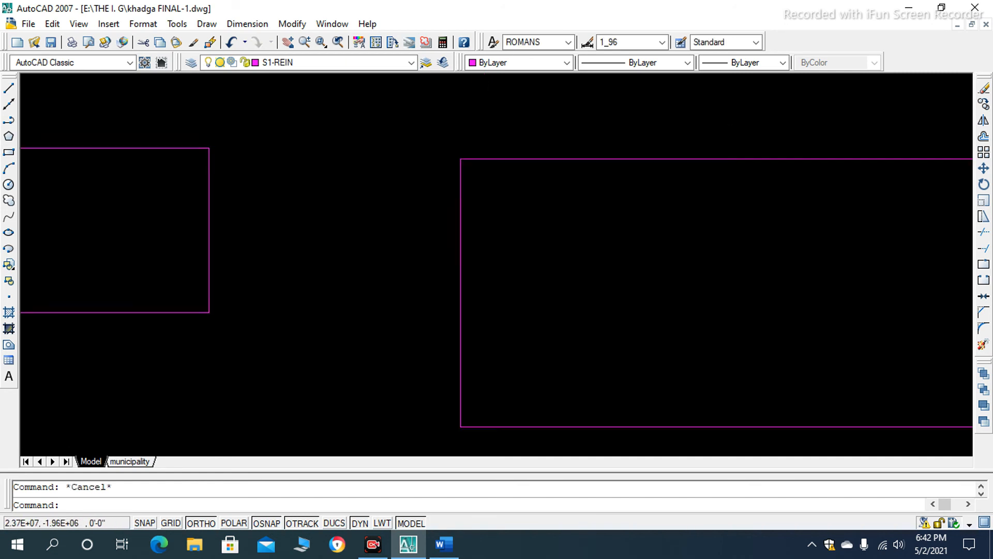
pyautogui.scroll(3, 502, 258)
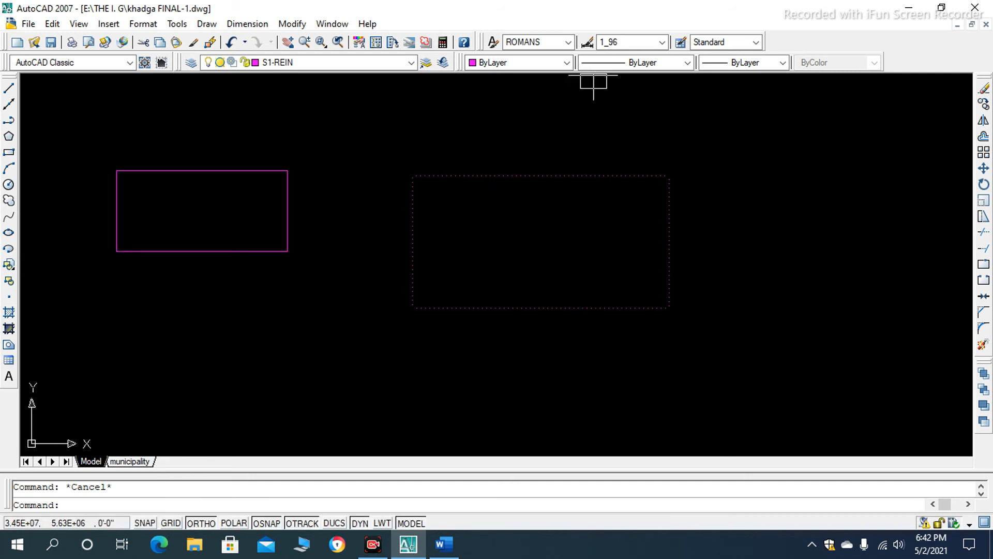
pyautogui.click(570, 186)
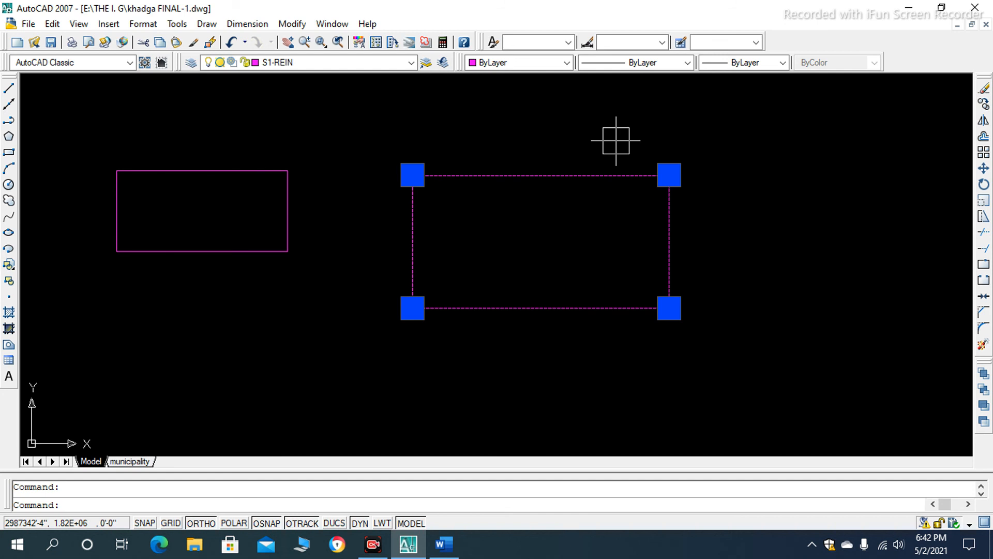
pyautogui.scroll(-2, 468, 144)
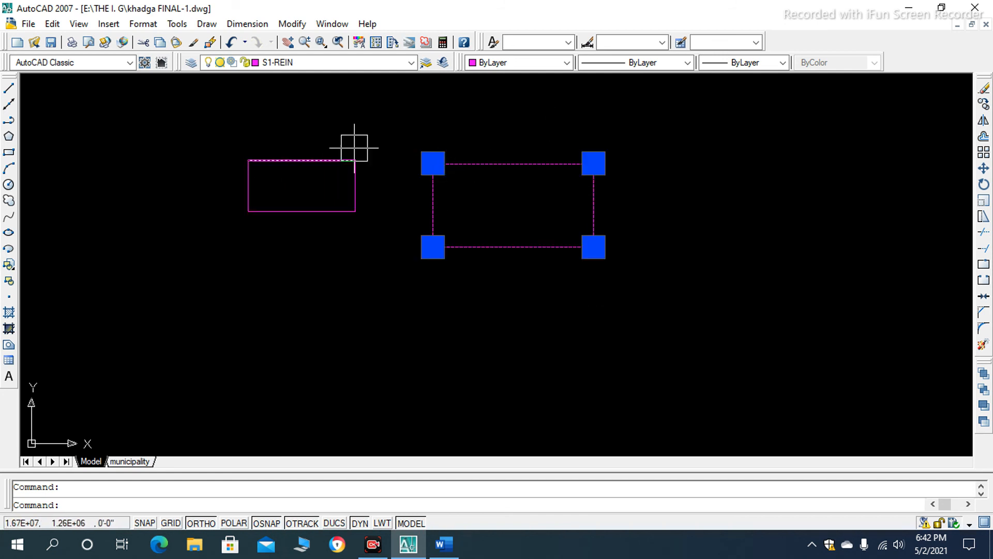
pyautogui.click(379, 126)
pyautogui.click(136, 295)
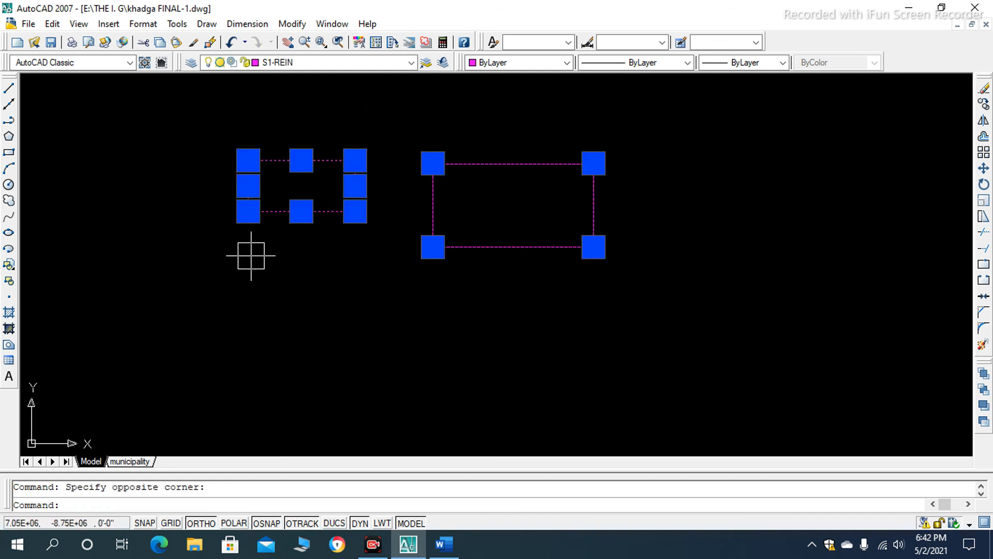
pyautogui.scroll(-1, 499, 274)
pyautogui.press('Escape')
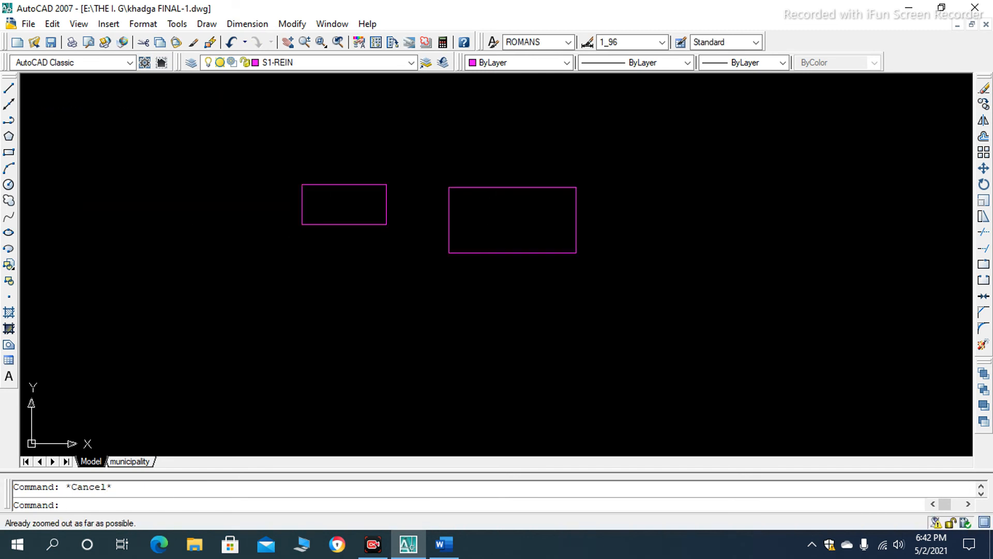
# - Select the polyline rectangle by its edge, add the line-drawn rectangle's sides by picking them, and clear the selection
pyautogui.scroll(-1, 483, 211)
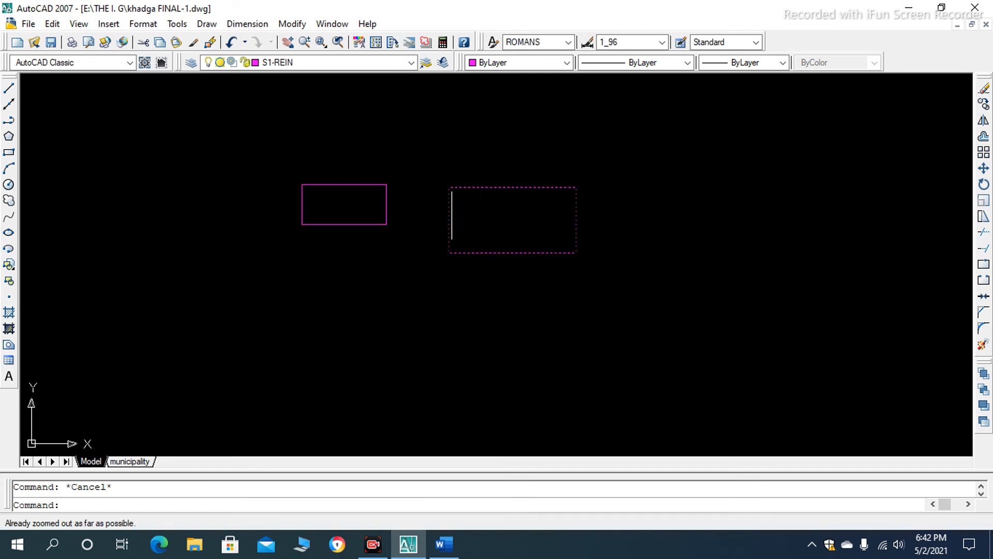
pyautogui.scroll(1, 444, 191)
pyautogui.click(450, 220)
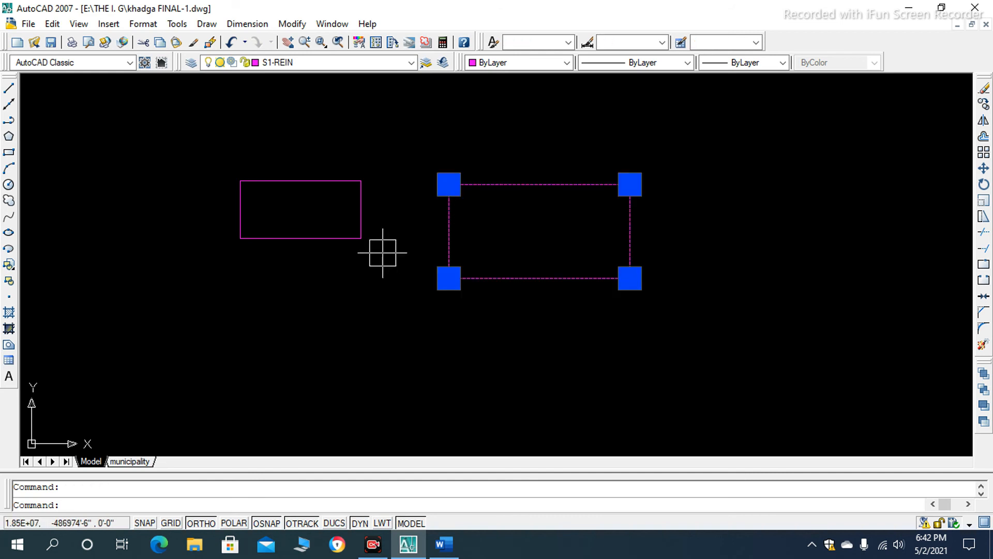
pyautogui.click(361, 211)
pyautogui.click(233, 211)
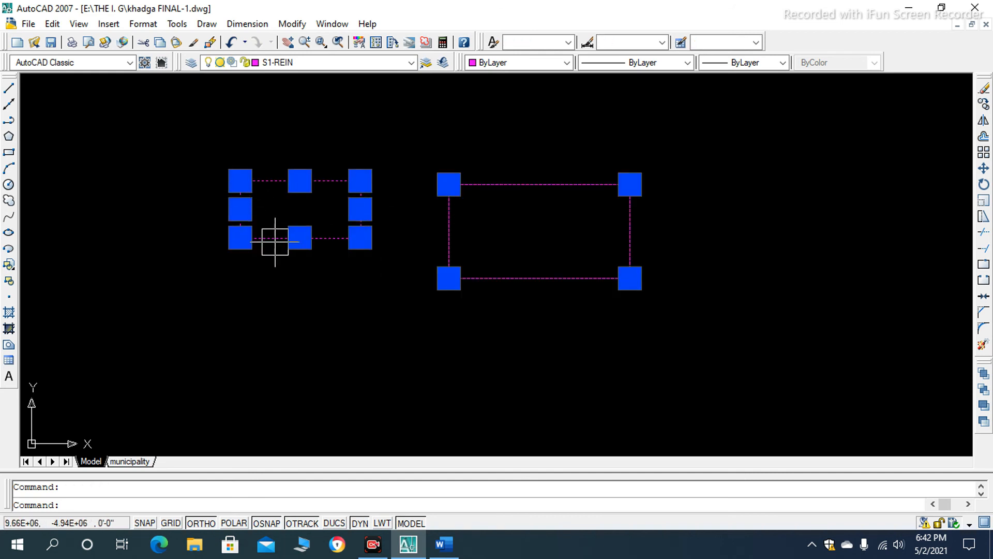
pyautogui.scroll(3, 315, 202)
pyautogui.scroll(-4, 340, 213)
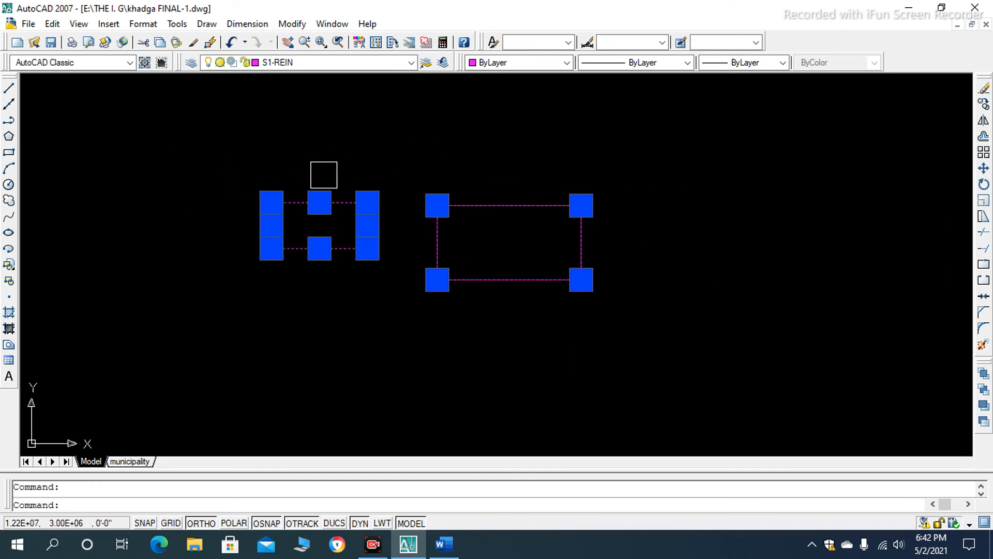
pyautogui.press('Escape')
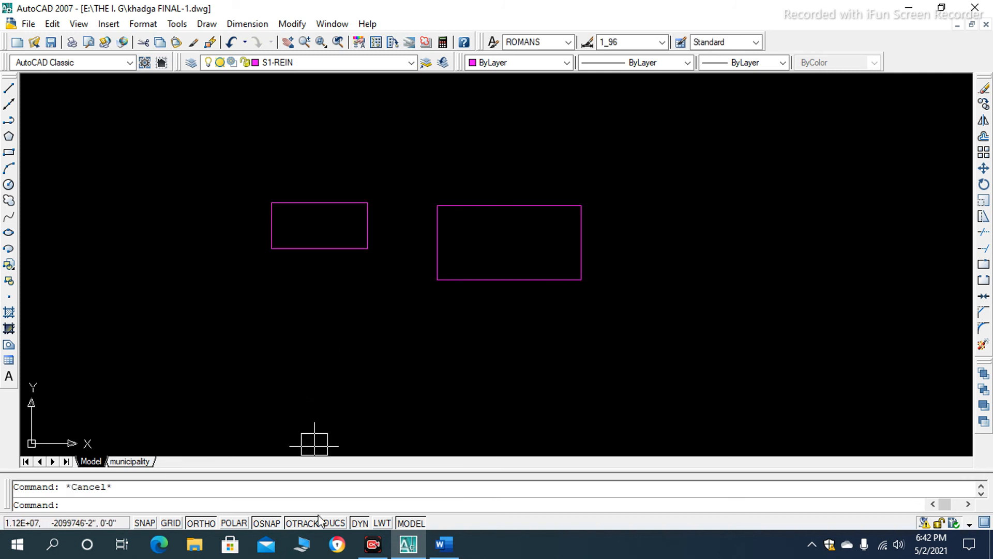
# - Switch to the Word document and read on through the Circle Tool section's steps 1 to 3
pyautogui.click(443, 543)
pyautogui.scroll(-9, 378, 331)
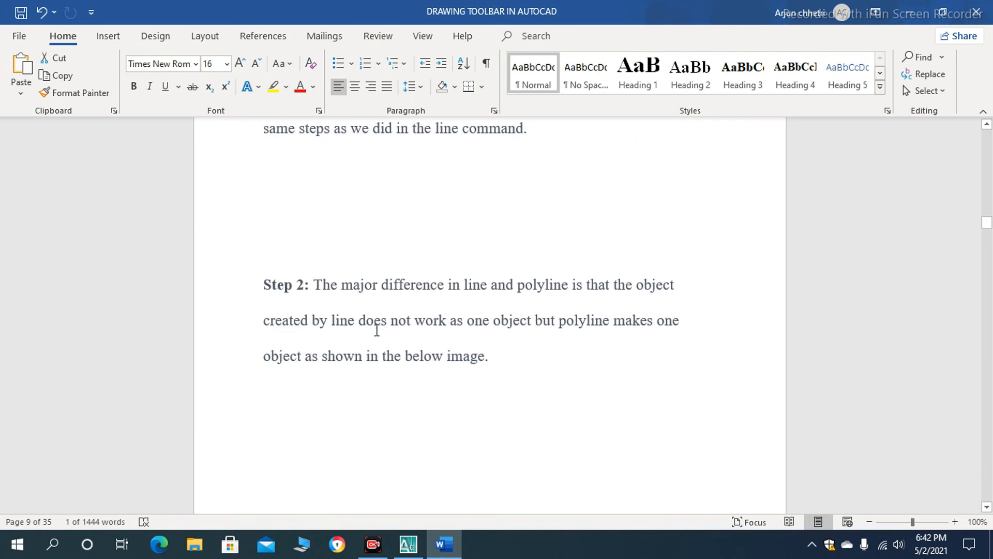
pyautogui.scroll(-3, 384, 343)
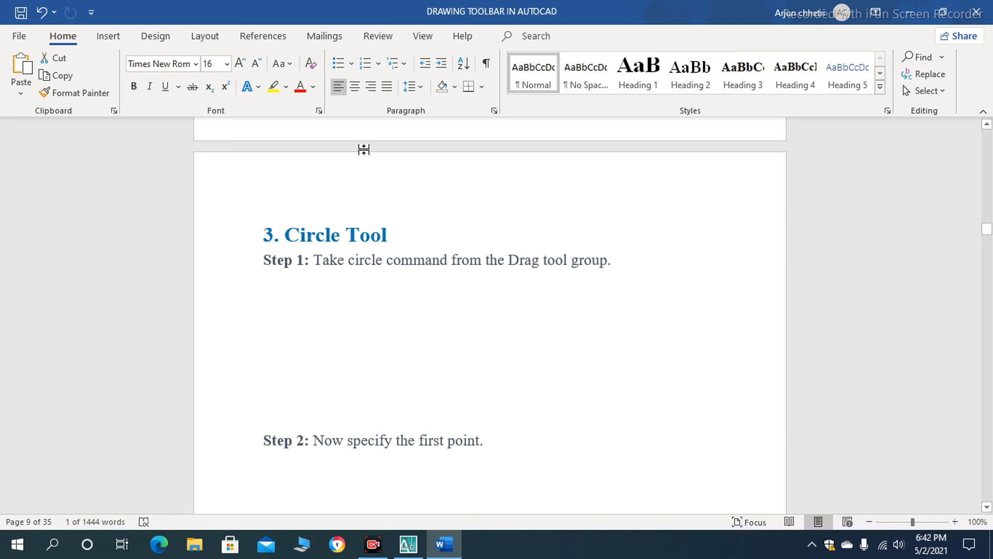
pyautogui.scroll(-2, 326, 279)
pyautogui.scroll(1, 326, 279)
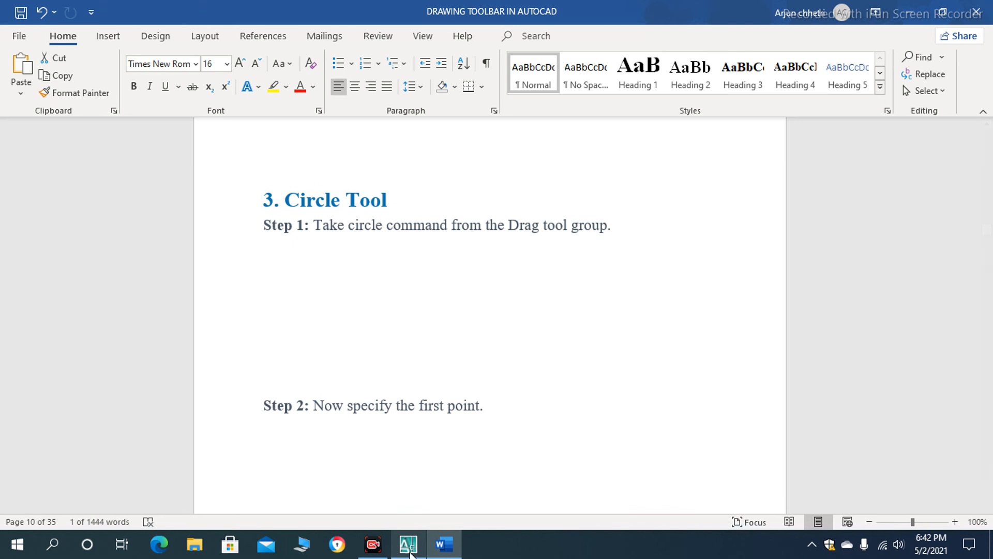
pyautogui.scroll(-3, 397, 399)
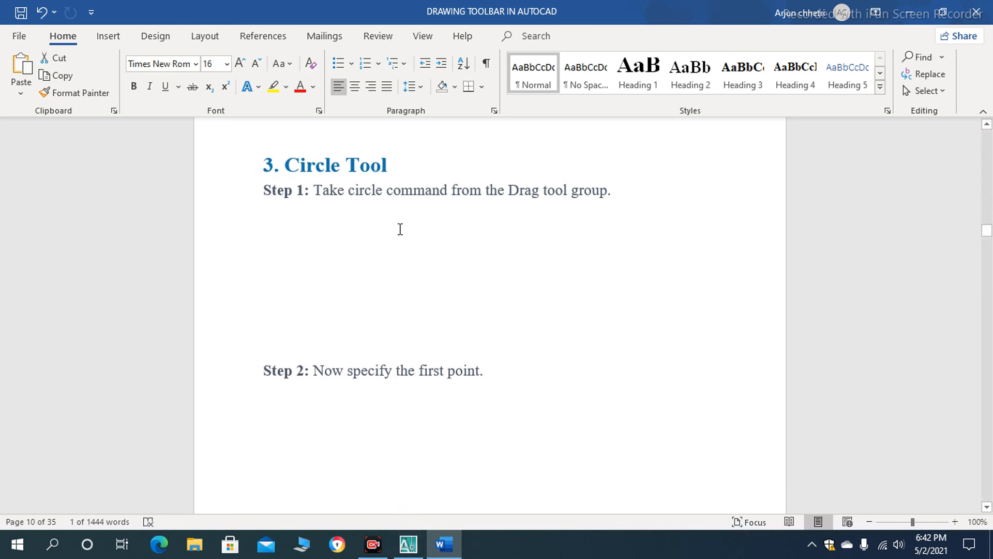
pyautogui.scroll(-8, 387, 274)
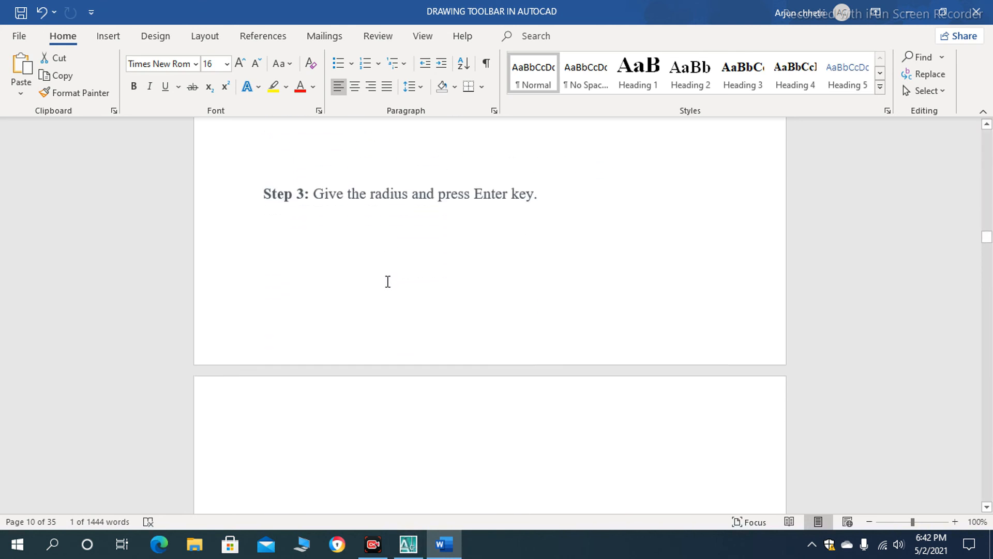
# - Read Circle Tool step 4 in Word, switch to AutoCAD and draw a circle of about 836093' radius to the right of the rectangles
pyautogui.scroll(-10, 481, 235)
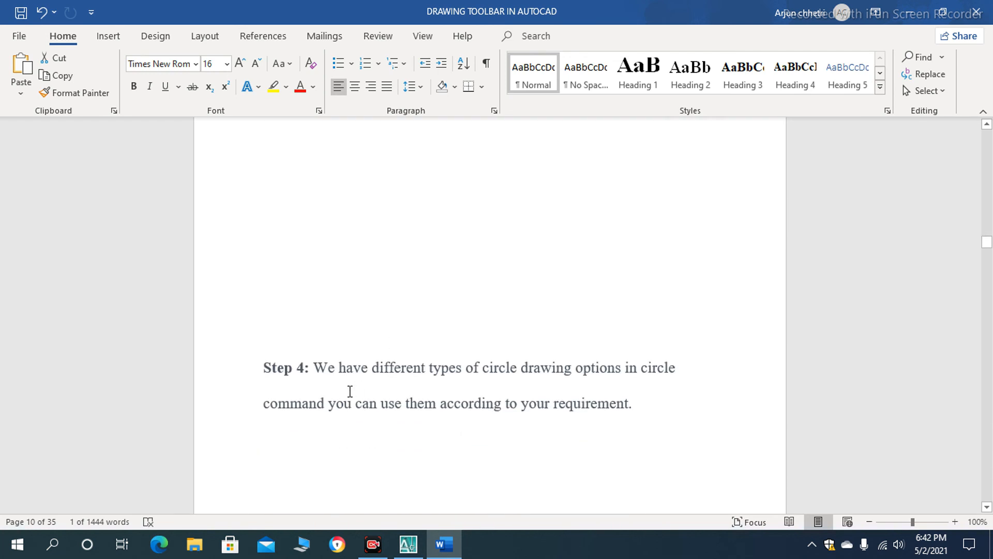
pyautogui.scroll(-7, 362, 387)
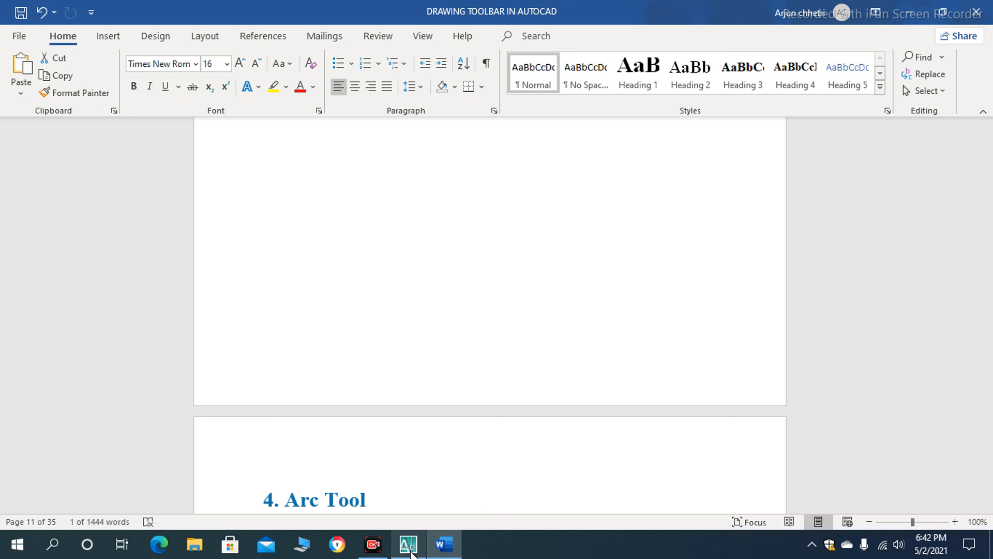
pyautogui.click(408, 544)
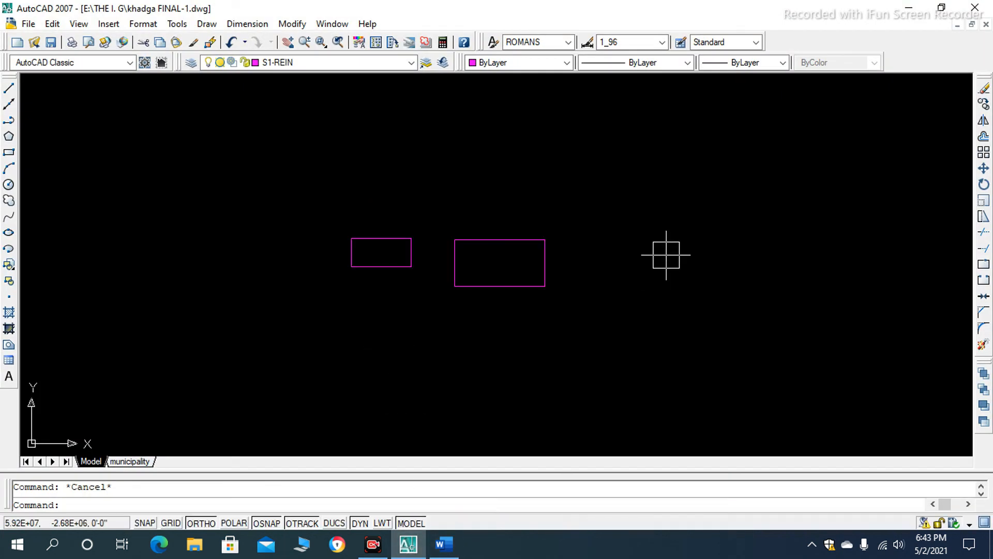
pyautogui.write('c')
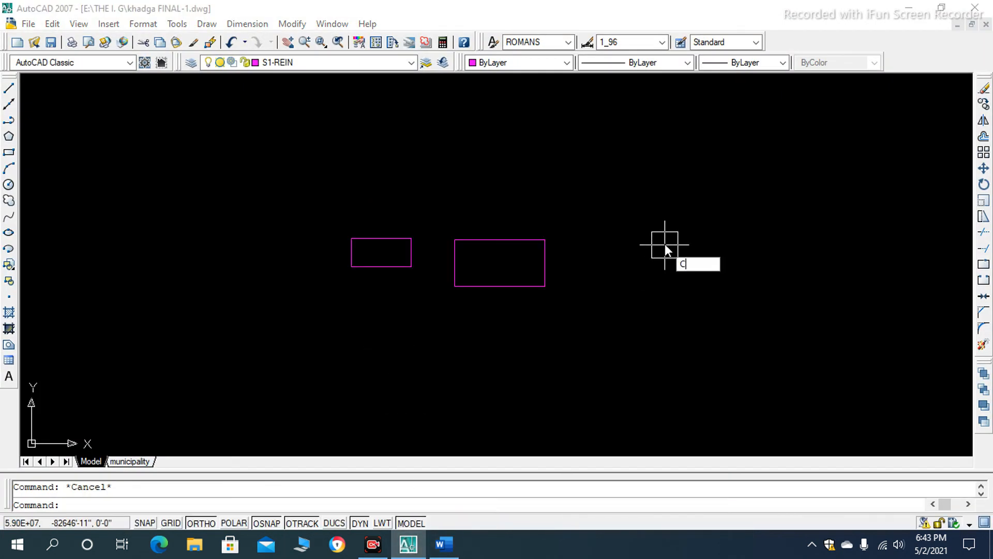
pyautogui.press('Return')
pyautogui.click(639, 191)
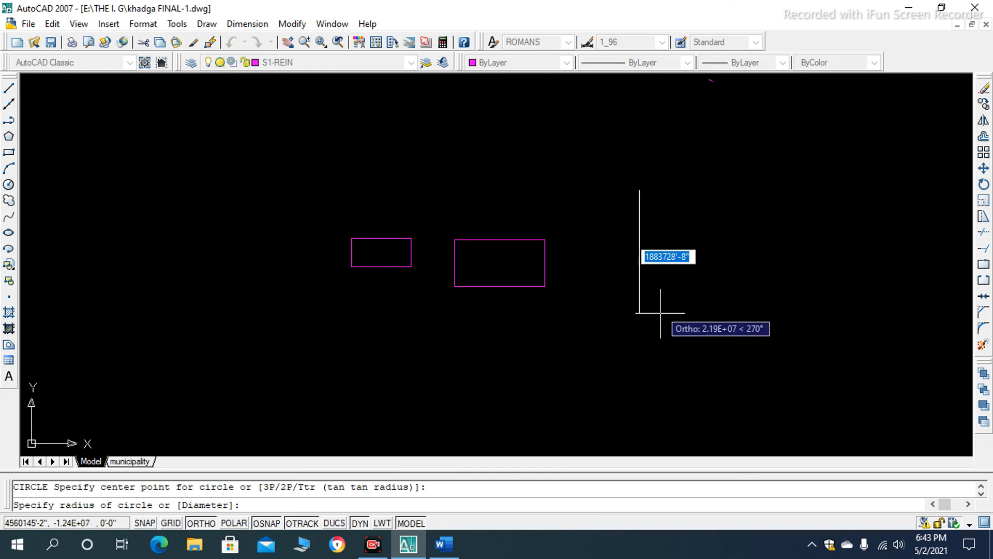
pyautogui.click(645, 251)
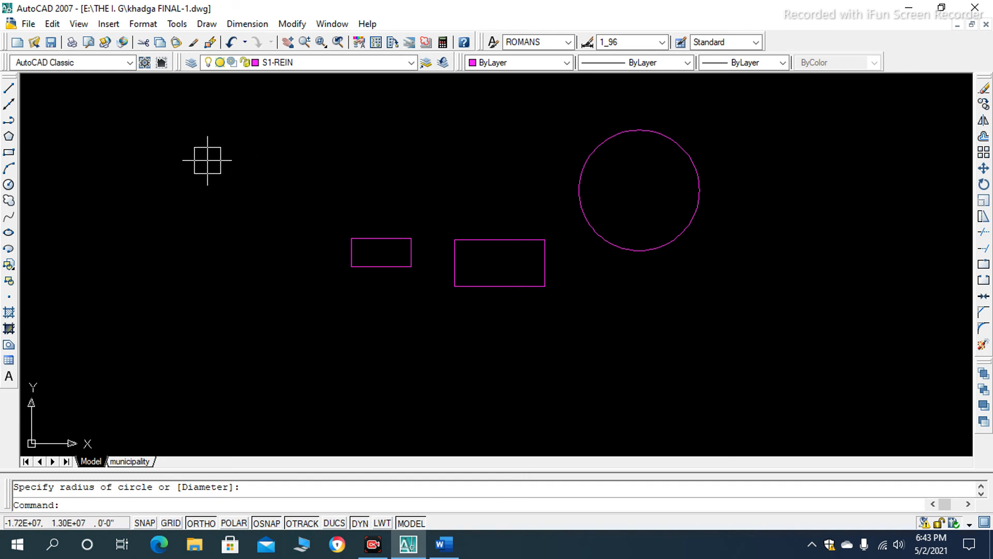
# - Draw a second circle of about 1037562' radius above and to the left of the smaller rectangle
pyautogui.write('c')
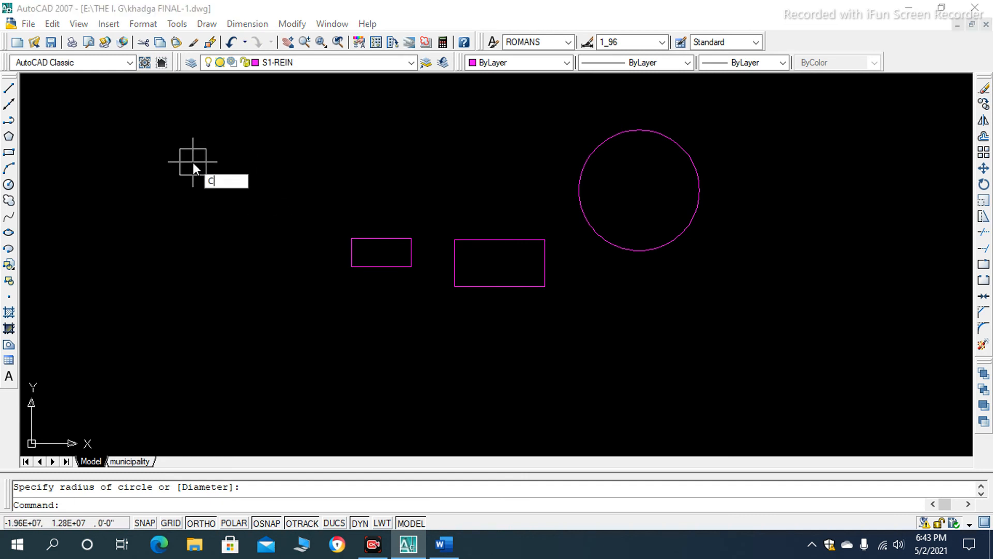
pyautogui.press('Return')
pyautogui.click(193, 161)
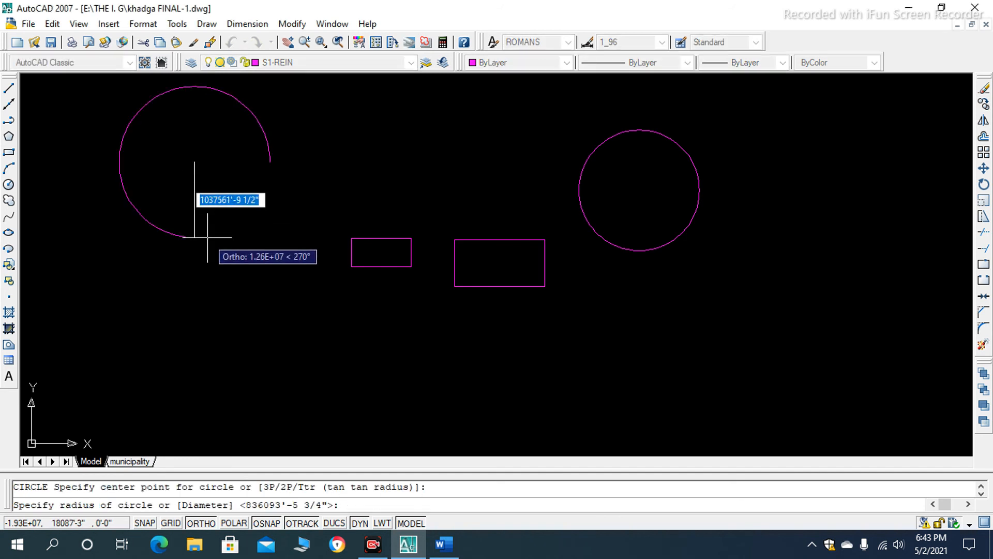
pyautogui.click(206, 237)
# - Select both circles with one pick each, and clear the selection
pyautogui.scroll(-3, 241, 199)
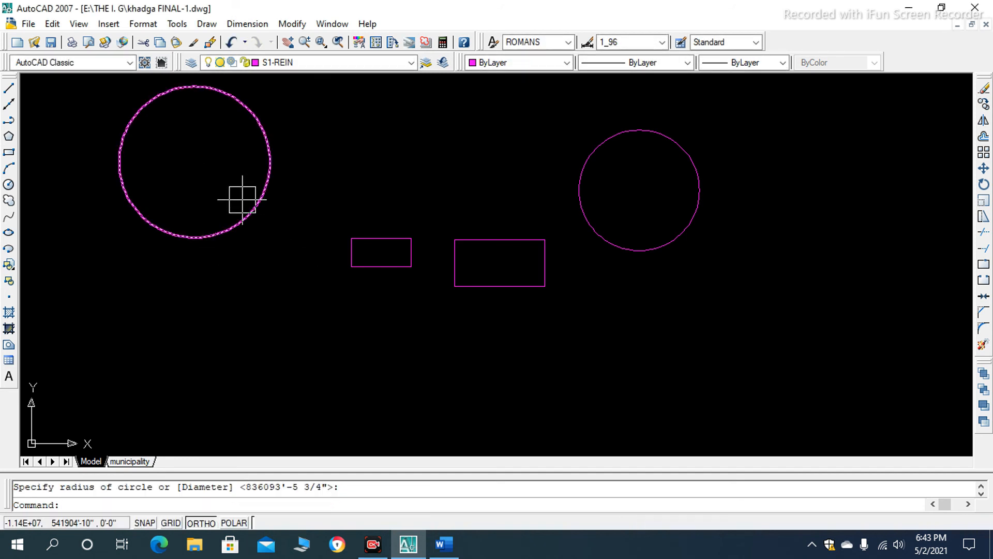
pyautogui.click(696, 189)
pyautogui.click(268, 151)
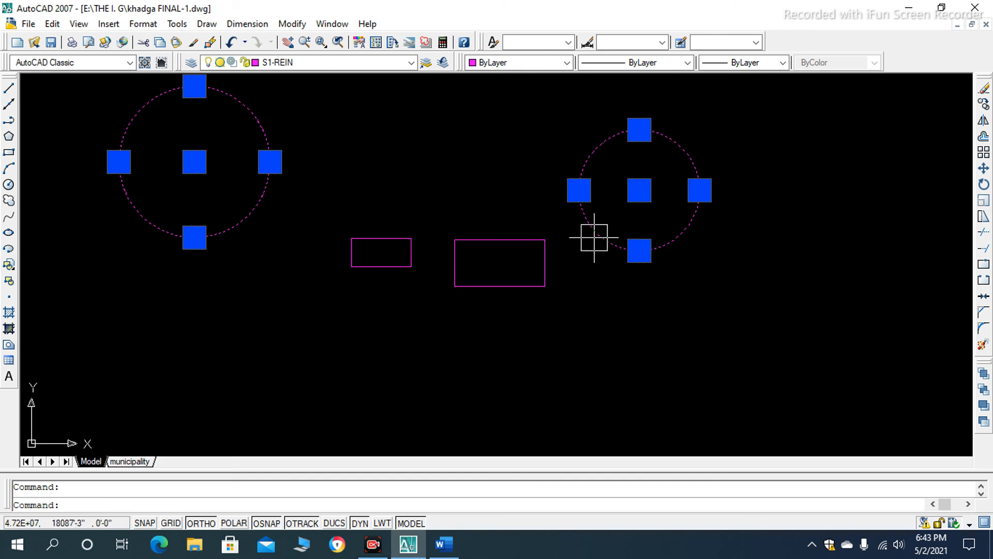
pyautogui.press('Escape')
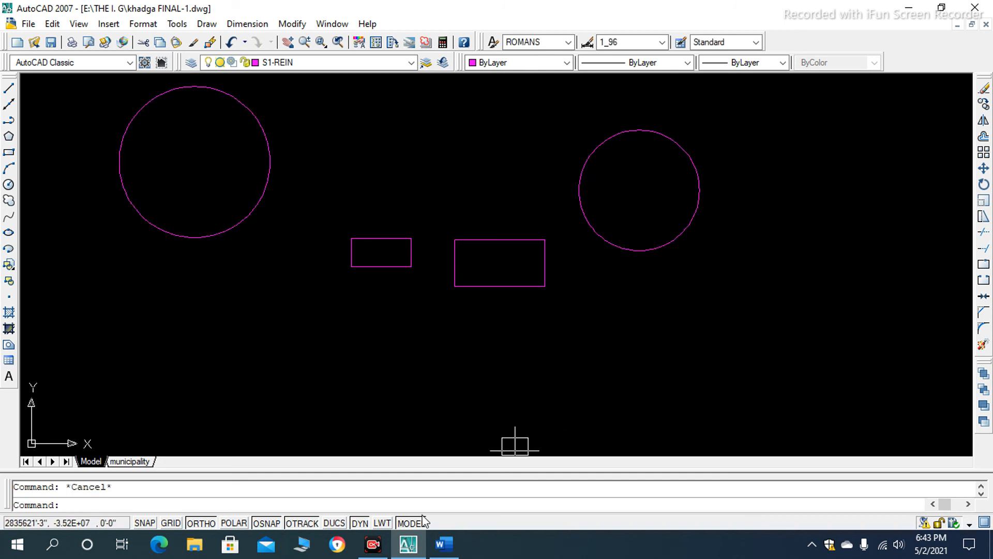
# - Switch to the Word document and read through the Arc Tool section's steps 1 to 5 up to the Rectangle Tool heading
pyautogui.click(412, 544)
pyautogui.scroll(-4, 467, 405)
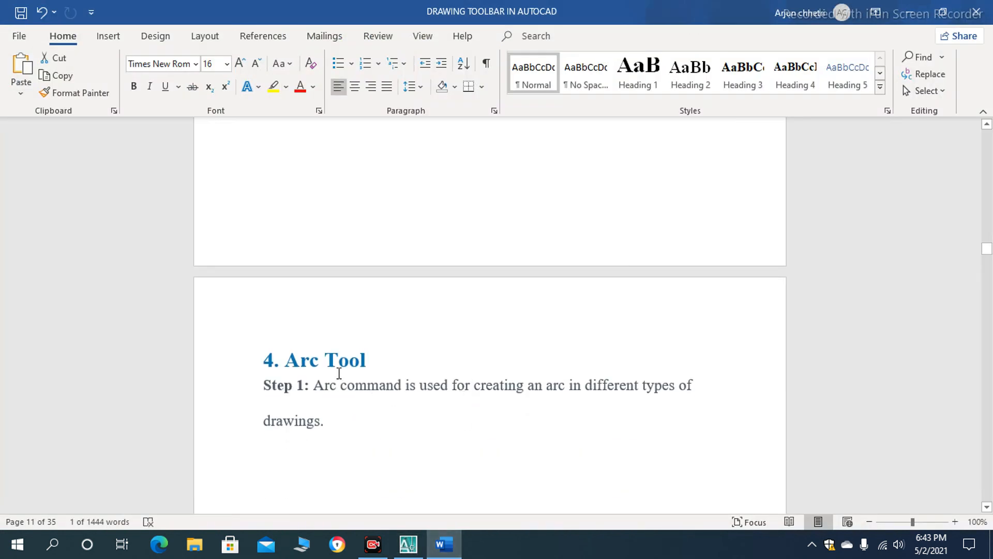
pyautogui.scroll(-5, 356, 331)
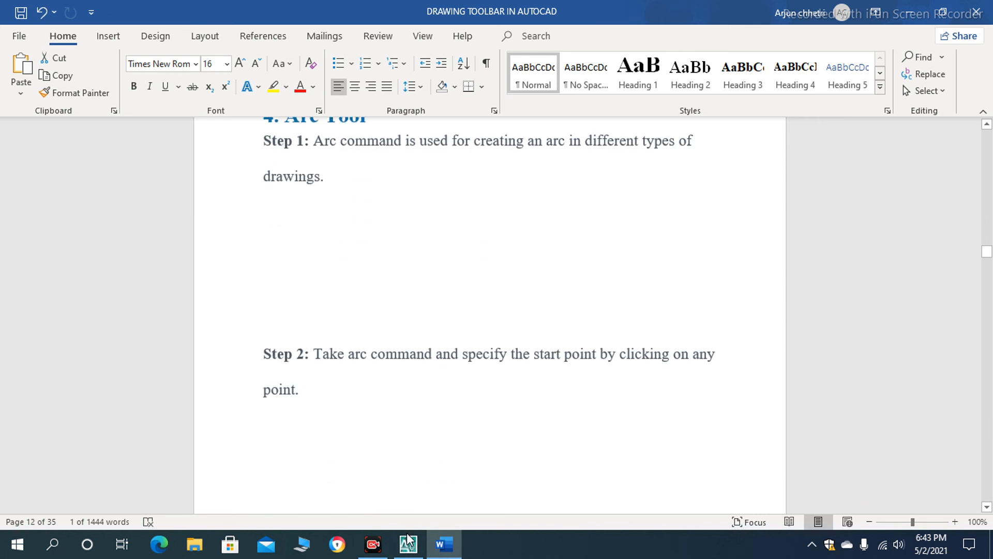
pyautogui.scroll(1, 424, 337)
pyautogui.scroll(-4, 425, 336)
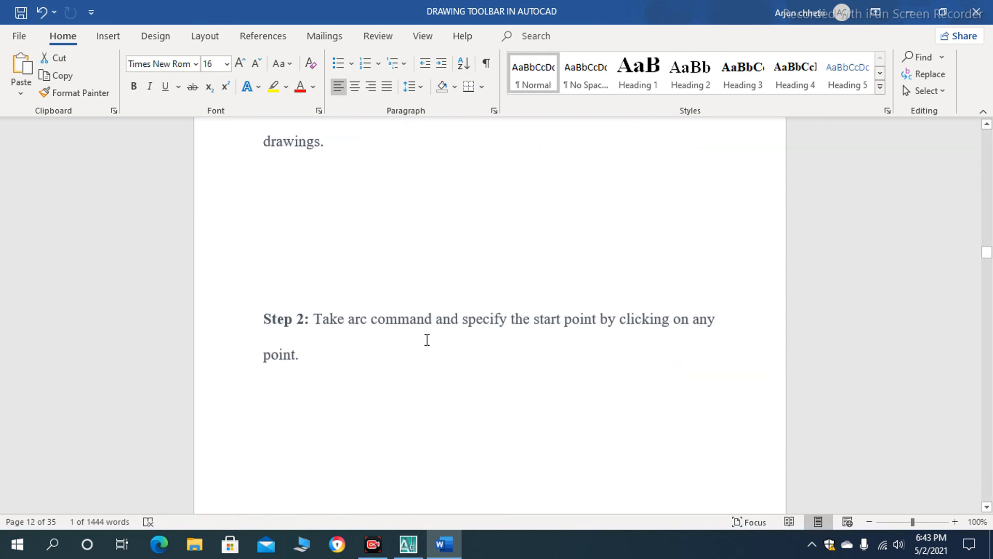
pyautogui.scroll(-15, 430, 341)
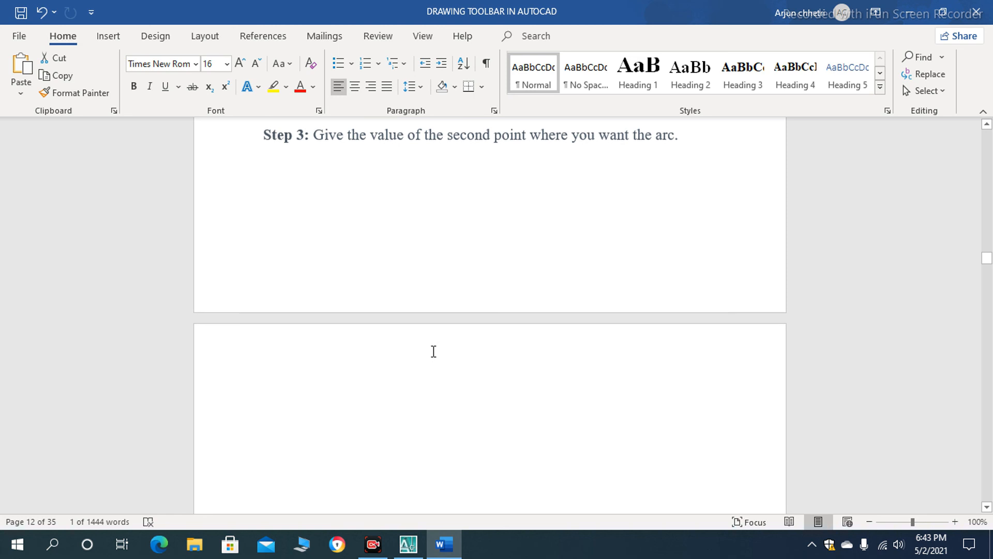
pyautogui.scroll(-15, 434, 352)
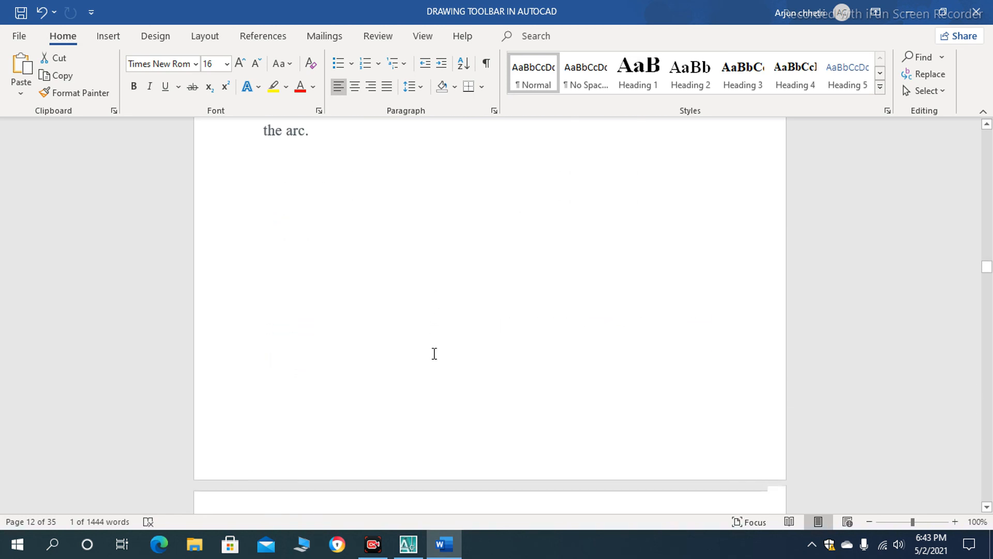
pyautogui.scroll(-10, 435, 355)
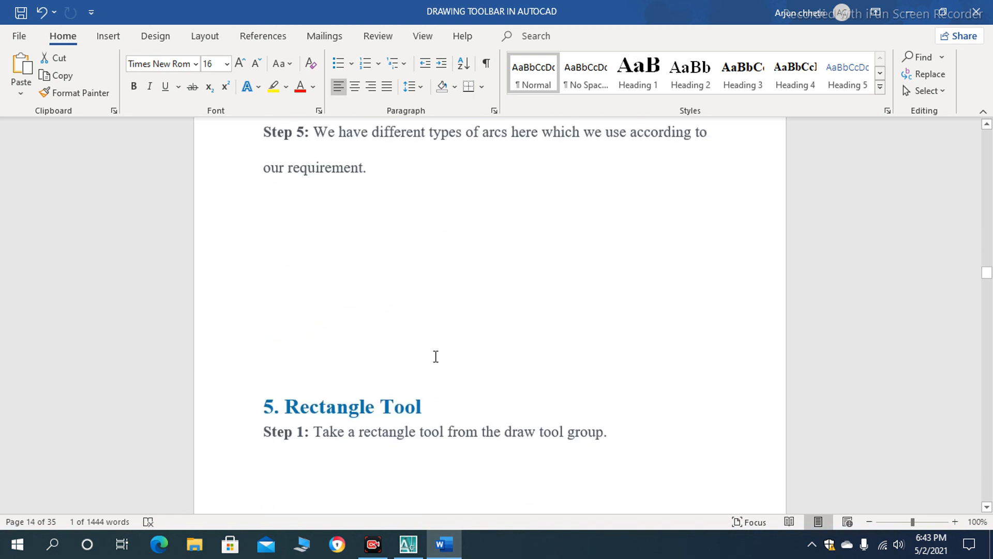
# - Switch back to AutoCAD and regenerate the model with RE to allow zooming out beyond the current limit
pyautogui.click(440, 547)
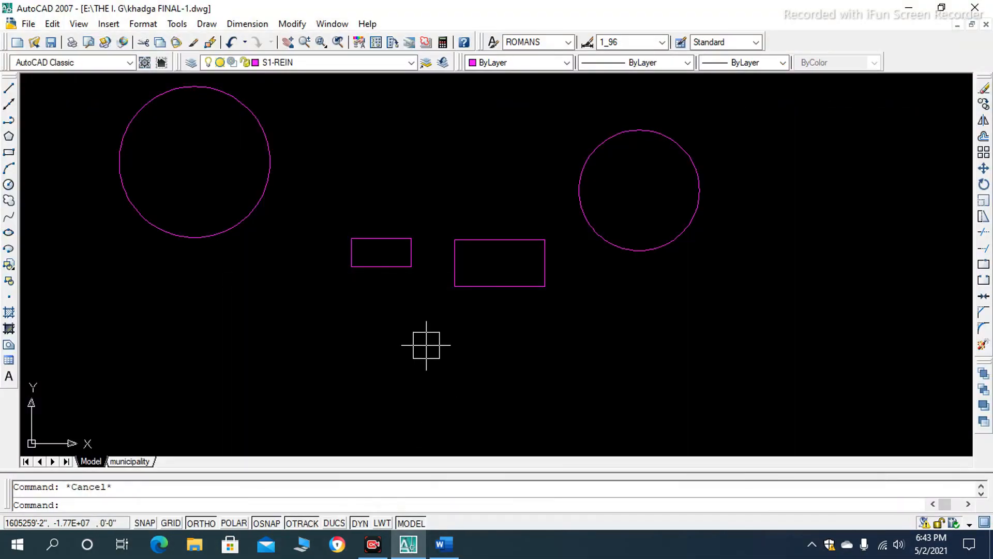
pyautogui.scroll(-1, 459, 260)
pyautogui.scroll(-2, 449, 265)
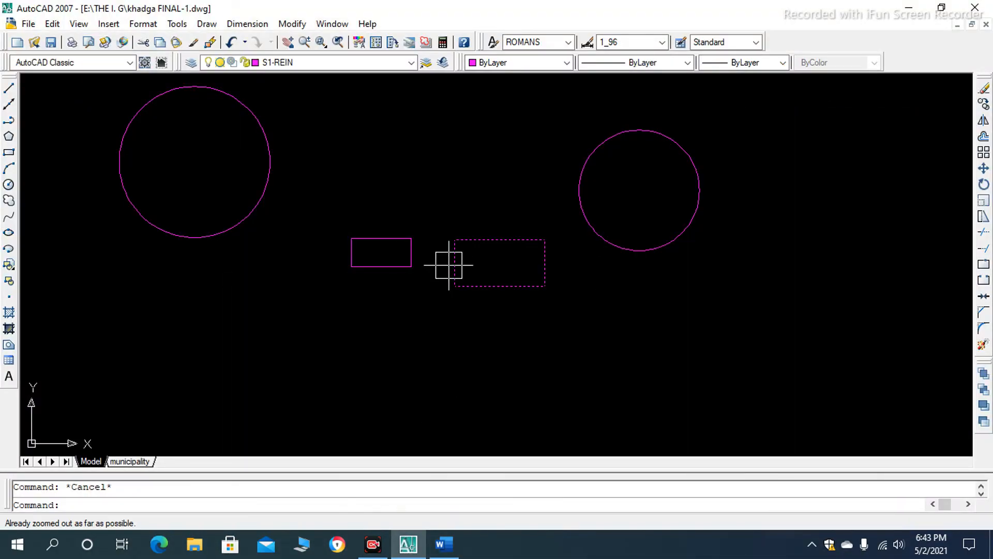
pyautogui.scroll(-1, 434, 239)
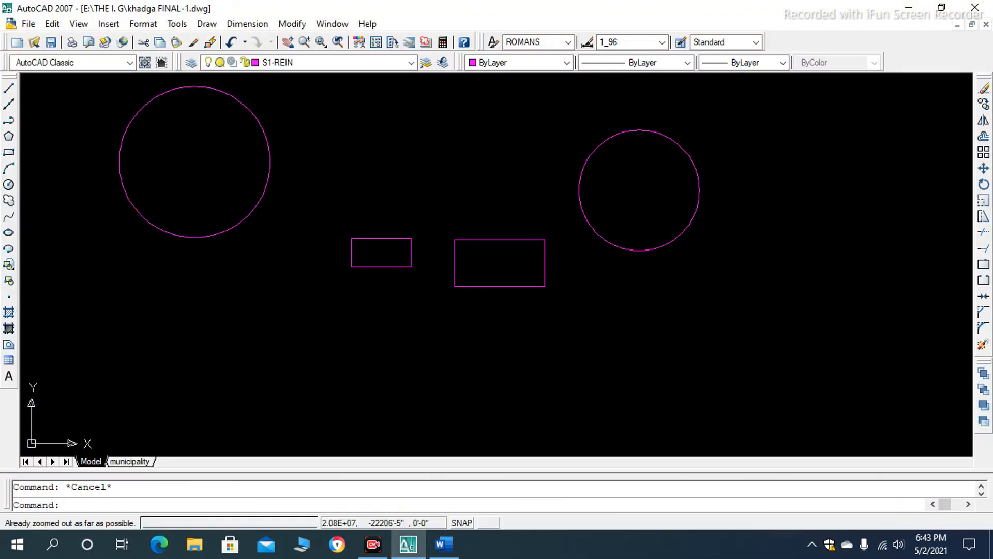
pyautogui.scroll(-2, 467, 198)
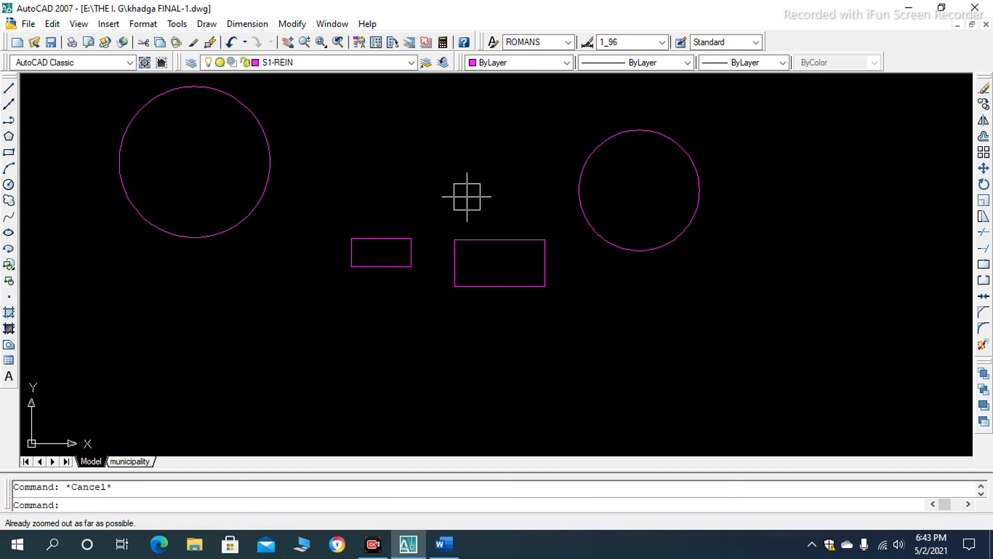
pyautogui.scroll(3, 465, 196)
pyautogui.scroll(-2, 465, 197)
pyautogui.scroll(5, 422, 205)
pyautogui.scroll(-6, 421, 168)
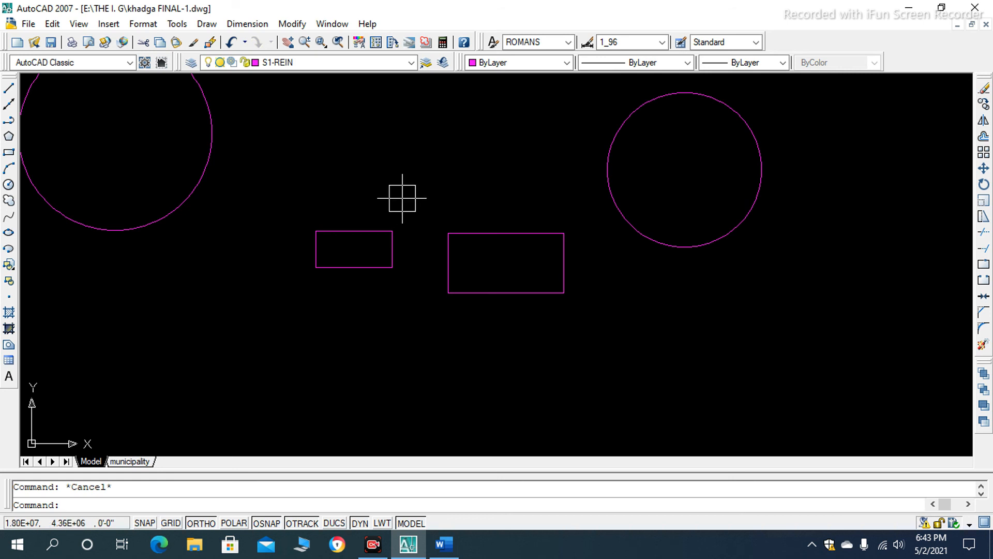
pyautogui.write('R')
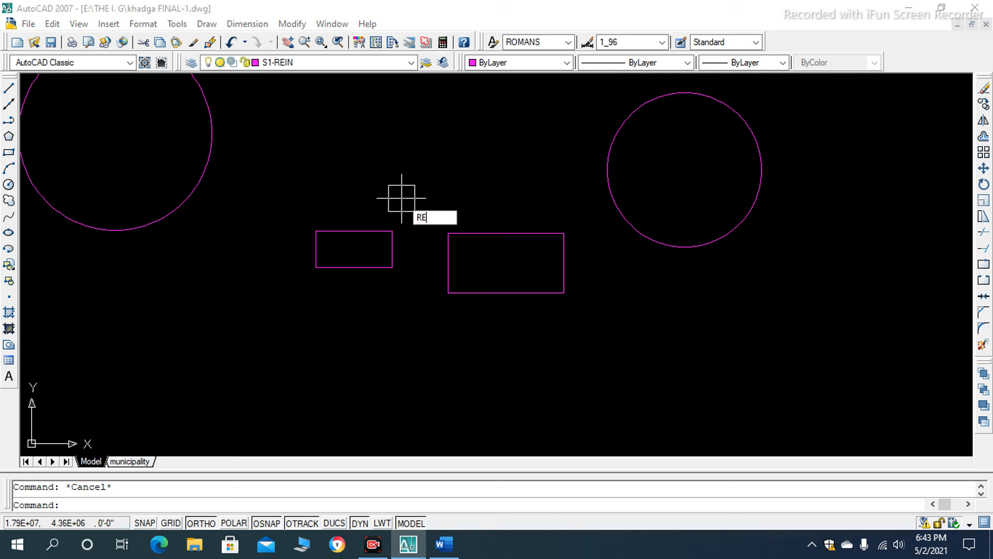
pyautogui.write('E')
pyautogui.press('Return')
pyautogui.scroll(-3, 402, 197)
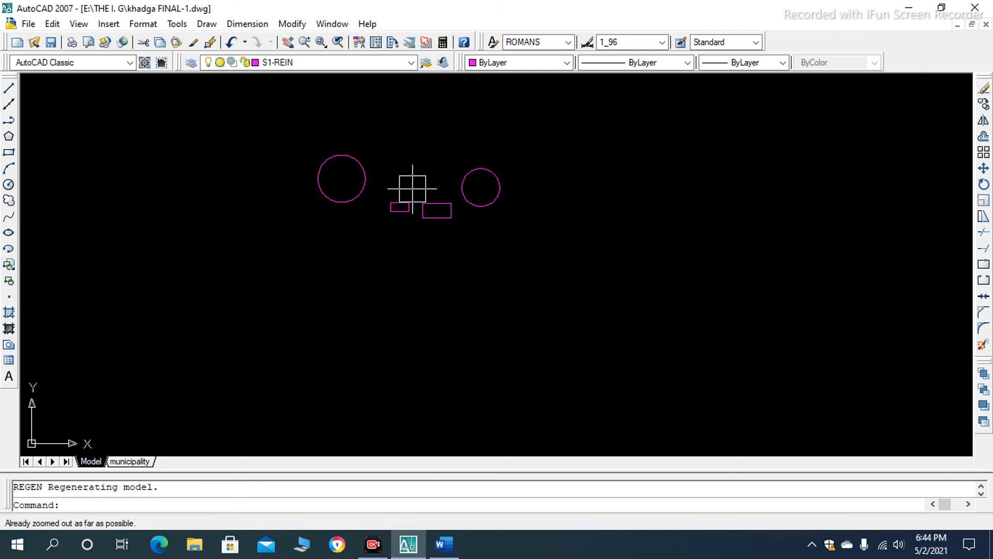
# - Regenerate the model two more times with RE, zooming out further after each regeneration
pyautogui.write('RE')
pyautogui.press('Return')
pyautogui.scroll(-4, 412, 188)
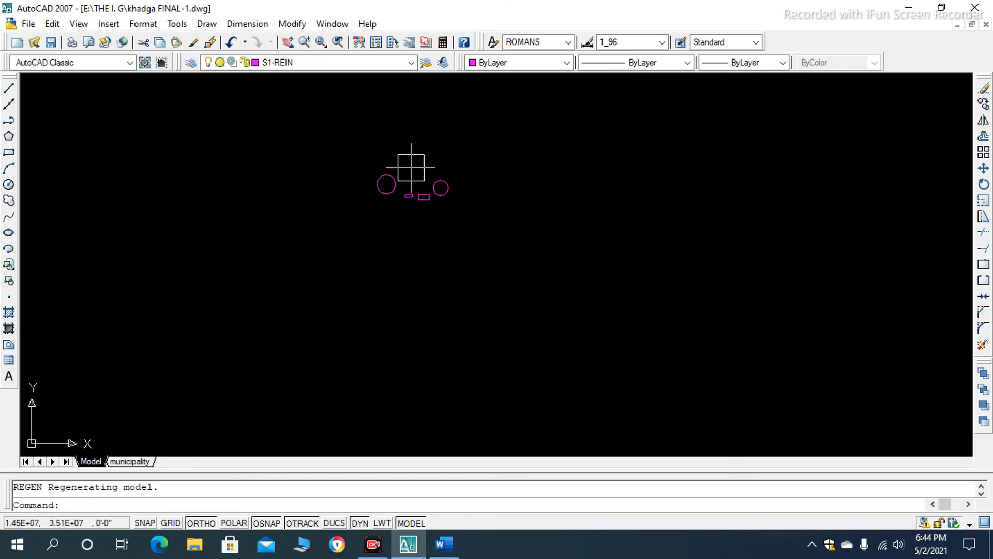
pyautogui.write('RE')
pyautogui.press('Return')
pyautogui.scroll(-5, 413, 167)
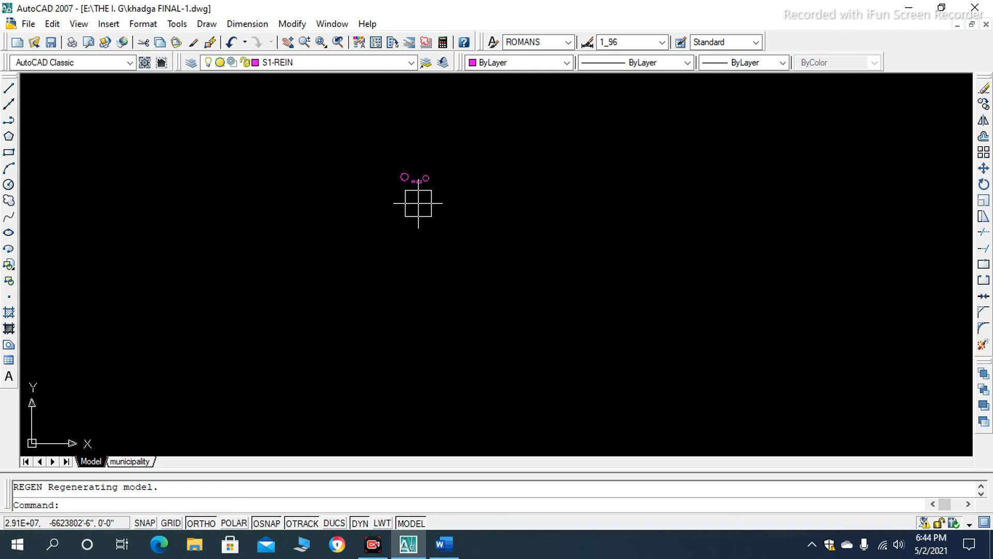
pyautogui.scroll(10, 417, 171)
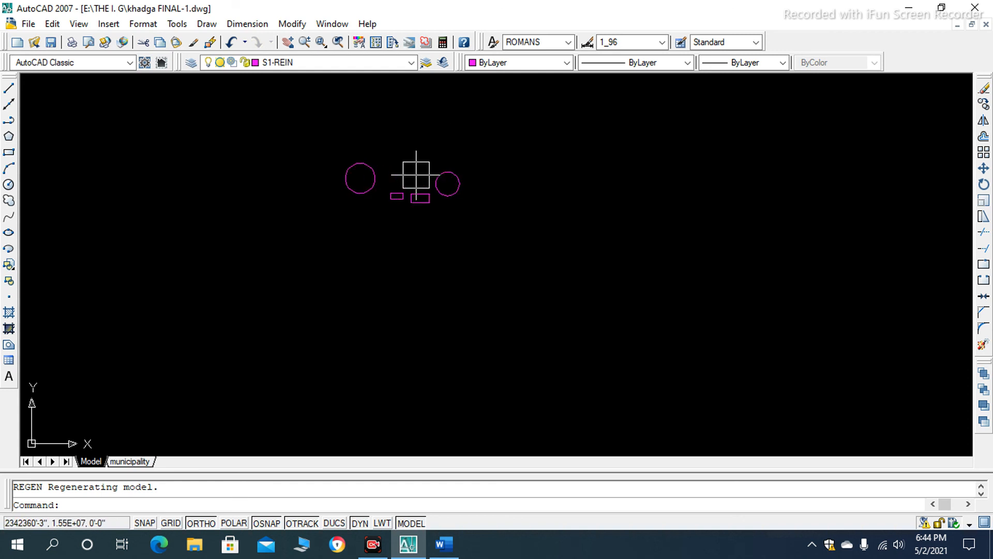
pyautogui.scroll(-6, 371, 238)
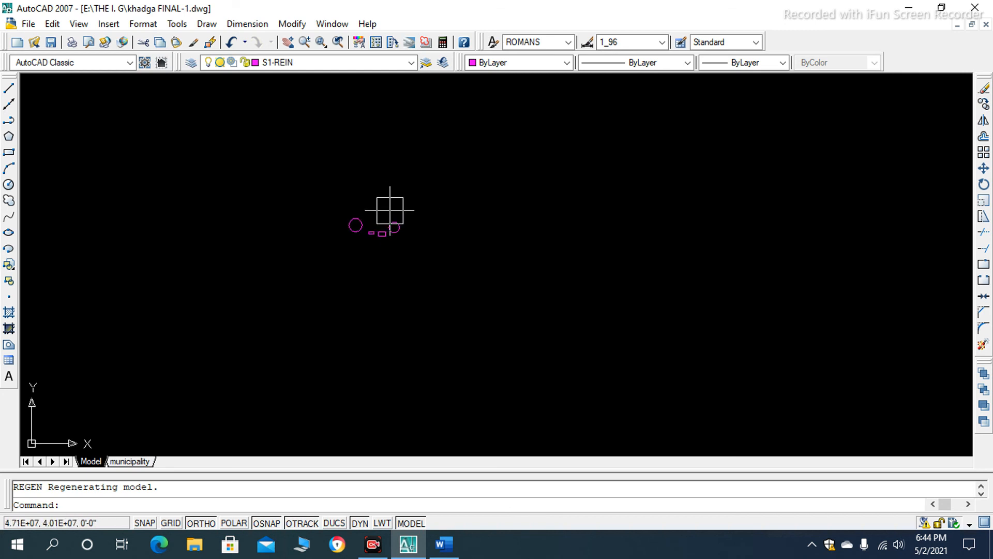
pyautogui.scroll(5, 388, 274)
pyautogui.scroll(2, 409, 217)
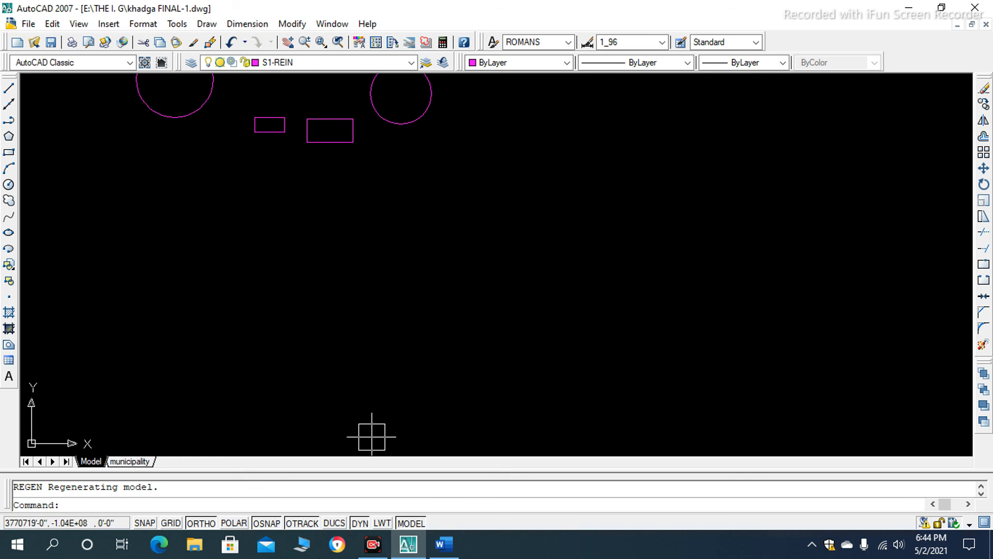
pyautogui.scroll(-4, 365, 276)
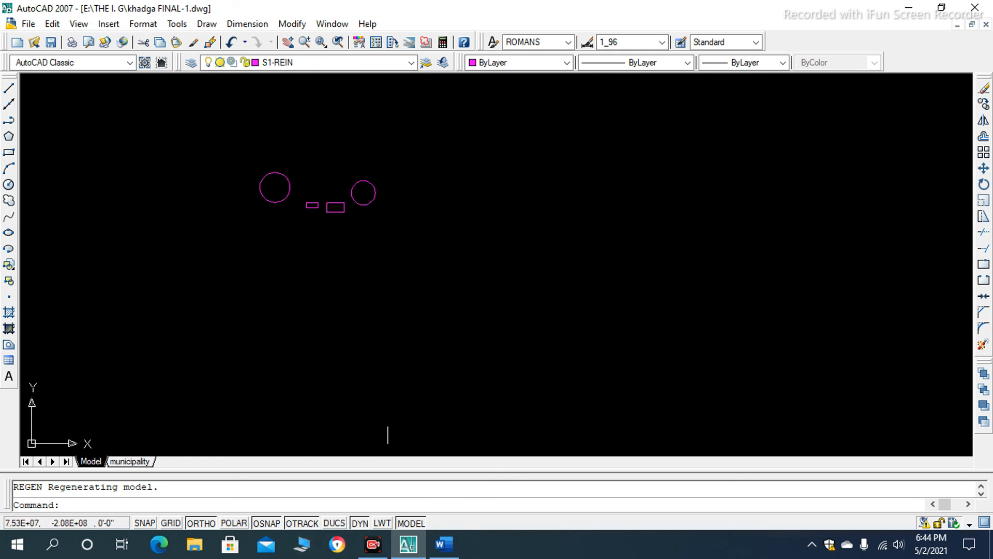
# - Switch to the Word document and review the end of the Arc Tool section around step 5
pyautogui.click(443, 544)
pyautogui.scroll(1, 357, 393)
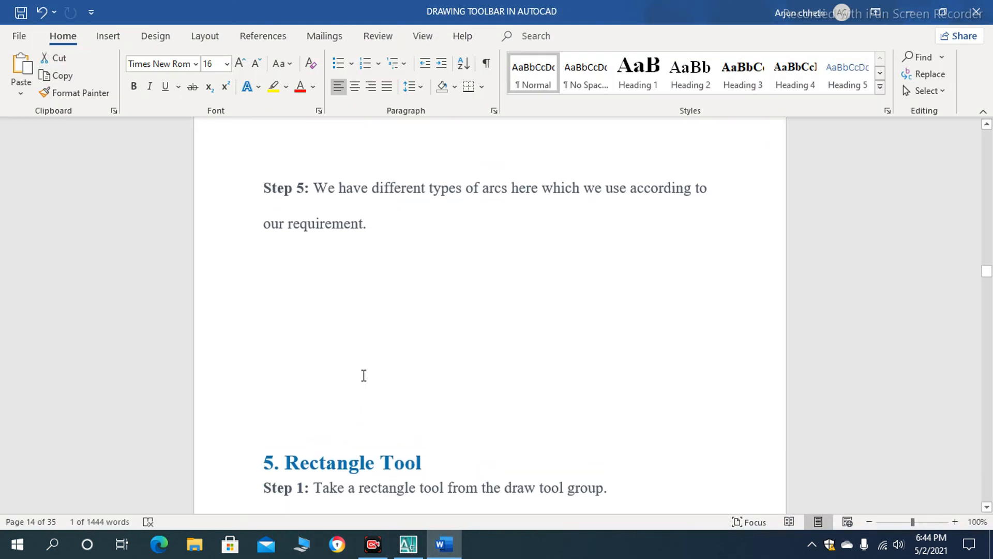
pyautogui.scroll(-2, 365, 409)
# - Switch to AutoCAD and draw a three-point arc opening upward, to the right of the circles and rectangles
pyautogui.click(408, 544)
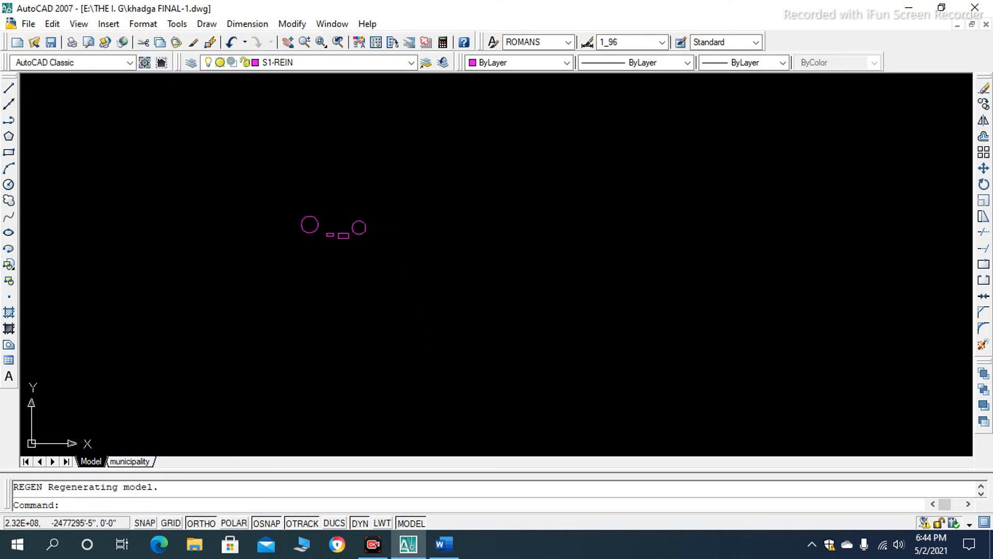
pyautogui.write('a')
pyautogui.press('Return')
pyautogui.click(440, 220)
pyautogui.click(540, 206)
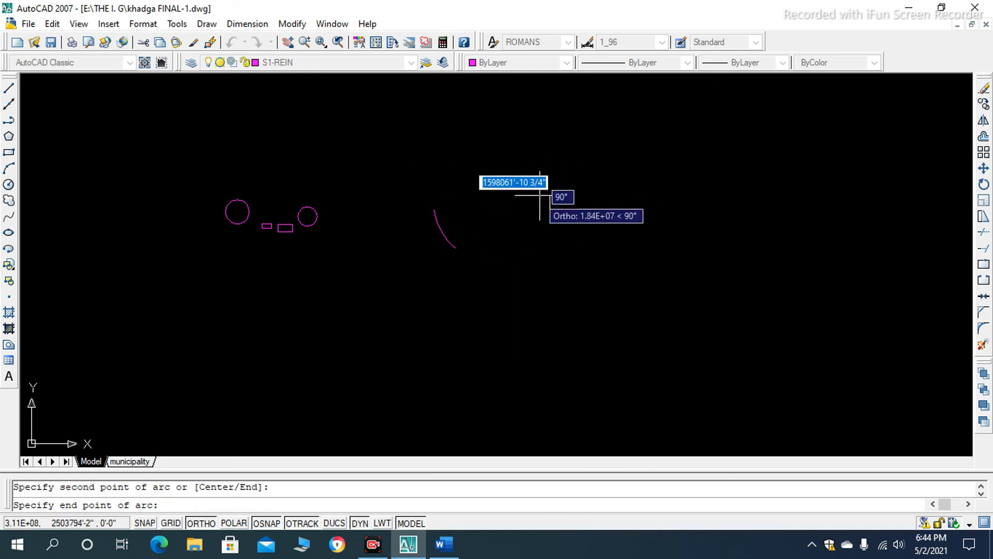
pyautogui.click(549, 177)
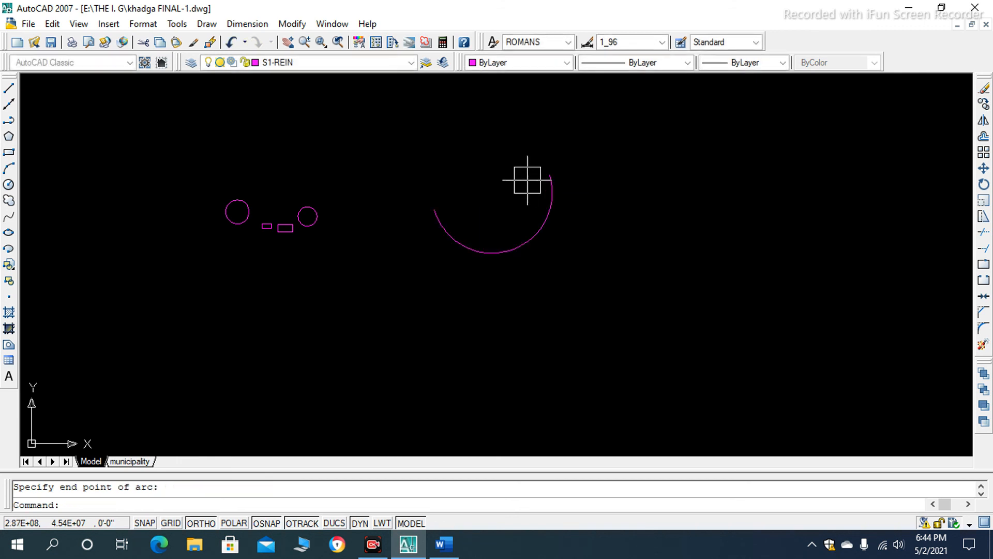
pyautogui.scroll(5, 538, 243)
pyautogui.scroll(-6, 543, 248)
pyautogui.scroll(3, 536, 279)
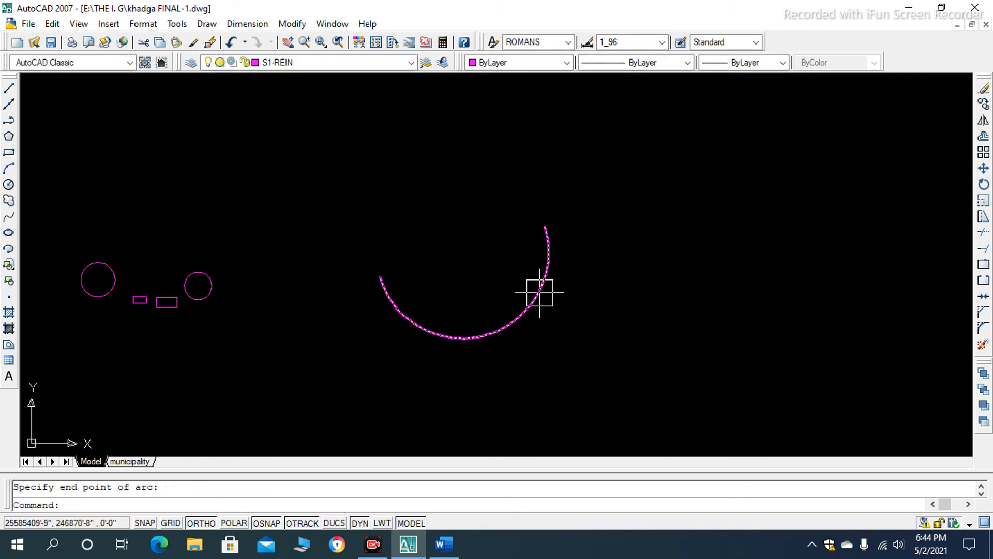
# - Select the arc to examine its grips, clear the selection, and repeat the check once more
pyautogui.scroll(-6, 545, 265)
pyautogui.scroll(5, 538, 225)
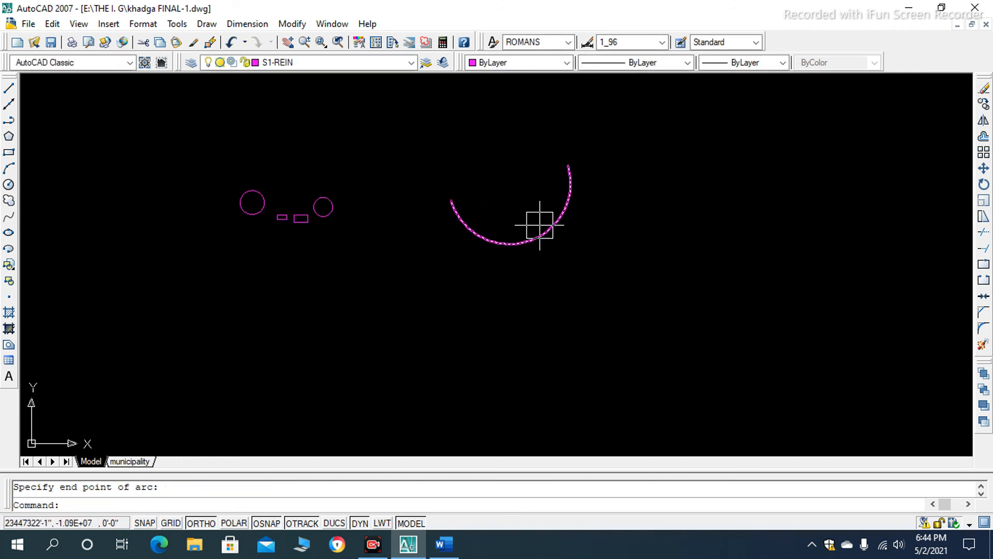
pyautogui.click(539, 225)
pyautogui.scroll(3, 491, 238)
pyautogui.scroll(-4, 515, 248)
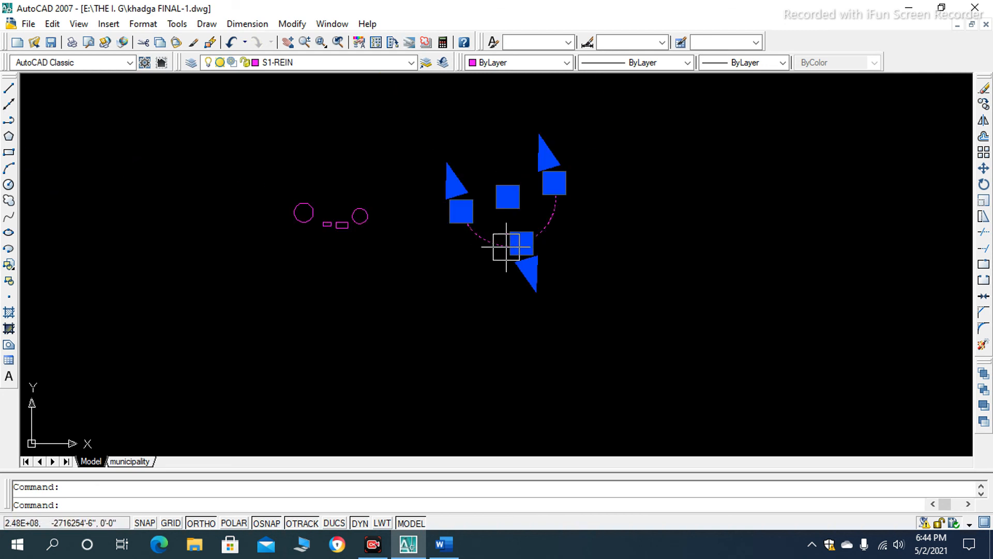
pyautogui.press('Escape')
pyautogui.click(522, 244)
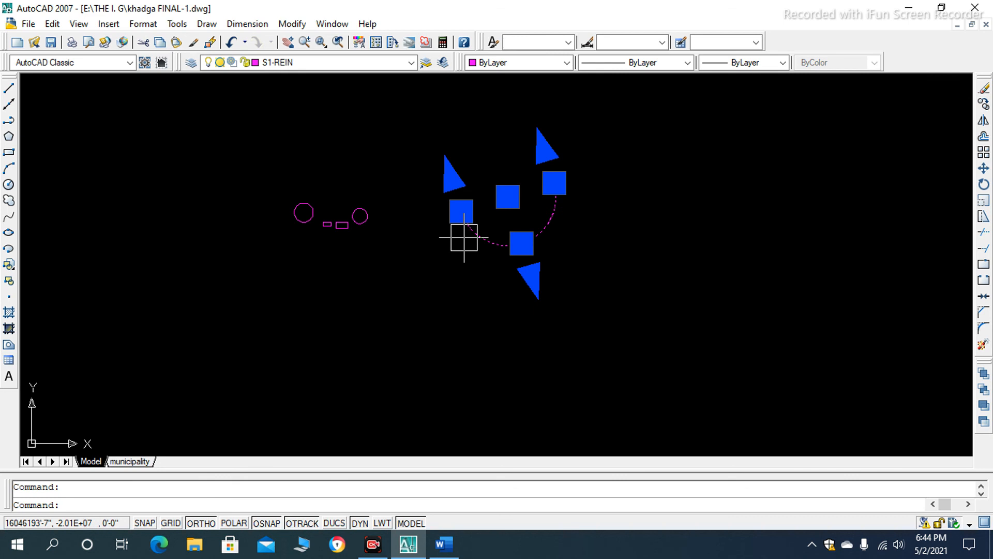
pyautogui.press('Escape')
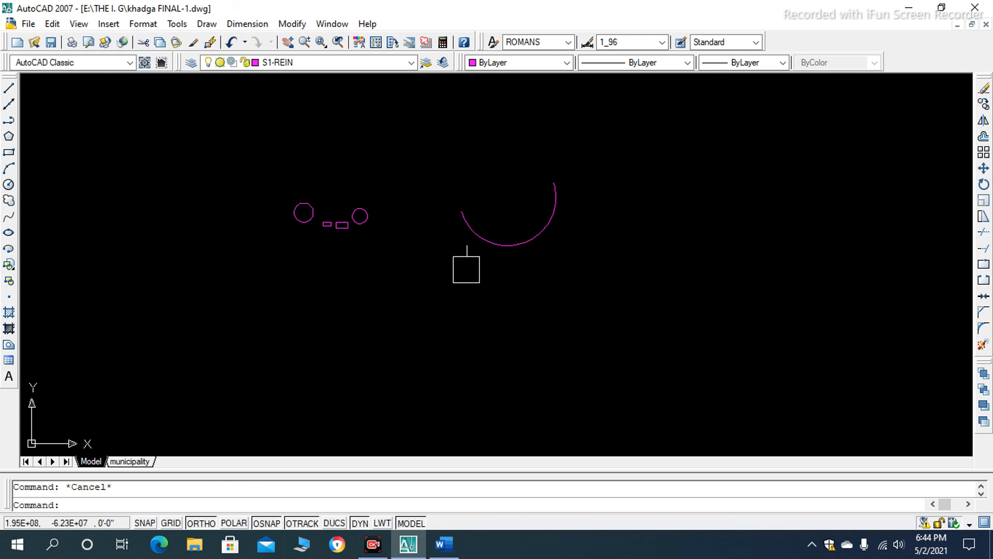
pyautogui.scroll(-5, 305, 272)
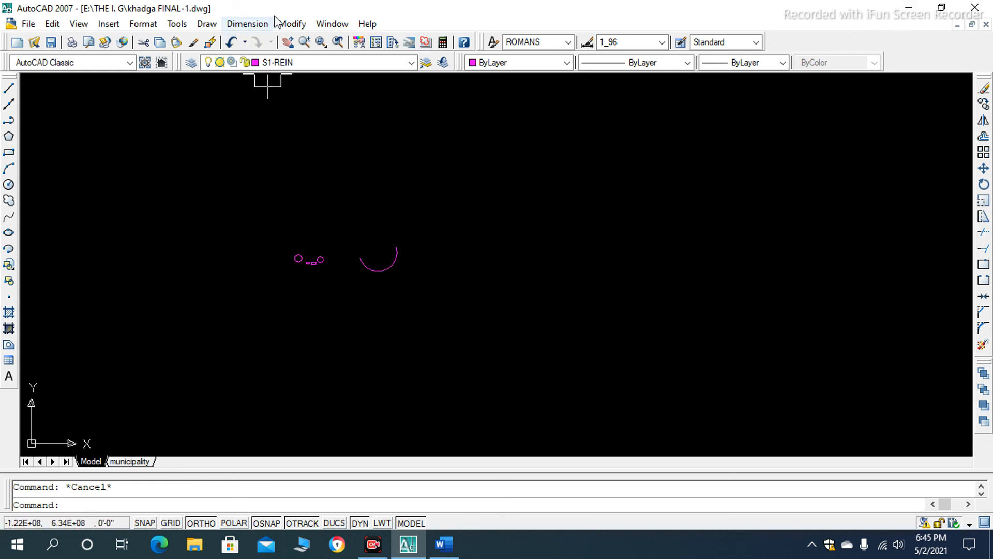
pyautogui.click(291, 24)
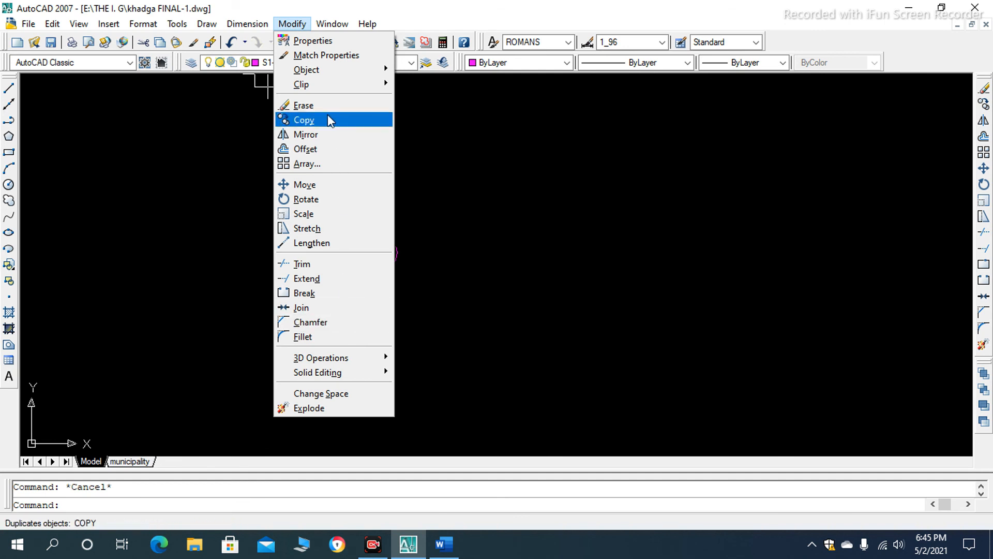
pyautogui.click(435, 142)
pyautogui.click(435, 144)
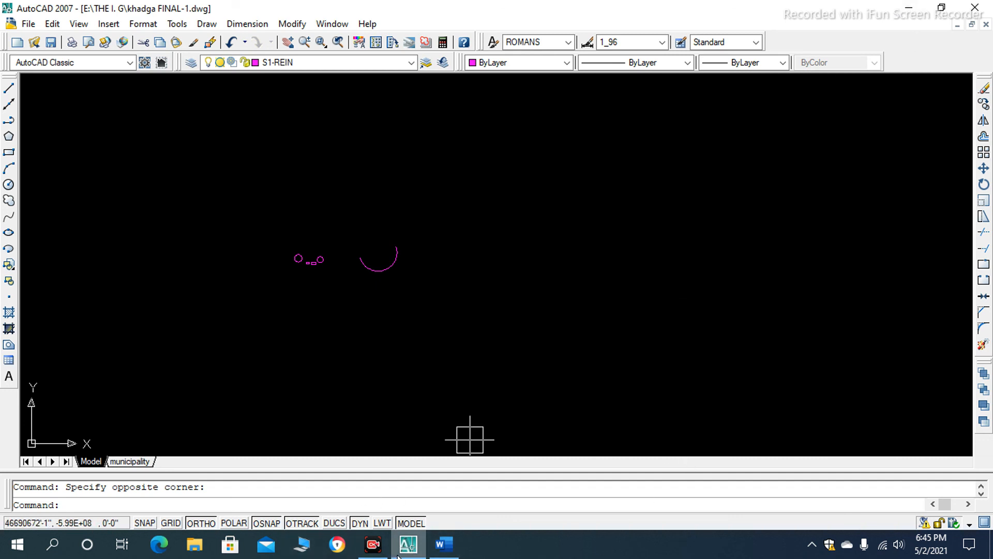
# - Switch to the Word document and read steps 1 to 3 of the Rectangle Tool section
pyautogui.click(443, 543)
pyautogui.scroll(1, 388, 393)
pyautogui.scroll(-4, 377, 290)
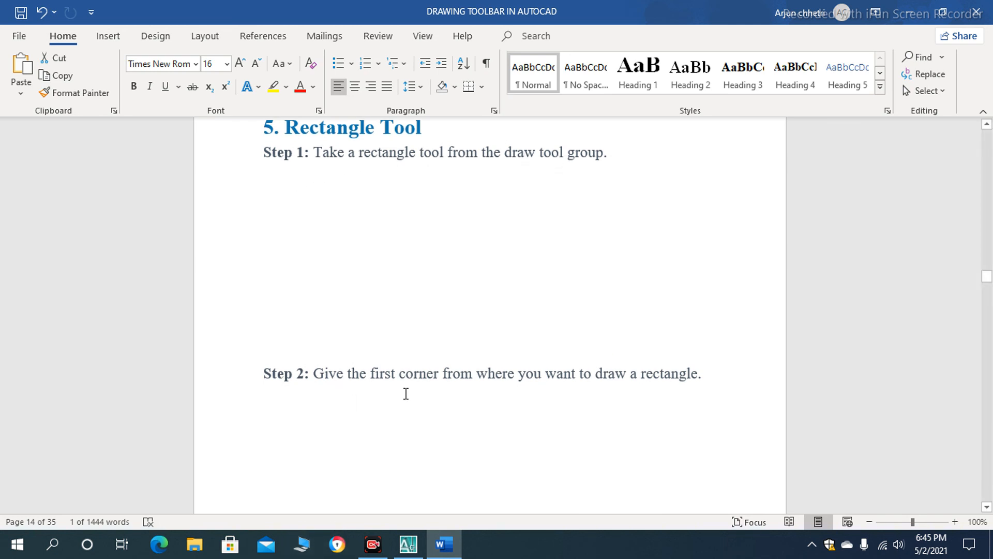
pyautogui.scroll(-3, 480, 383)
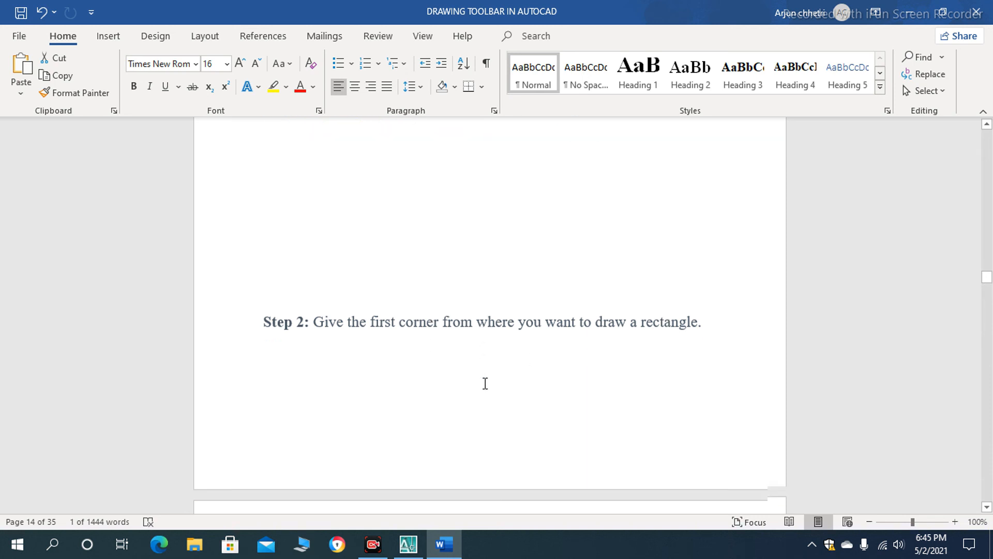
pyautogui.scroll(-15, 653, 315)
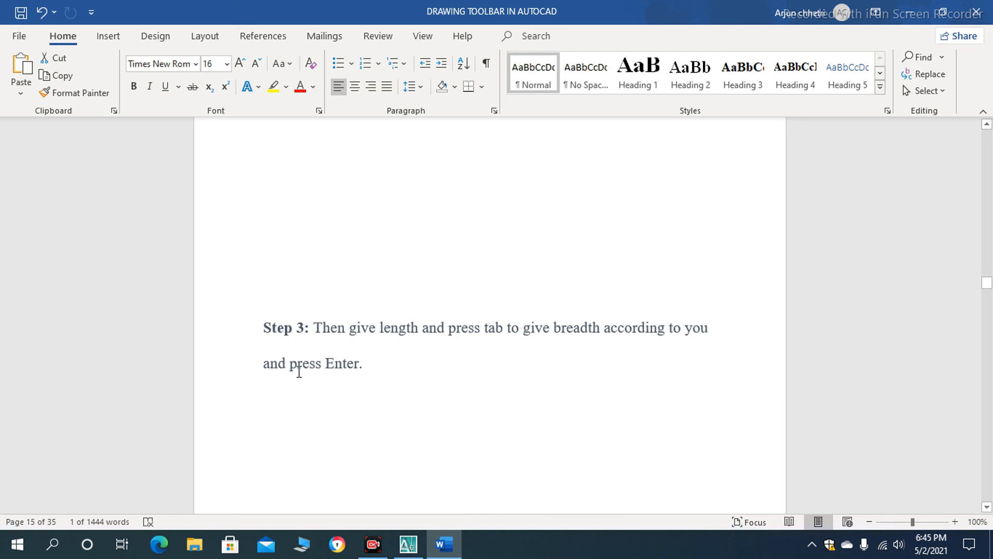
pyautogui.scroll(-9, 344, 381)
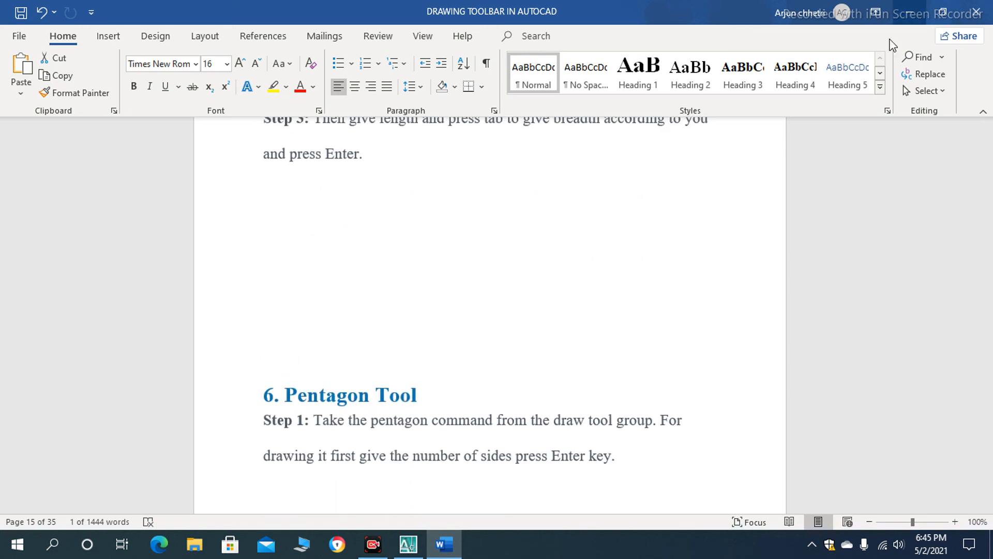
# - Switch to AutoCAD and draw a 5' by 5' rectangle in the empty area to the right of the arc
pyautogui.click(408, 543)
pyautogui.scroll(6, 415, 259)
pyautogui.scroll(-8, 509, 234)
pyautogui.scroll(5, 501, 259)
pyautogui.scroll(-7, 377, 255)
pyautogui.scroll(4, 456, 249)
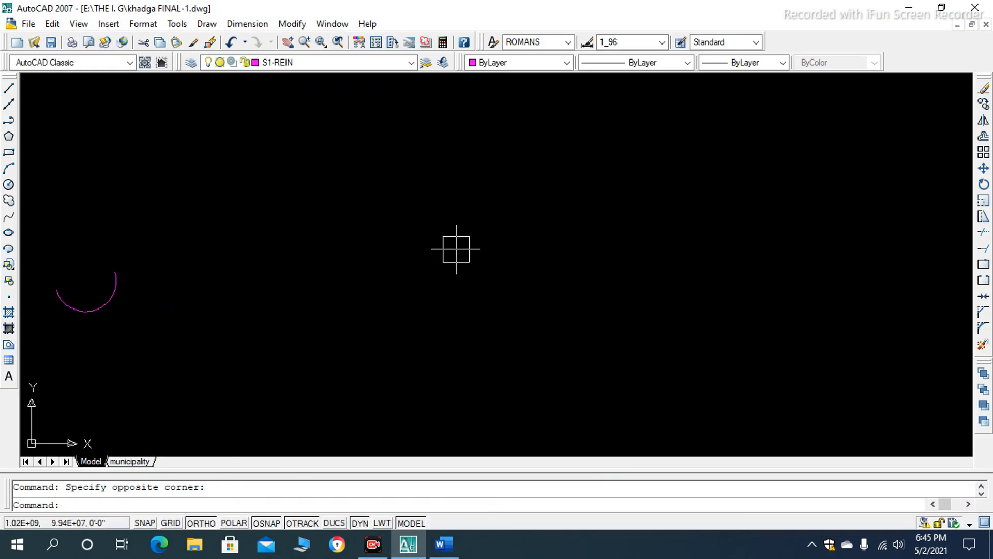
pyautogui.write('REC')
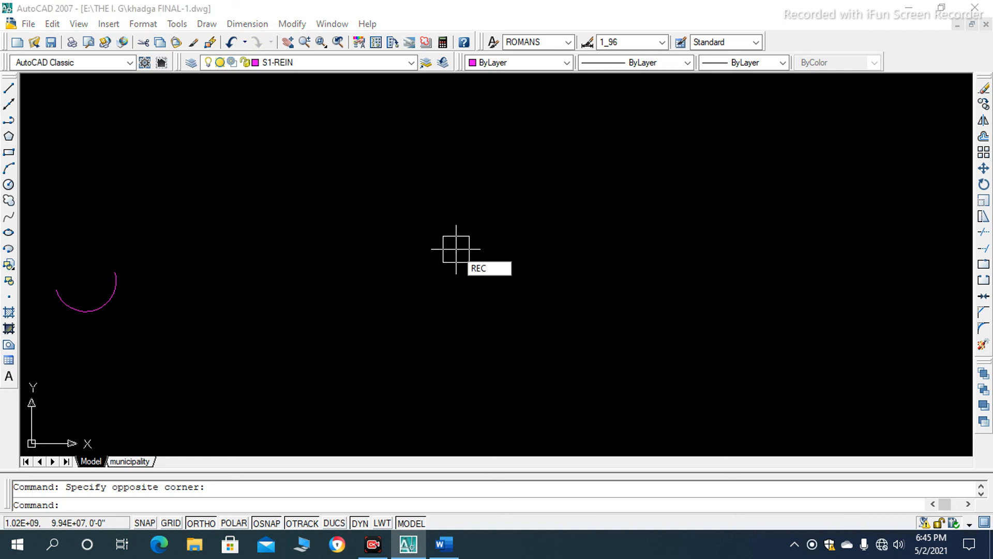
pyautogui.press('Return')
pyautogui.click(376, 163)
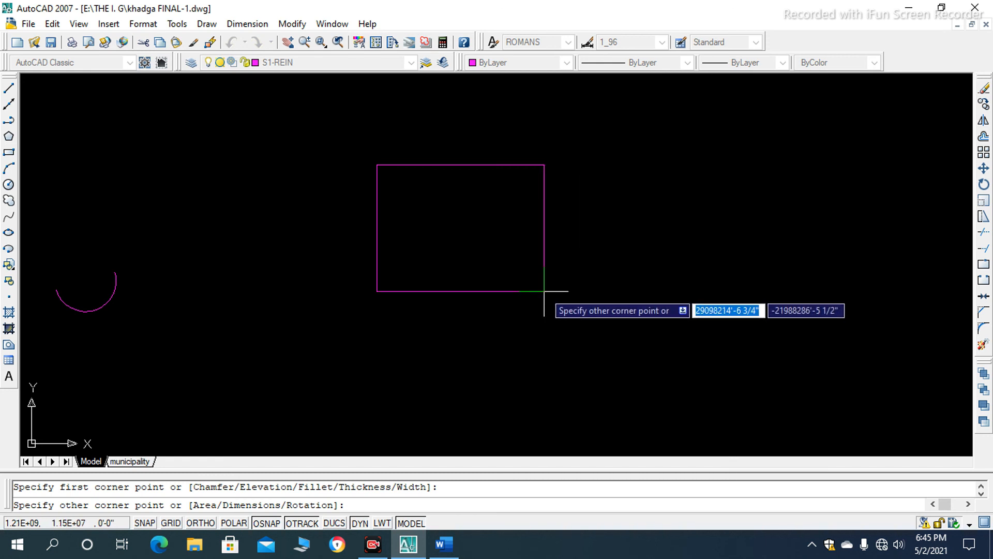
pyautogui.write("5'")
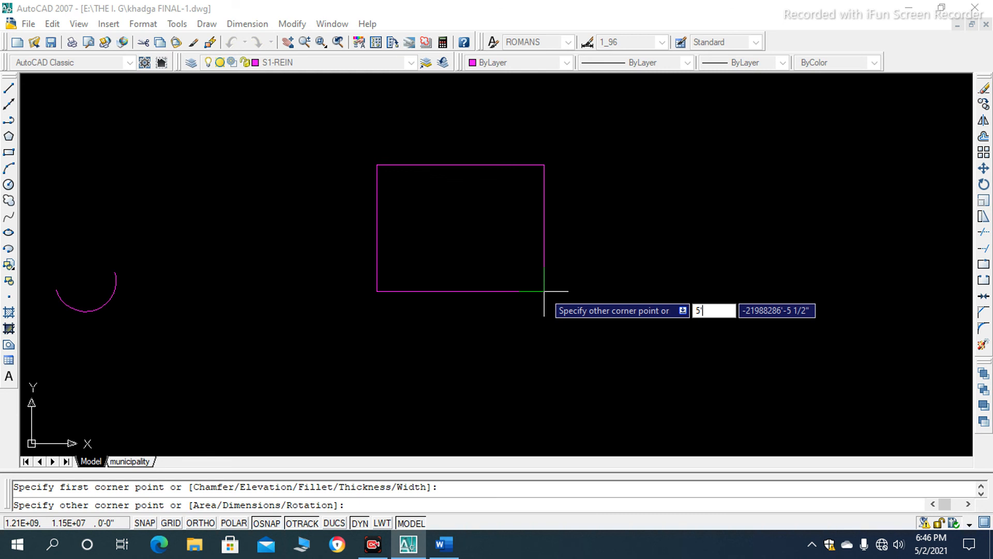
pyautogui.press('Tab')
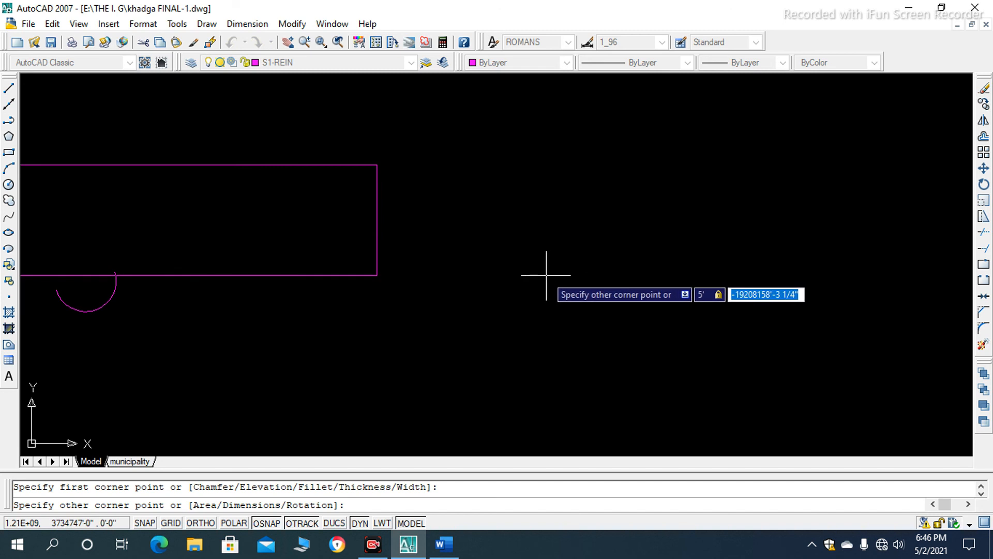
pyautogui.write('5')
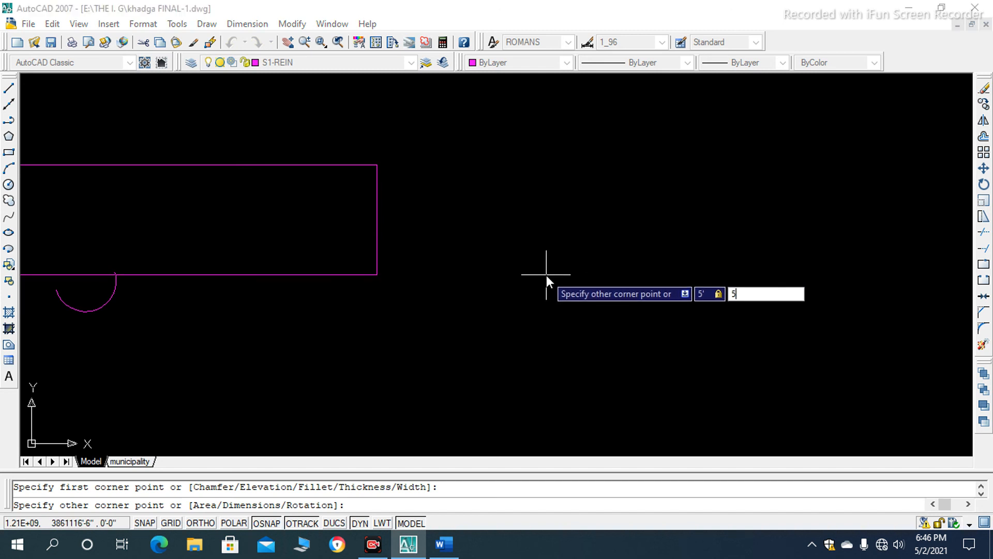
pyautogui.write("'")
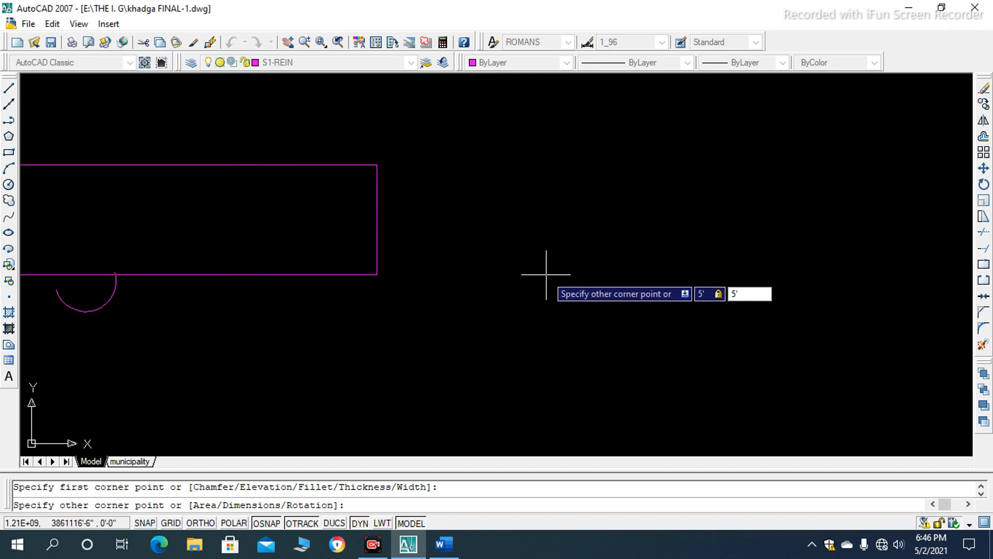
pyautogui.press('Return')
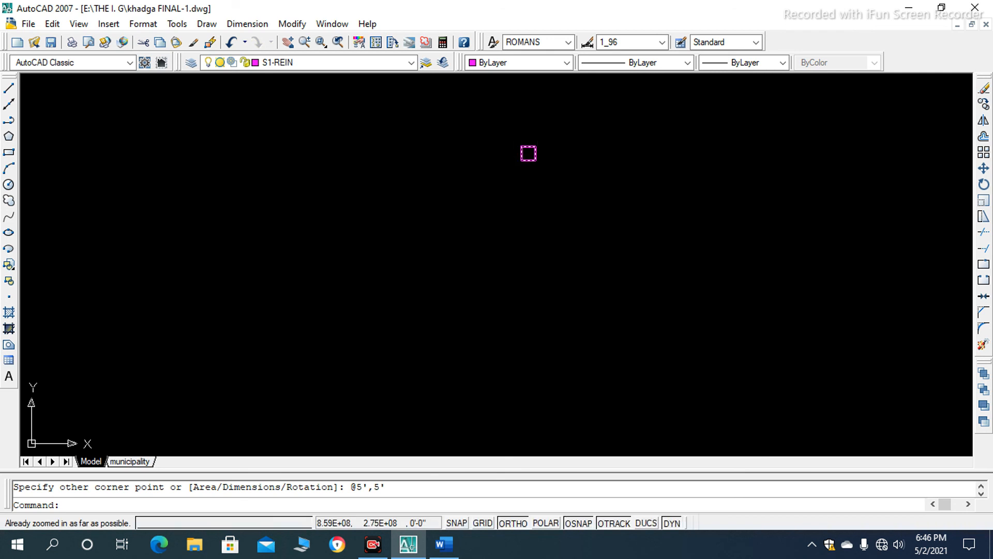
# - Regenerate the model with RE to allow zooming in closer on the 5' square
pyautogui.scroll(2, 533, 135)
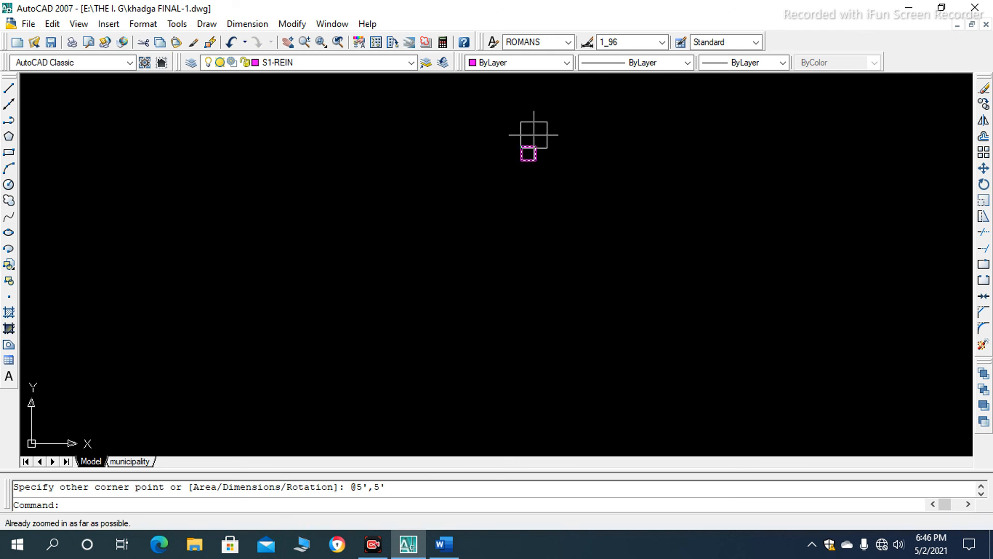
pyautogui.scroll(2, 538, 149)
pyautogui.scroll(2, 538, 149)
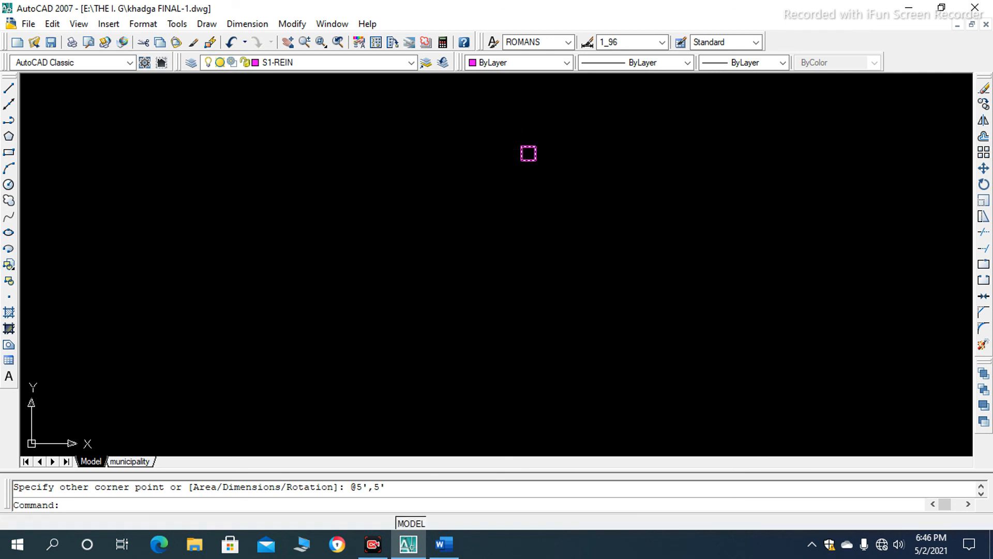
pyautogui.write('RE')
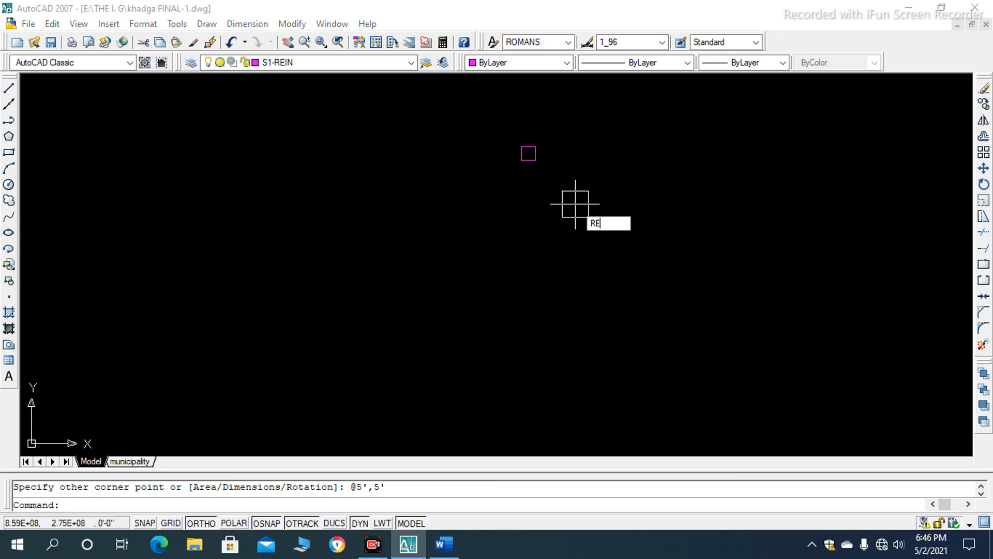
pyautogui.press('Return')
pyautogui.scroll(8, 550, 137)
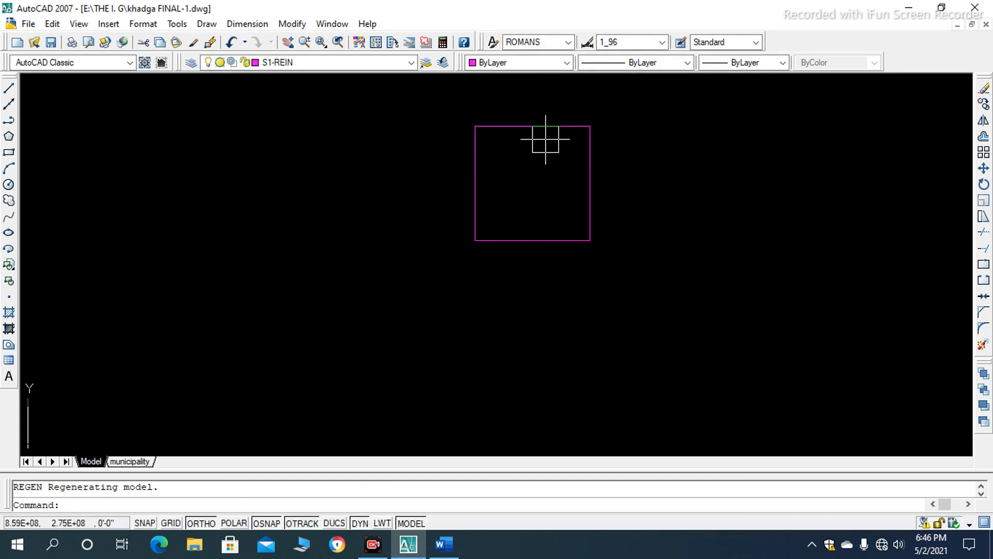
# - Select the square and check its side lengths at the upper-right corner grip
pyautogui.click(549, 121)
pyautogui.scroll(-2, 500, 254)
pyautogui.scroll(3, 564, 158)
pyautogui.moveTo(543, 197)
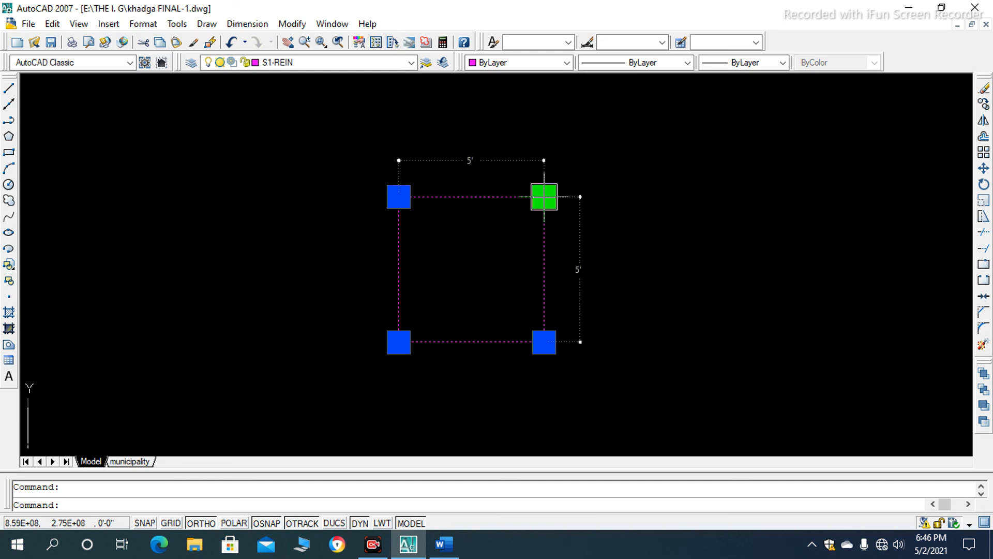
pyautogui.scroll(-5, 543, 196)
pyautogui.scroll(4, 538, 199)
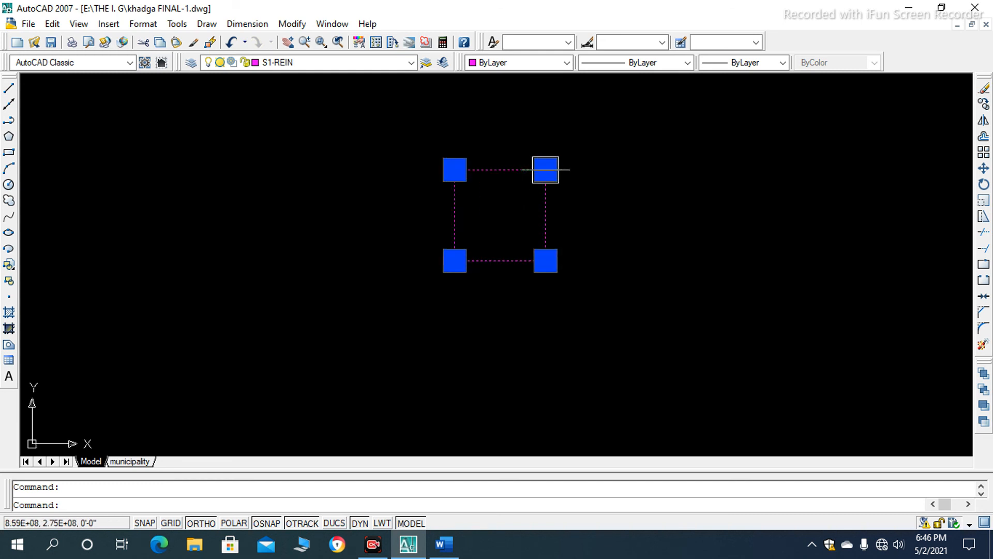
pyautogui.scroll(2, 545, 165)
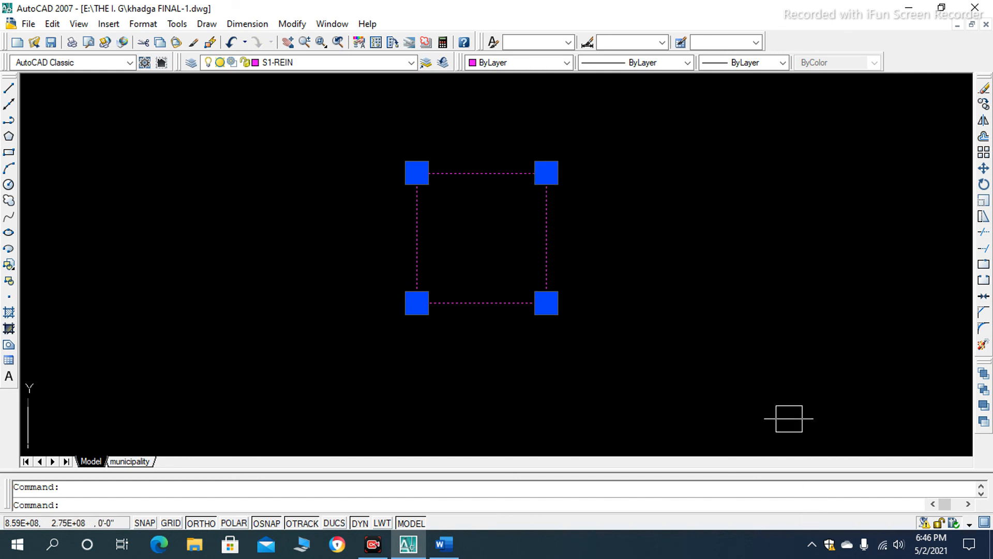
pyautogui.scroll(-5, 583, 329)
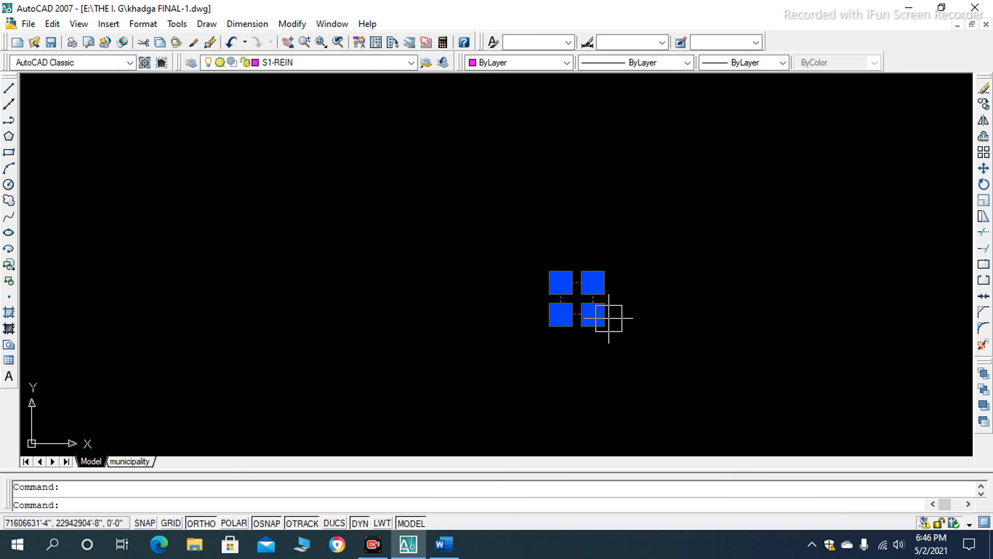
# - Switch to the Word document and skim the Pentagon Tool and Ellipses Tool sections
pyautogui.click(439, 545)
pyautogui.scroll(-6, 396, 331)
pyautogui.scroll(-10, 404, 321)
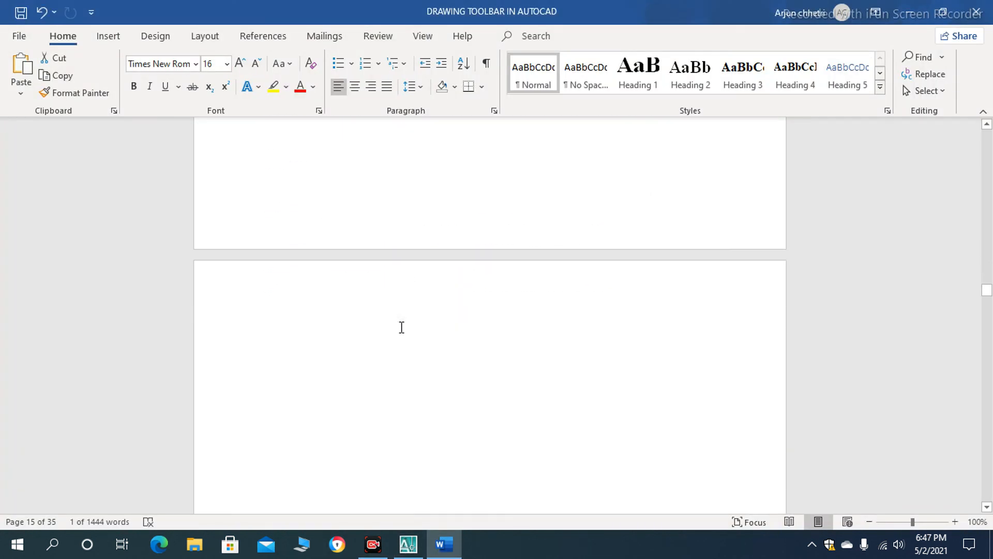
pyautogui.scroll(-8, 405, 335)
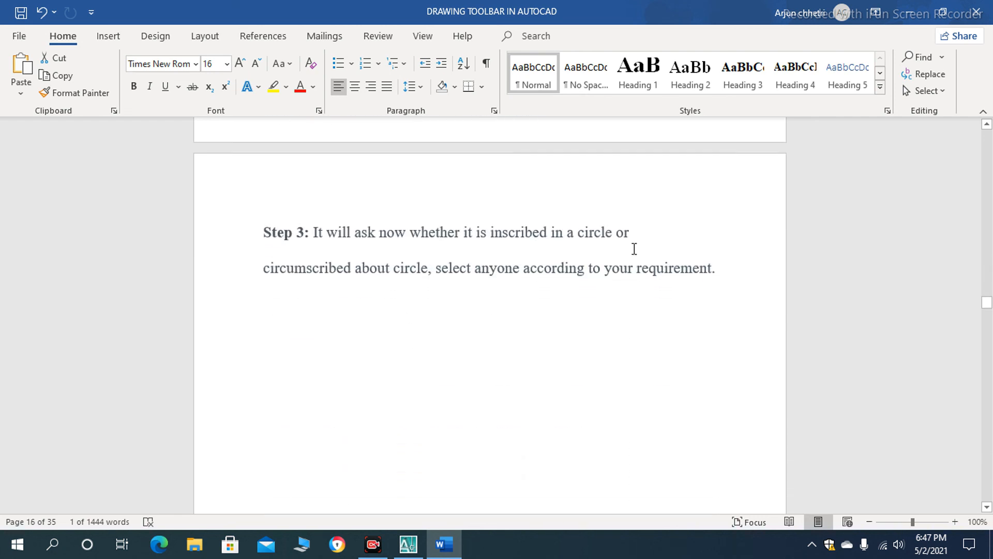
pyautogui.scroll(-12, 634, 249)
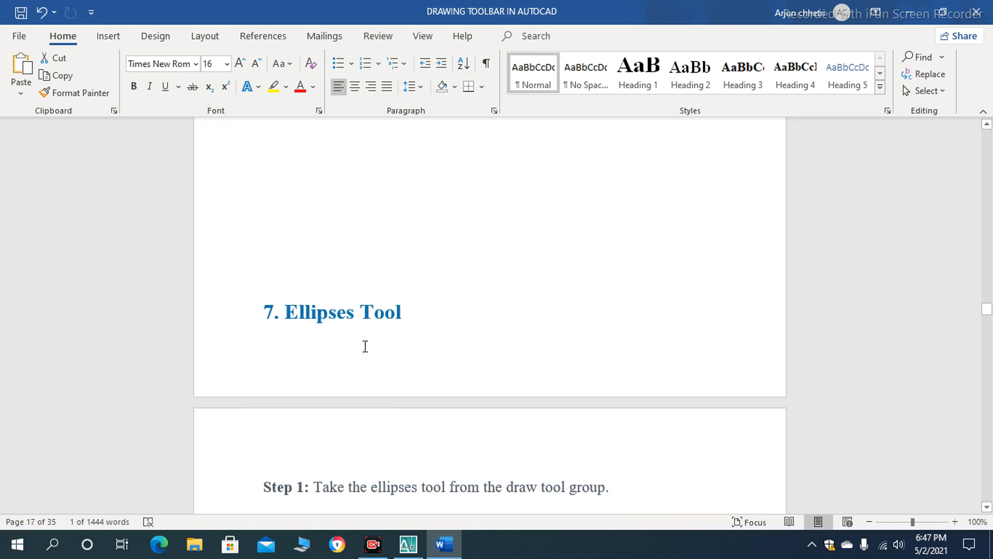
pyautogui.scroll(-10, 391, 326)
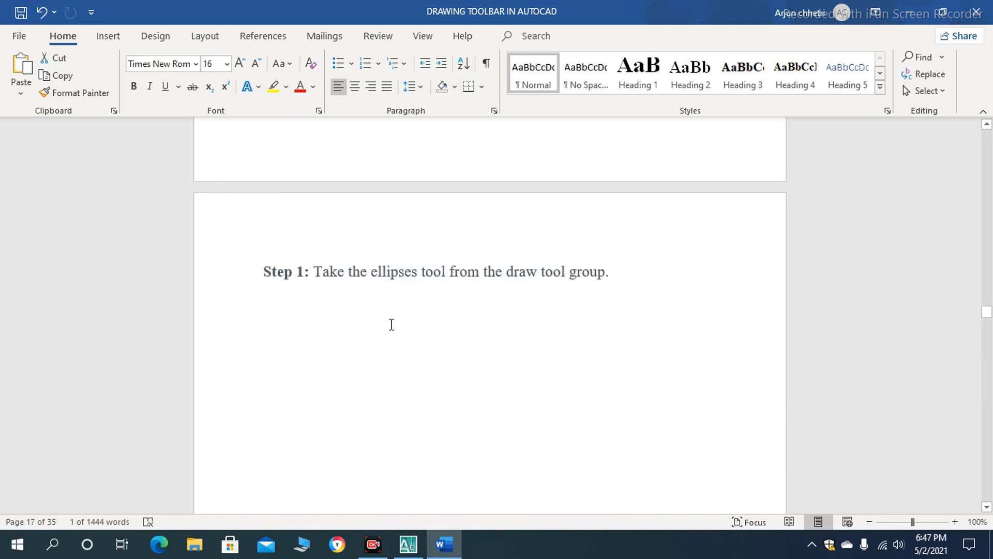
pyautogui.scroll(-10, 394, 324)
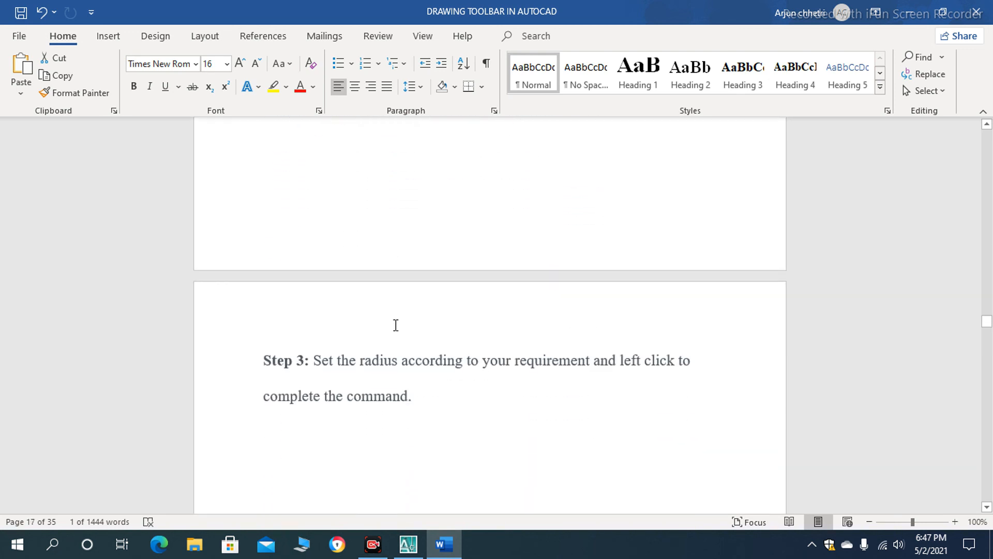
# - Read the introduction to Modify Commands in AutoCAD Toolbars and step 1 of the Move section
pyautogui.scroll(-15, 399, 331)
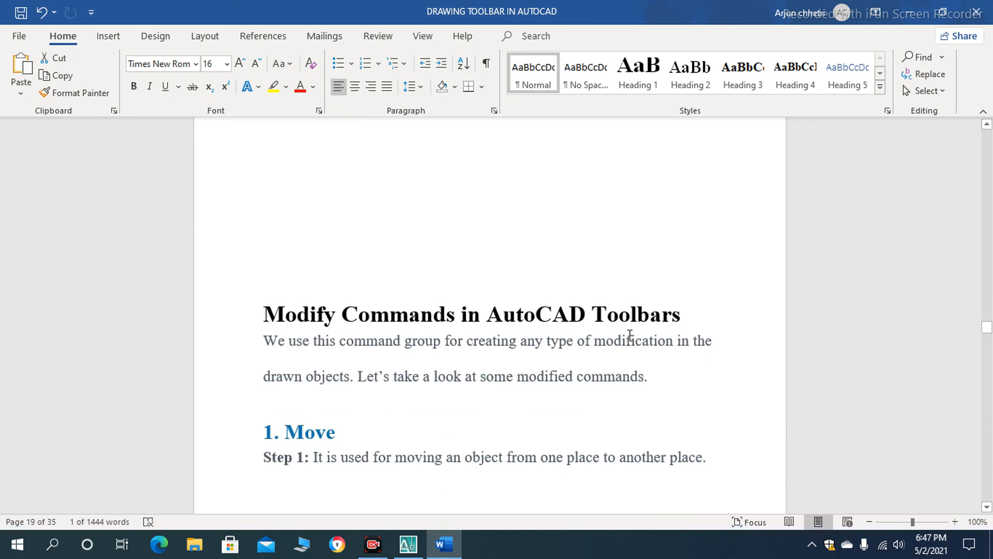
pyautogui.scroll(-2, 543, 321)
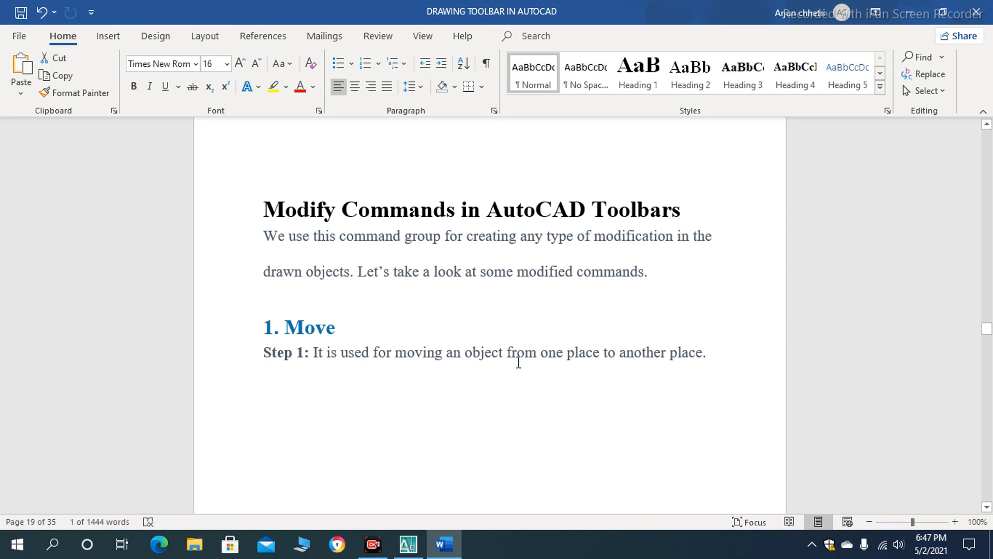
pyautogui.scroll(1, 486, 309)
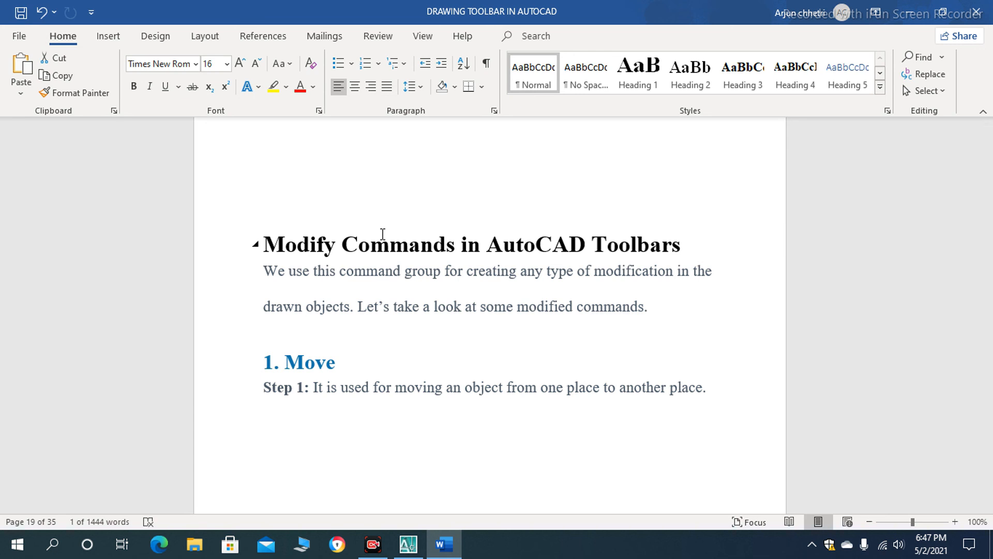
# - Go back through the guide from Modify Commands to step 1 of the Pentagon Tool section
pyautogui.scroll(17, 410, 290)
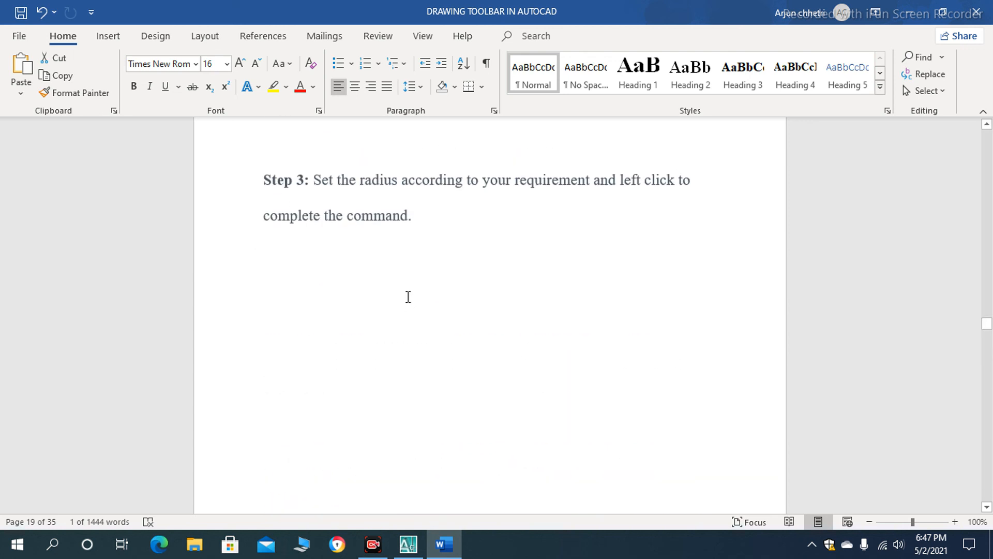
pyautogui.scroll(10, 409, 300)
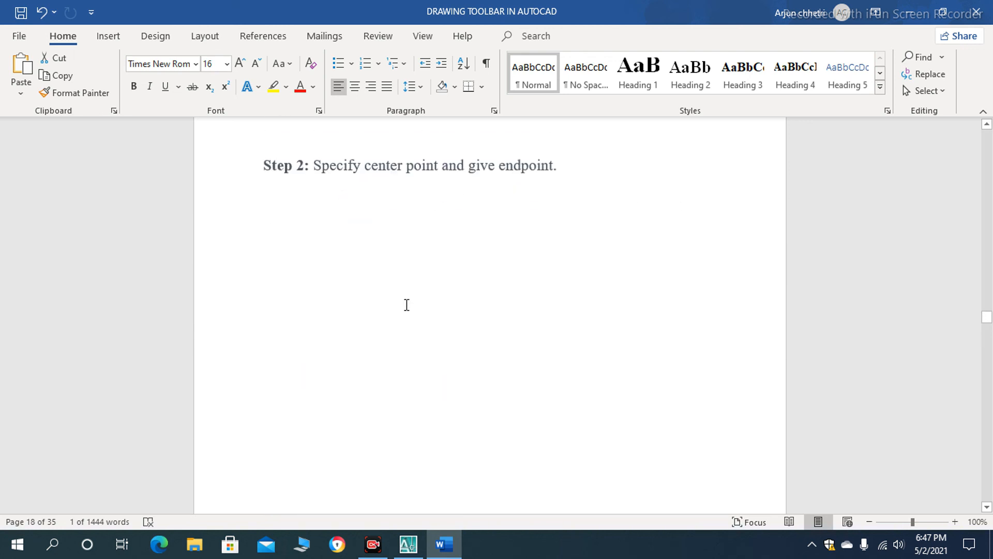
pyautogui.scroll(10, 406, 304)
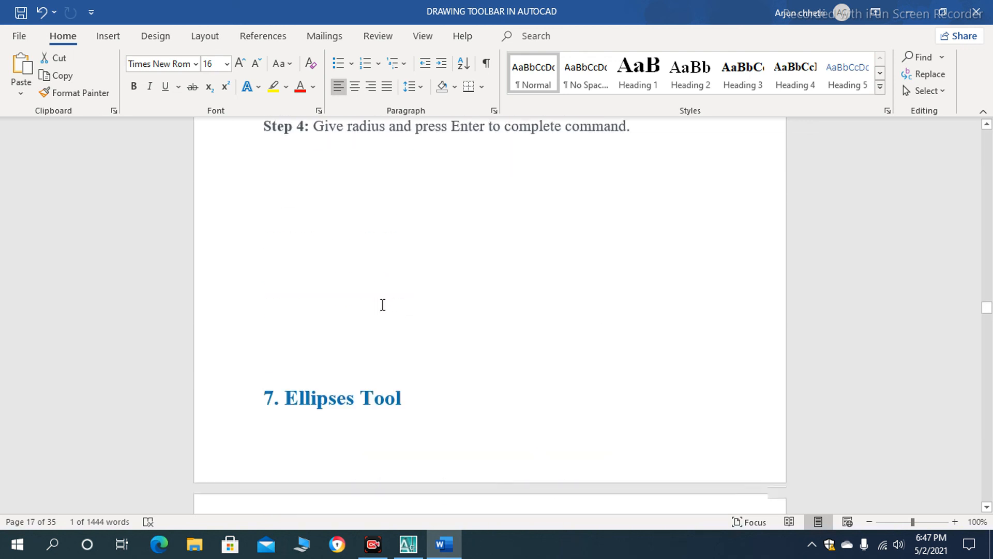
pyautogui.scroll(10, 394, 304)
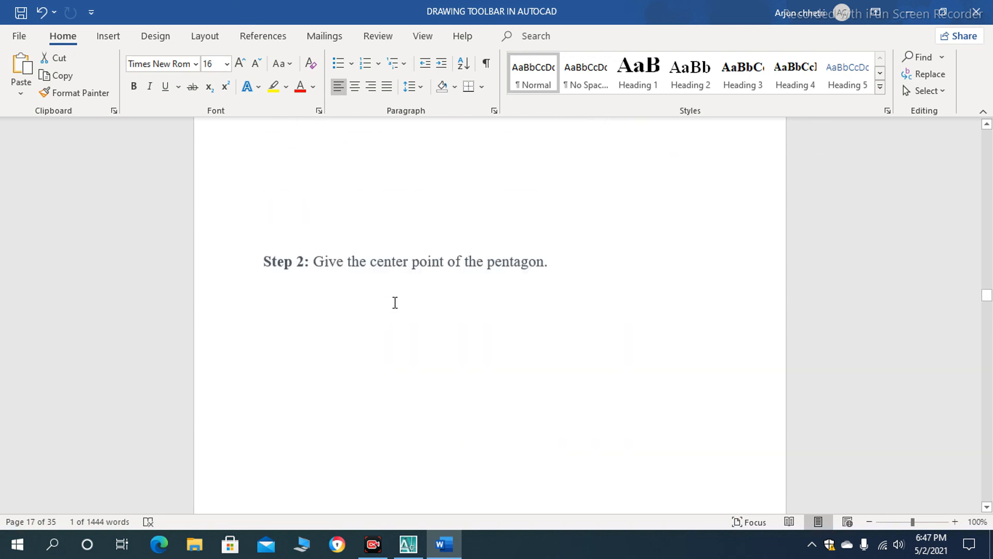
pyautogui.scroll(5, 396, 302)
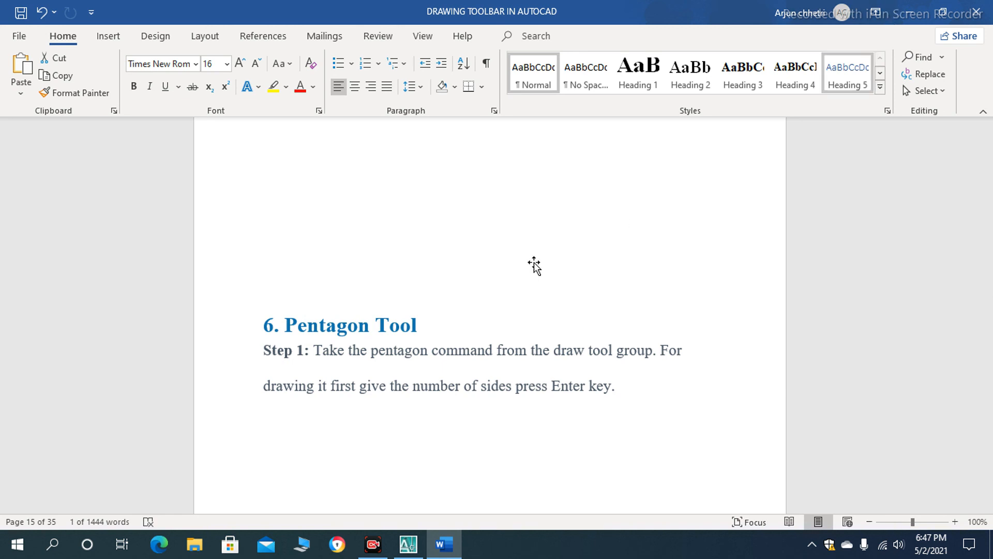
# - Switch to AutoCAD, clear the square's selection and regenerate the model with RE
pyautogui.moveTo(408, 545)
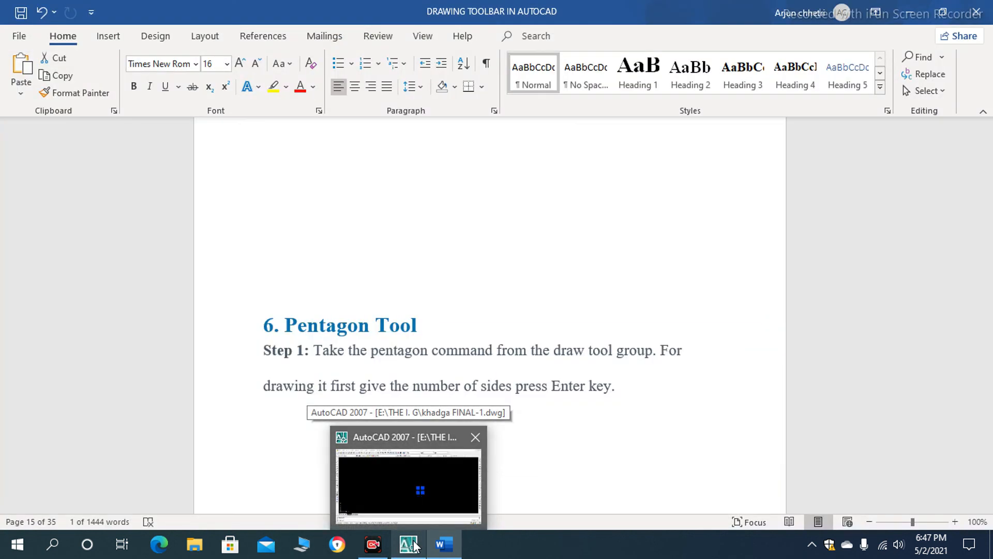
pyautogui.click(415, 544)
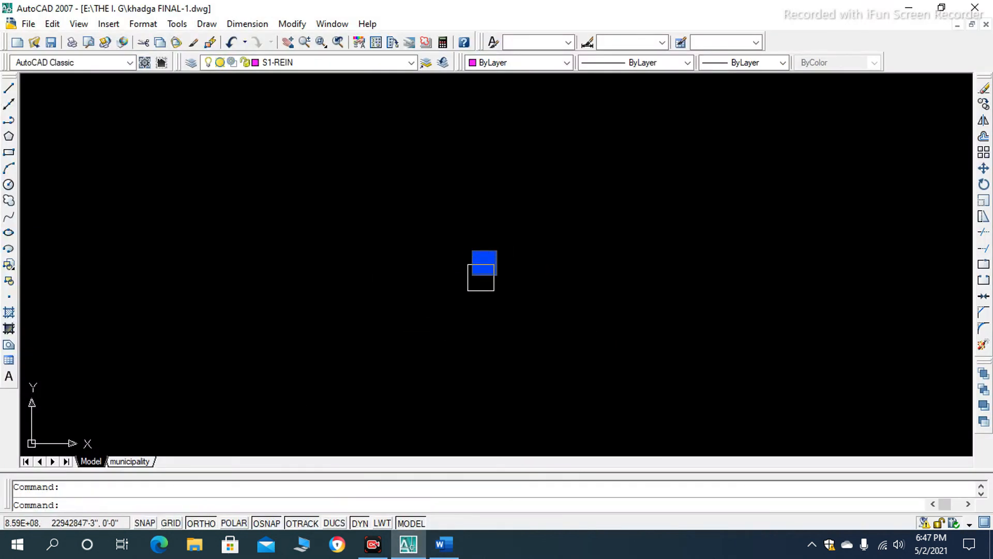
pyautogui.scroll(3, 449, 289)
pyautogui.scroll(3, 348, 271)
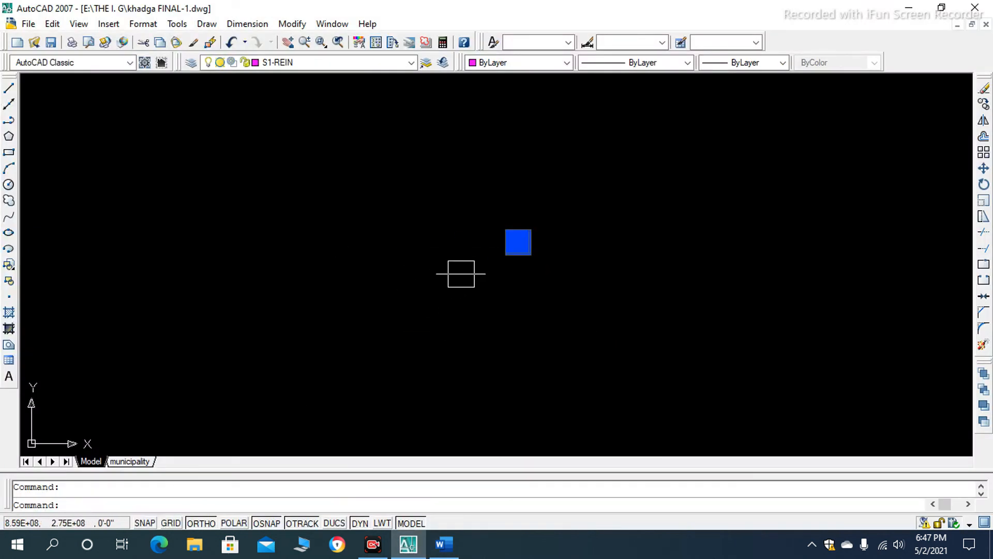
pyautogui.press('Escape')
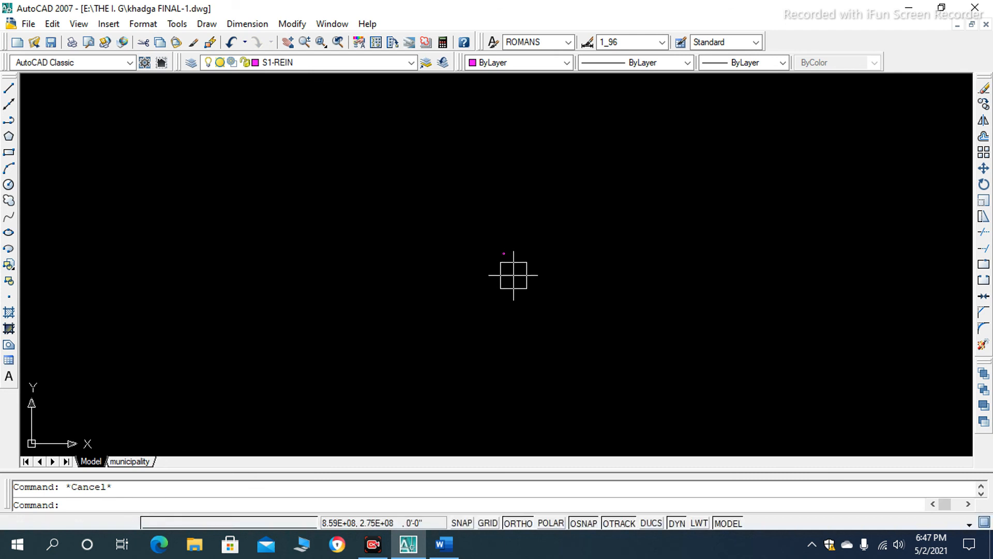
pyautogui.scroll(-3, 414, 275)
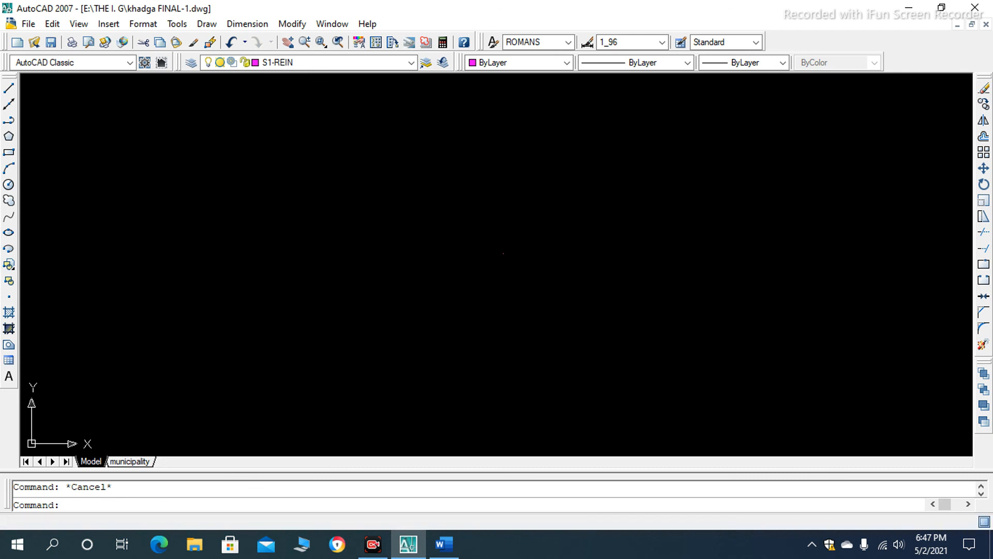
pyautogui.write('re')
pyautogui.press('Return')
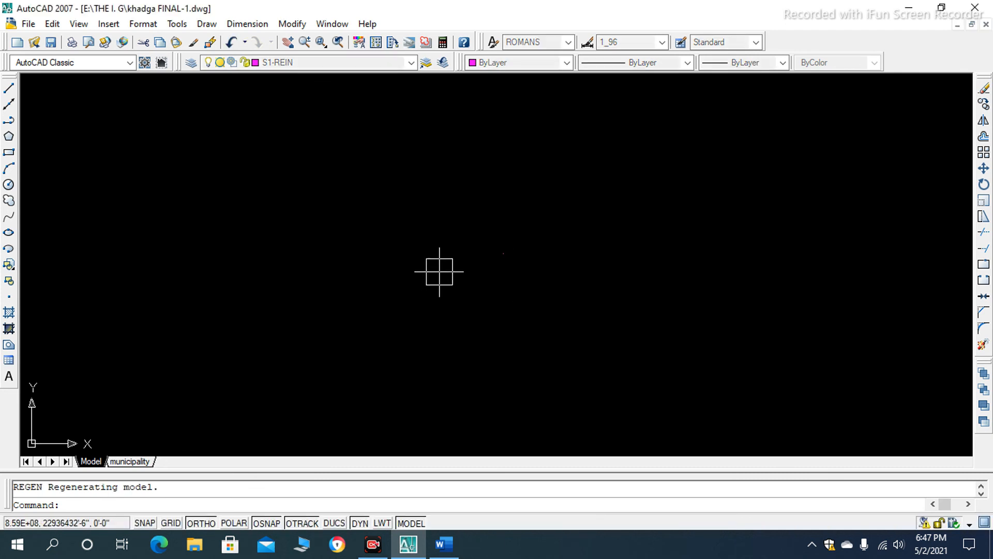
# - Draw a horizontal line 5' long in the empty area above the circles and arc
pyautogui.scroll(6, 417, 313)
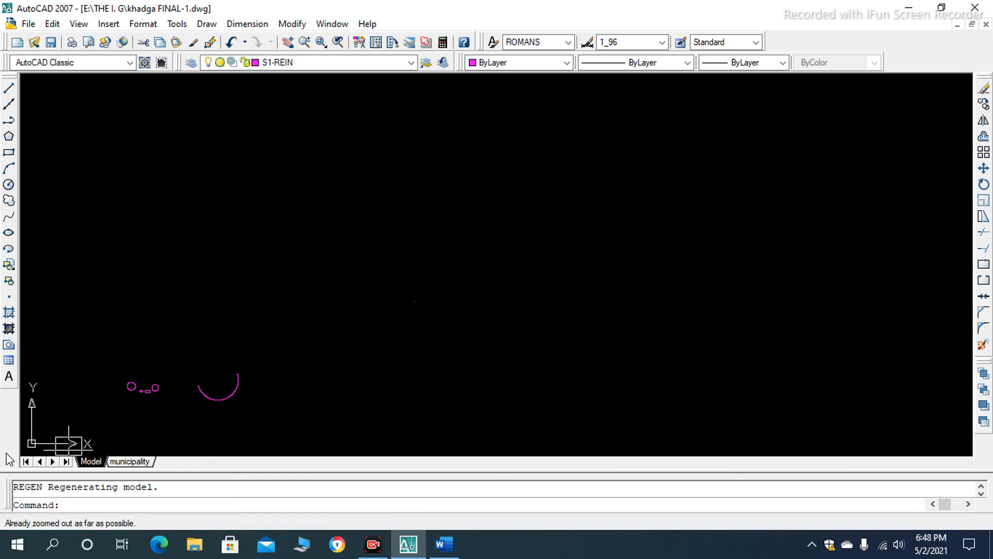
pyautogui.scroll(2, 301, 333)
pyautogui.scroll(-6, 301, 333)
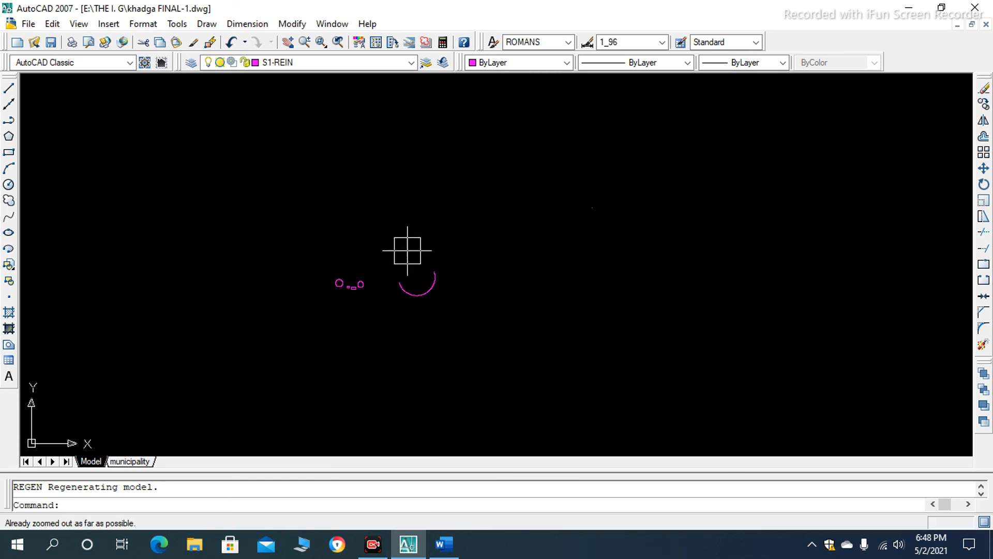
pyautogui.scroll(2, 369, 223)
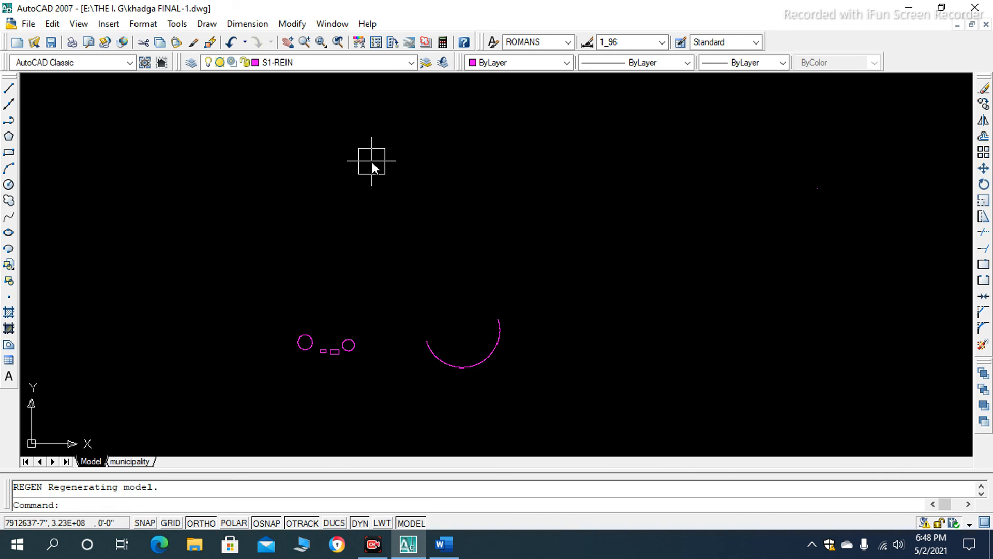
pyautogui.write('l')
pyautogui.press('Return')
pyautogui.click(293, 155)
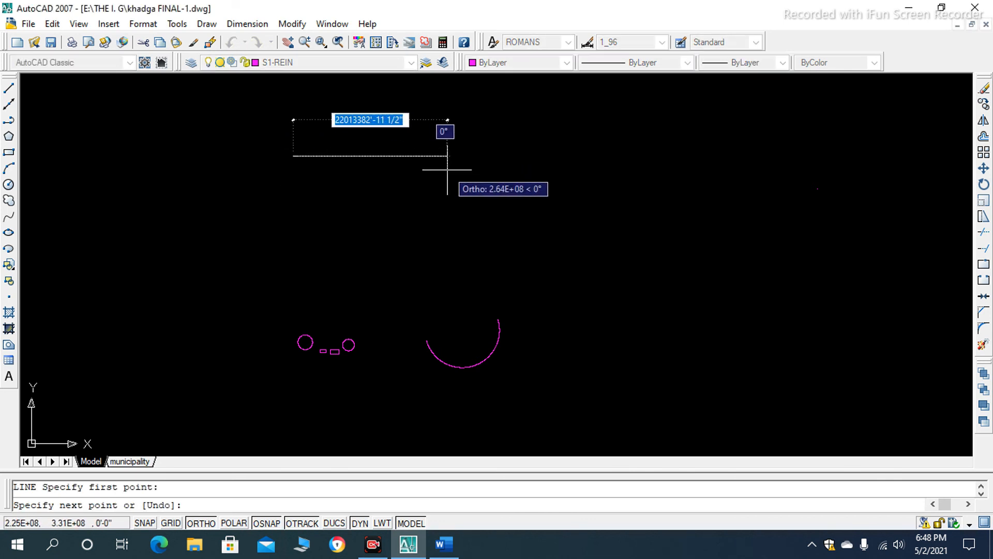
pyautogui.write('5')
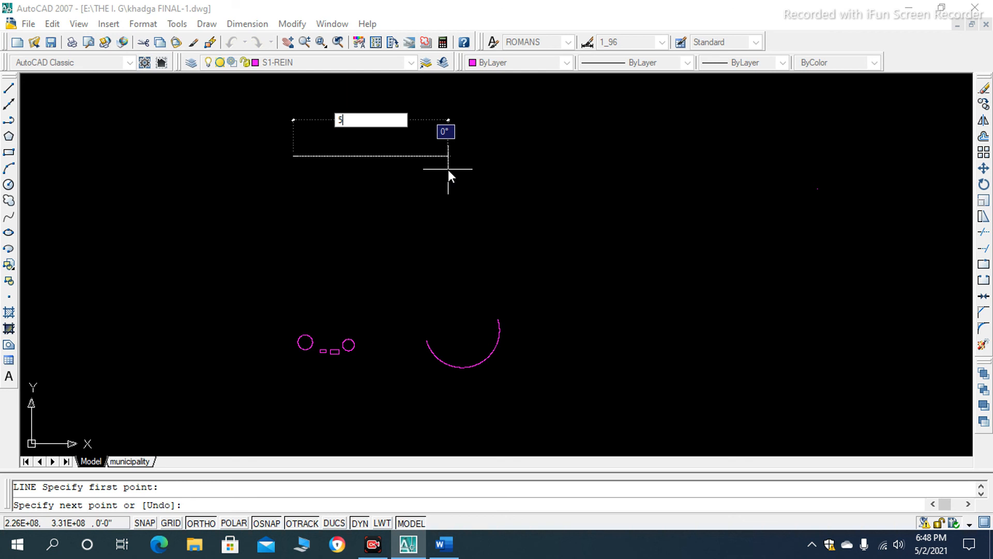
pyautogui.write("'")
pyautogui.press('Return')
pyautogui.press('Return')
# - Regenerate the model with RE to allow zooming in closer on the new line
pyautogui.scroll(10, 272, 150)
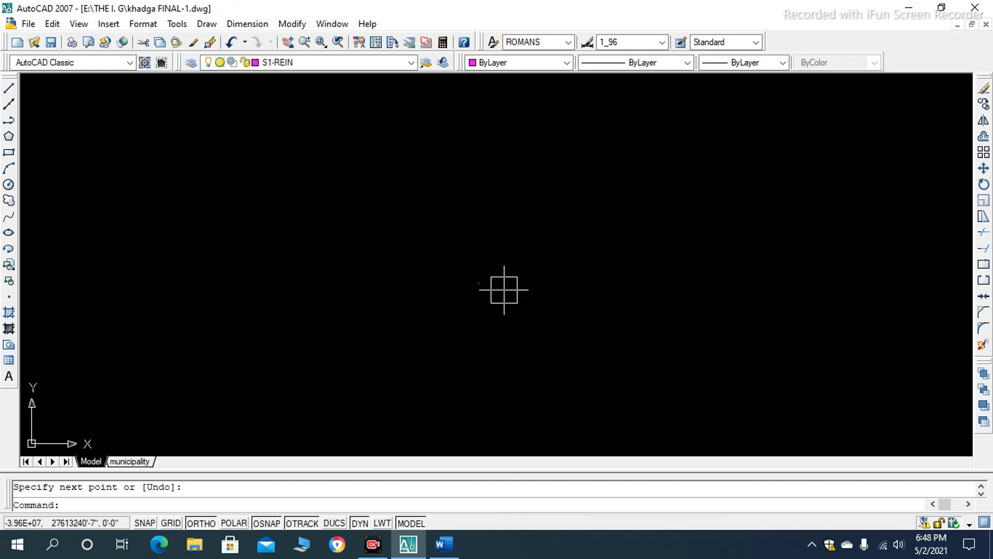
pyautogui.scroll(5, 468, 264)
pyautogui.scroll(2, 554, 232)
pyautogui.scroll(2, 530, 237)
pyautogui.write('RE')
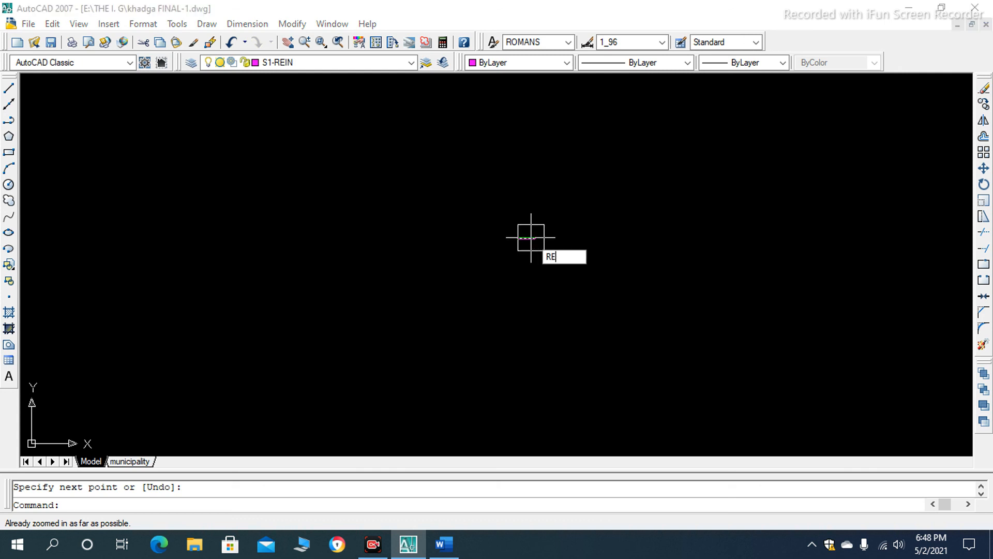
pyautogui.press('Return')
pyautogui.scroll(4, 525, 242)
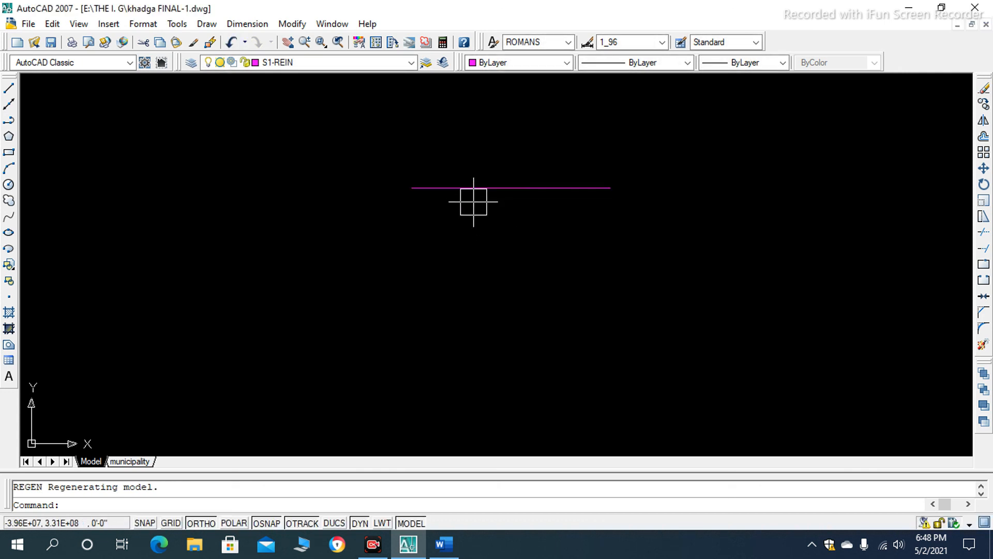
# - Select the line, check its length at the left endpoint grip, and clear the selection
pyautogui.click(518, 188)
pyautogui.click(412, 188)
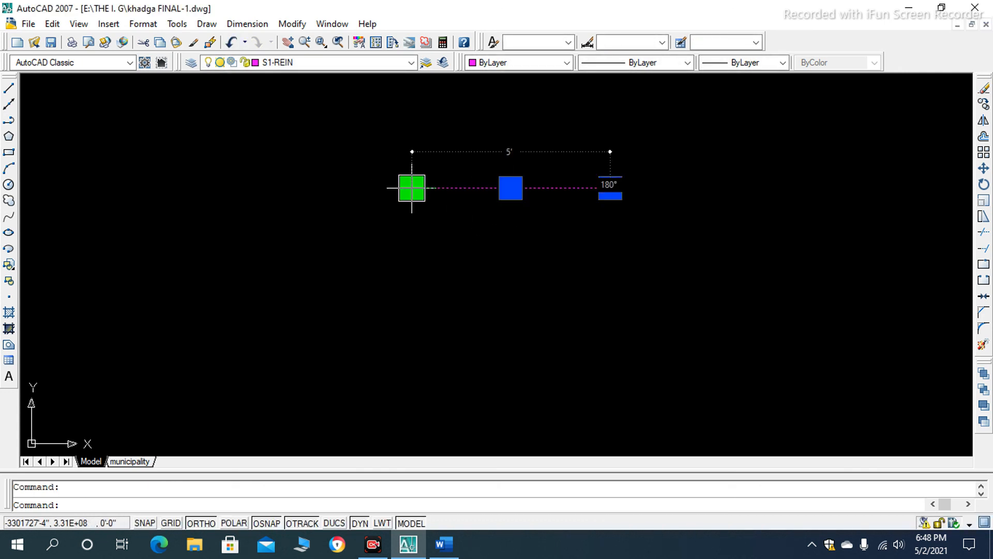
pyautogui.press('Escape')
pyautogui.press('Escape')
# - Draw a freehand rectangle with the Rectangle command (REC) just below the 5' line
pyautogui.scroll(-8, 422, 215)
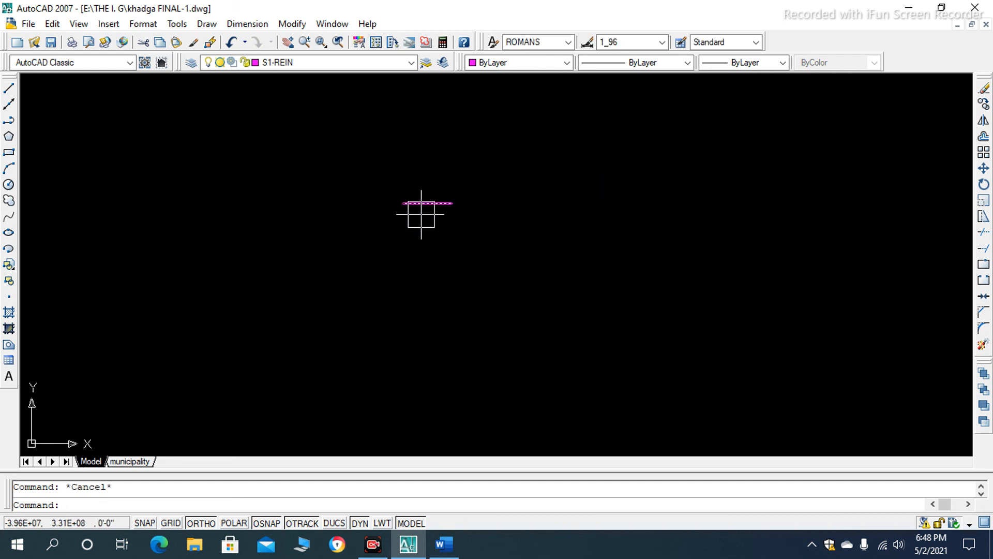
pyautogui.scroll(2, 422, 221)
pyautogui.scroll(-4, 419, 222)
pyautogui.write('RE')
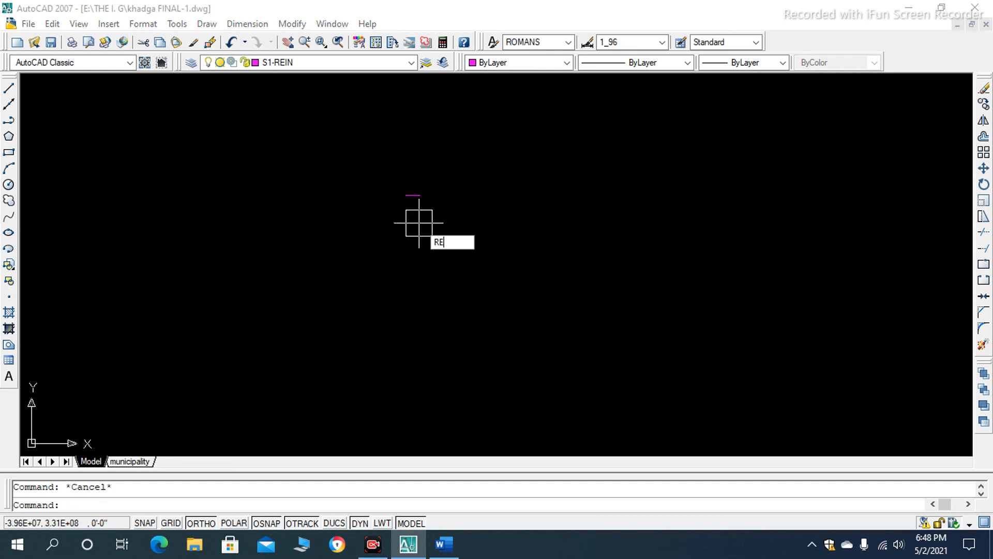
pyautogui.write('C')
pyautogui.press('Return')
pyautogui.click(416, 221)
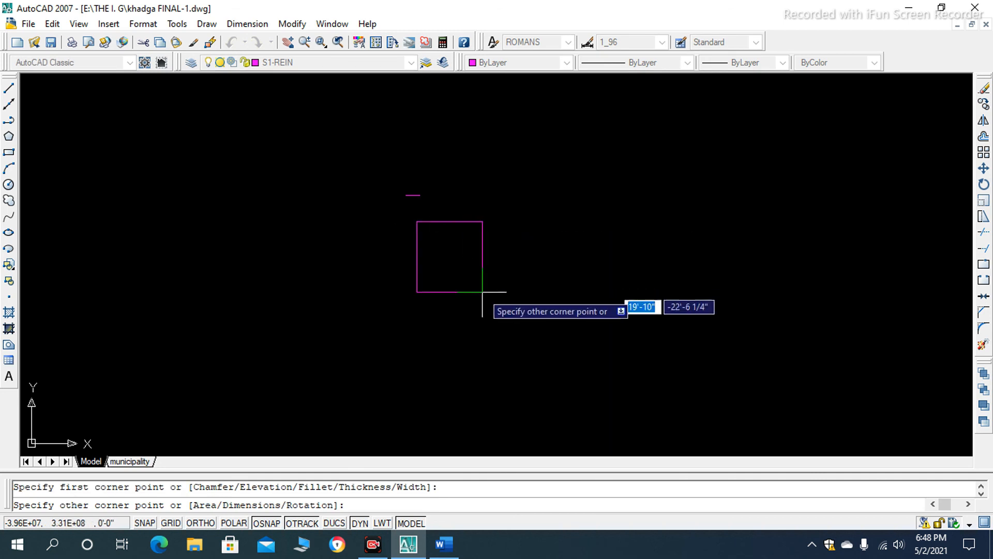
pyautogui.click(528, 306)
# - Examine the new rectangle and the short line above it from near and far
pyautogui.scroll(-10, 385, 228)
pyautogui.scroll(10, 395, 220)
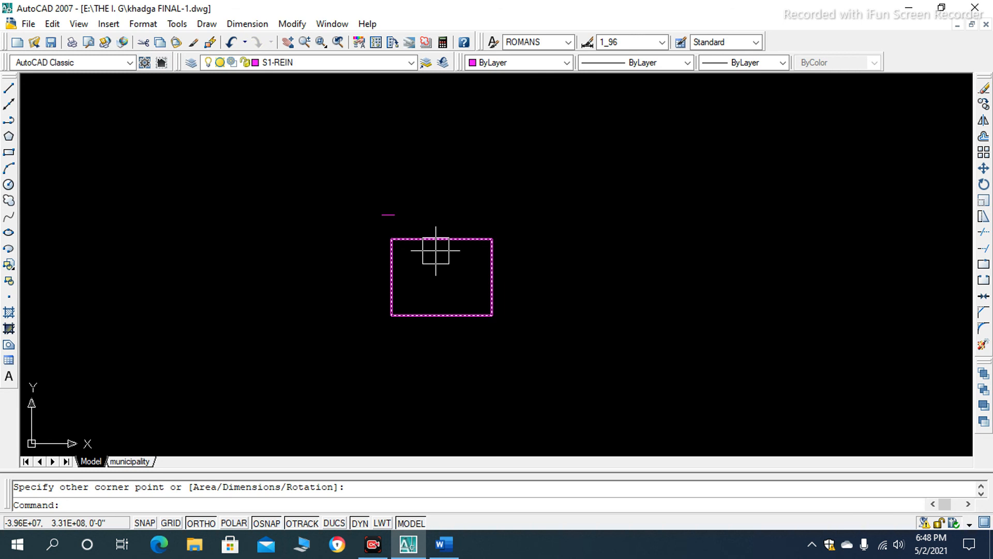
pyautogui.scroll(-3, 478, 264)
pyautogui.click(464, 260)
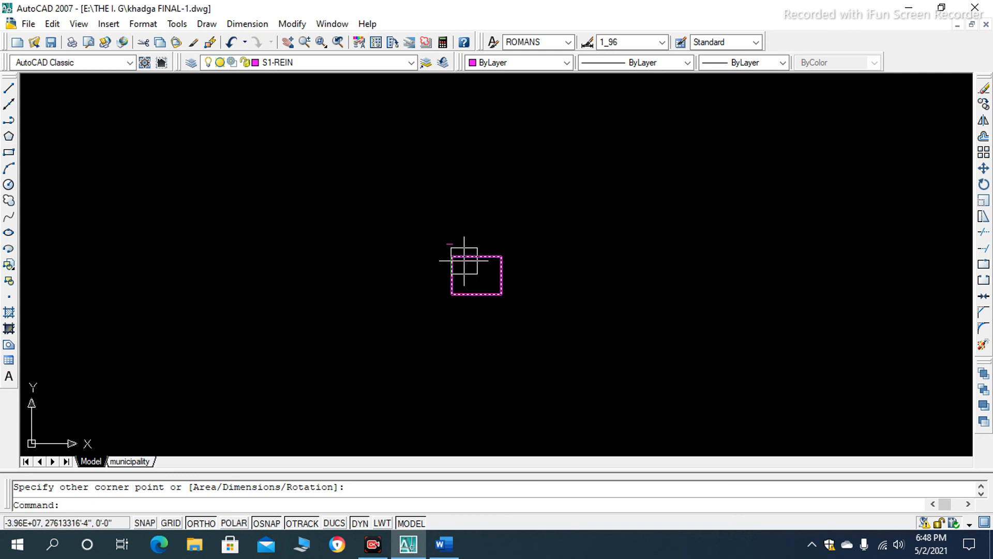
pyautogui.scroll(-8, 455, 213)
pyautogui.scroll(5, 459, 237)
pyautogui.scroll(-5, 333, 260)
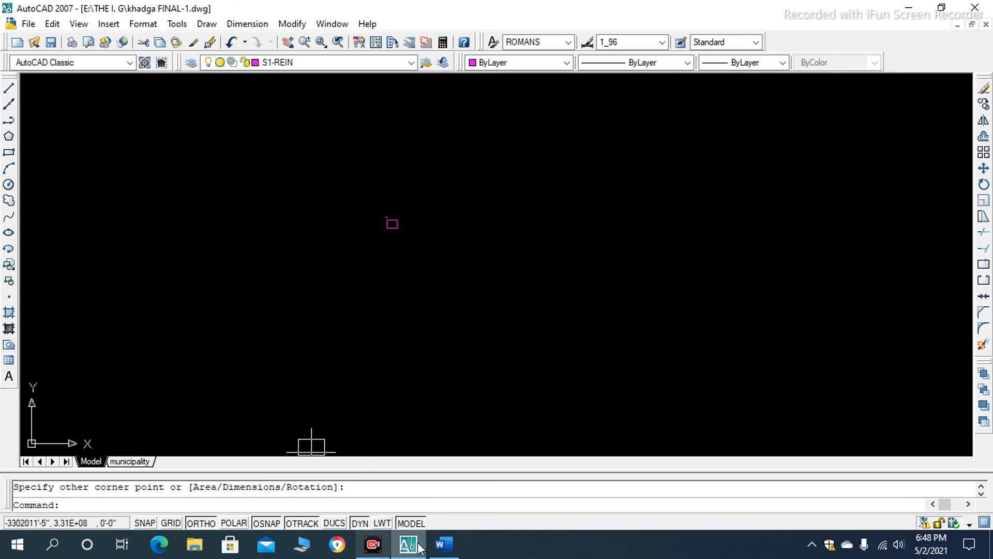
pyautogui.scroll(2, 404, 246)
pyautogui.scroll(7, 405, 202)
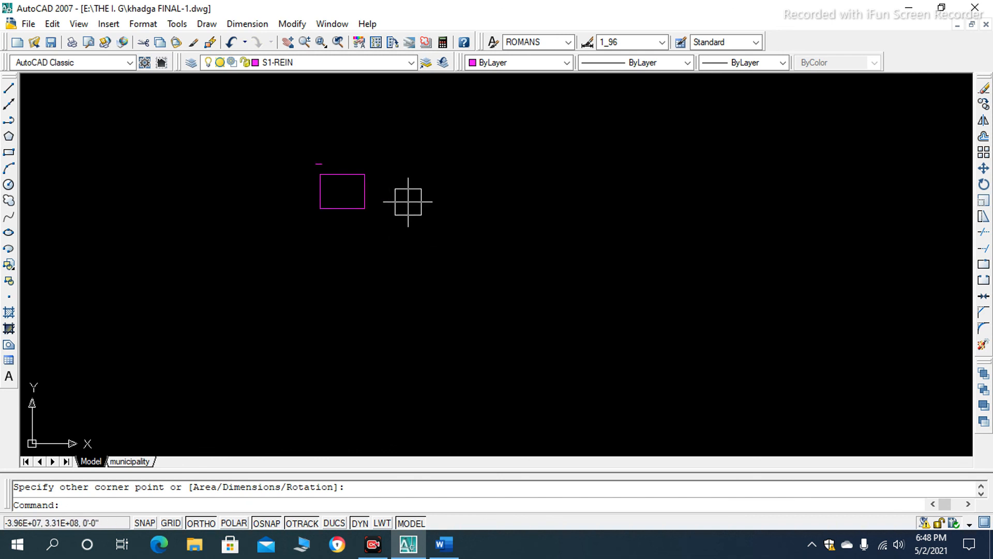
pyautogui.scroll(4, 387, 196)
pyautogui.scroll(-7, 387, 196)
pyautogui.scroll(1, 487, 231)
pyautogui.write('T')
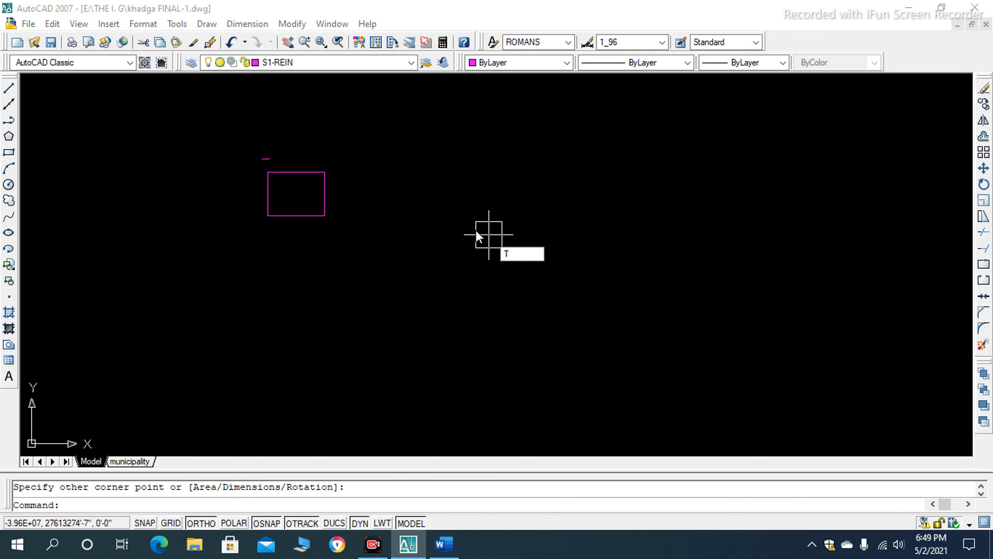
pyautogui.press('Return')
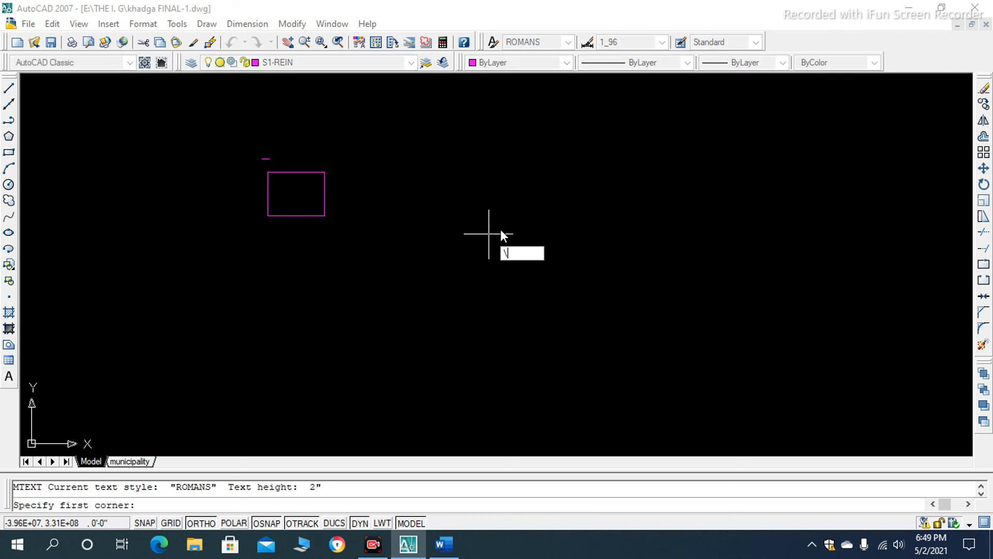
pyautogui.press('Escape')
# - Place a multiline text box in the empty area to the right of the rectangle
pyautogui.write('t')
pyautogui.press('Return')
pyautogui.click(481, 210)
pyautogui.click(586, 269)
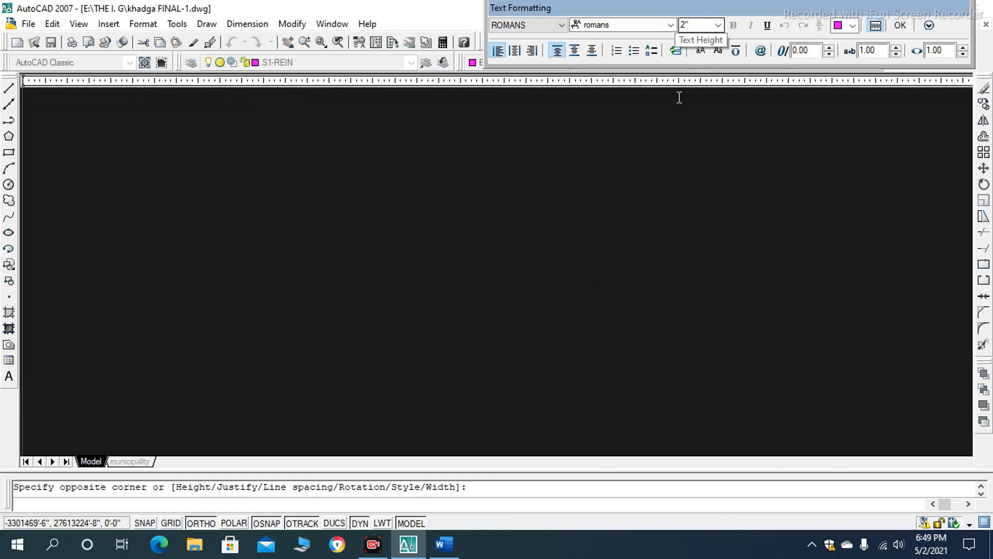
# - Enter CONSTRUCTION LINE = XL in the text box, finish the text and inspect it up close
pyautogui.write('CONS')
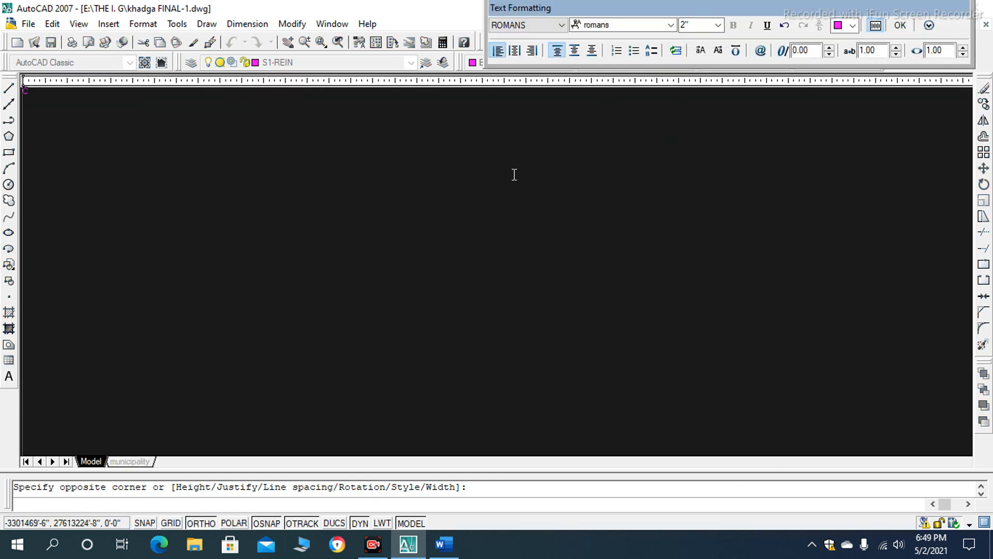
pyautogui.write('TRUCTION TOOL')
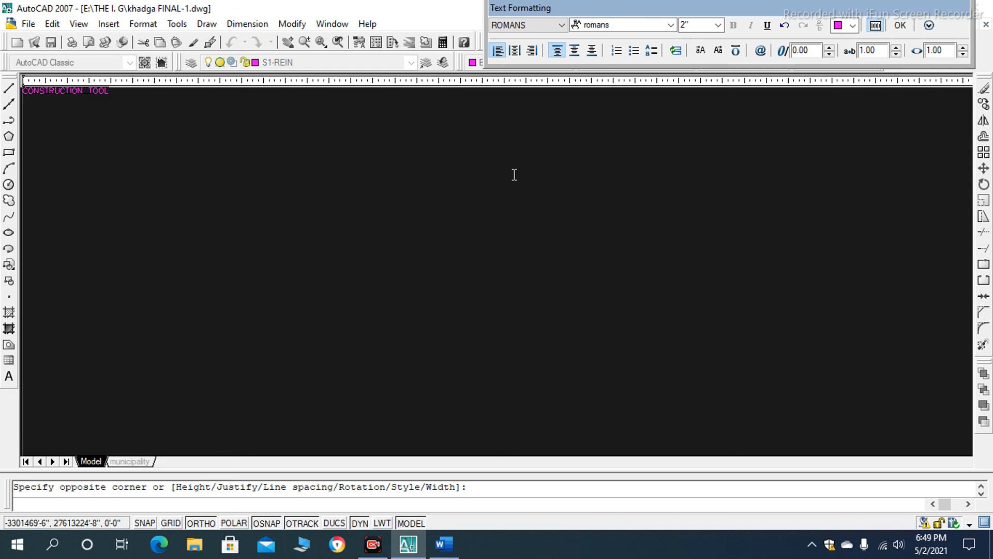
pyautogui.press('BackSpace')
pyautogui.press('BackSpace')
pyautogui.press('BackSpace')
pyautogui.press('BackSpace')
pyautogui.write('LINE = X')
pyautogui.click(899, 25)
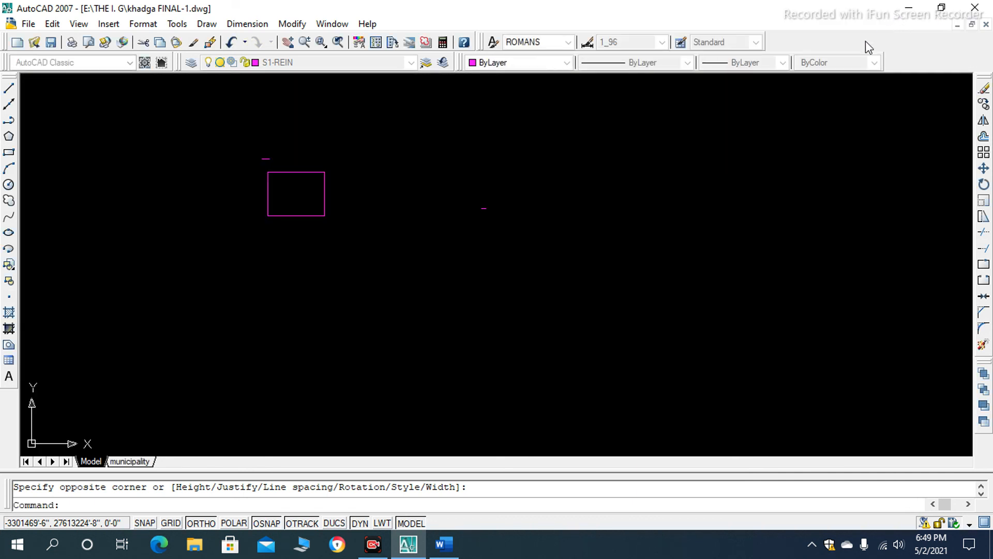
pyautogui.scroll(15, 484, 208)
pyautogui.scroll(-6, 354, 179)
pyautogui.scroll(6, 362, 184)
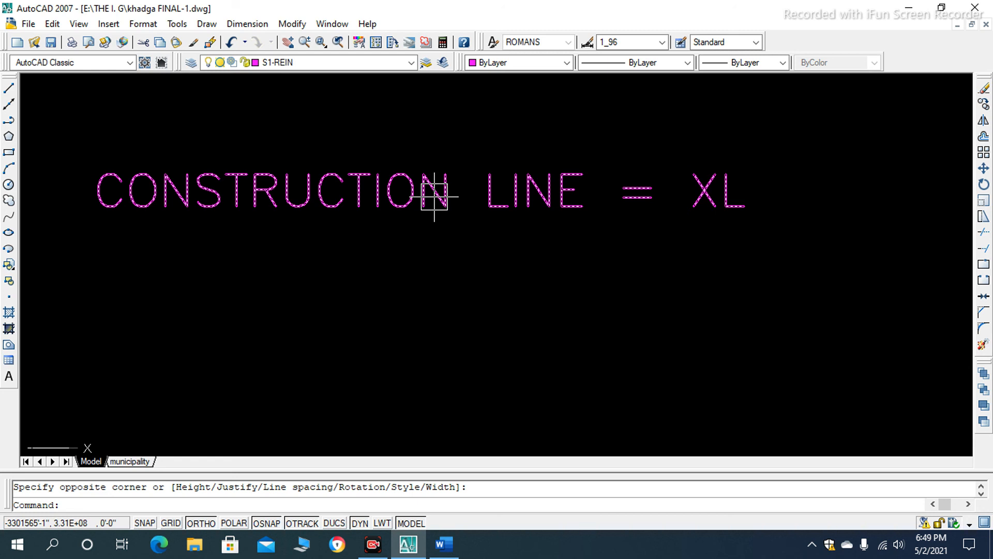
pyautogui.scroll(-1, 416, 222)
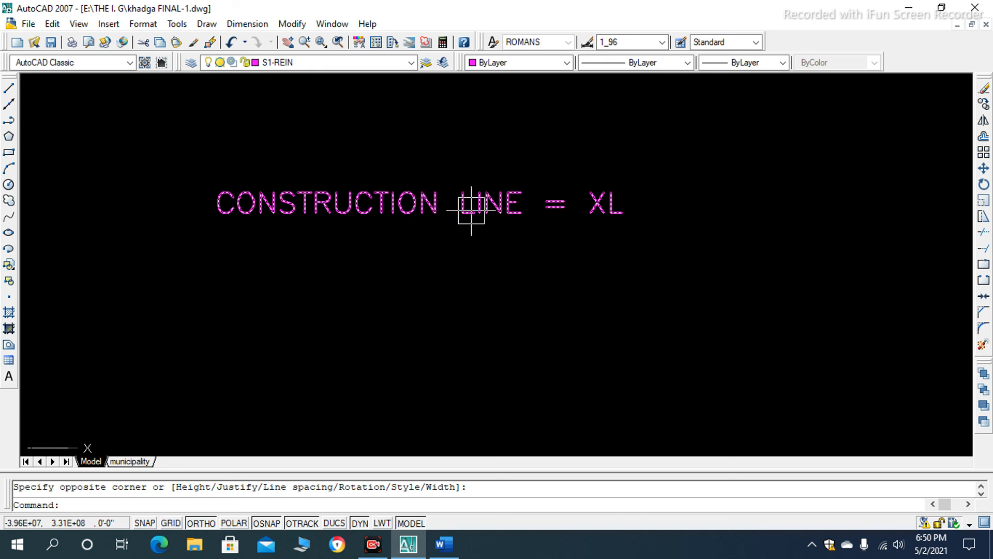
# - Draw a vertical construction line with the XL command's Ver option in the empty area to the right of the CONSTRUCTION LINE = XL text
pyautogui.scroll(-5, 384, 268)
pyautogui.scroll(3, 466, 266)
pyautogui.scroll(2, 249, 265)
pyautogui.scroll(-4, 298, 264)
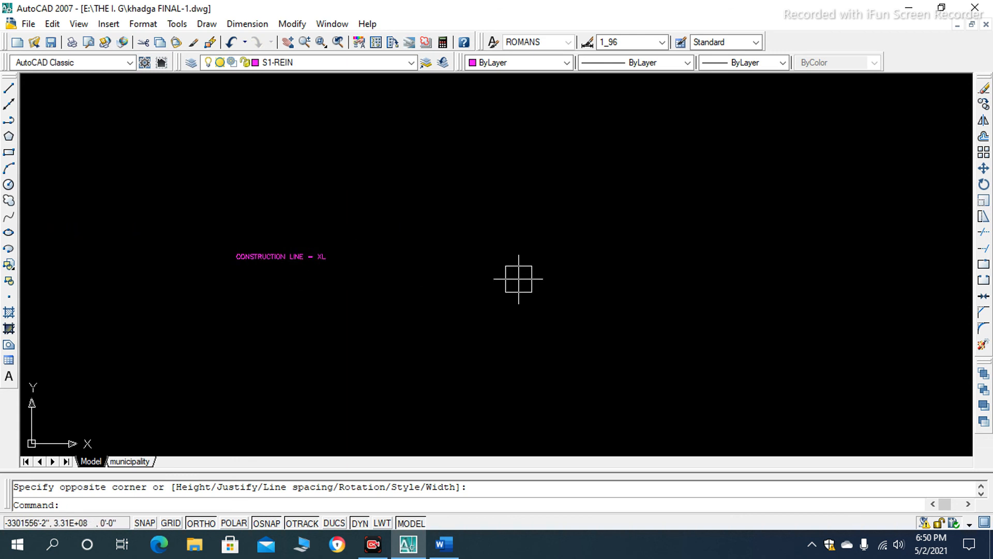
pyautogui.write('XL')
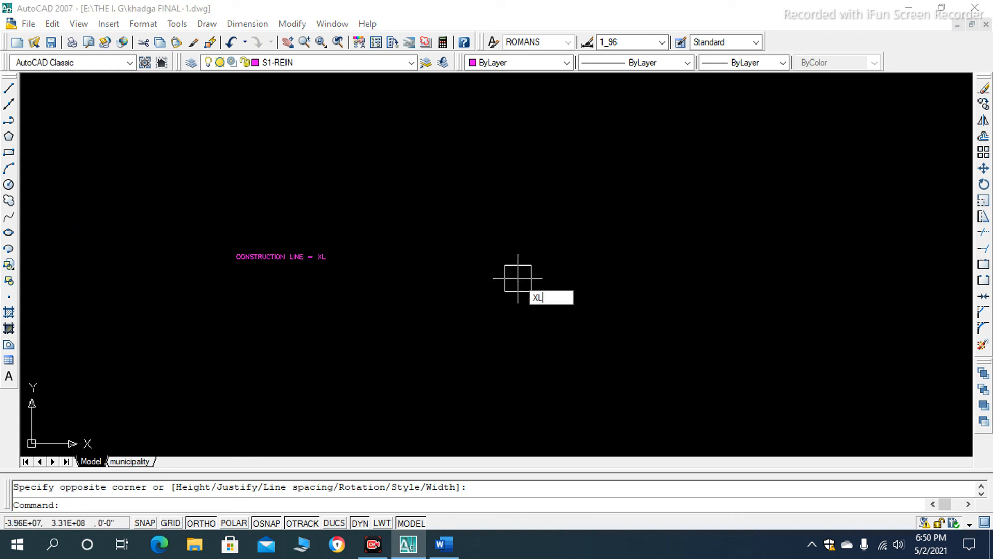
pyautogui.press('Return')
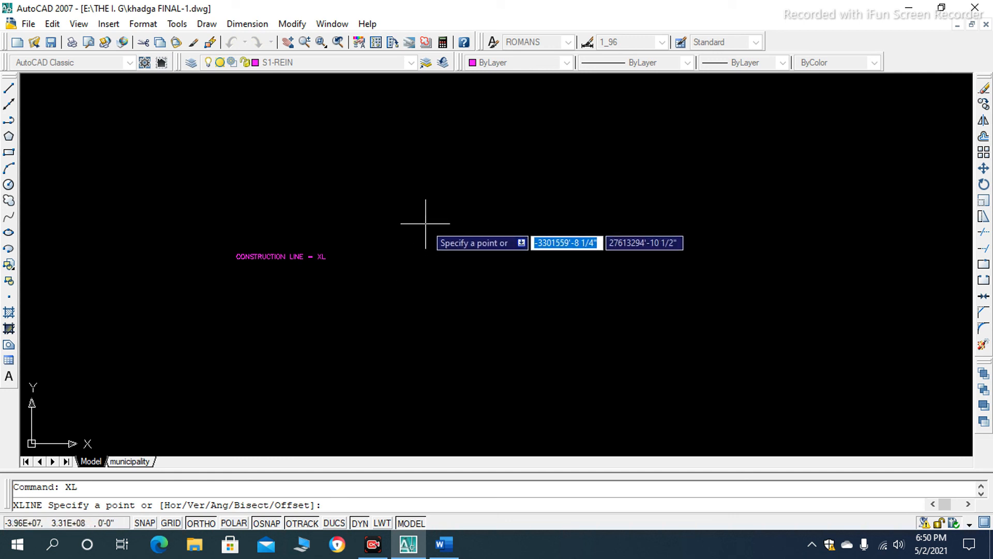
pyautogui.write('V')
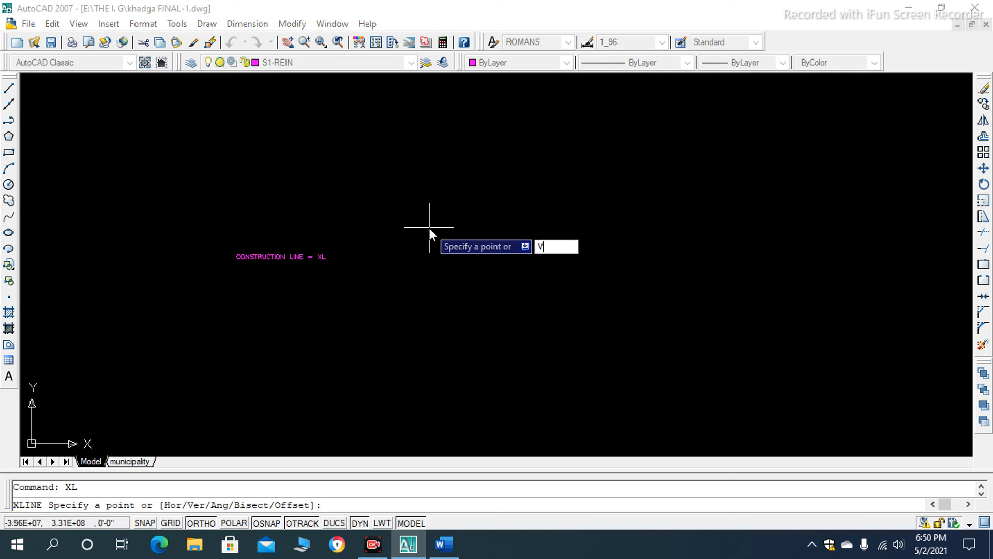
pyautogui.press('Return')
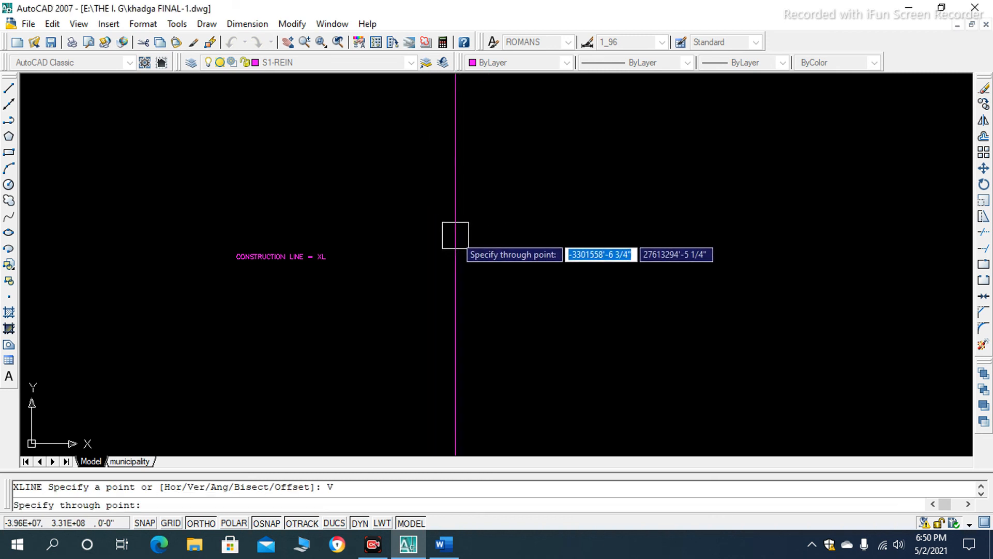
pyautogui.click(444, 225)
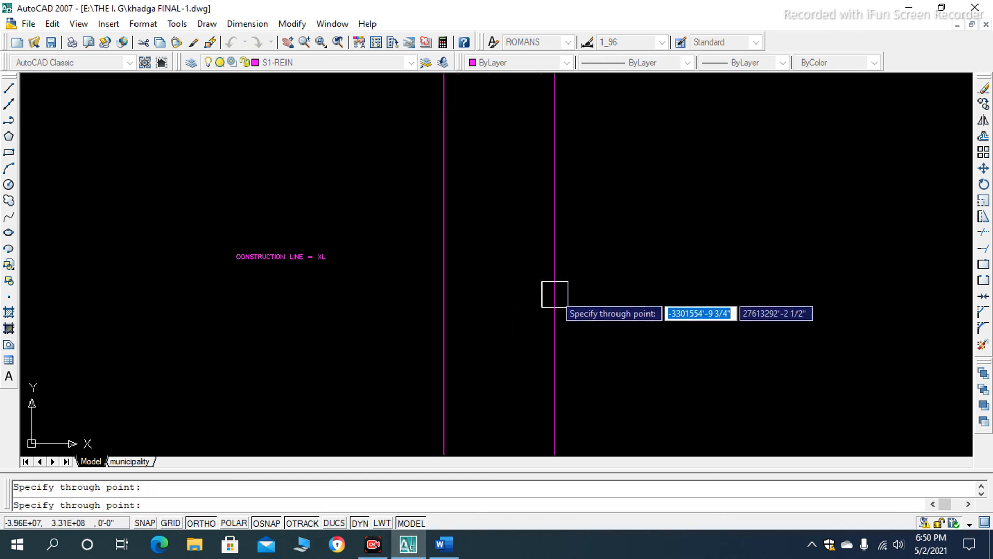
pyautogui.press('Return')
# - Select the vertical construction line and examine how far it extends beside the text from near and far
pyautogui.scroll(-5, 419, 351)
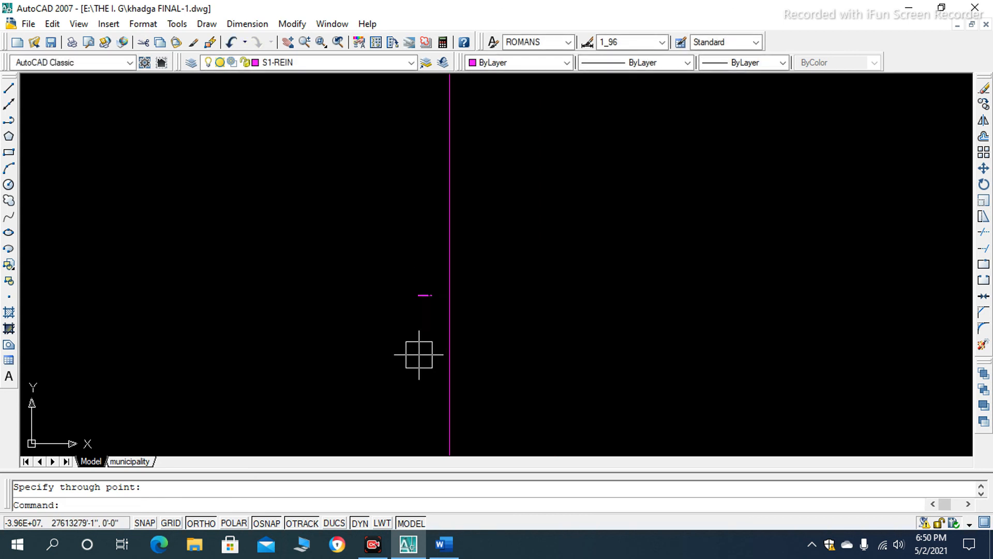
pyautogui.scroll(10, 427, 302)
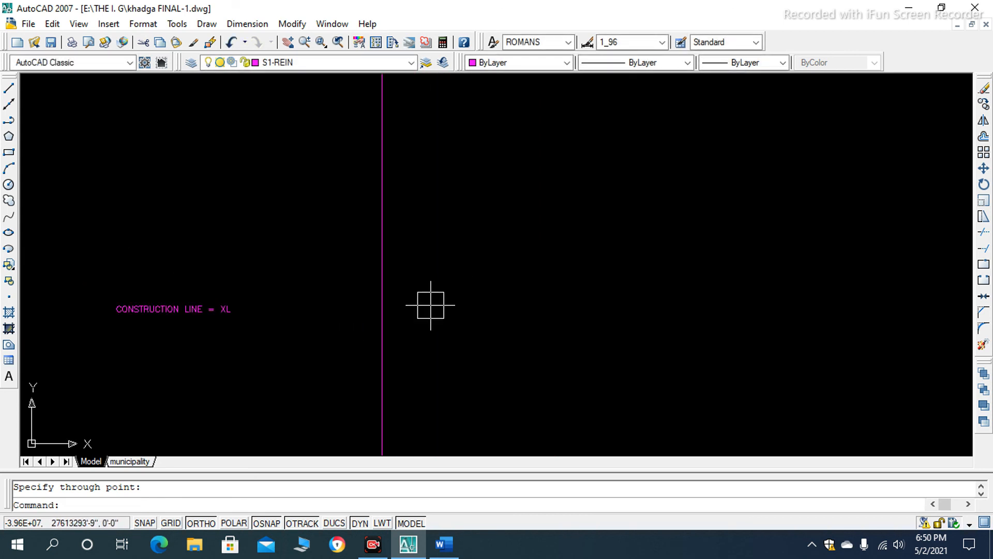
pyautogui.scroll(2, 393, 336)
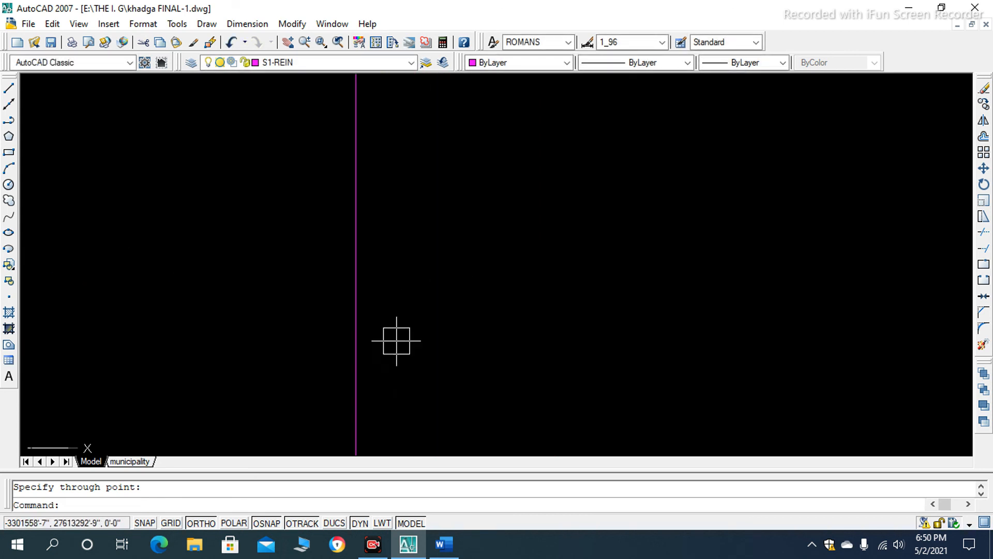
pyautogui.click(368, 296)
pyautogui.scroll(-5, 416, 321)
pyautogui.scroll(4, 405, 288)
pyautogui.scroll(-11, 415, 350)
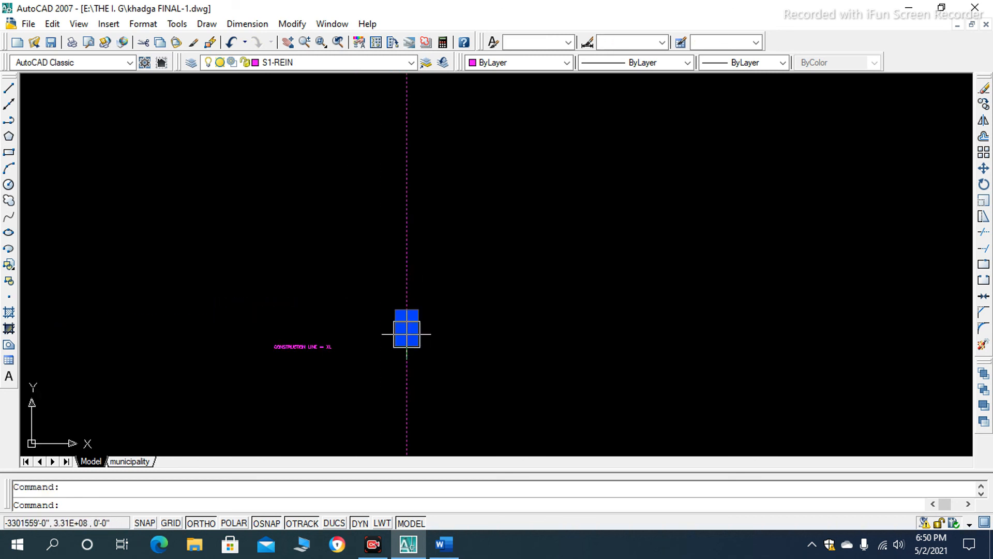
pyautogui.scroll(-5, 431, 344)
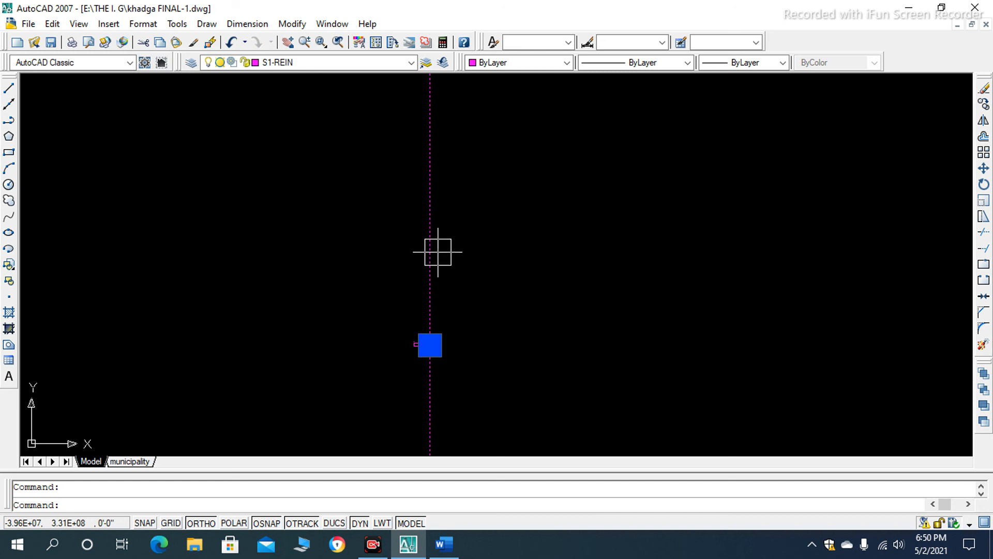
pyautogui.scroll(3, 391, 355)
pyautogui.scroll(12, 471, 343)
pyautogui.scroll(-5, 518, 259)
pyautogui.scroll(3, 483, 155)
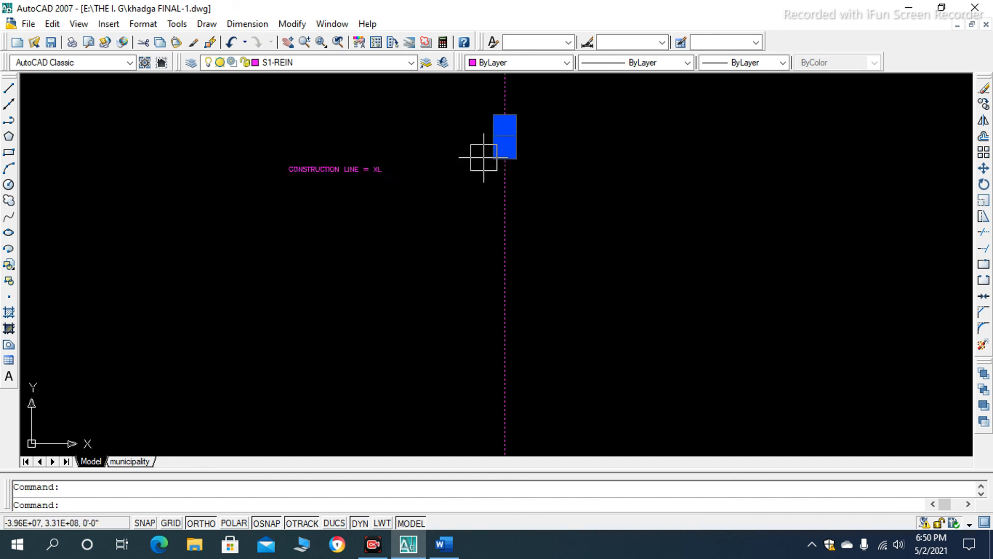
pyautogui.scroll(-4, 308, 304)
pyautogui.scroll(4, 305, 277)
pyautogui.scroll(-3, 421, 281)
pyautogui.scroll(1, 420, 296)
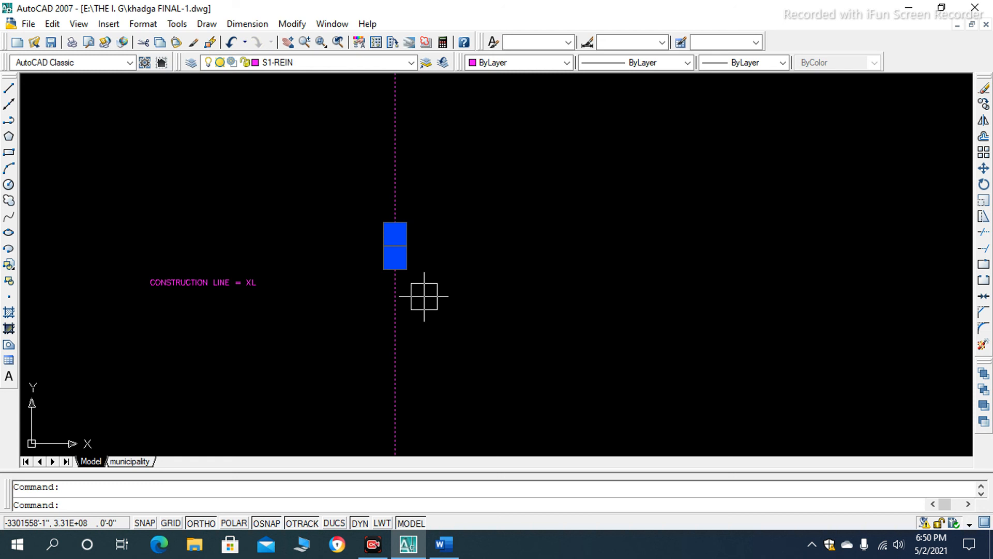
pyautogui.scroll(-3, 409, 265)
pyautogui.scroll(4, 432, 282)
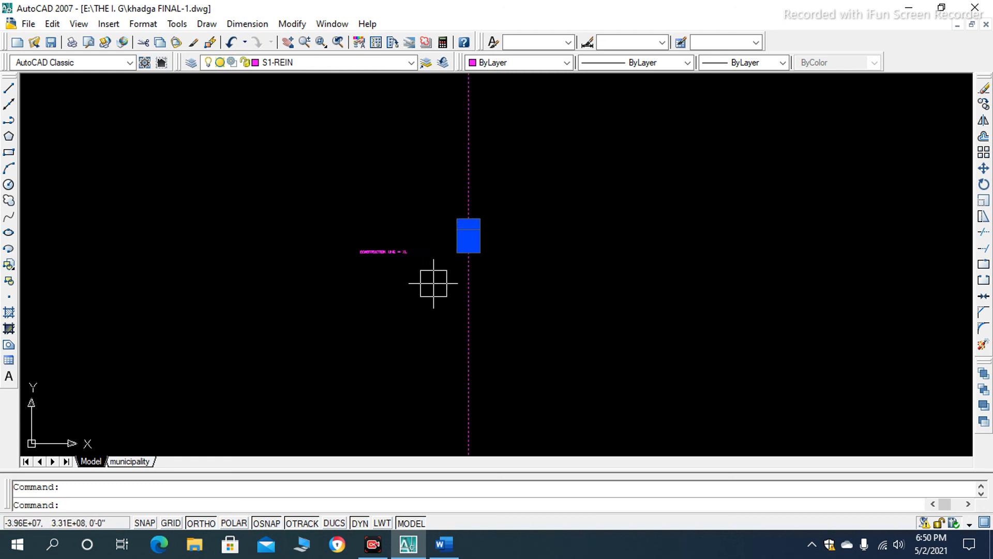
# - Switch to the Word guide and read on from the Pentagon Tool section to Modify Commands in AutoCAD Toolbars
pyautogui.click(444, 543)
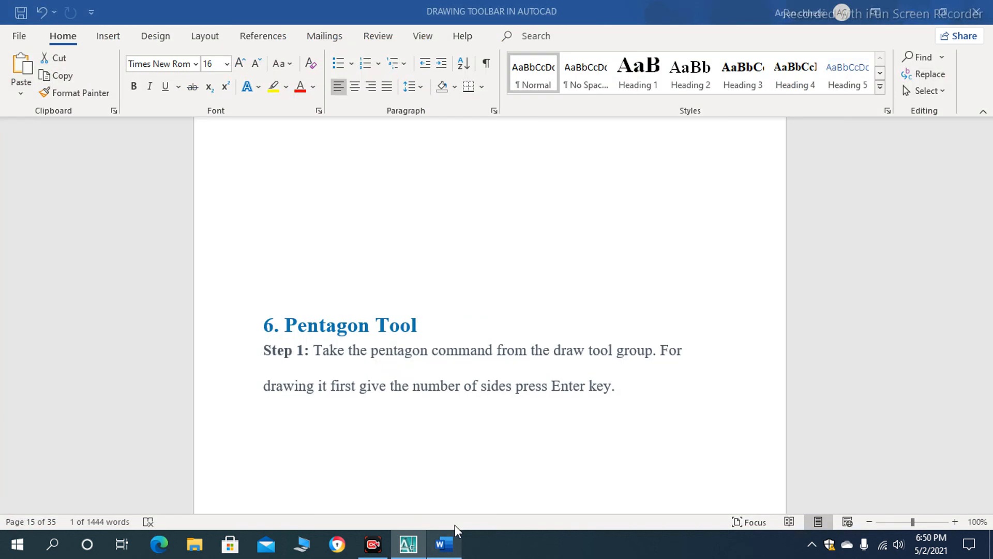
pyautogui.scroll(-15, 398, 360)
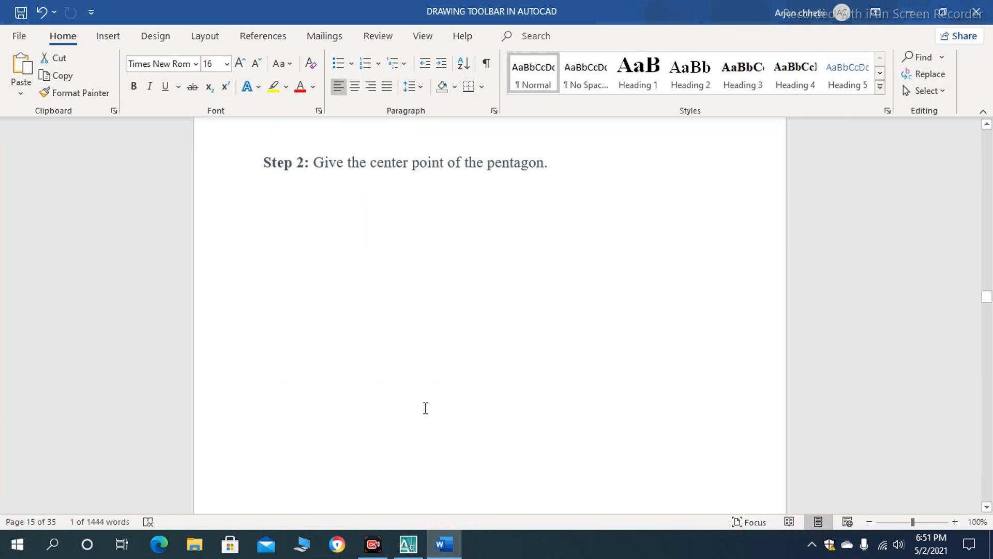
pyautogui.scroll(-15, 425, 400)
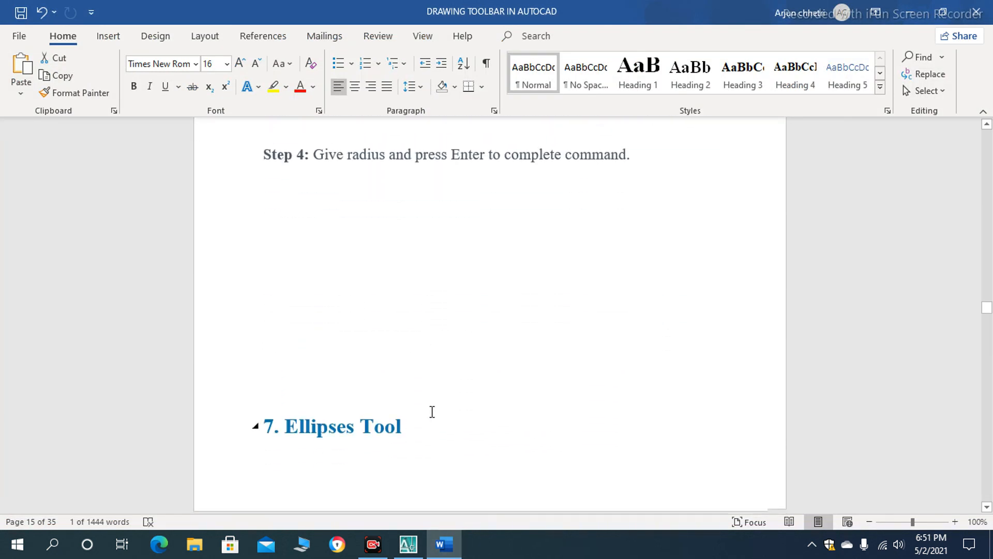
pyautogui.scroll(-12, 393, 365)
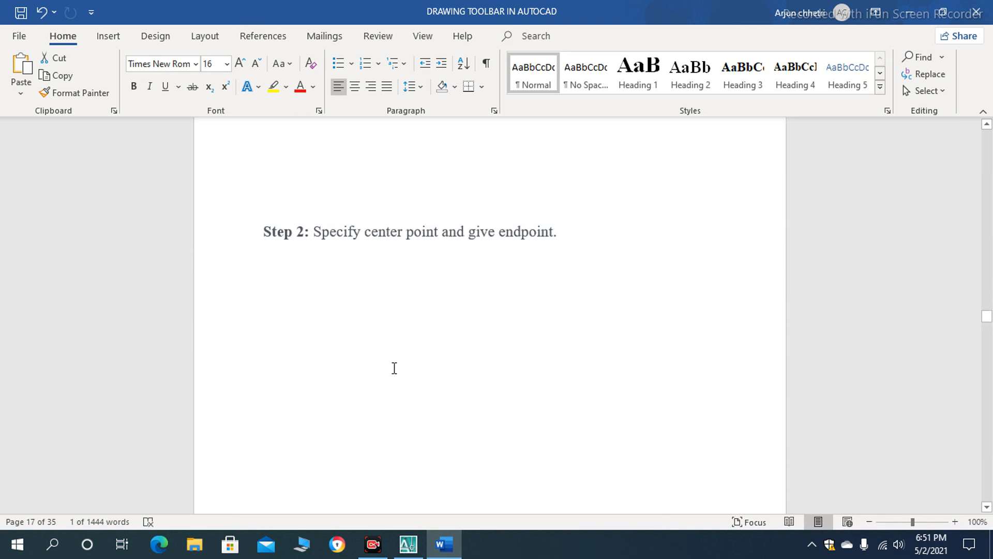
pyautogui.scroll(-12, 397, 375)
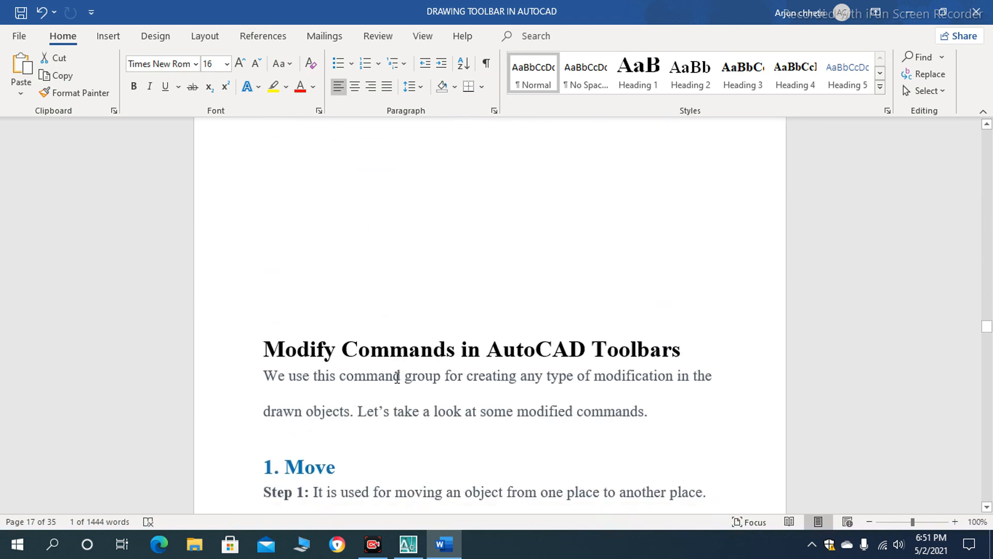